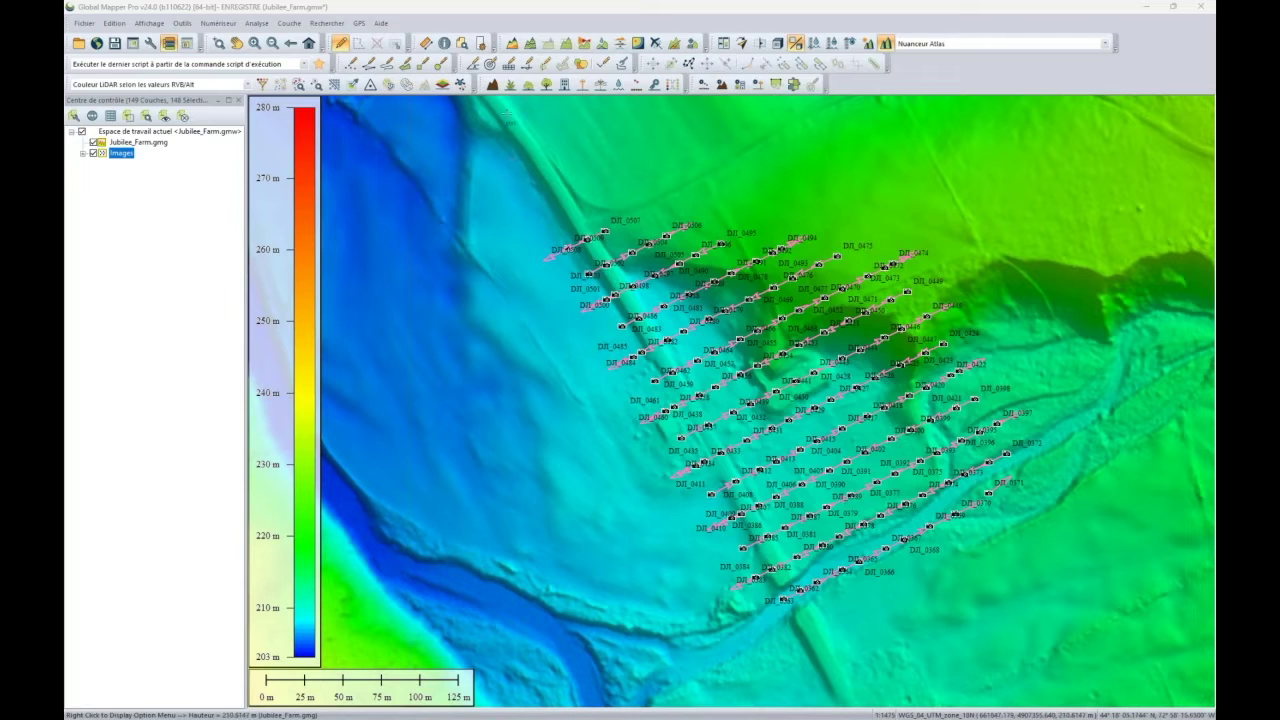
Configure the path profile to keep the average elevation along the perpendicular within 1 meter and draw 3D point features inside the corridor
click(566, 44)
right_click(447, 233)
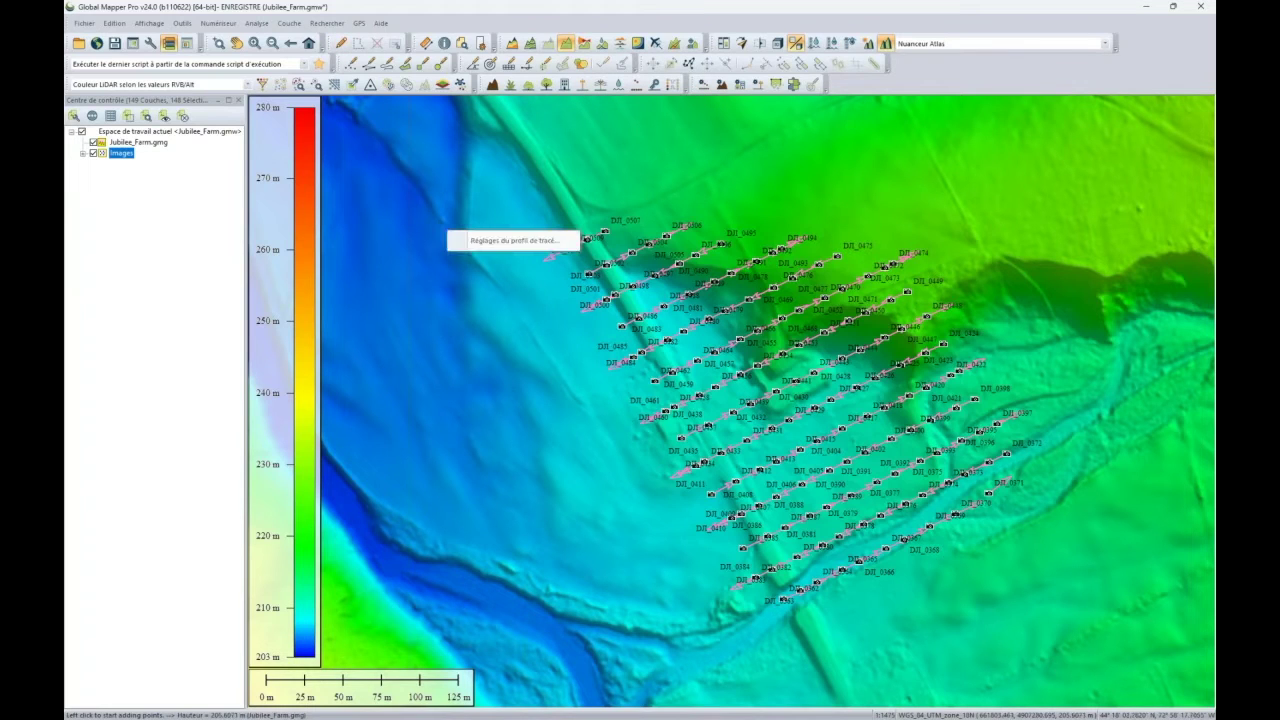
click(456, 245)
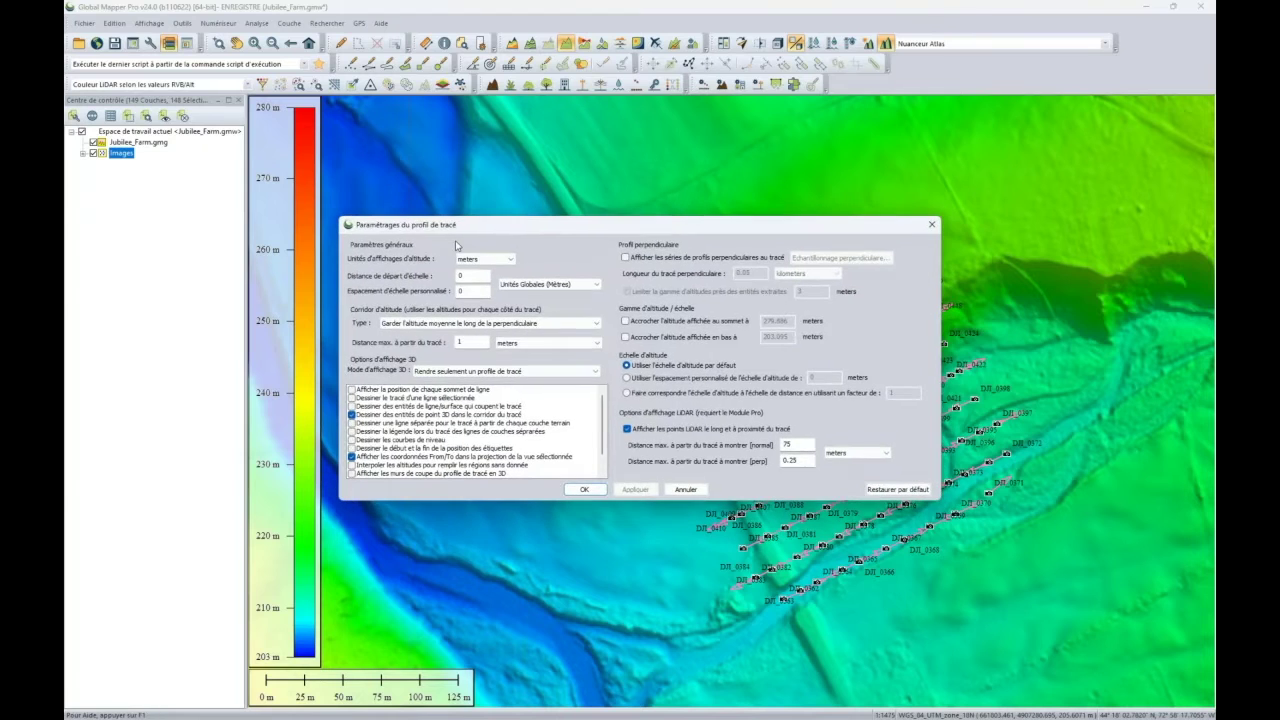
drag(466, 230, 494, 219)
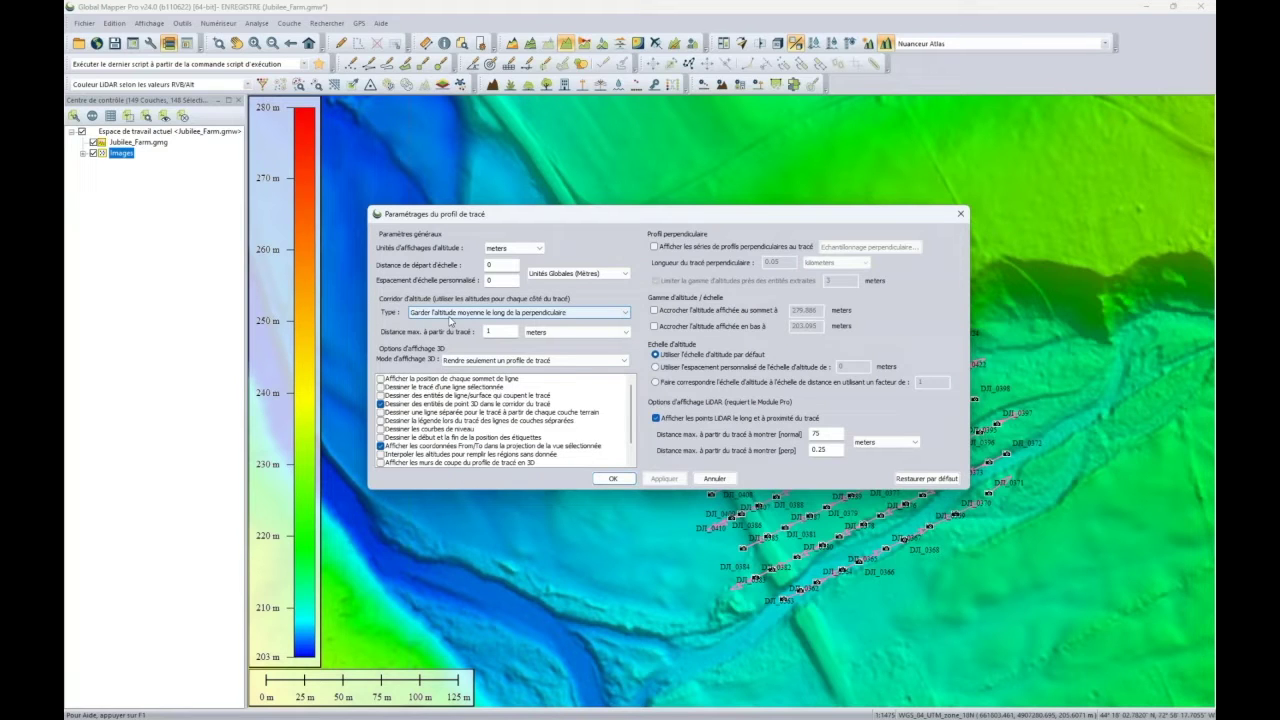
click(449, 320)
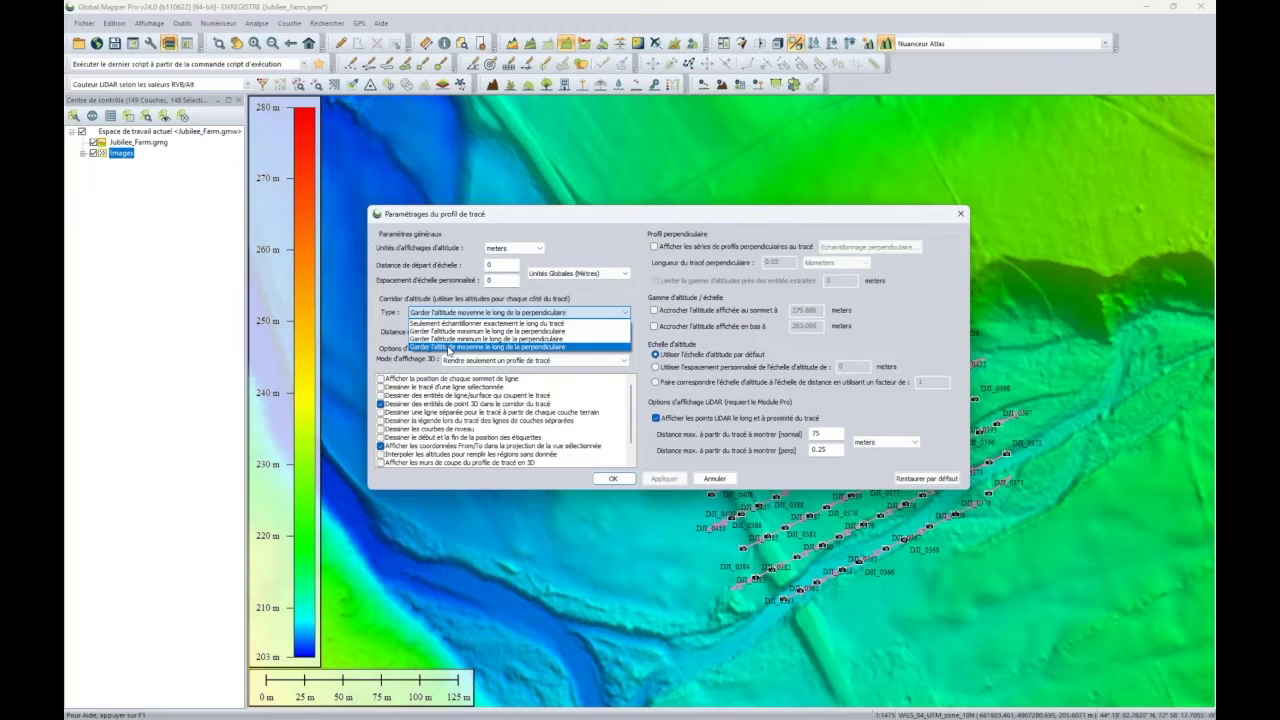
click(449, 347)
click(488, 330)
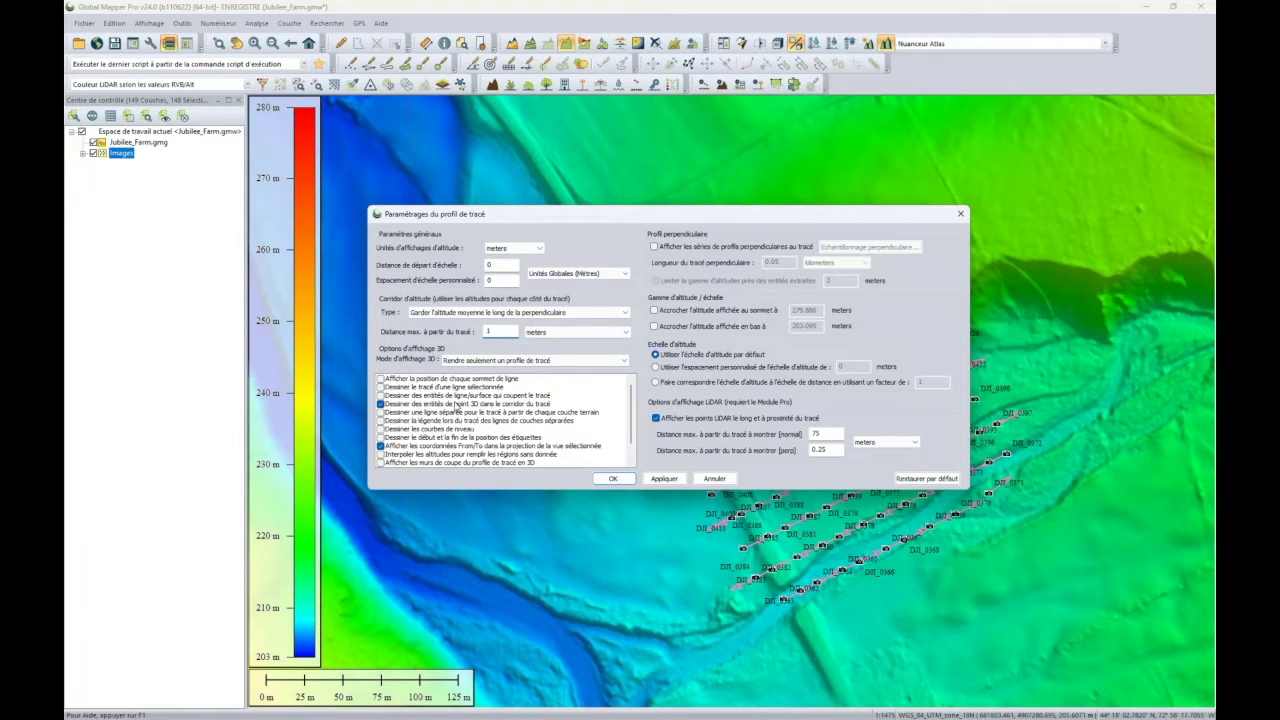
click(458, 405)
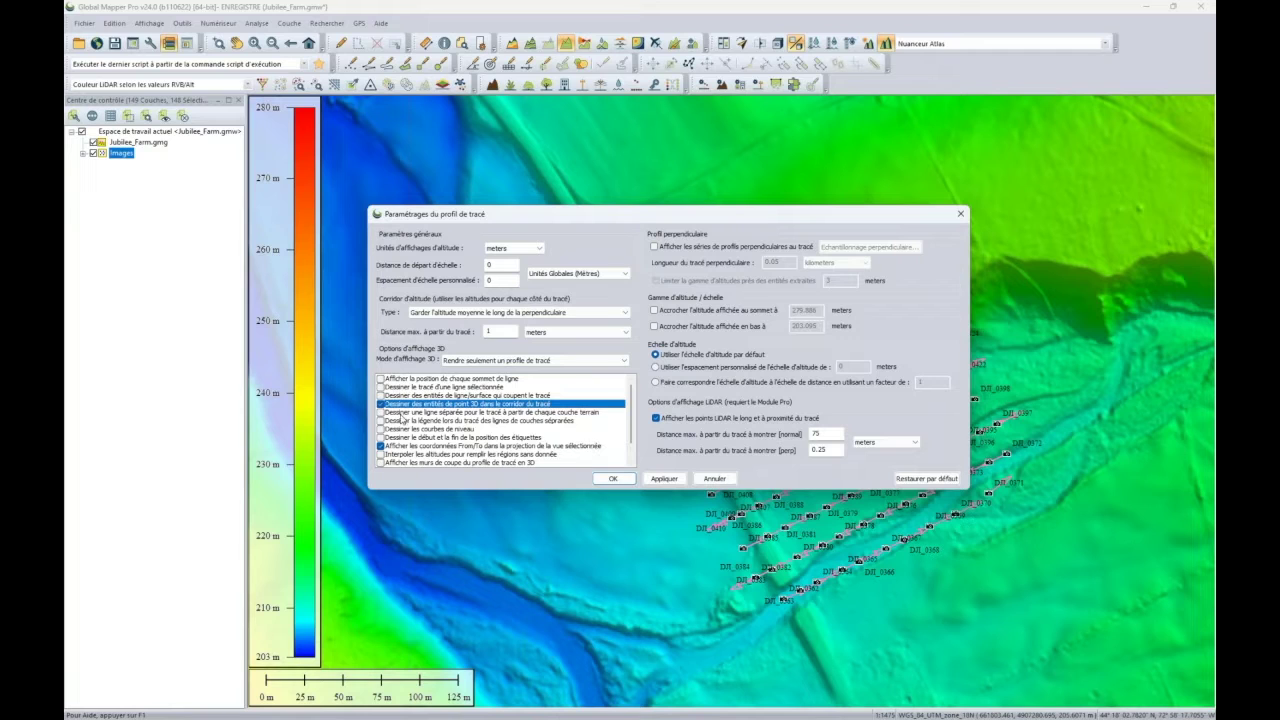
click(610, 479)
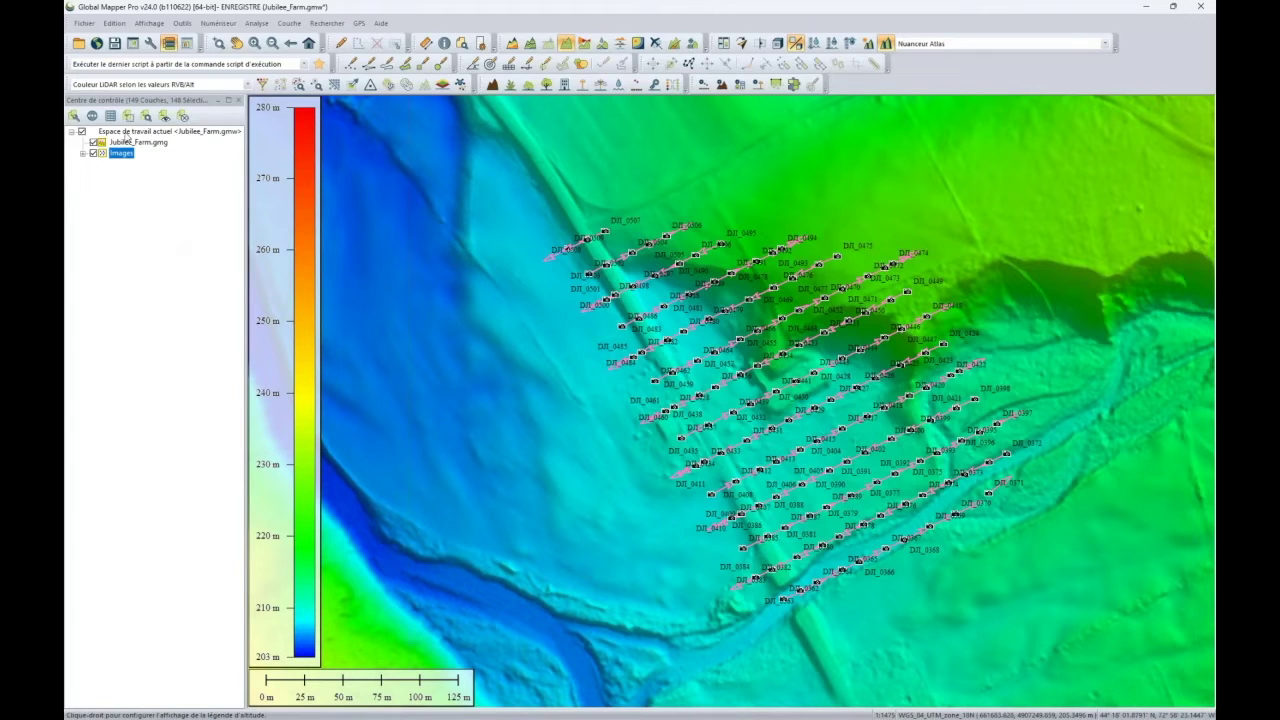
Create a line feature from all picture points of the Images layer on a new layer named "Itinéraire drone"
click(129, 117)
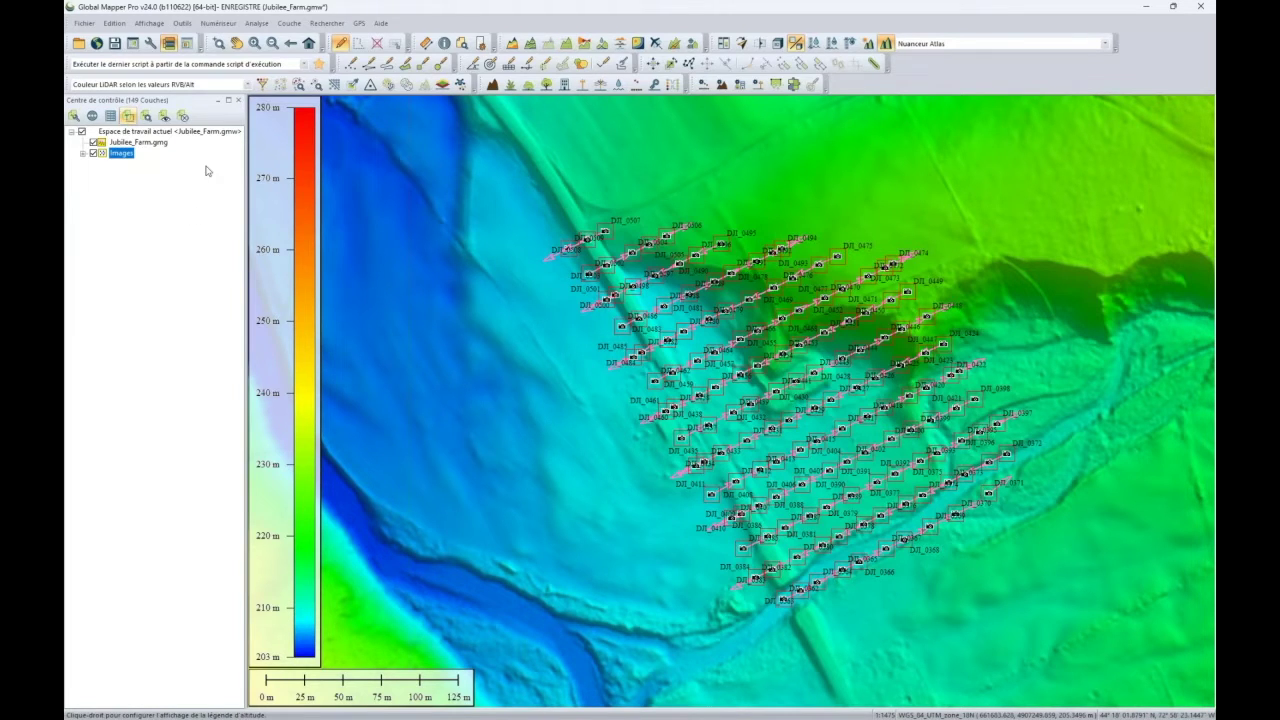
right_click(397, 190)
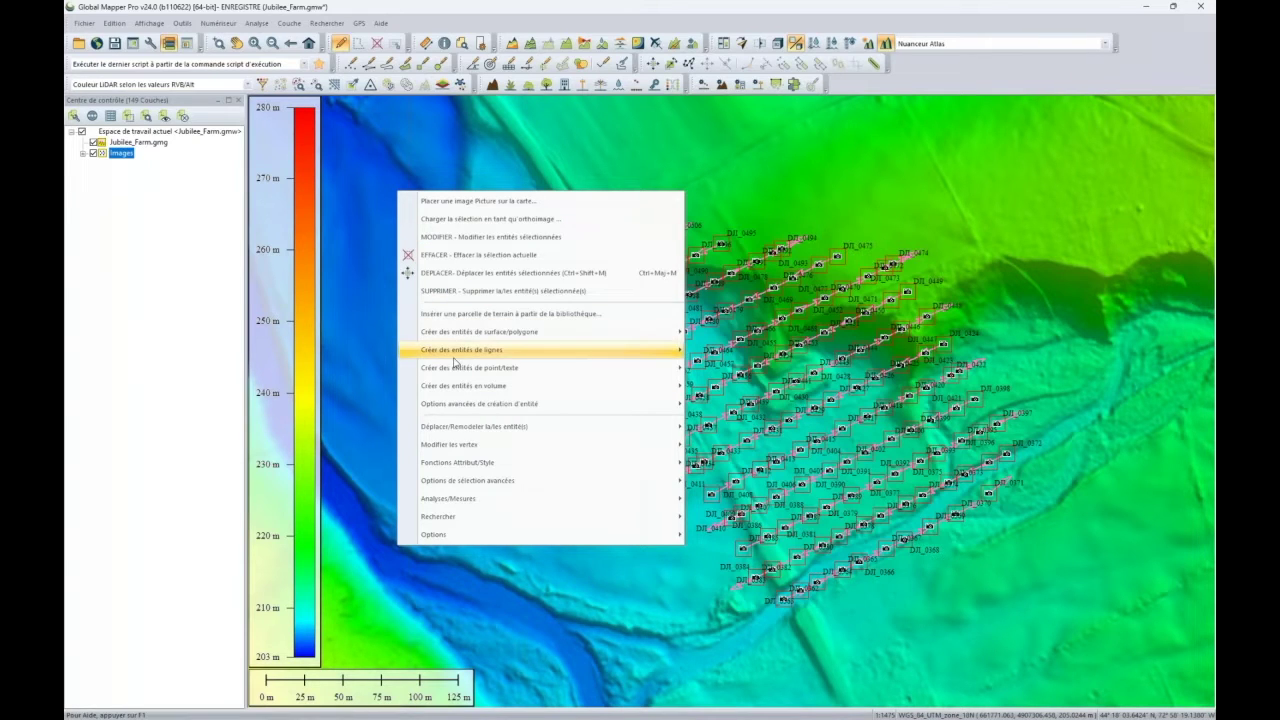
mouse_move(458, 352)
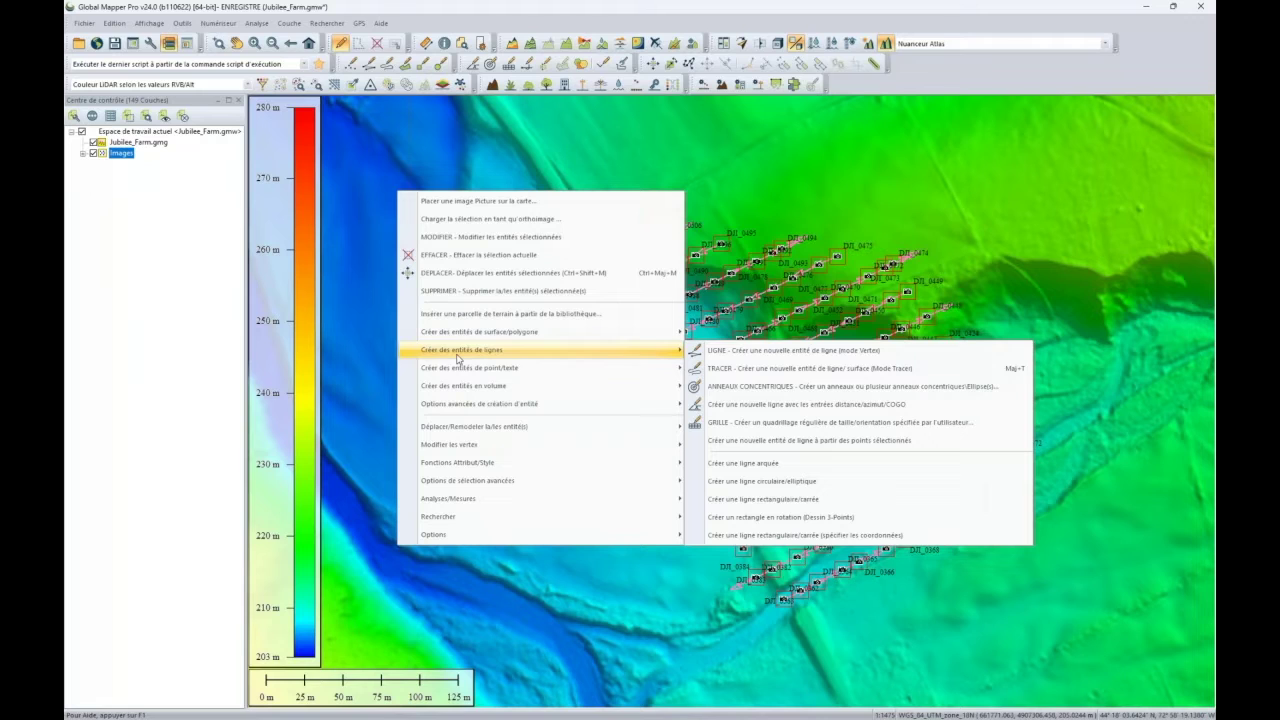
click(800, 446)
click(605, 402)
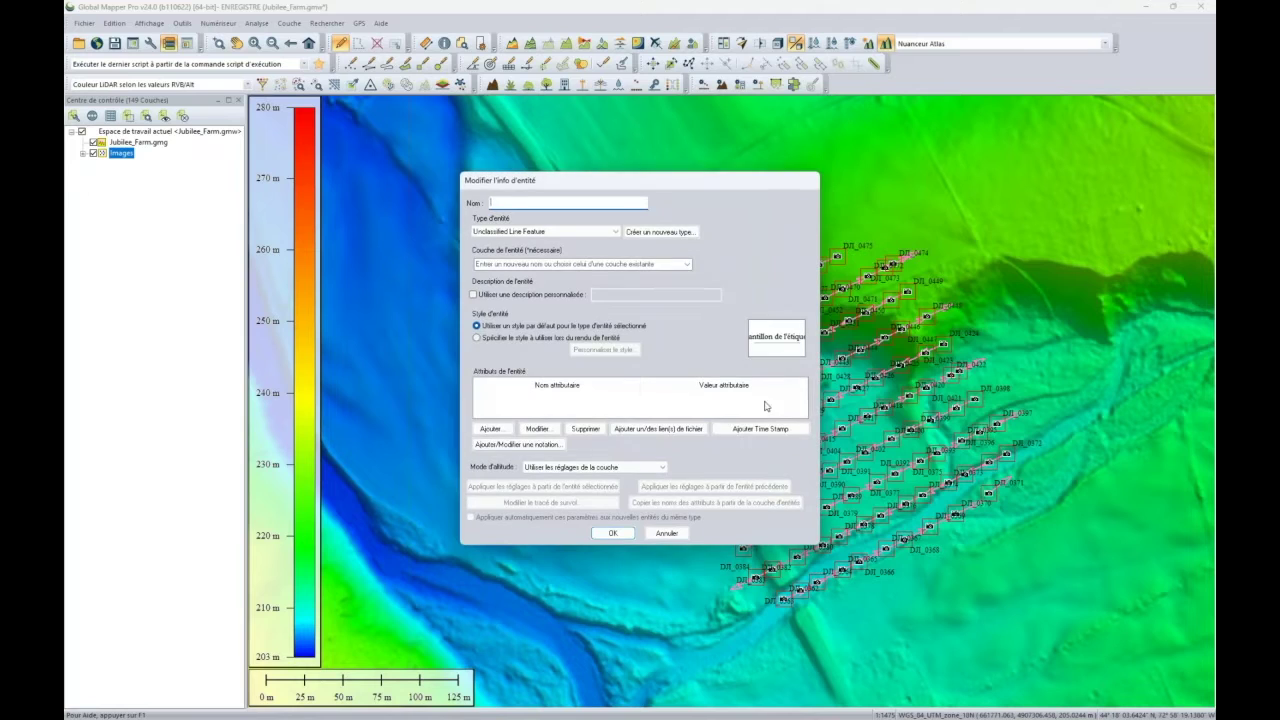
click(536, 264)
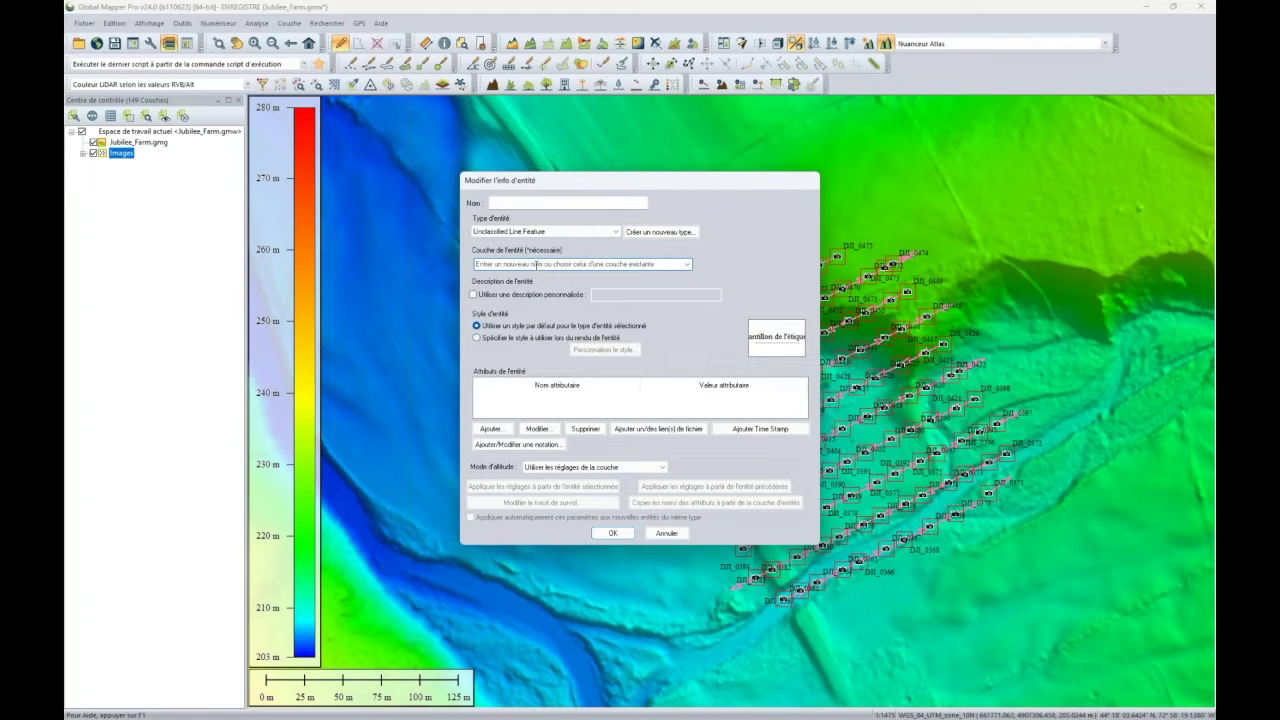
text(l)
text(tinéraire drone)
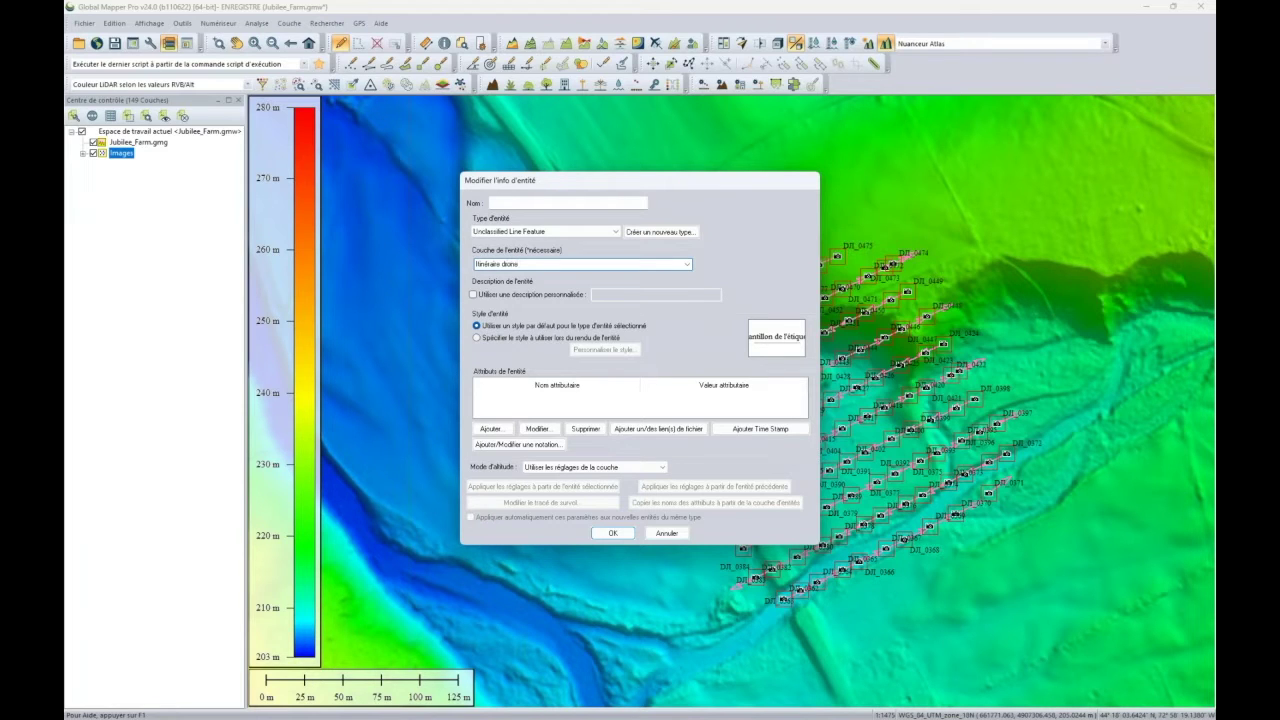
click(612, 533)
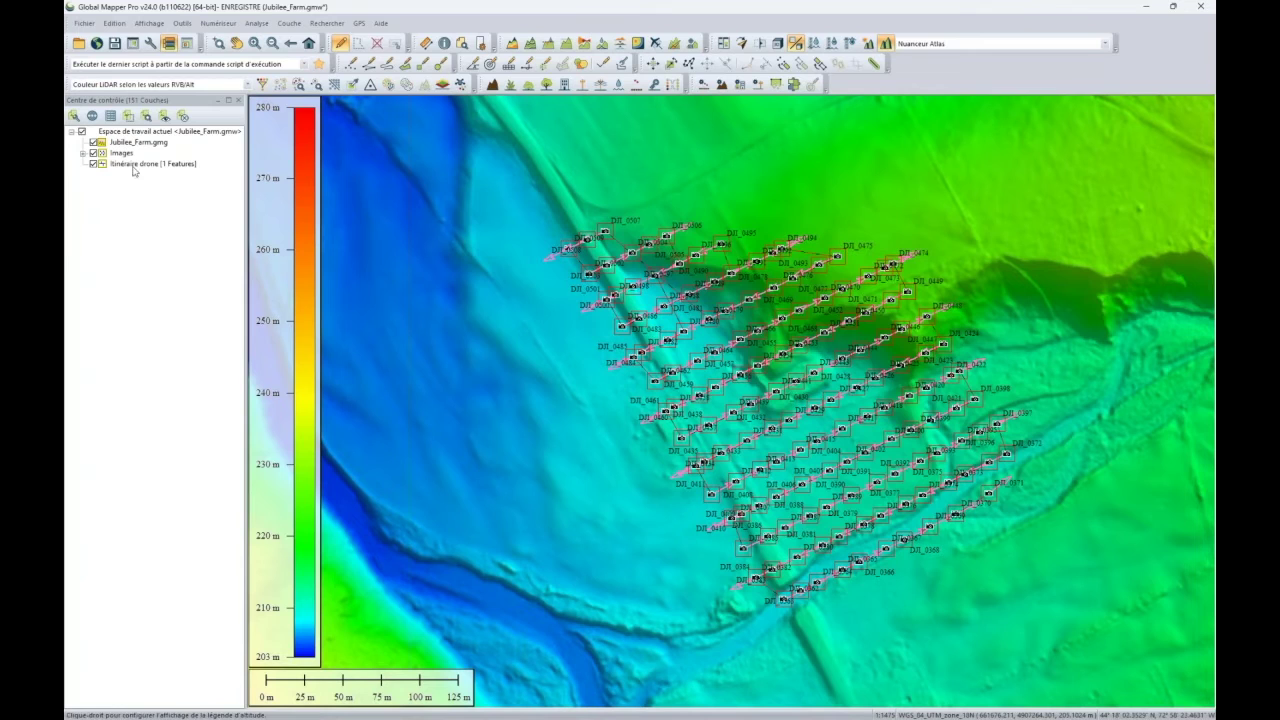
Check the drone route line with the Images layer temporarily hidden, and generate a path profile along it
click(93, 153)
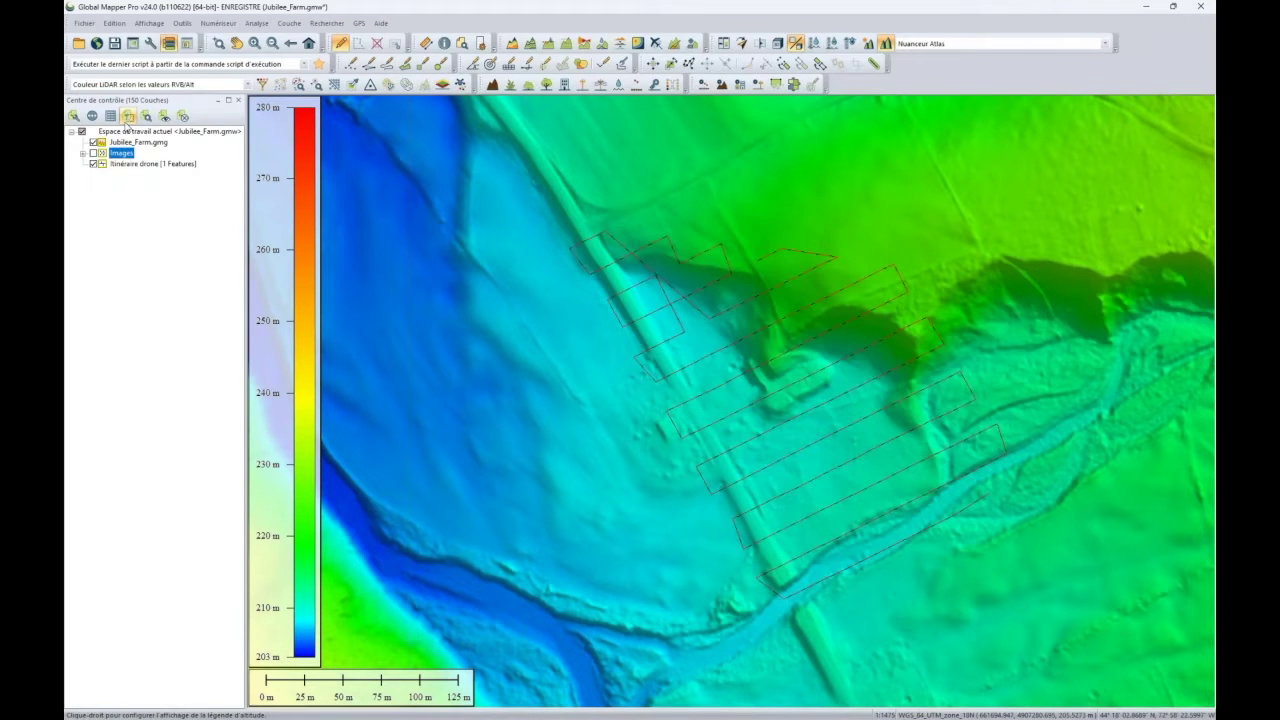
click(93, 153)
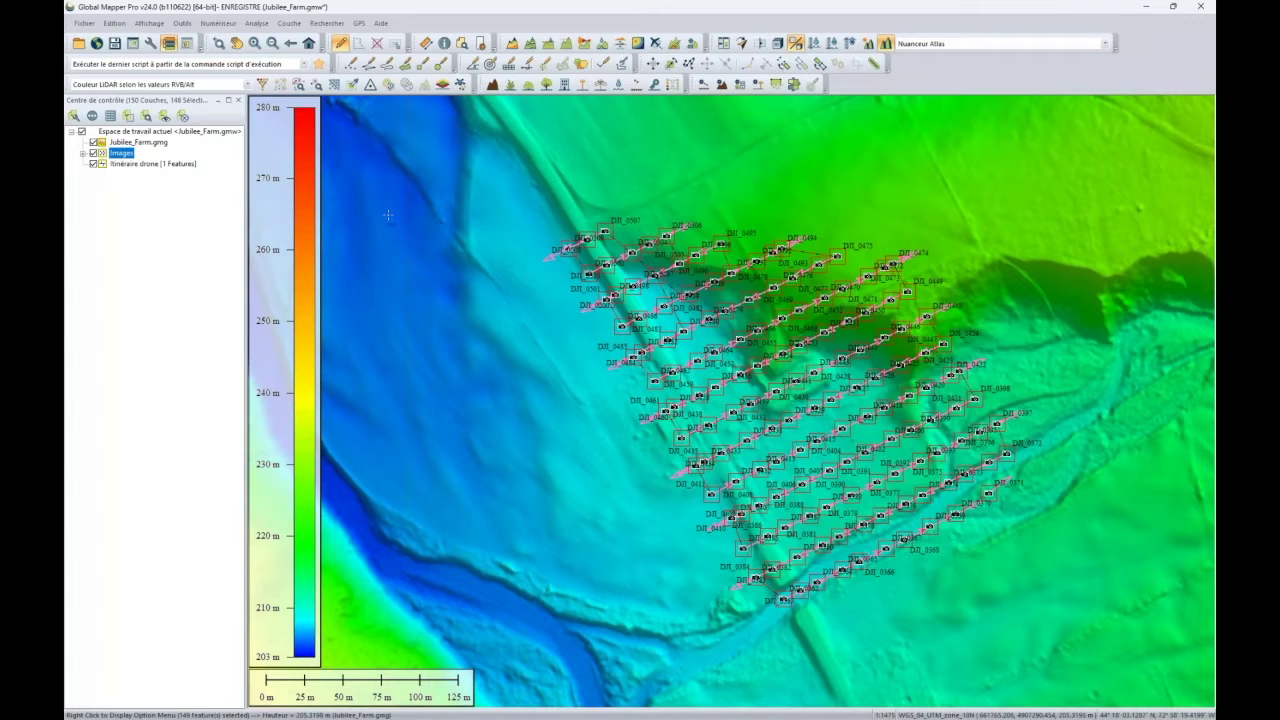
right_click(388, 215)
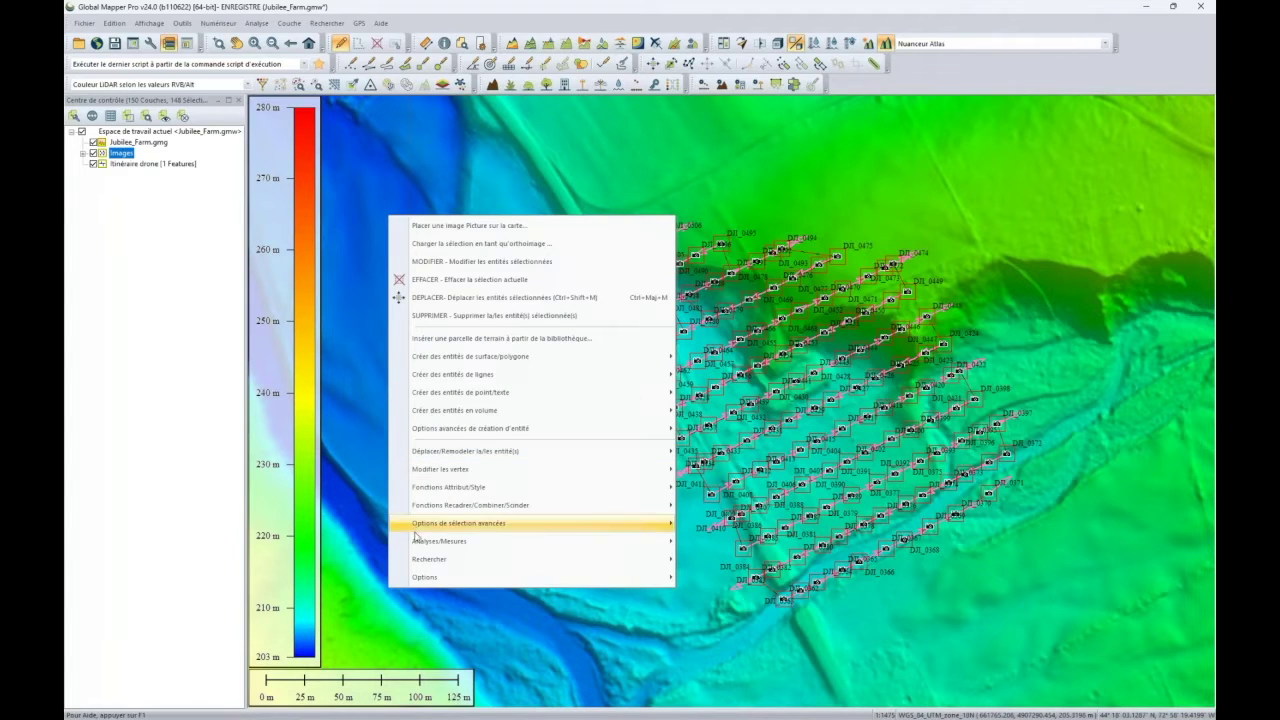
mouse_move(506, 545)
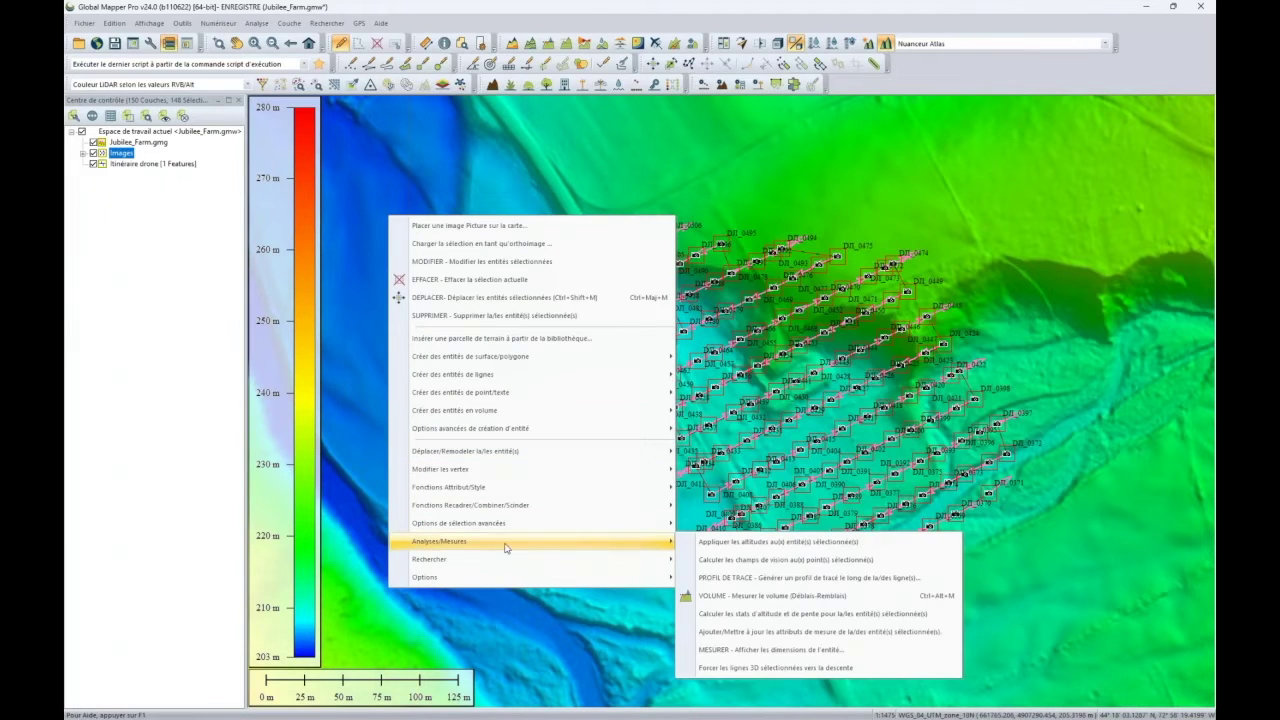
click(722, 583)
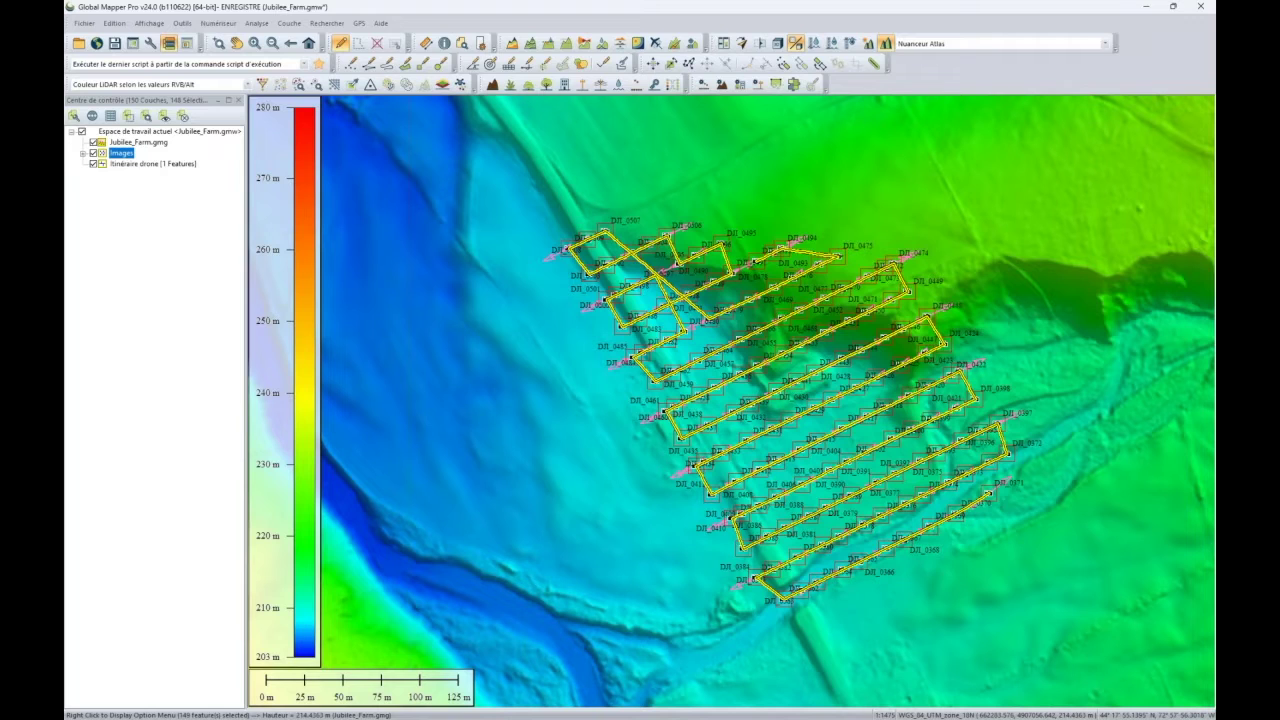
drag(1214, 510, 729, 422)
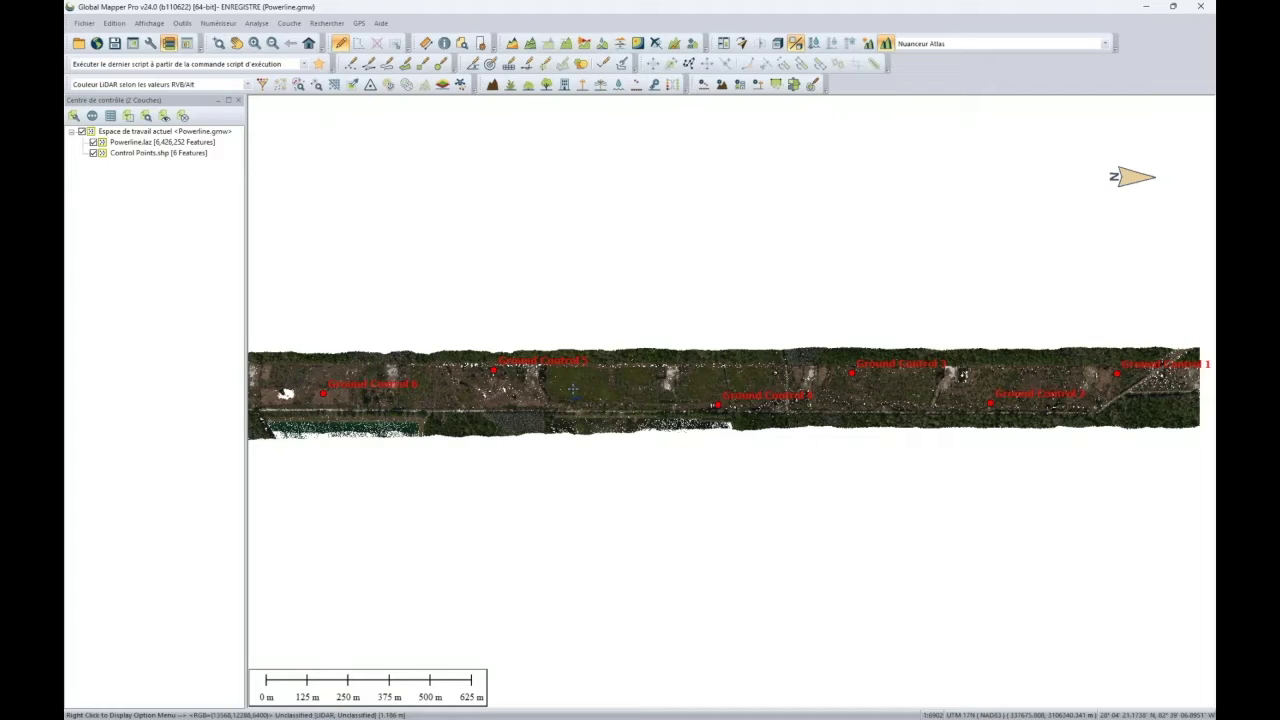
Configure the Powerline path profile with LiDAR point distances of 75 meters (normal) and 0.25 meters (perp), drawing 3D point features in the corridor
click(569, 44)
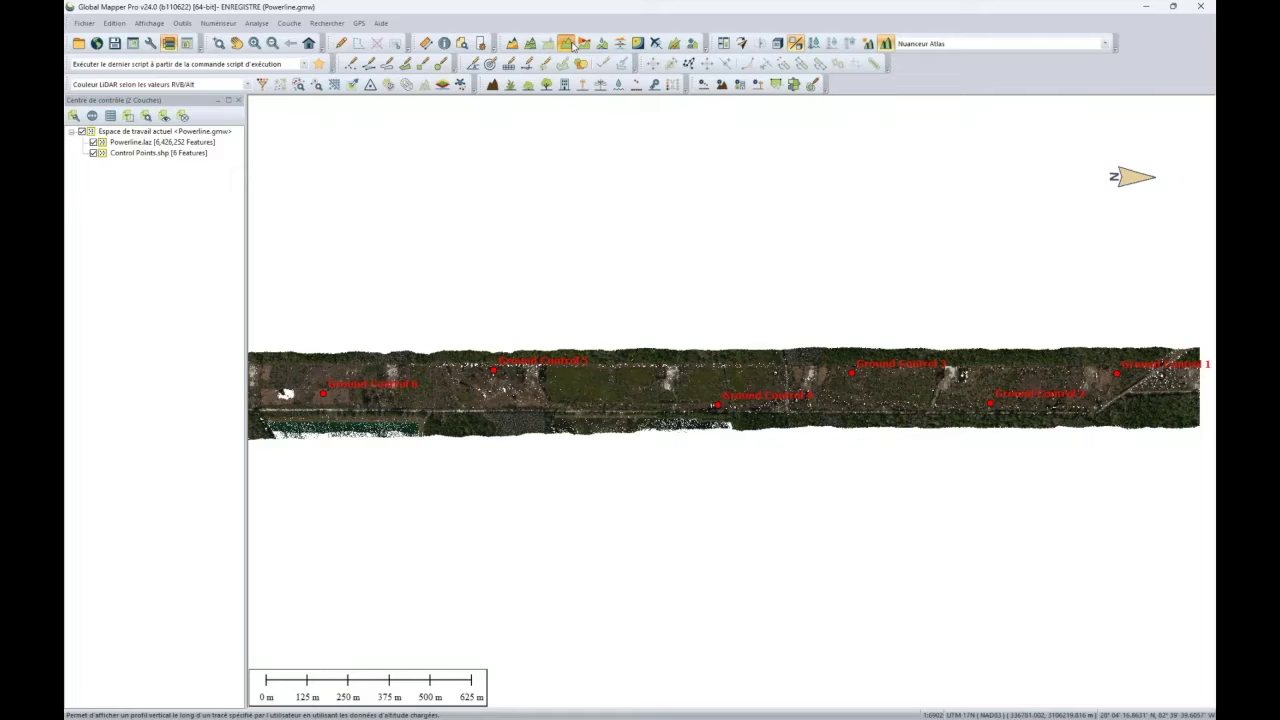
right_click(377, 238)
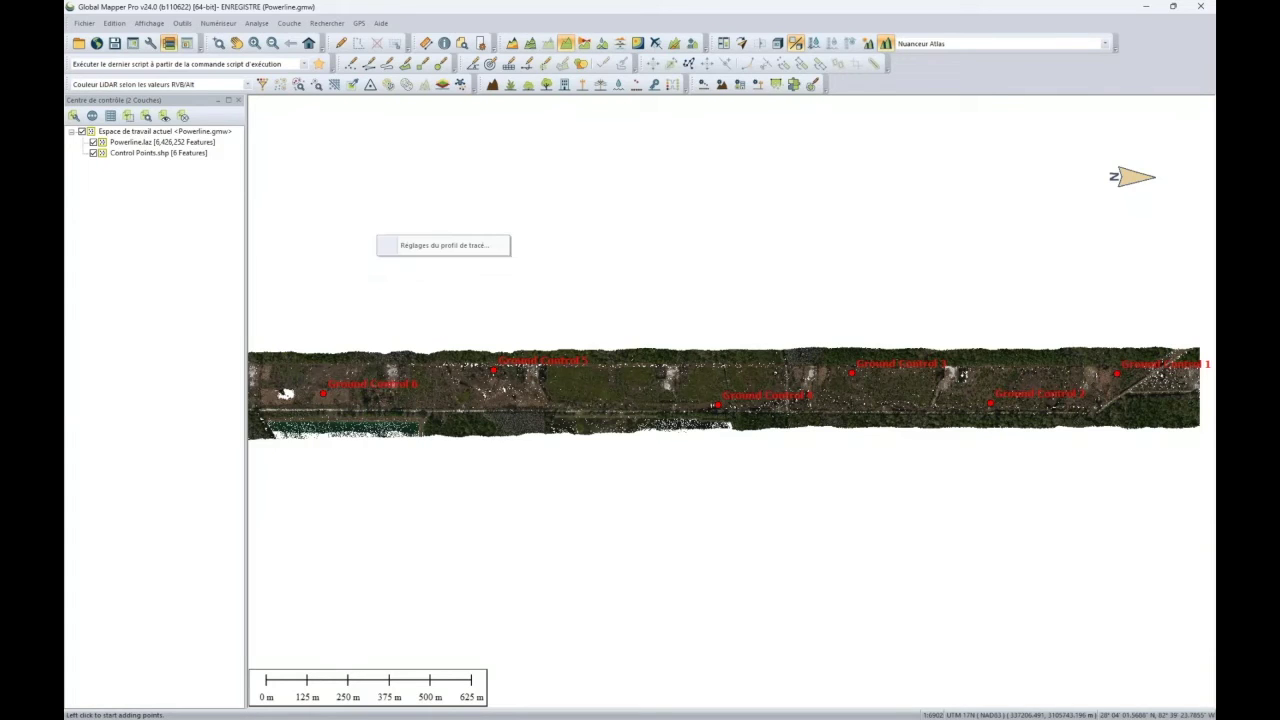
click(381, 247)
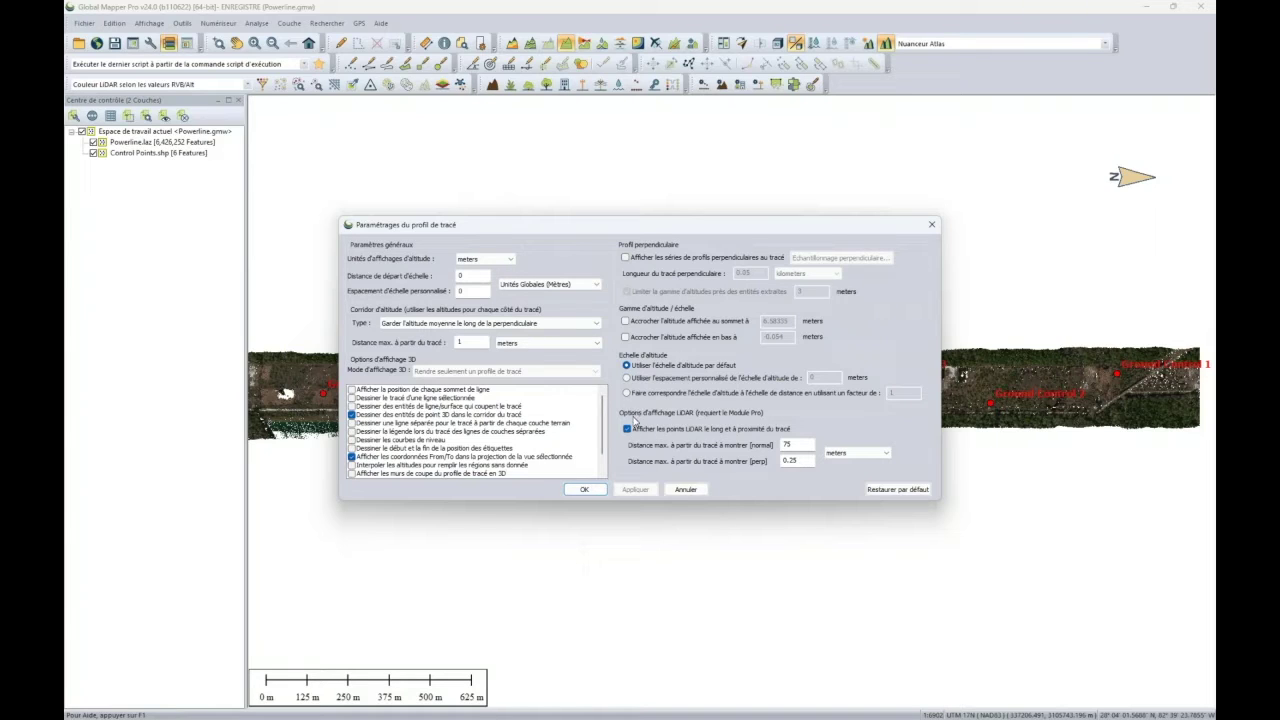
double_click(784, 444)
text(75)
key(Tab)
text(0.25)
click(410, 416)
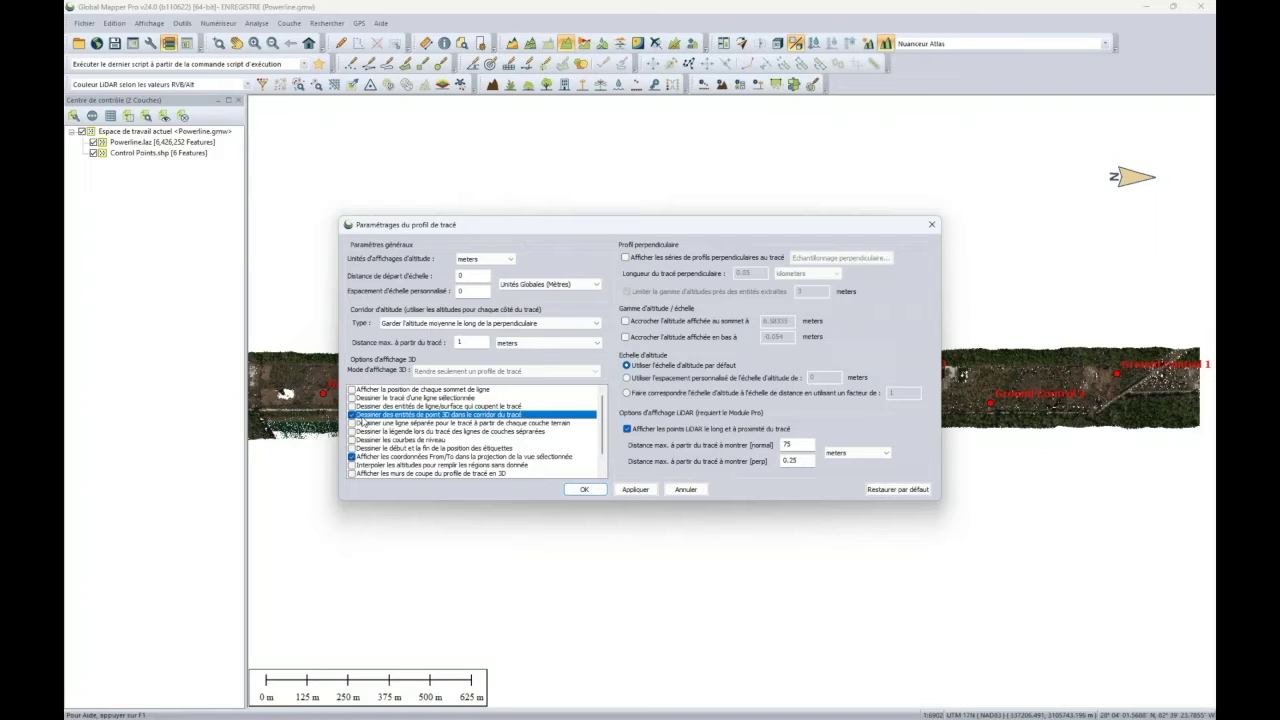
click(576, 490)
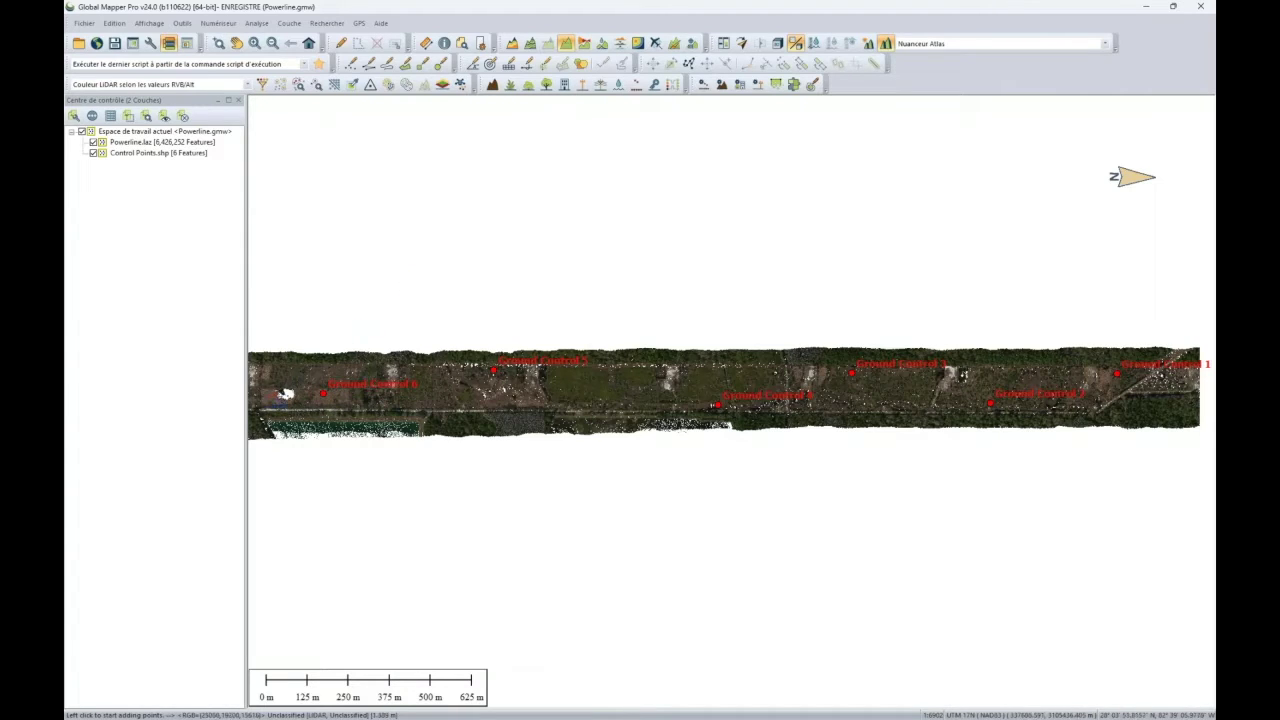
Draw a straight profile path lengthwise along the power line corridor, from the white patch by Ground Control 6 past Ground Control 1
click(285, 394)
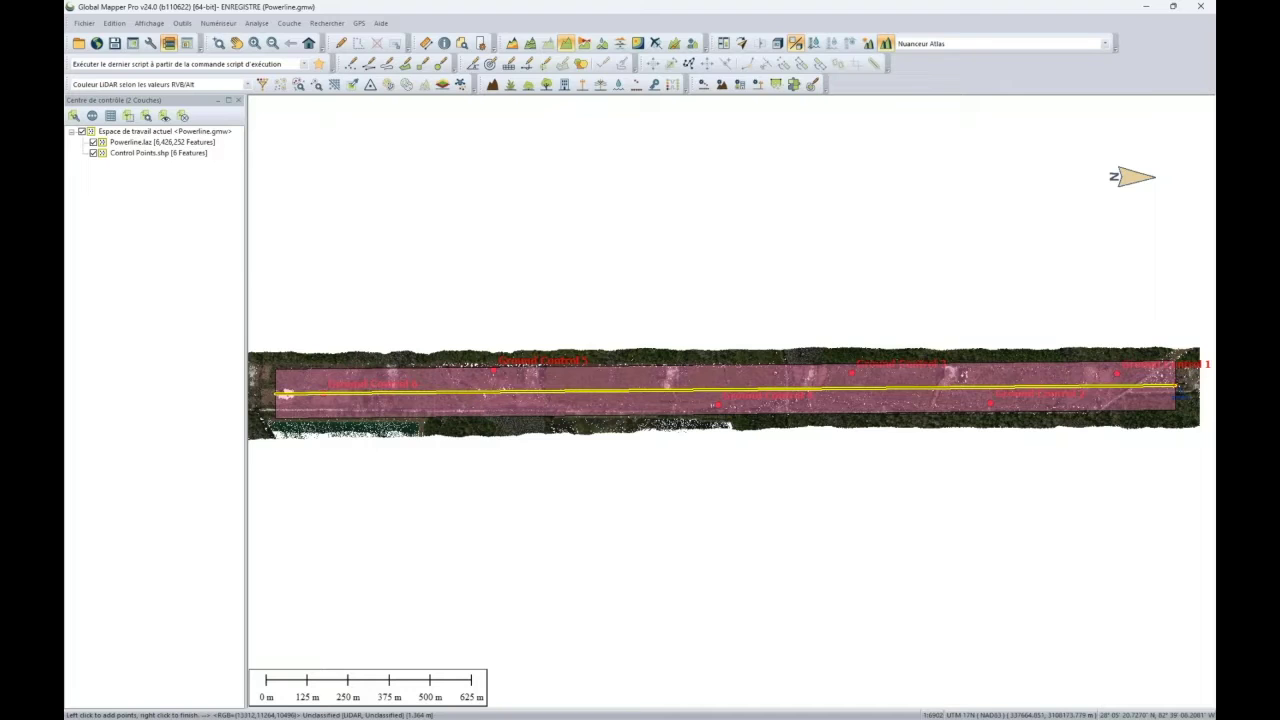
right_click(1177, 386)
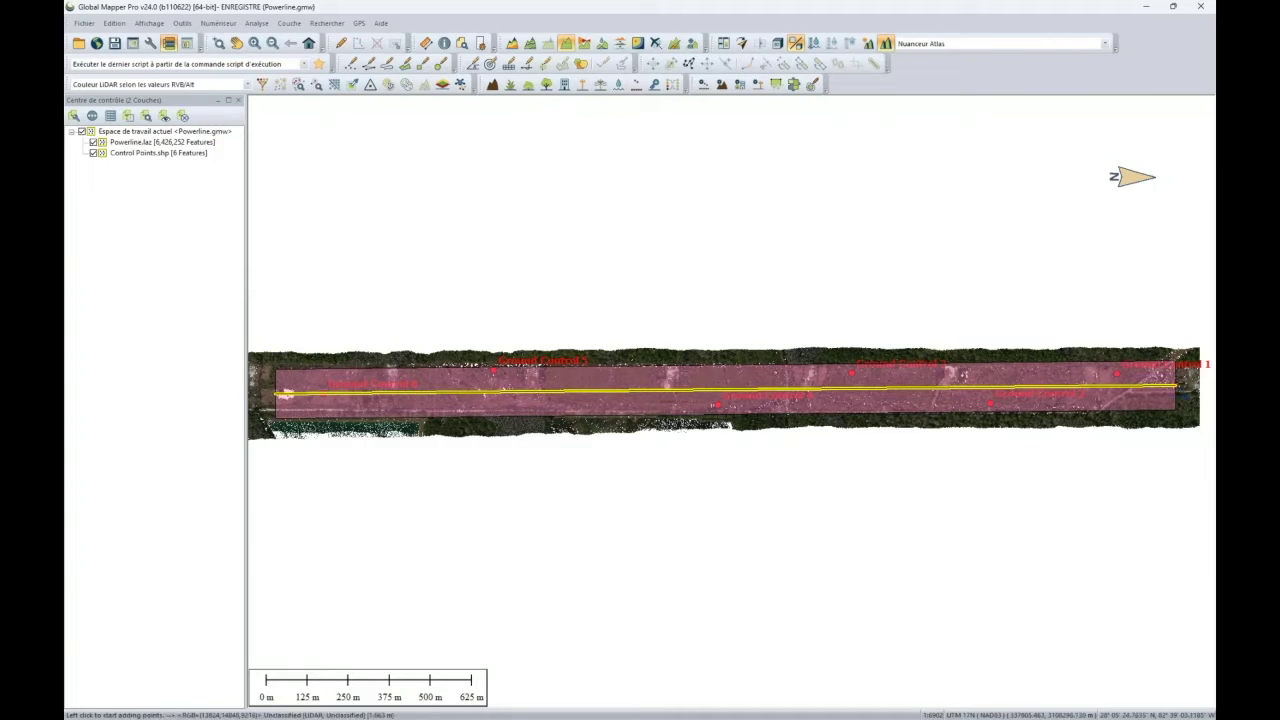
drag(960, 500, 731, 420)
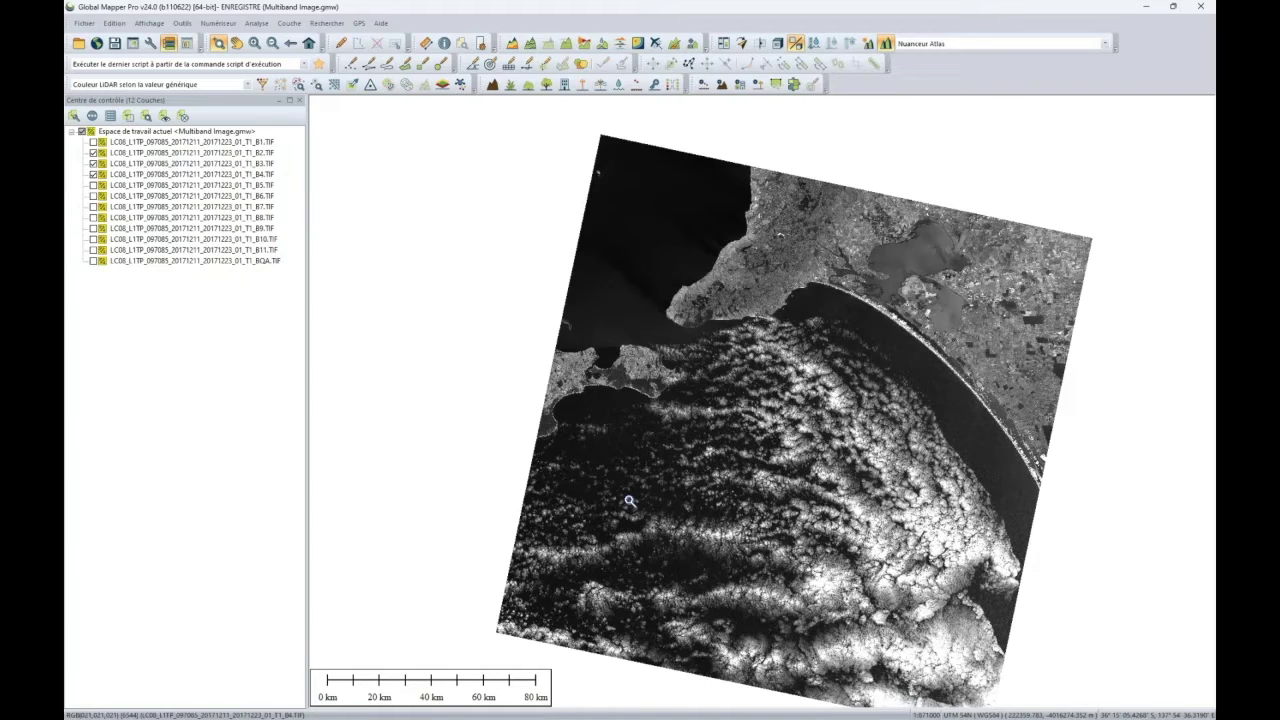
Review the Landsat band layers B1 to B11 of the Multiband Image workspace, selecting bands B2 to B4 together
click(243, 145)
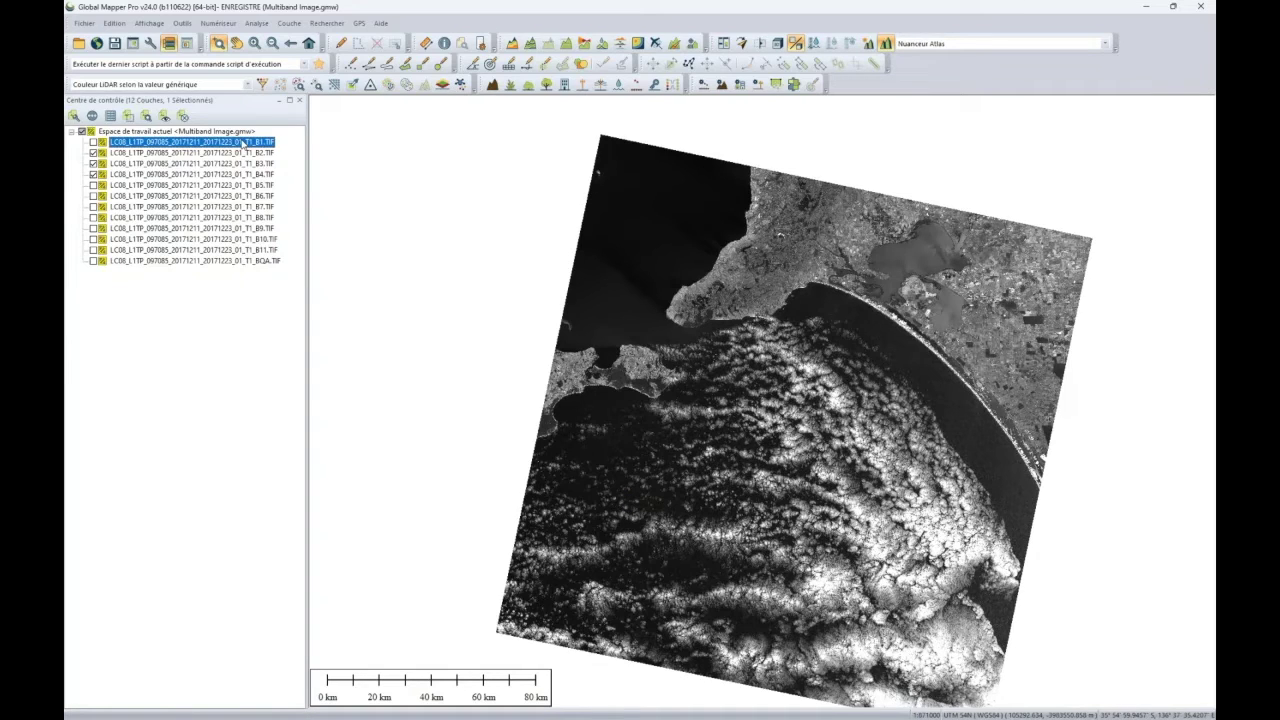
click(240, 252)
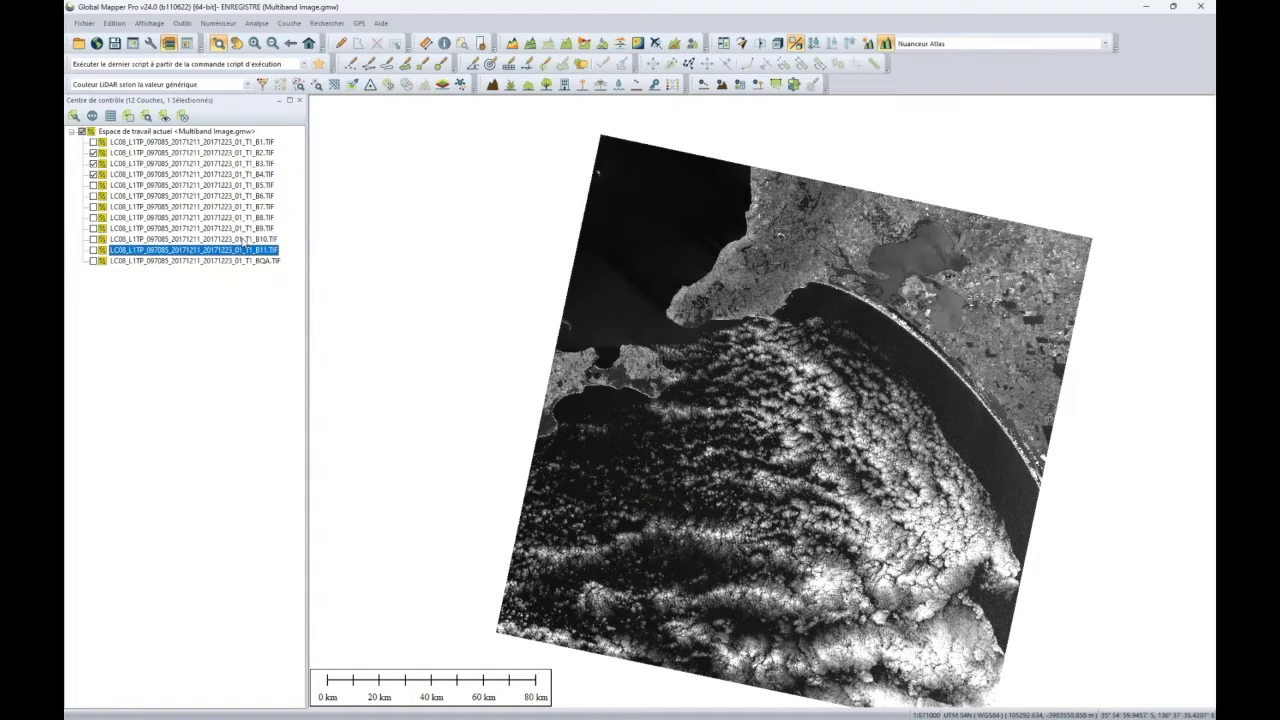
click(203, 154)
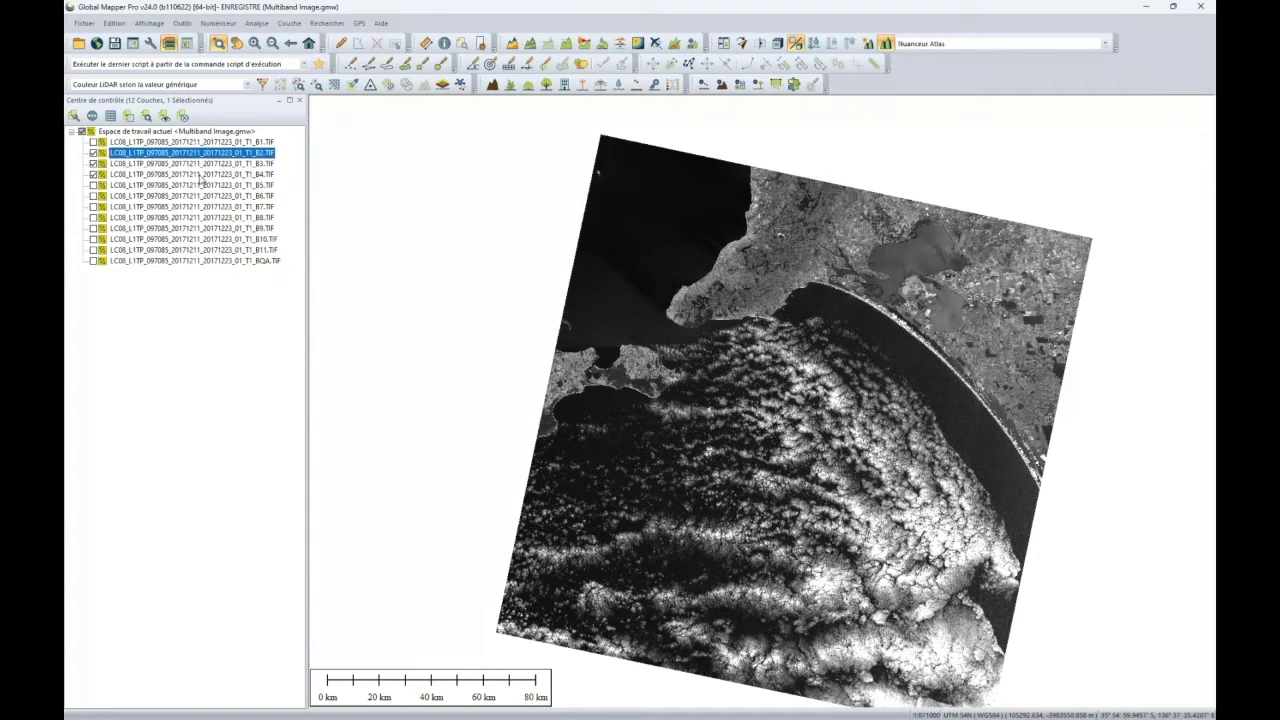
shift+click(200, 176)
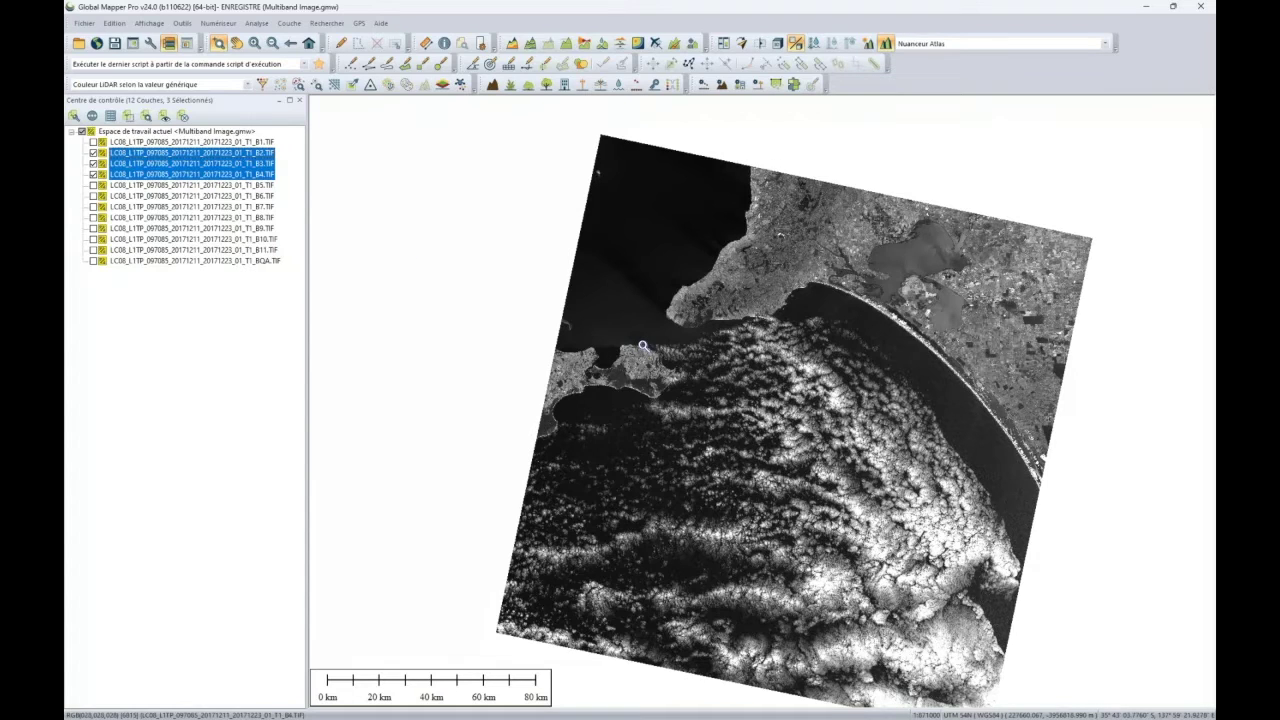
click(230, 283)
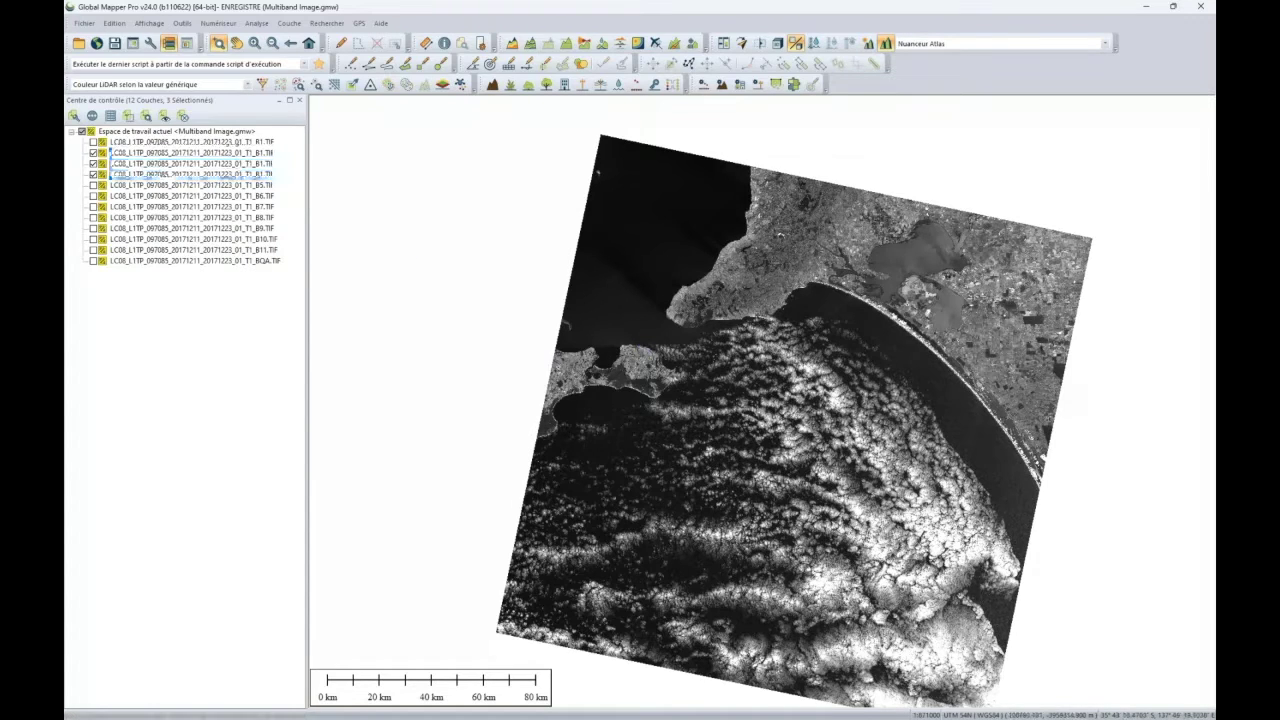
Check the number of bands in the metadata of the Landsat B4 layer
click(186, 177)
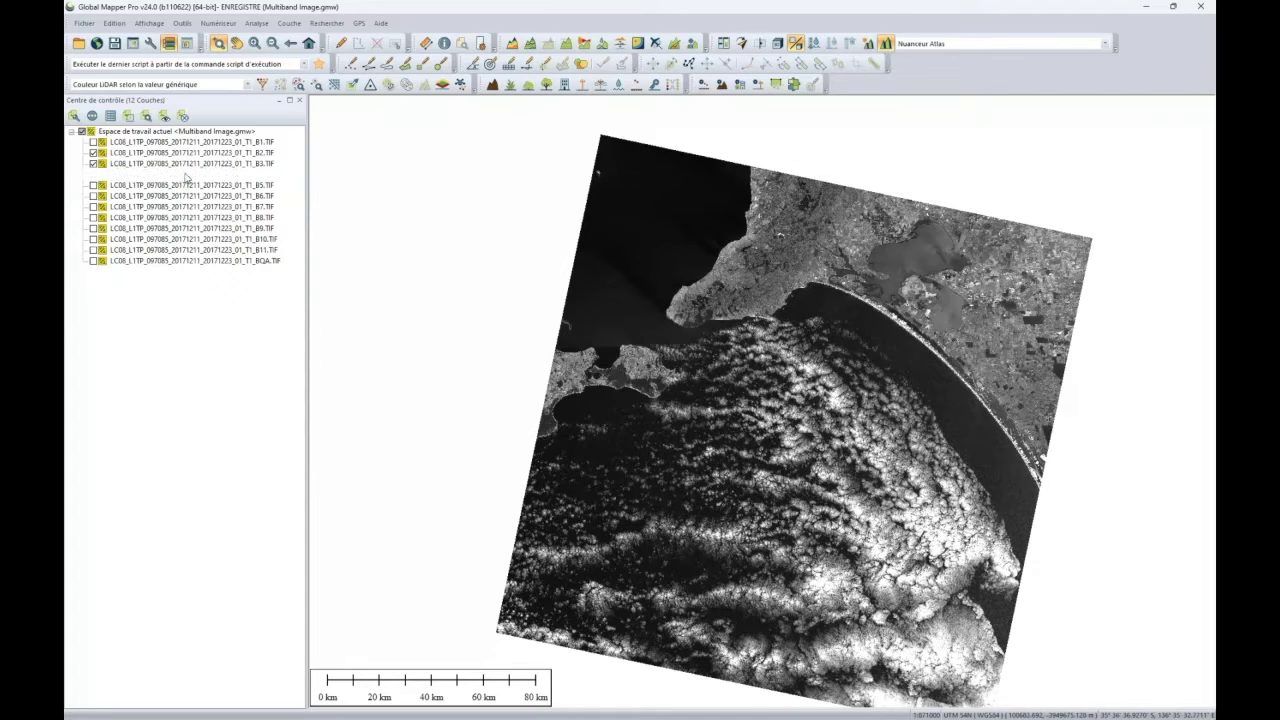
right_click(186, 177)
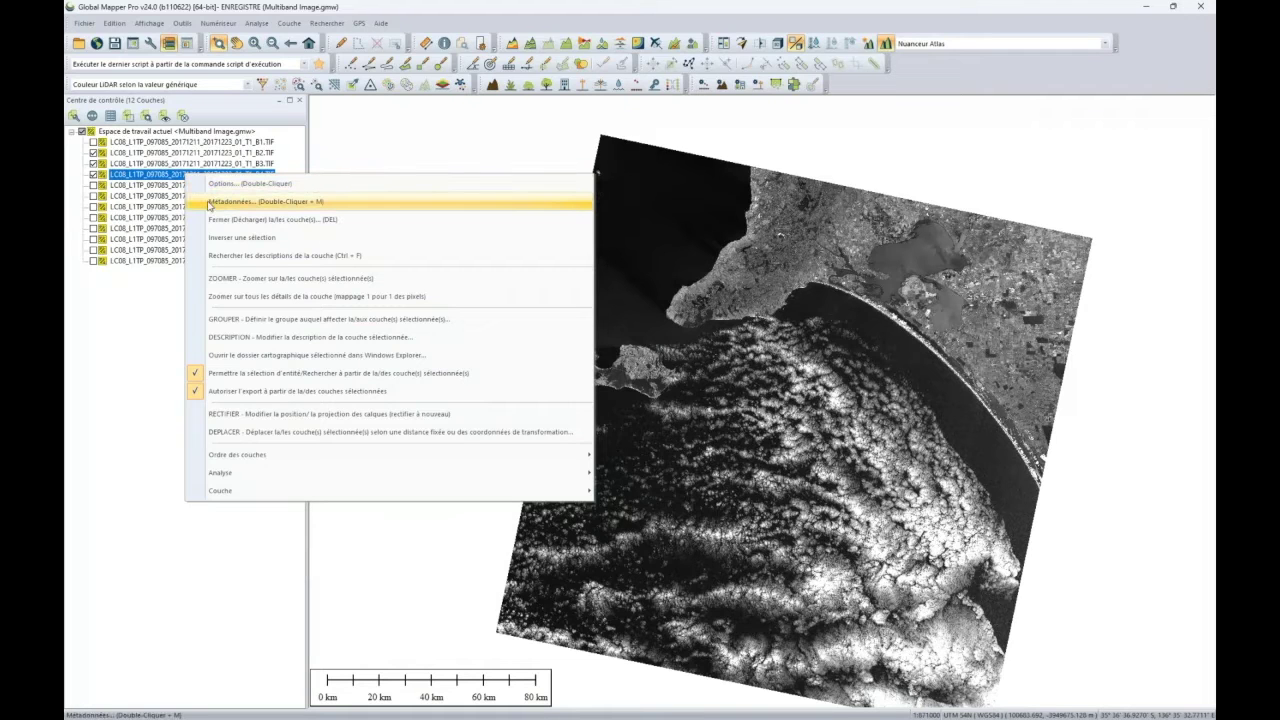
click(210, 205)
scroll(734, 436, down, 1)
scroll(734, 436, down, 4)
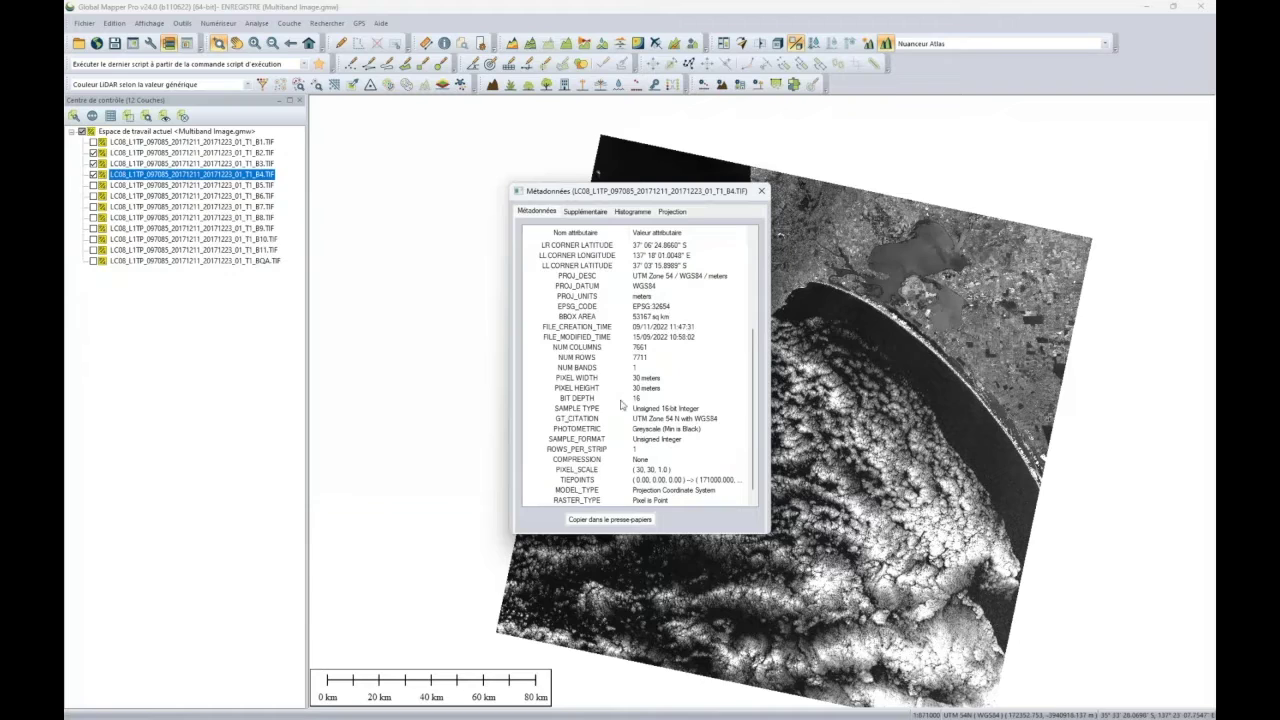
click(593, 368)
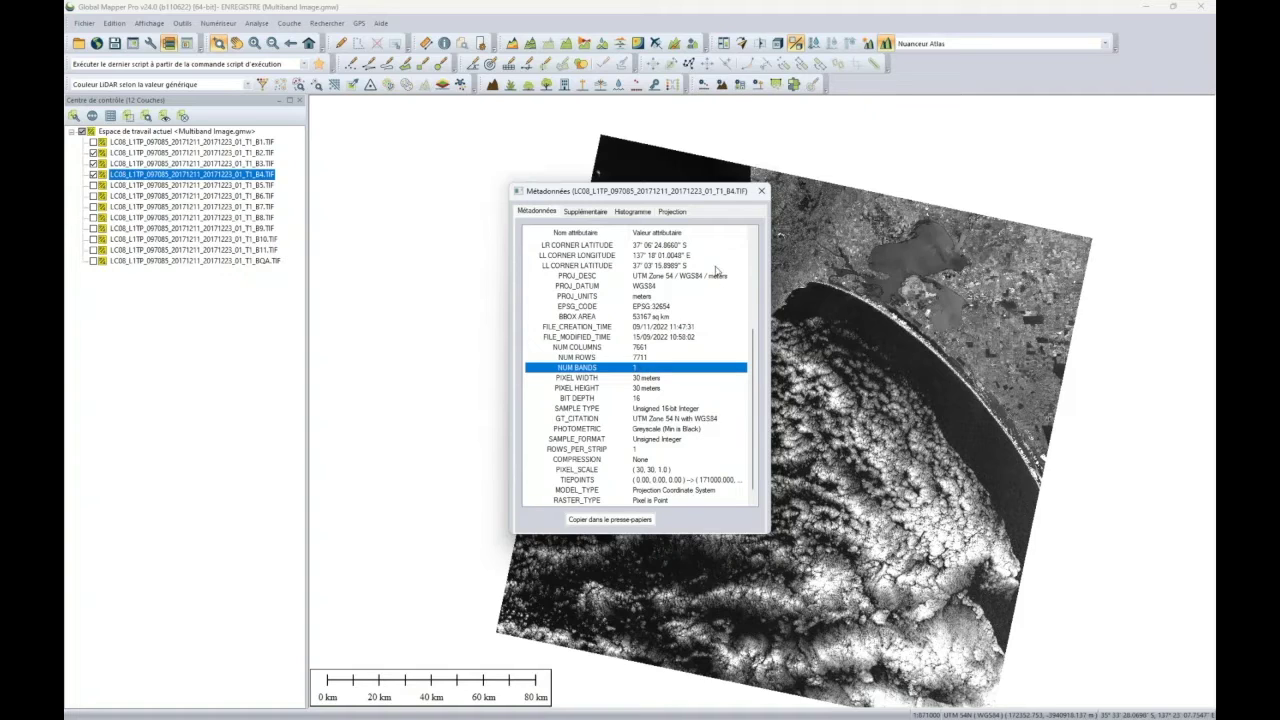
click(760, 192)
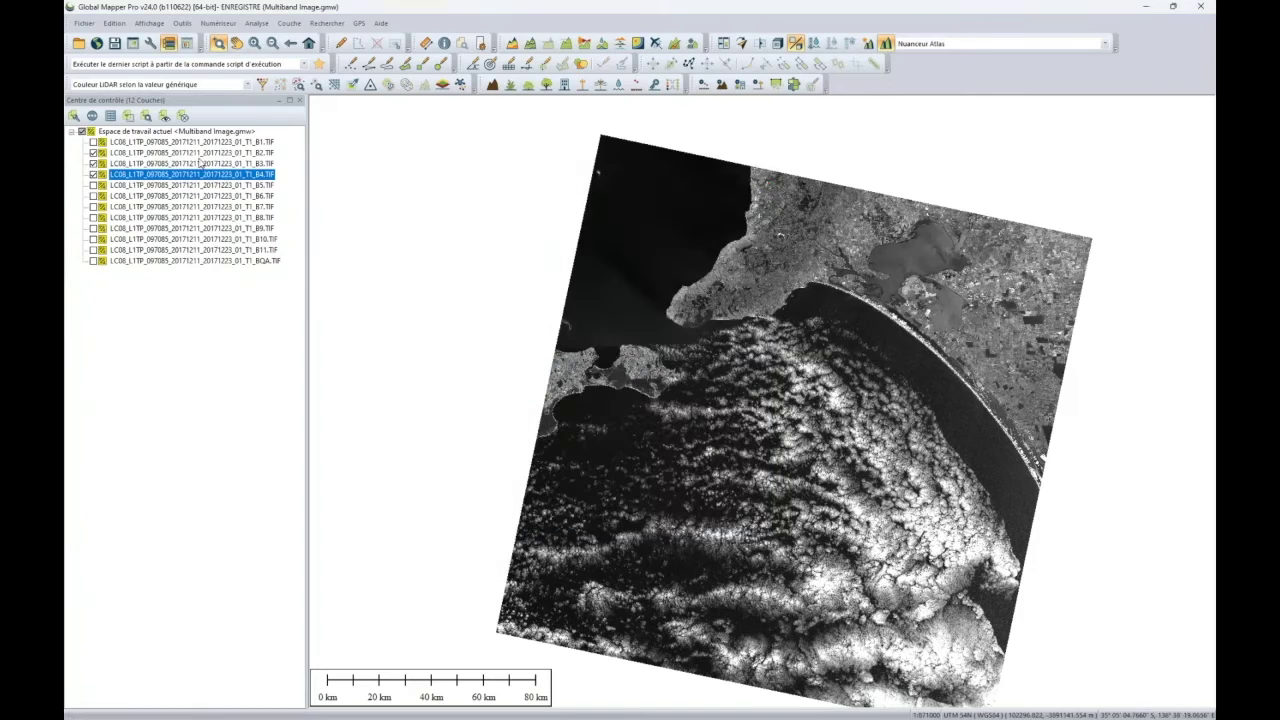
Start creating a multiband layer from the single-band Landsat layers B2, B3 and B4
click(201, 155)
ctrl+click(203, 176)
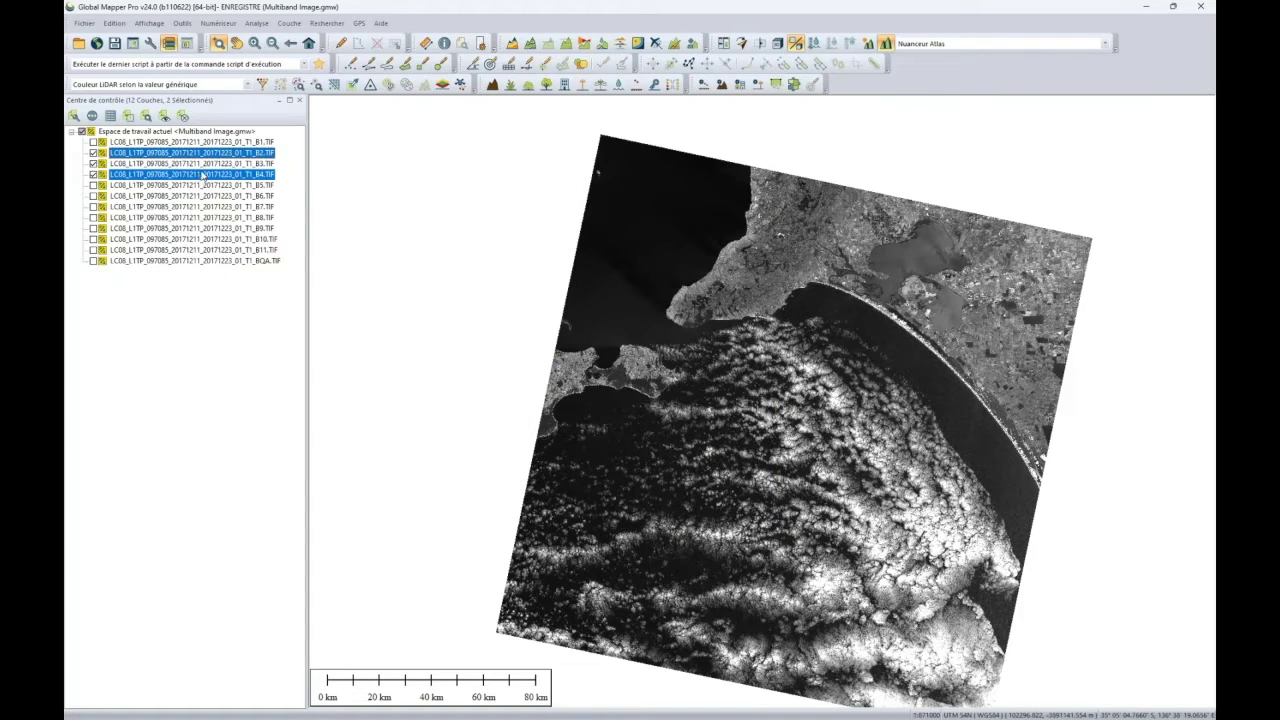
ctrl+click(207, 164)
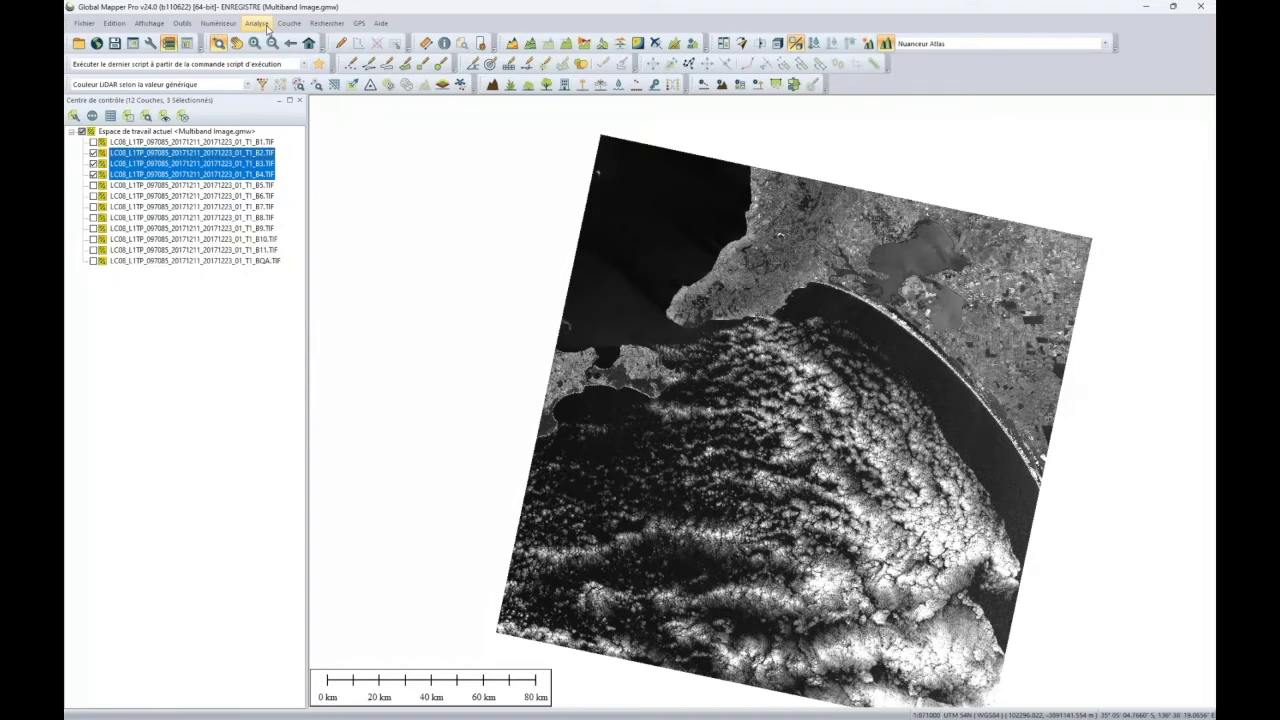
click(287, 23)
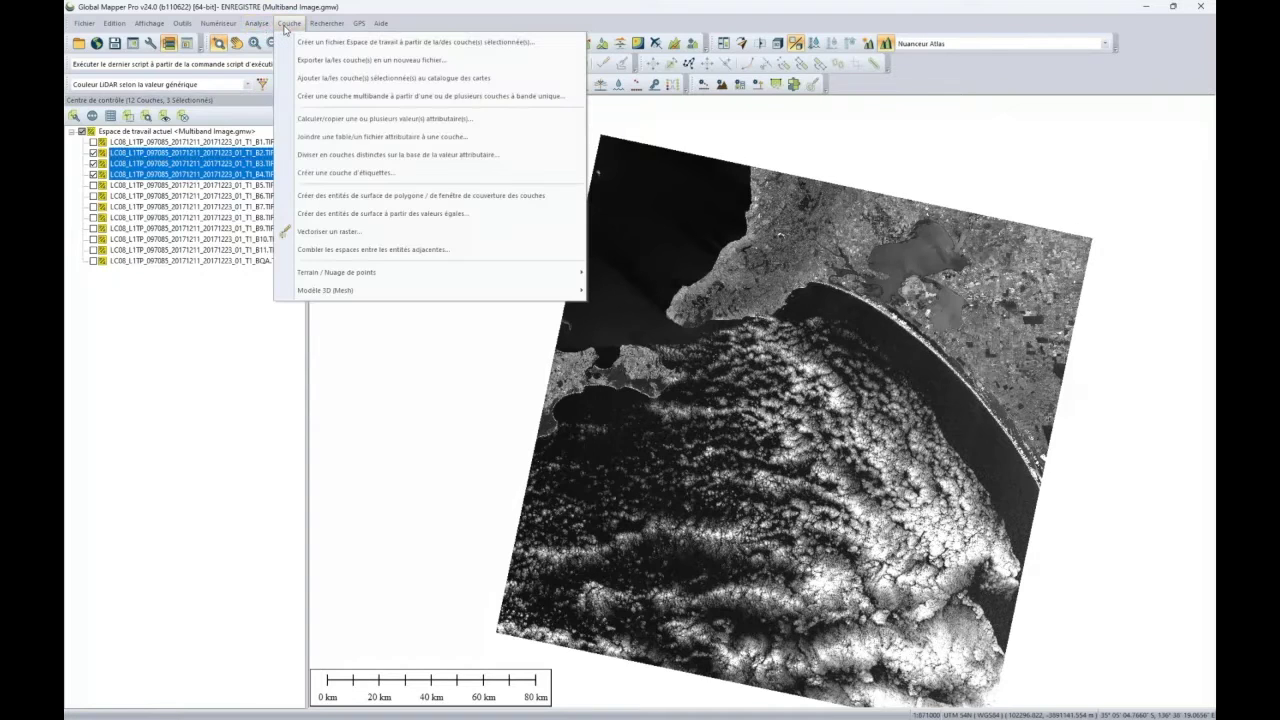
click(337, 101)
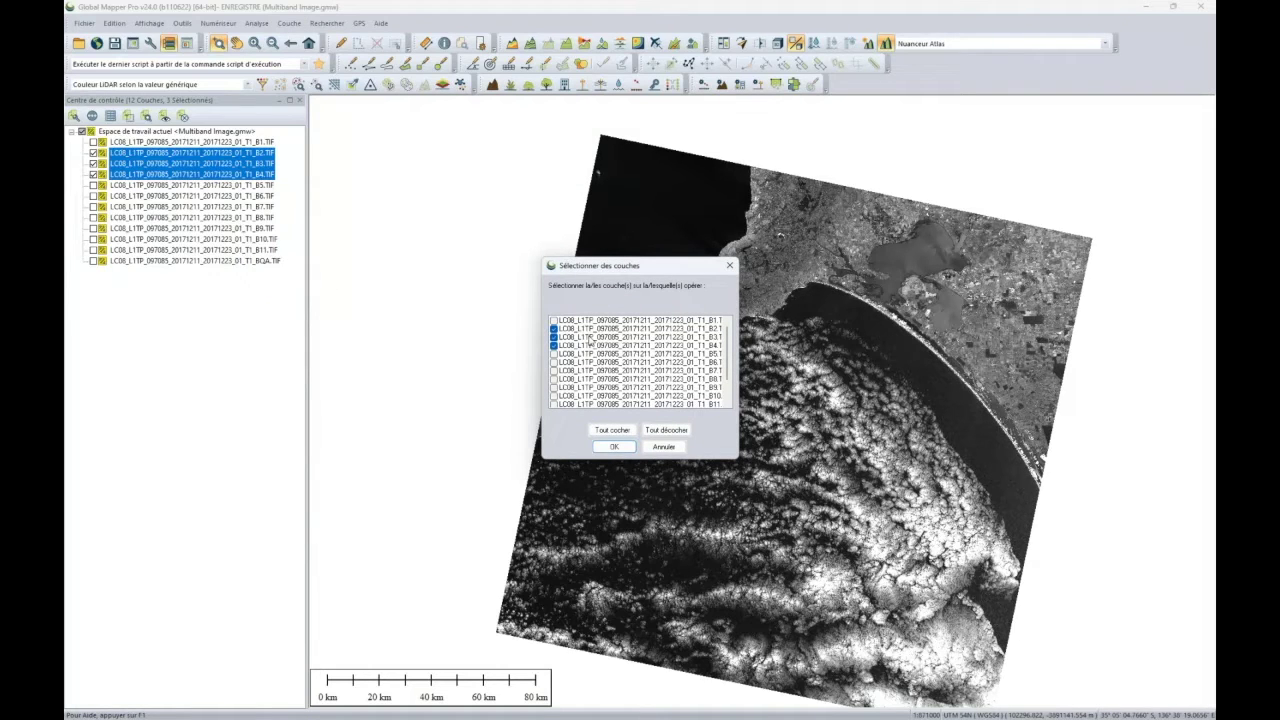
click(553, 346)
click(553, 346)
click(613, 448)
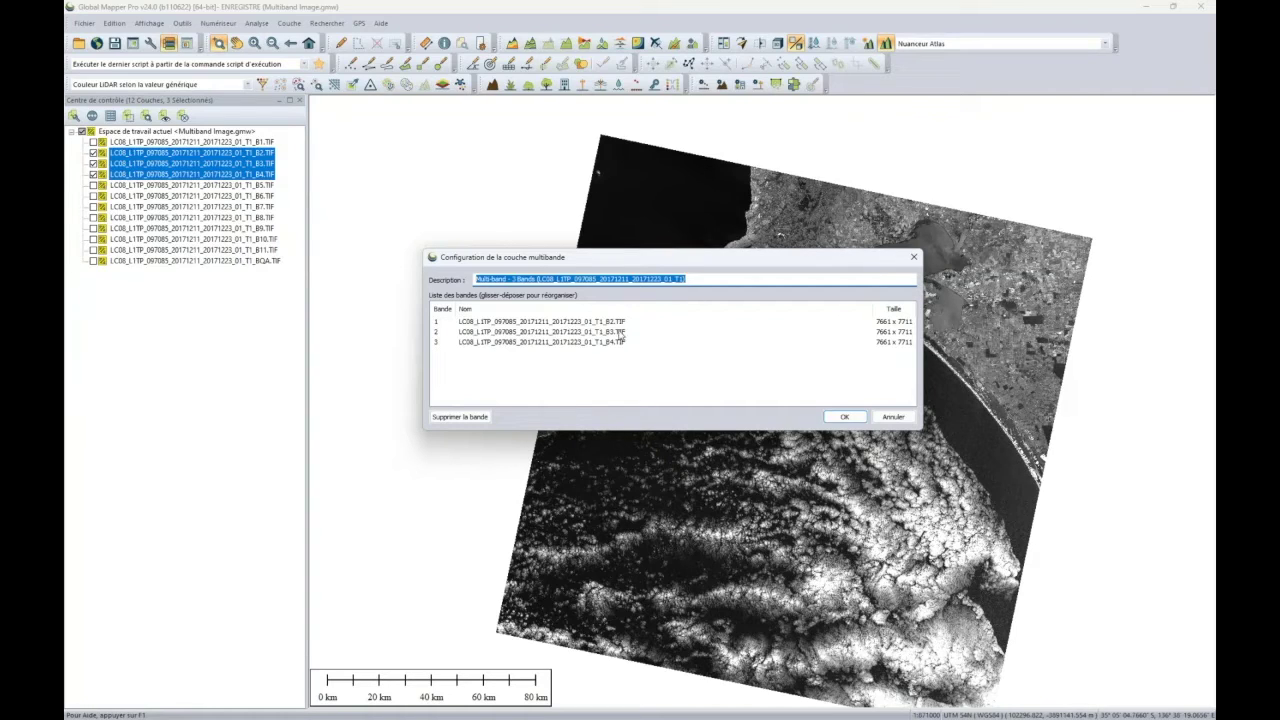
Give the multiband layer the description "Couche multibande" and create it with the bands in their listed order
drag(701, 284, 455, 269)
text(C)
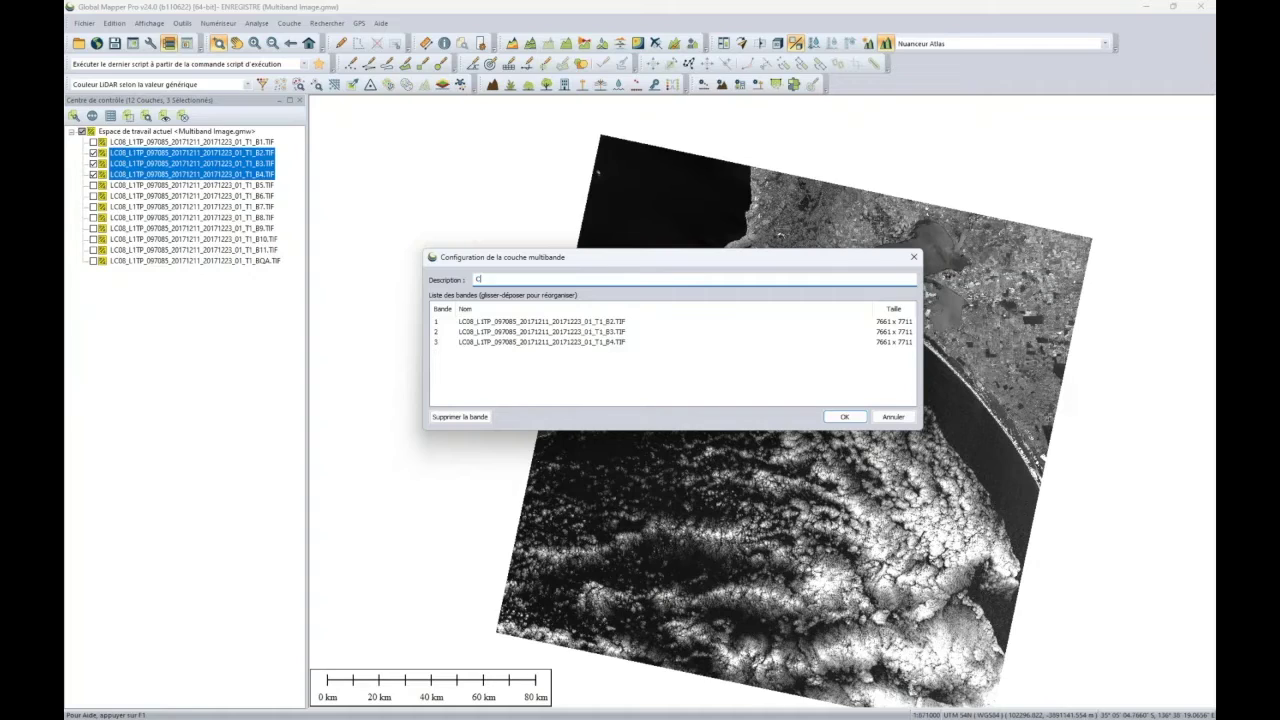
text(ouche multibandes)
click(843, 417)
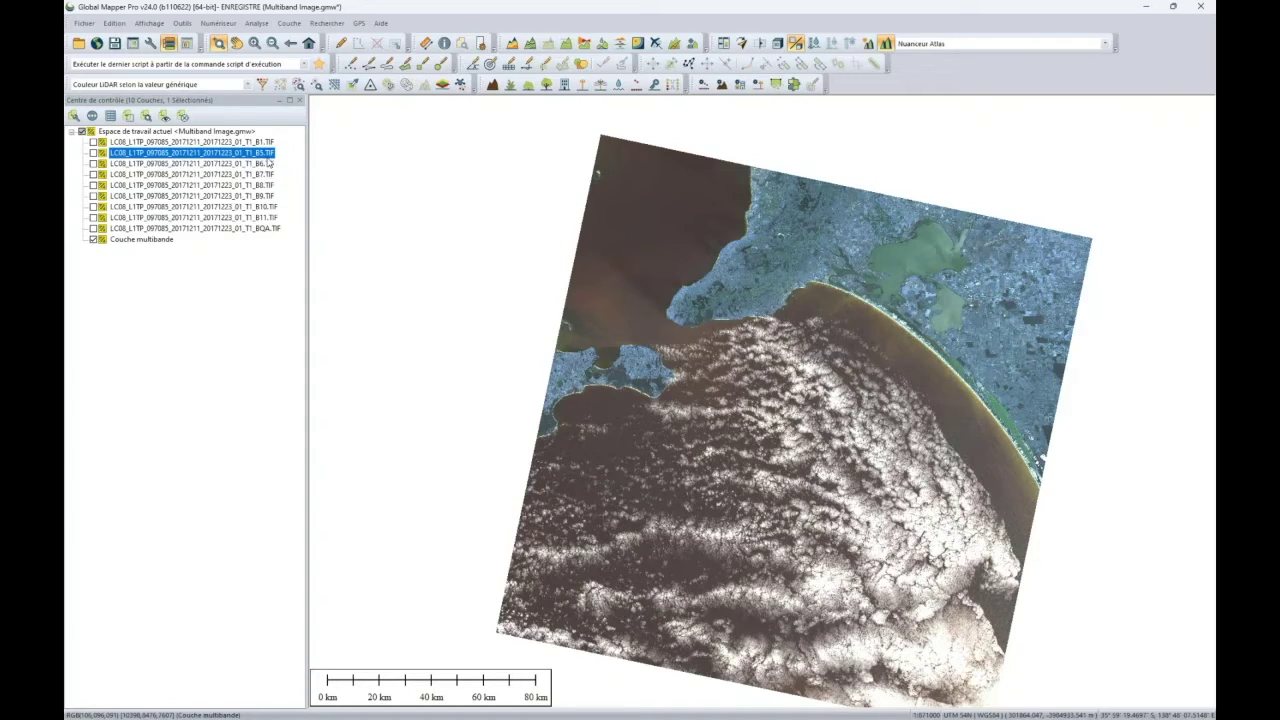
Check the number of bands in the metadata of the Couche multibande layer
click(156, 240)
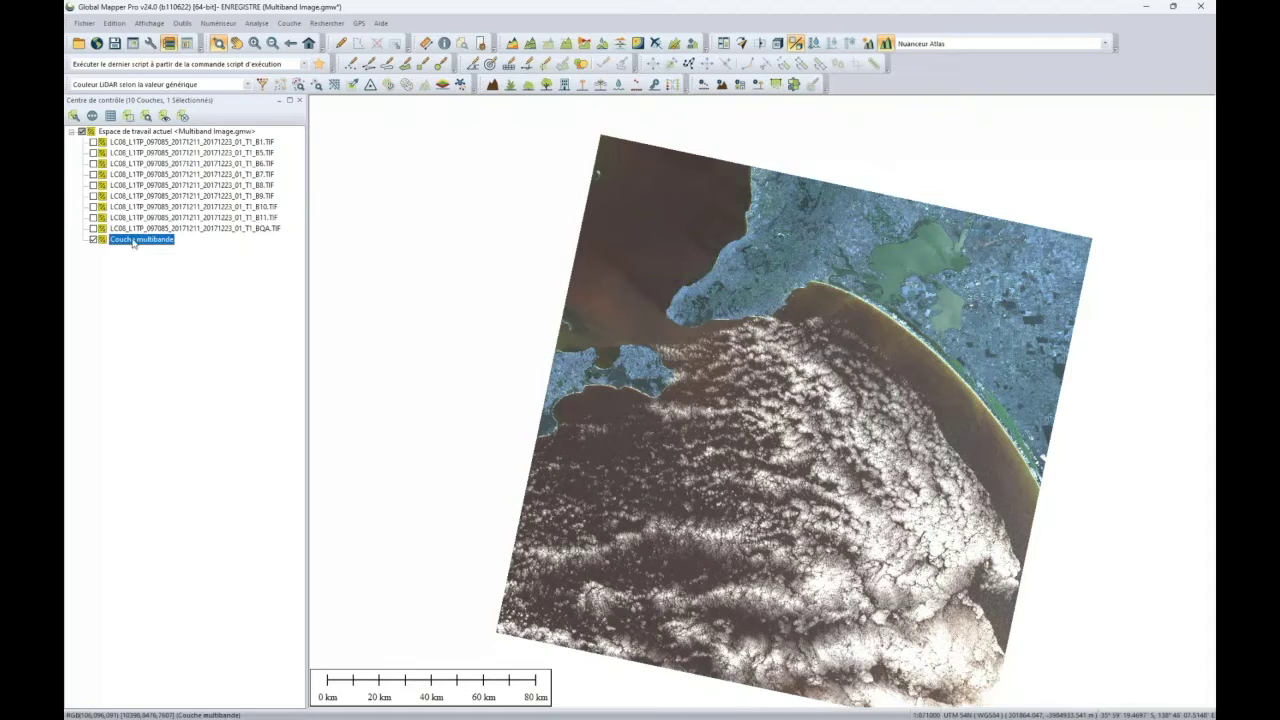
right_click(133, 243)
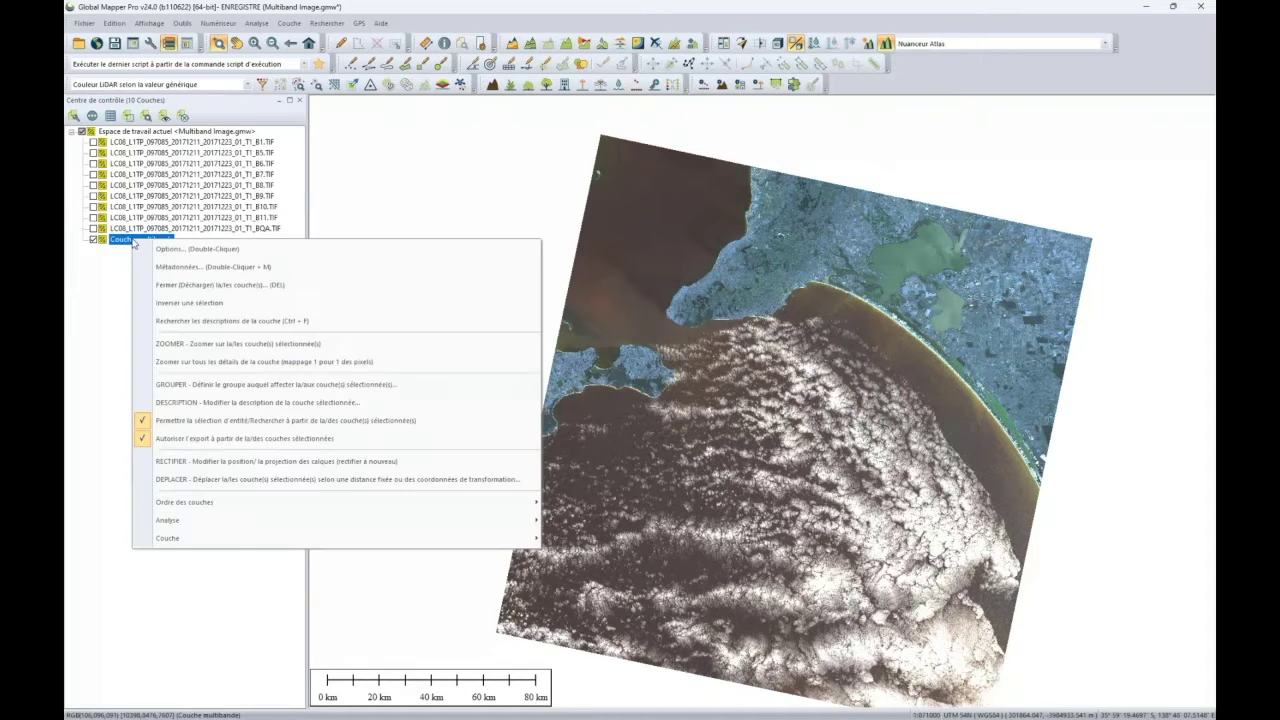
click(165, 267)
scroll(581, 414, down, 4)
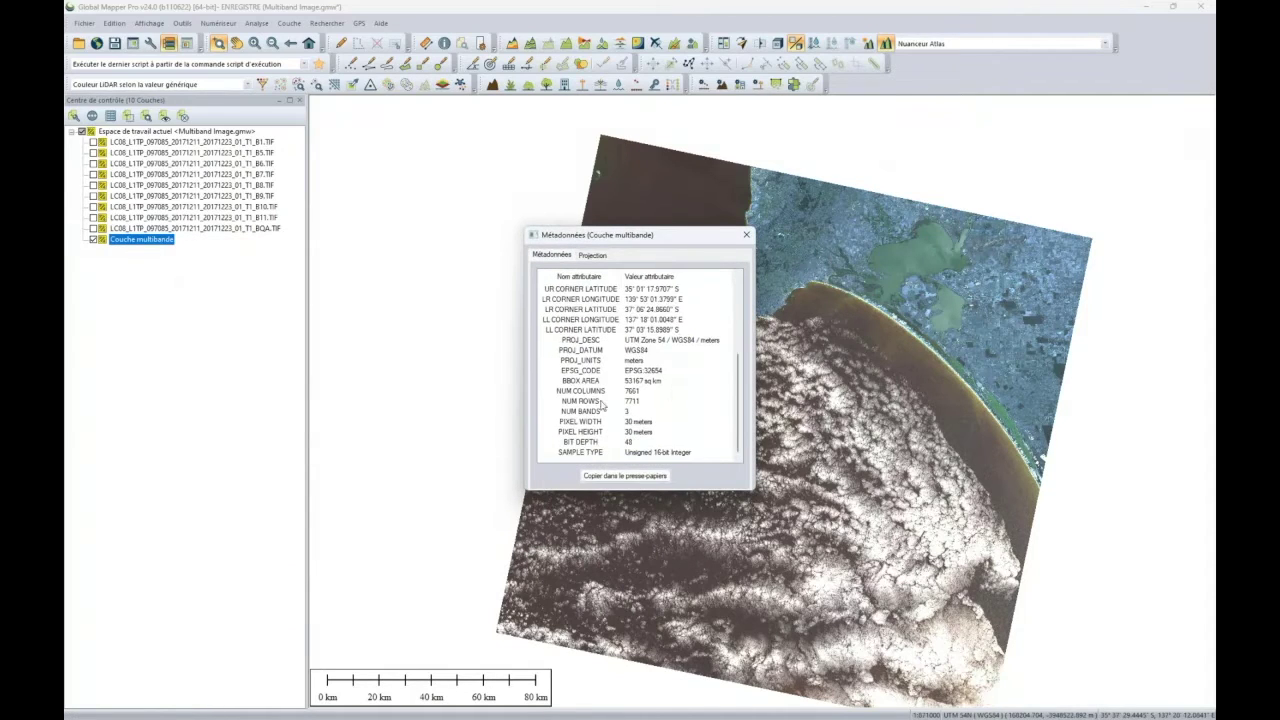
click(582, 412)
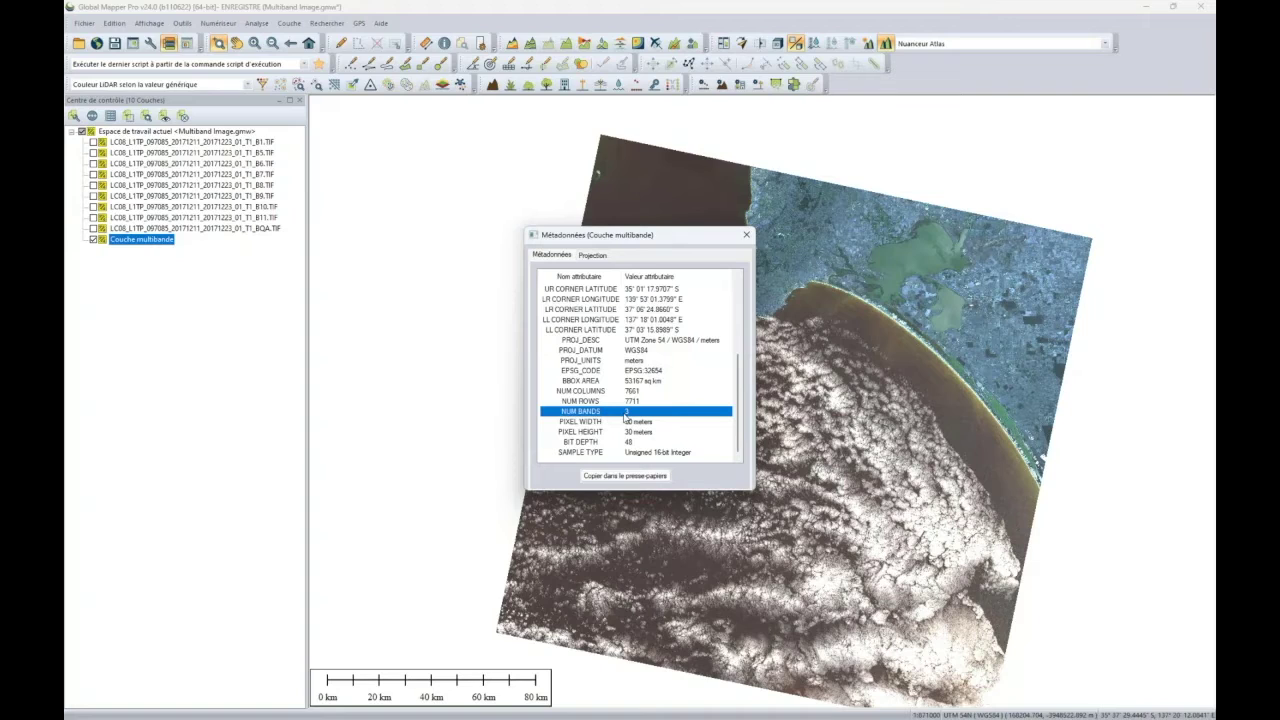
click(746, 234)
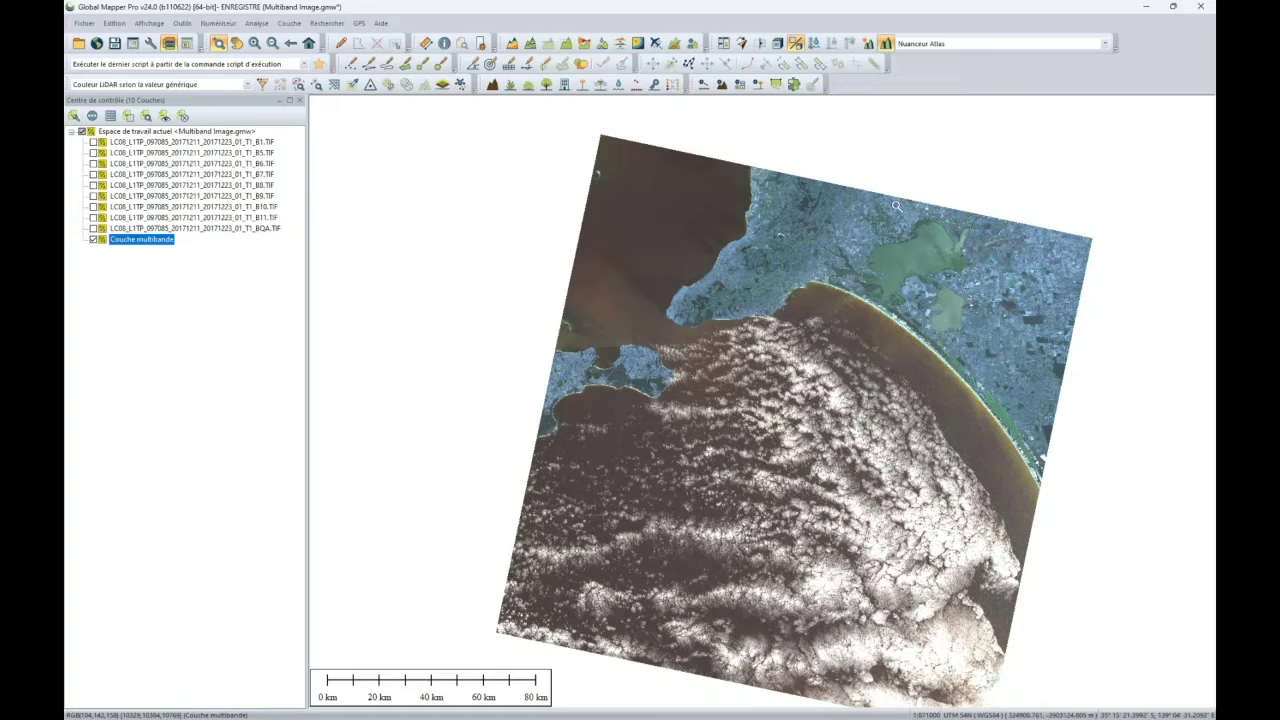
Set the band configuration of the Couche multibande layer to the preset BGR [B3-B2-B1]
right_click(147, 242)
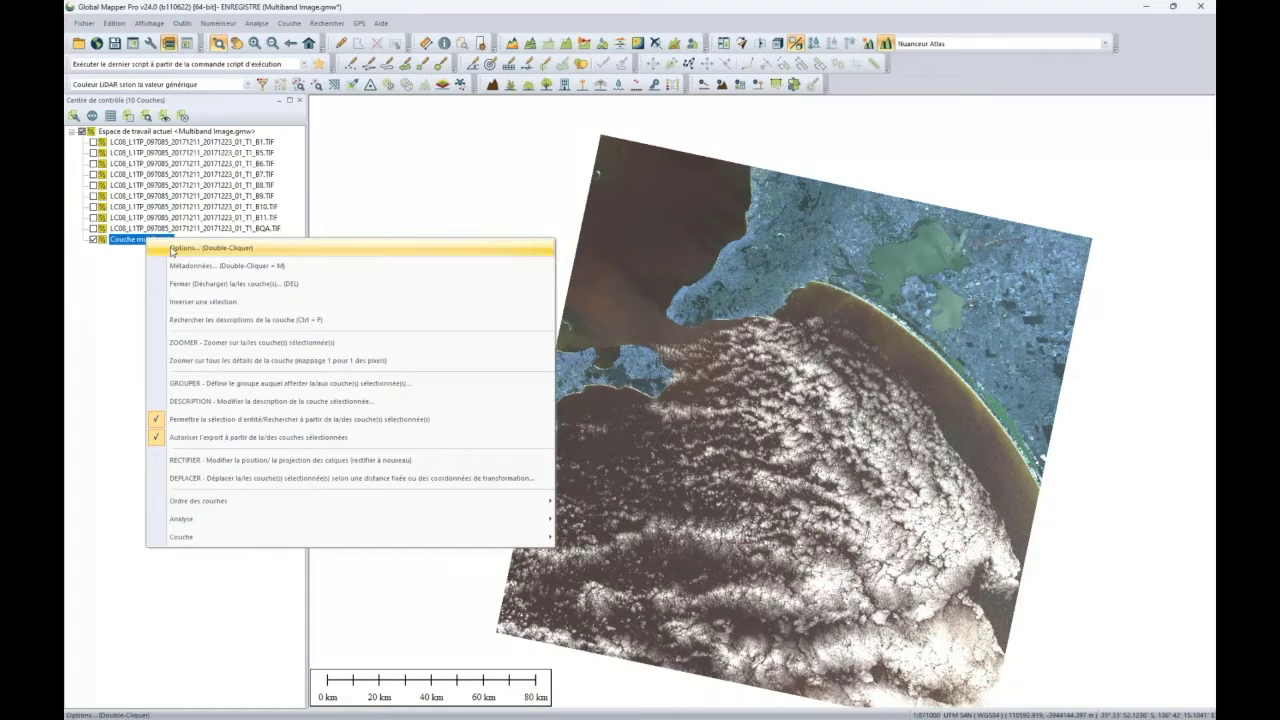
click(172, 251)
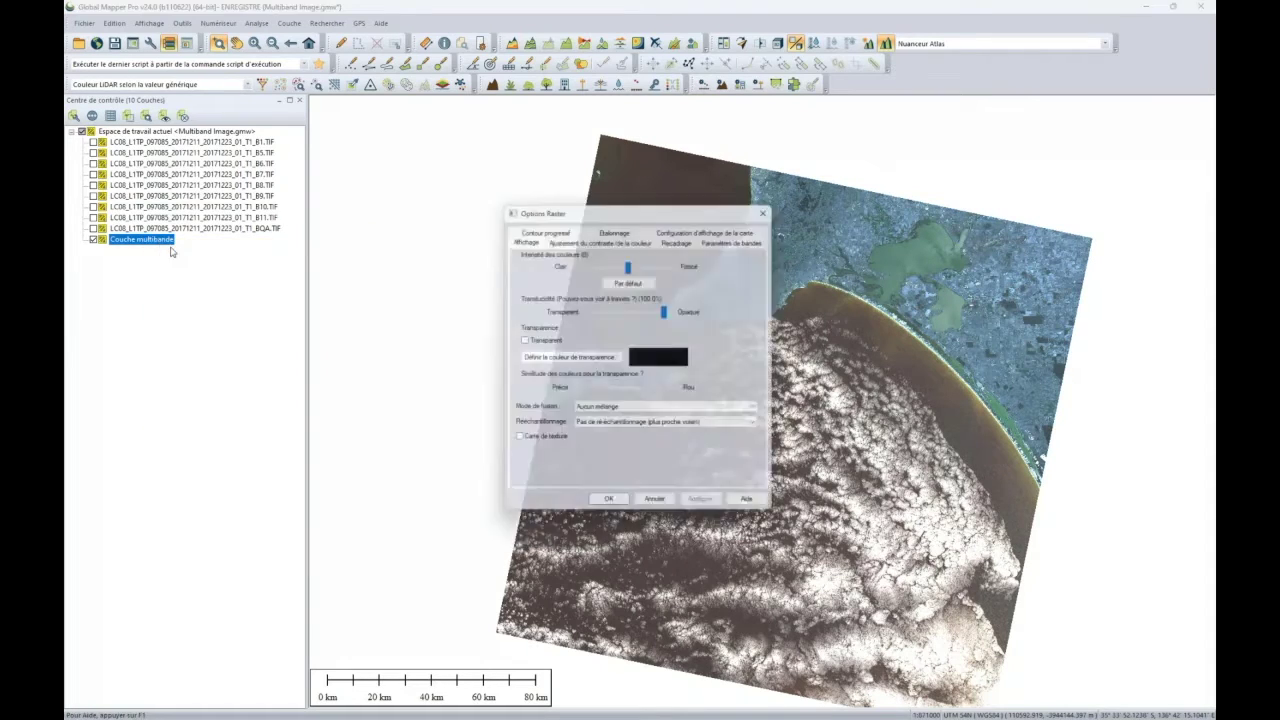
drag(665, 210, 687, 201)
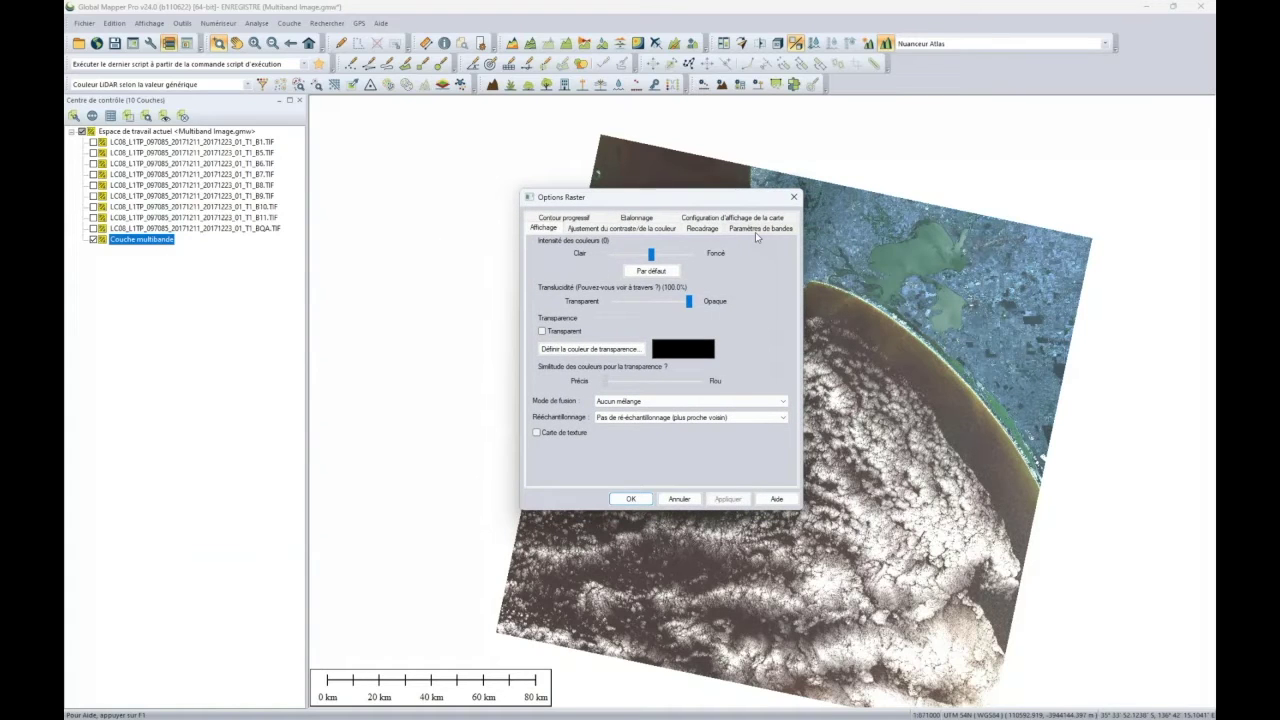
click(757, 229)
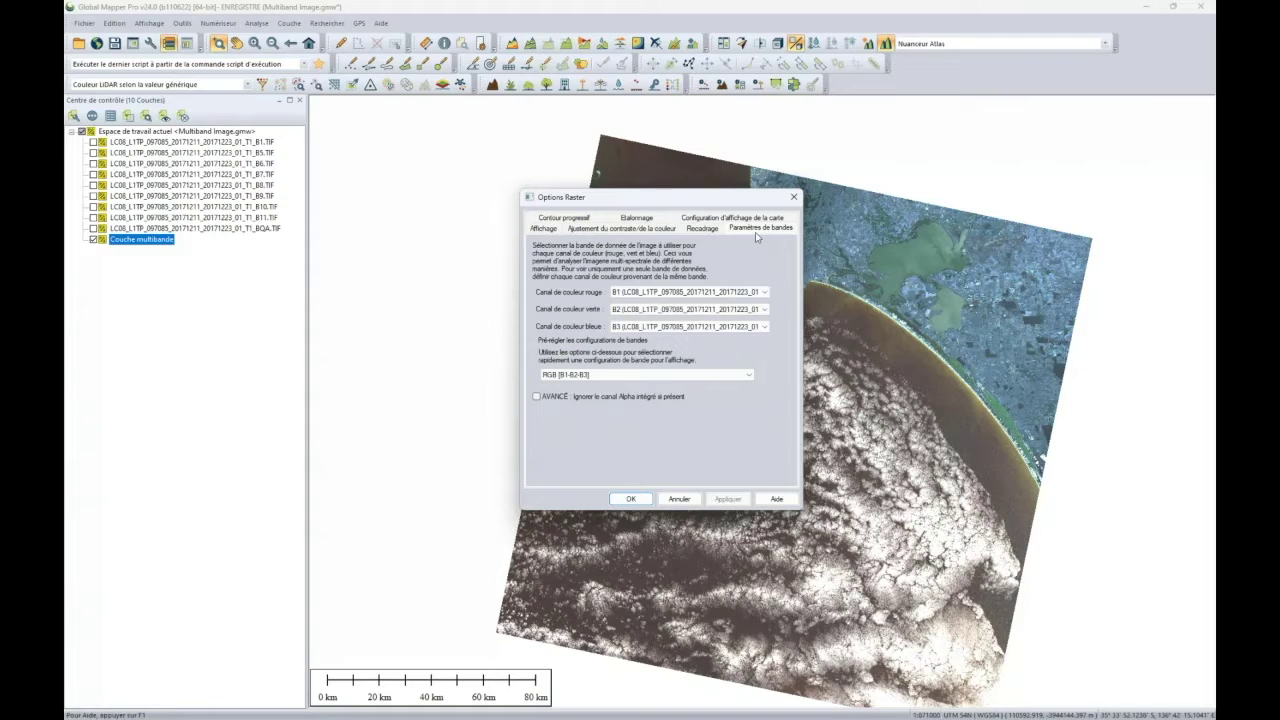
click(597, 376)
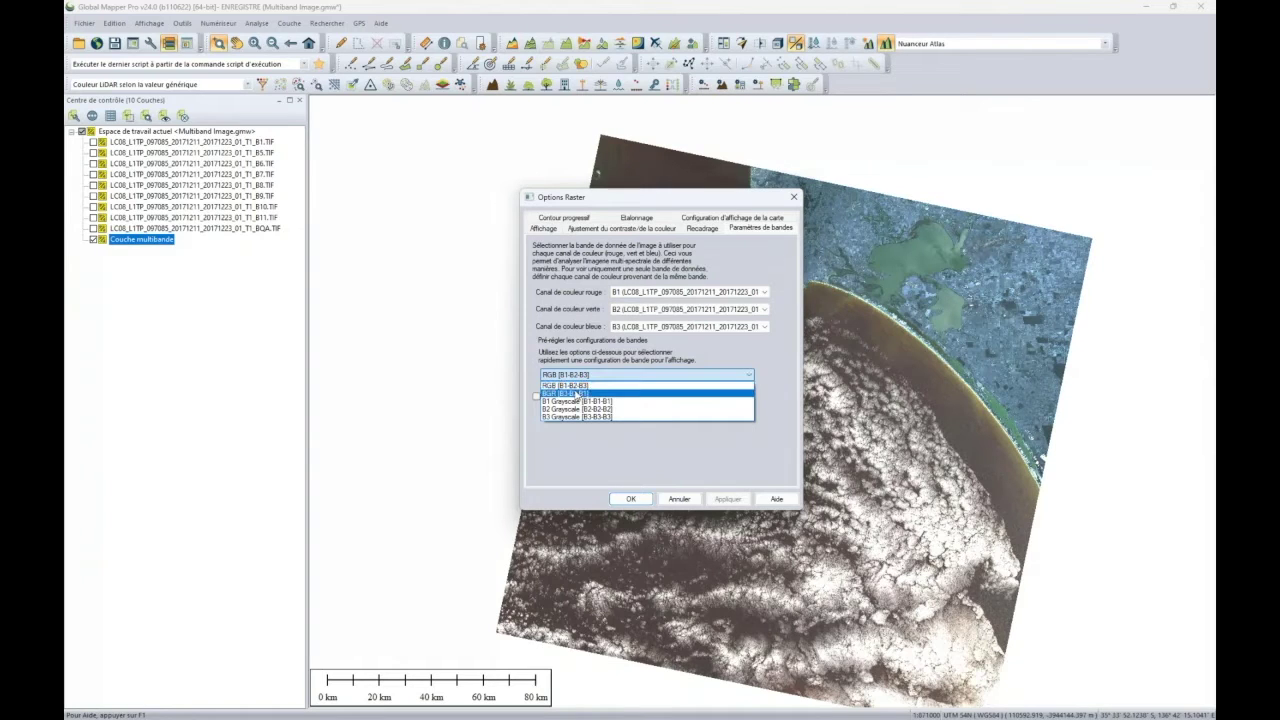
click(575, 393)
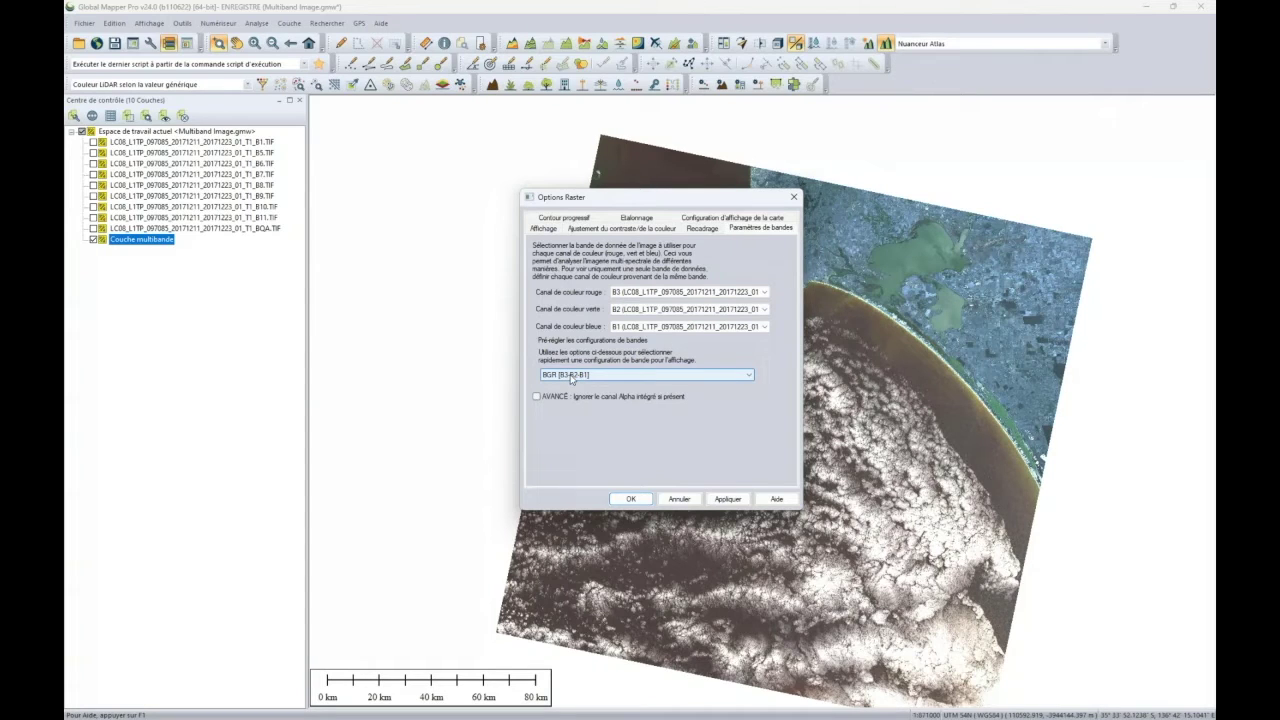
click(631, 499)
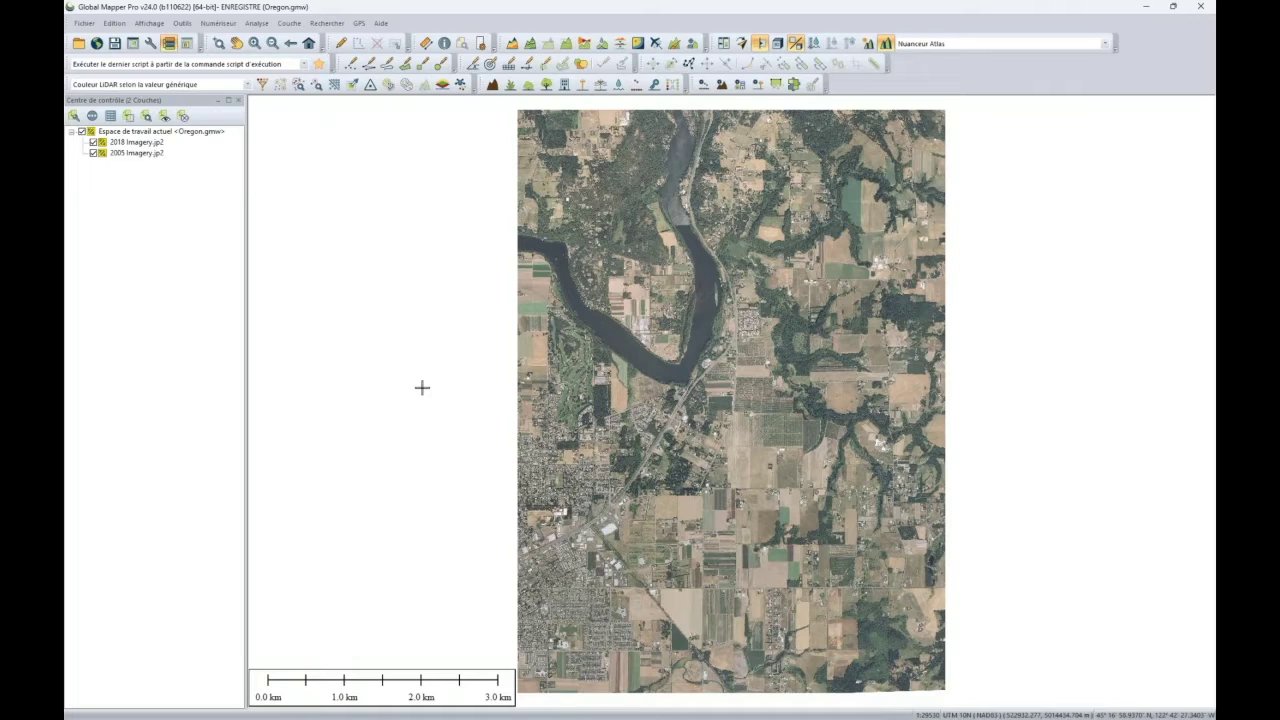
Activate the image swipe tool in the Oregon workspace with 2005 Imagery.jp2 as the layer to swipe
click(760, 43)
click(585, 437)
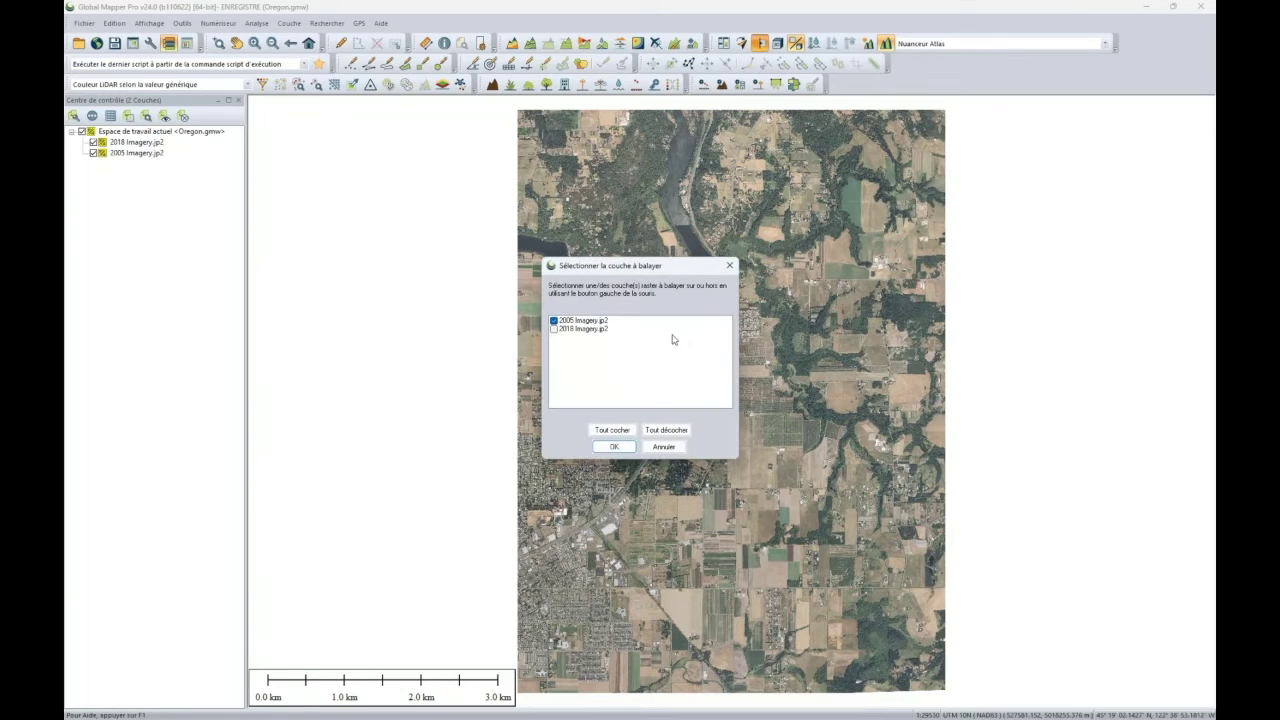
click(729, 266)
Compare the 2005 and 2018 imagery by swiping the 2005 layer vertically, down to the southern fields and back past the northern edge
drag(726, 182, 712, 237)
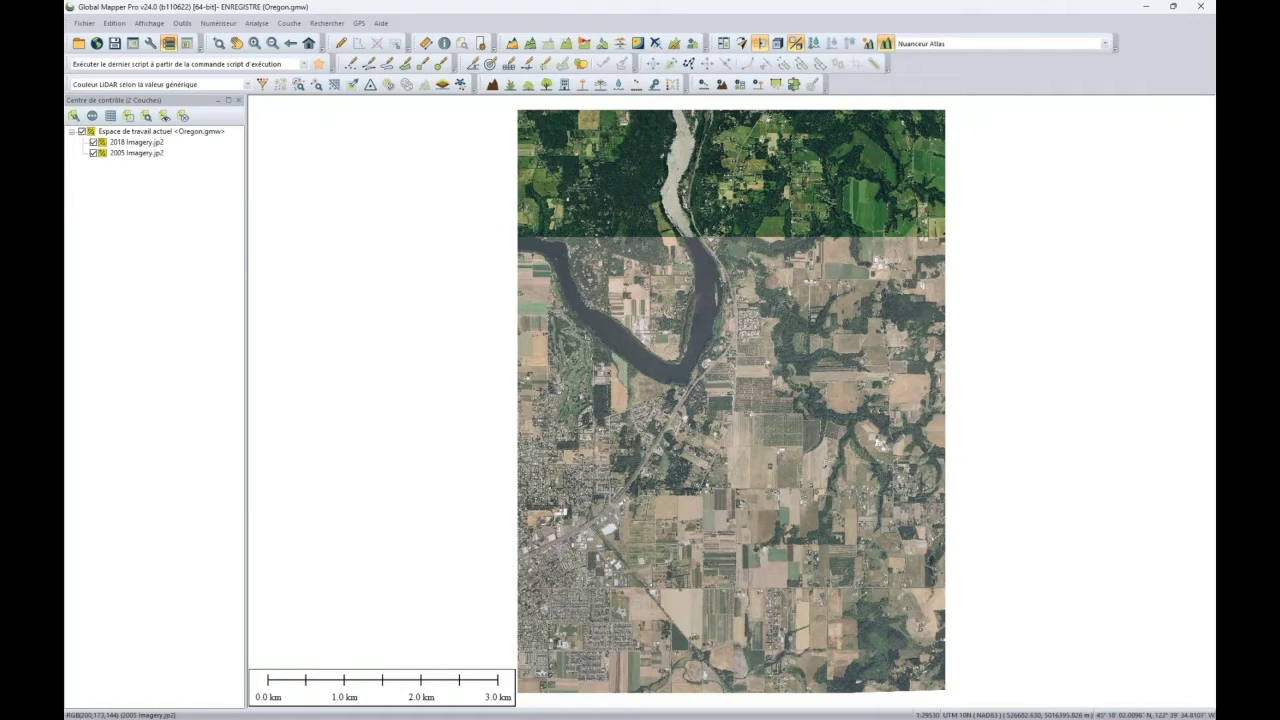
drag(712, 237, 714, 318)
mouse_move(731, 219)
mouse_down()
mouse_move(728, 320)
mouse_move(728, 208)
mouse_up()
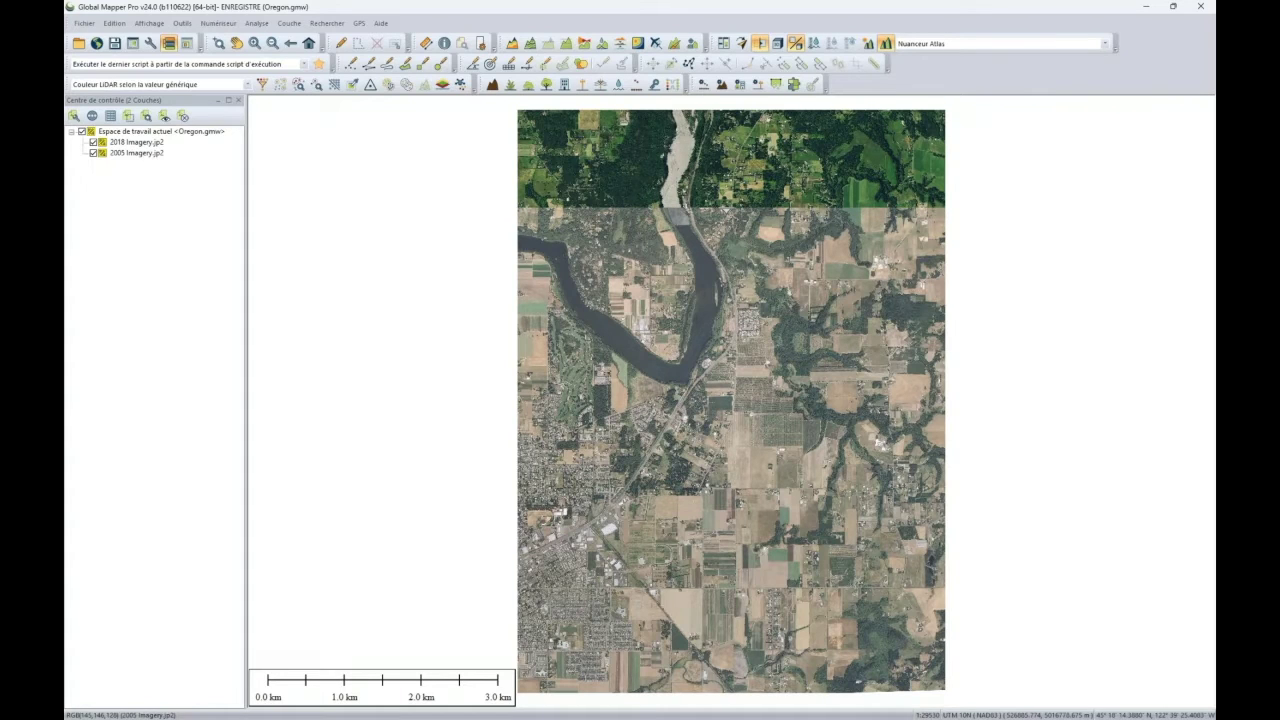
drag(728, 208, 728, 246)
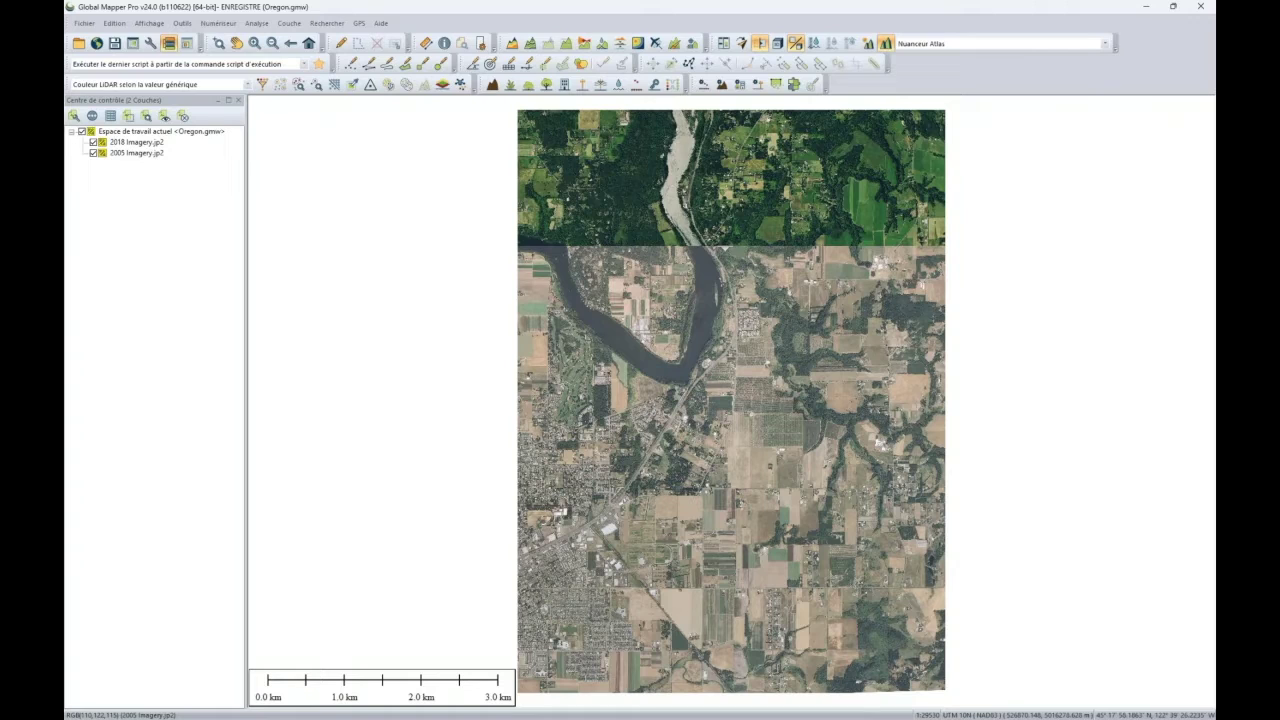
drag(728, 246, 728, 320)
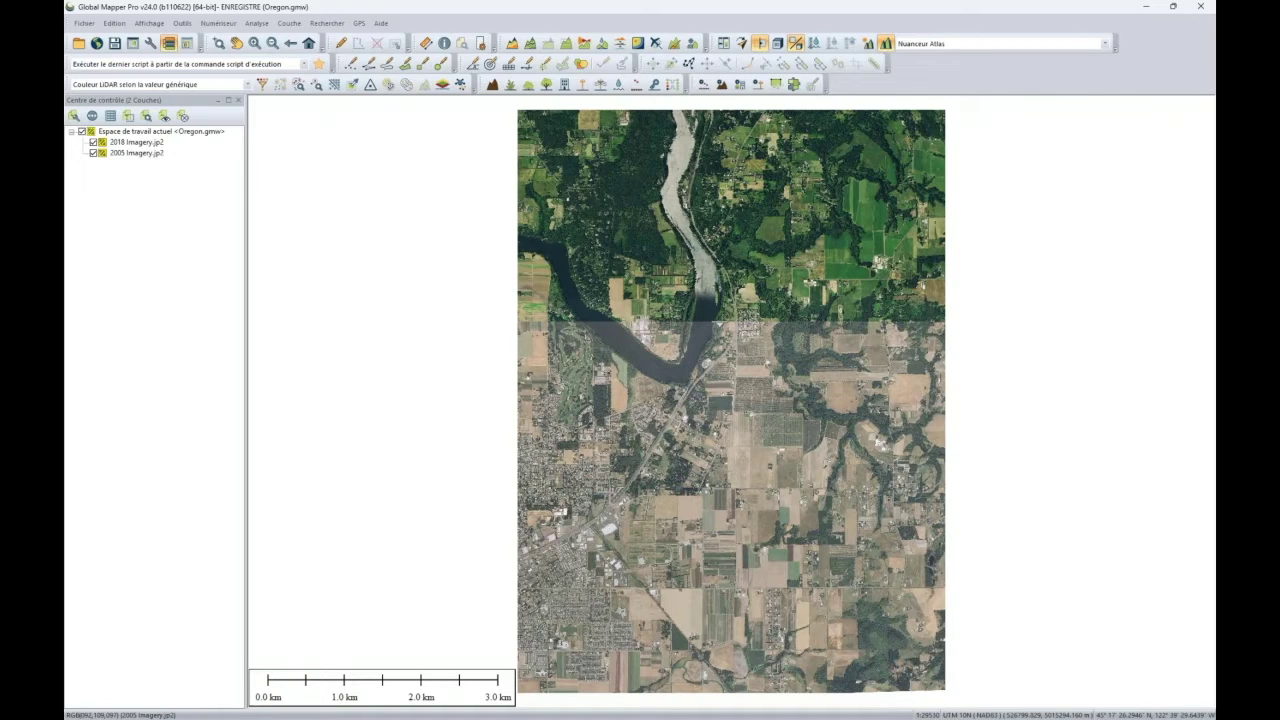
drag(728, 320, 728, 328)
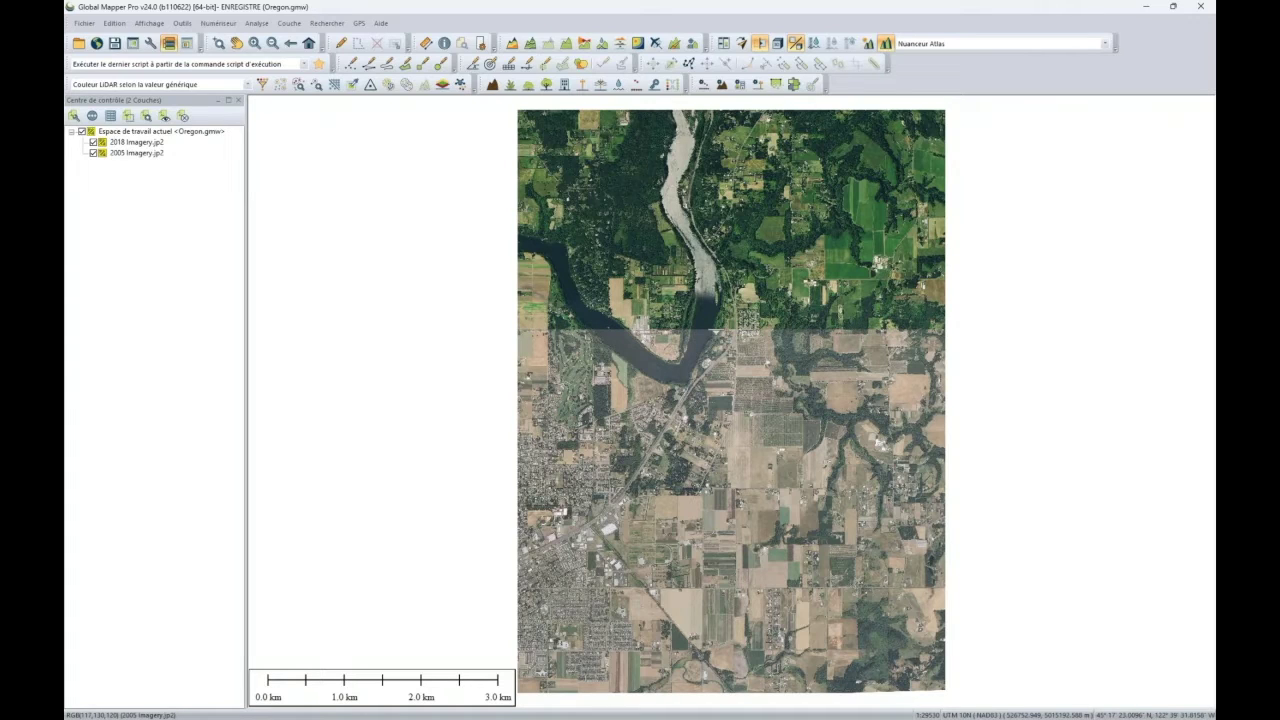
drag(728, 328, 728, 588)
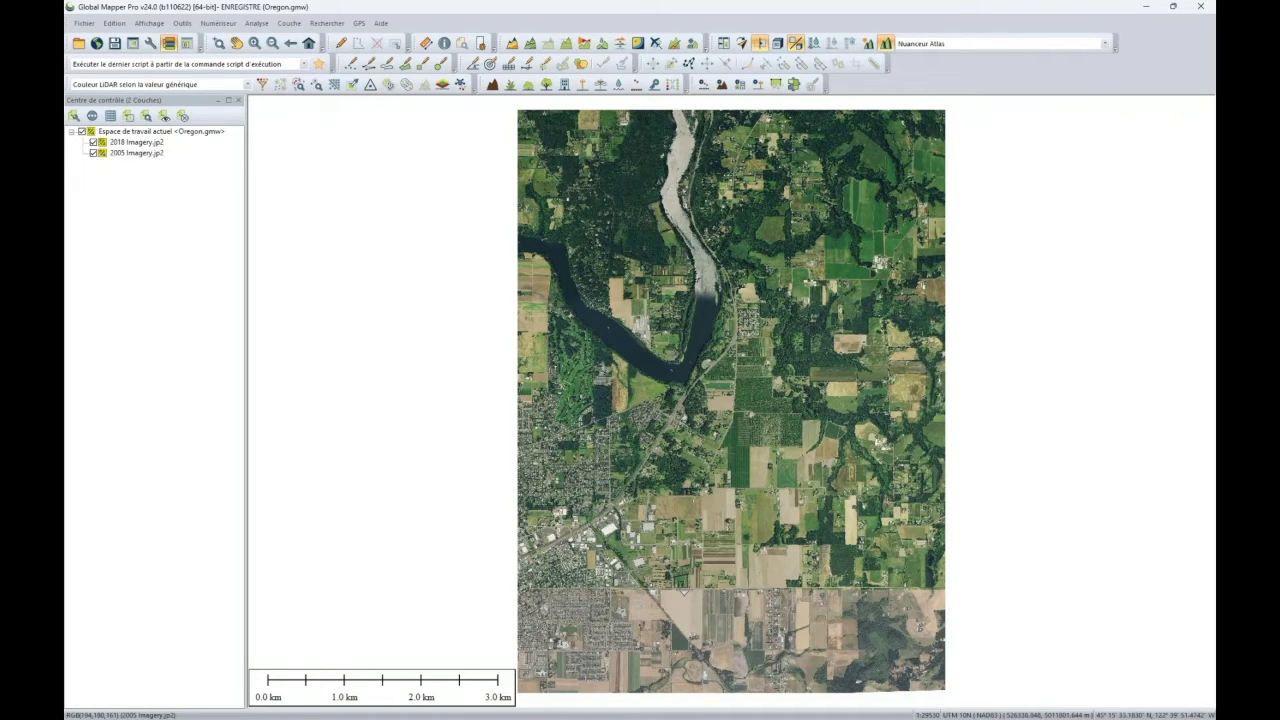
drag(683, 591, 740, 421)
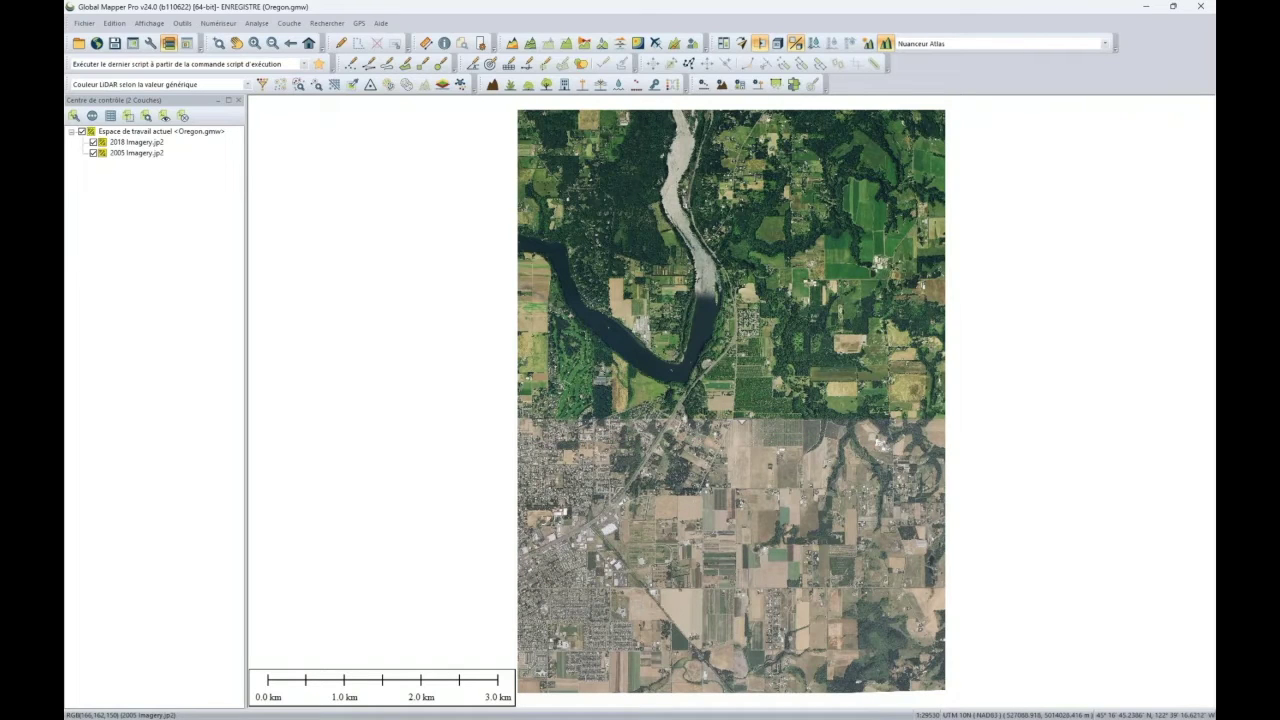
drag(740, 420, 740, 108)
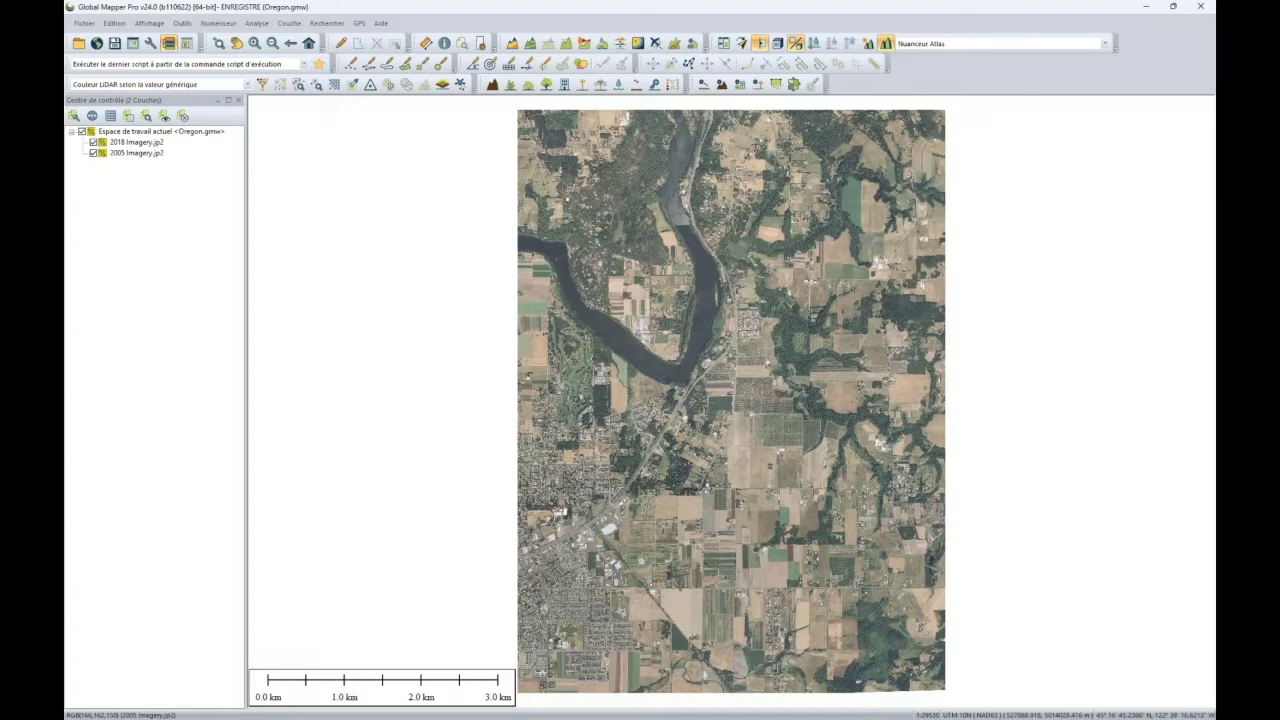
Match the histogram of the 2005 Imagery.jp2 layer to 2018 Imagery.jp2 in its contrast and colour adjustment settings and apply it
click(113, 155)
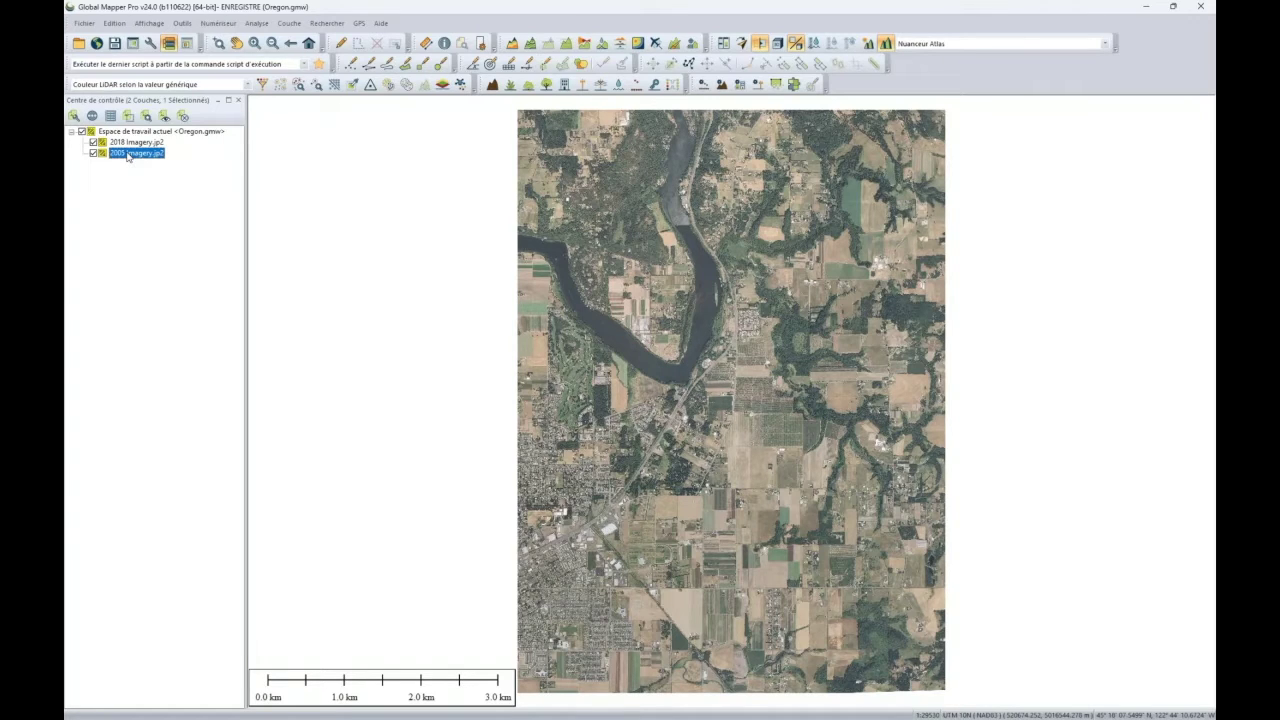
right_click(128, 156)
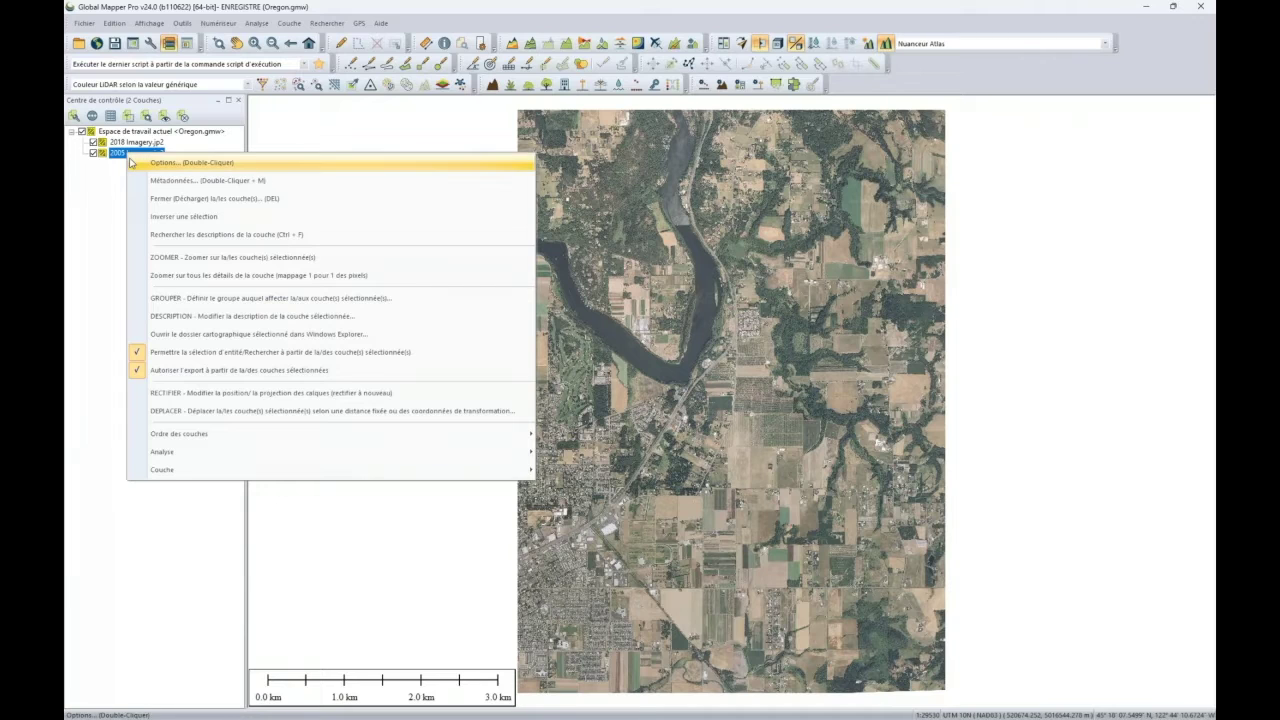
click(131, 163)
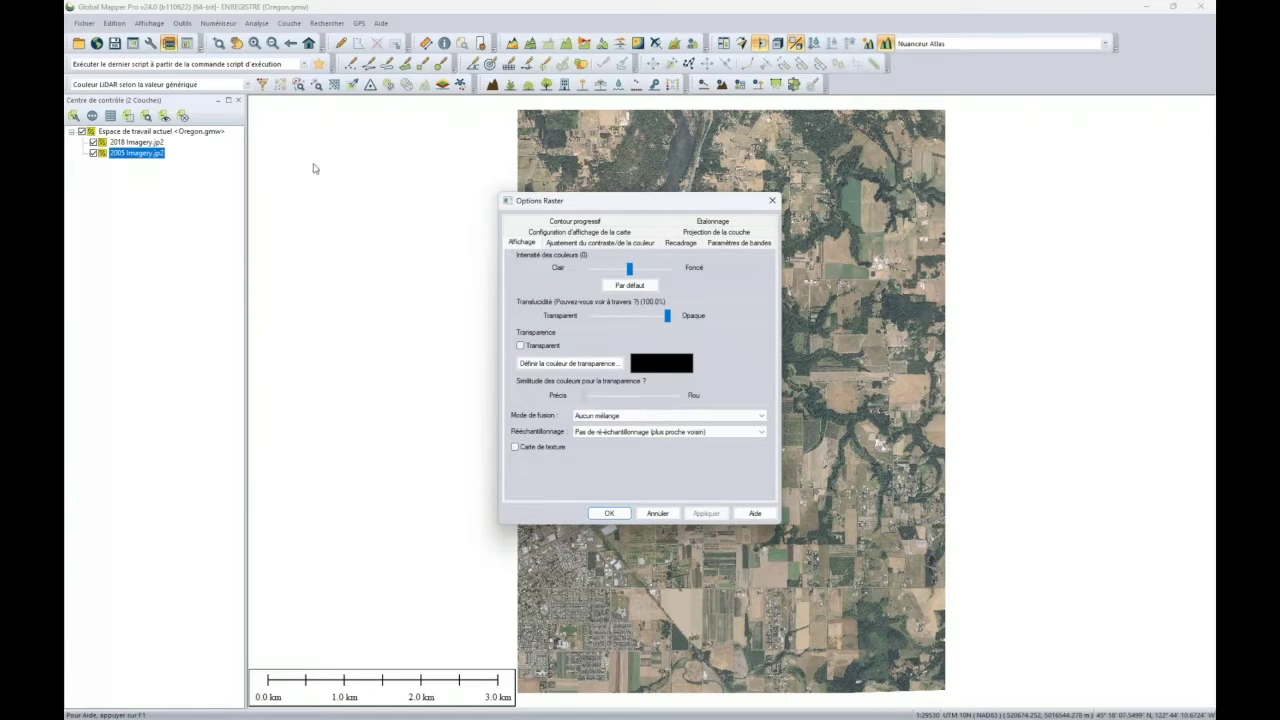
drag(557, 202, 668, 229)
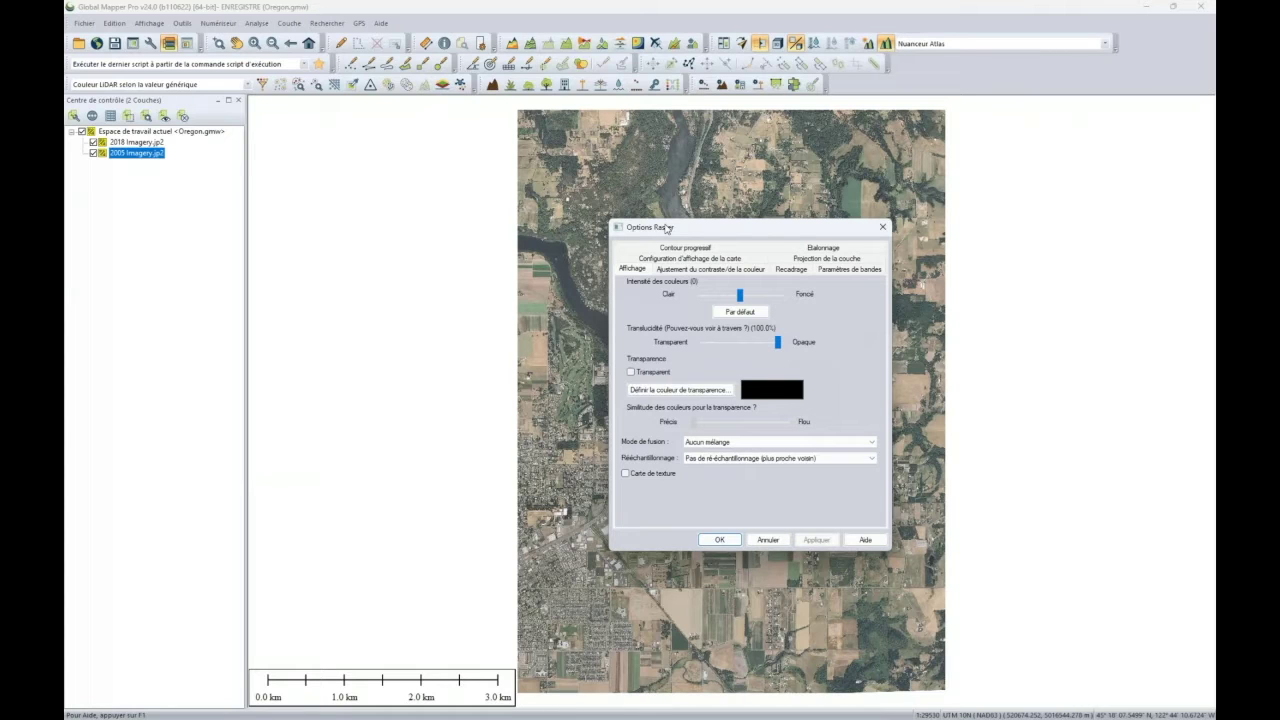
click(685, 270)
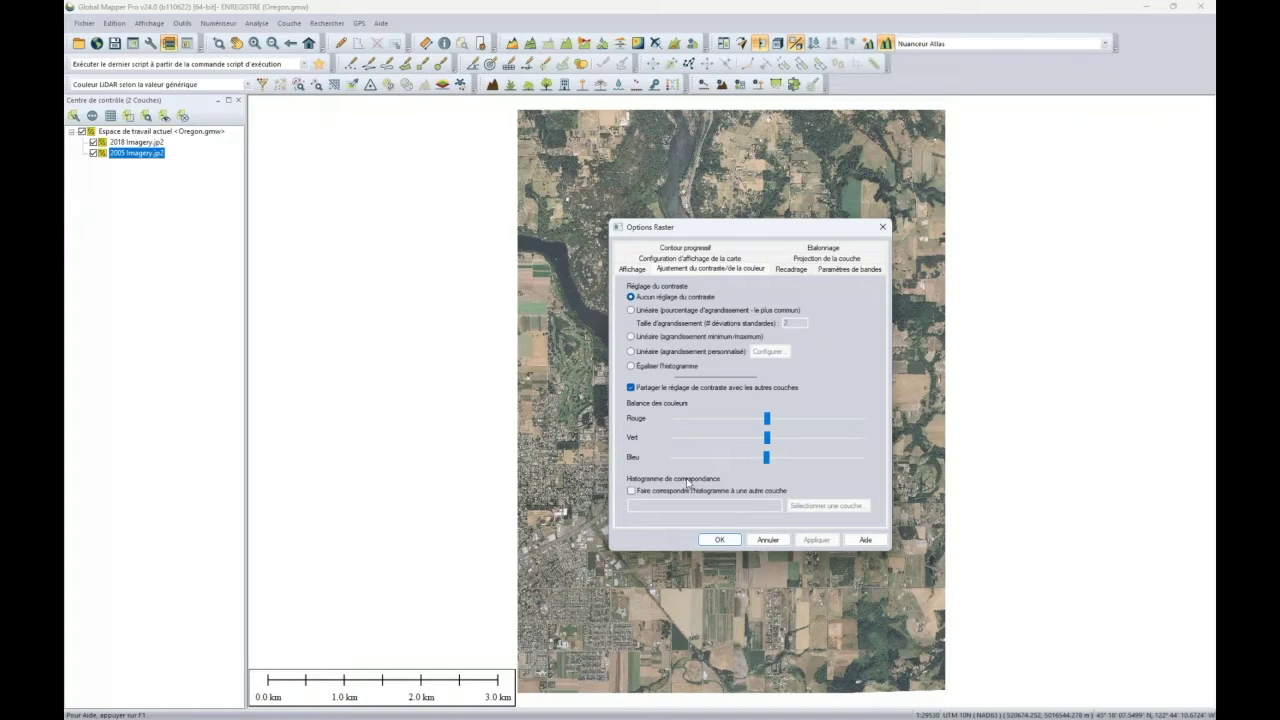
click(632, 491)
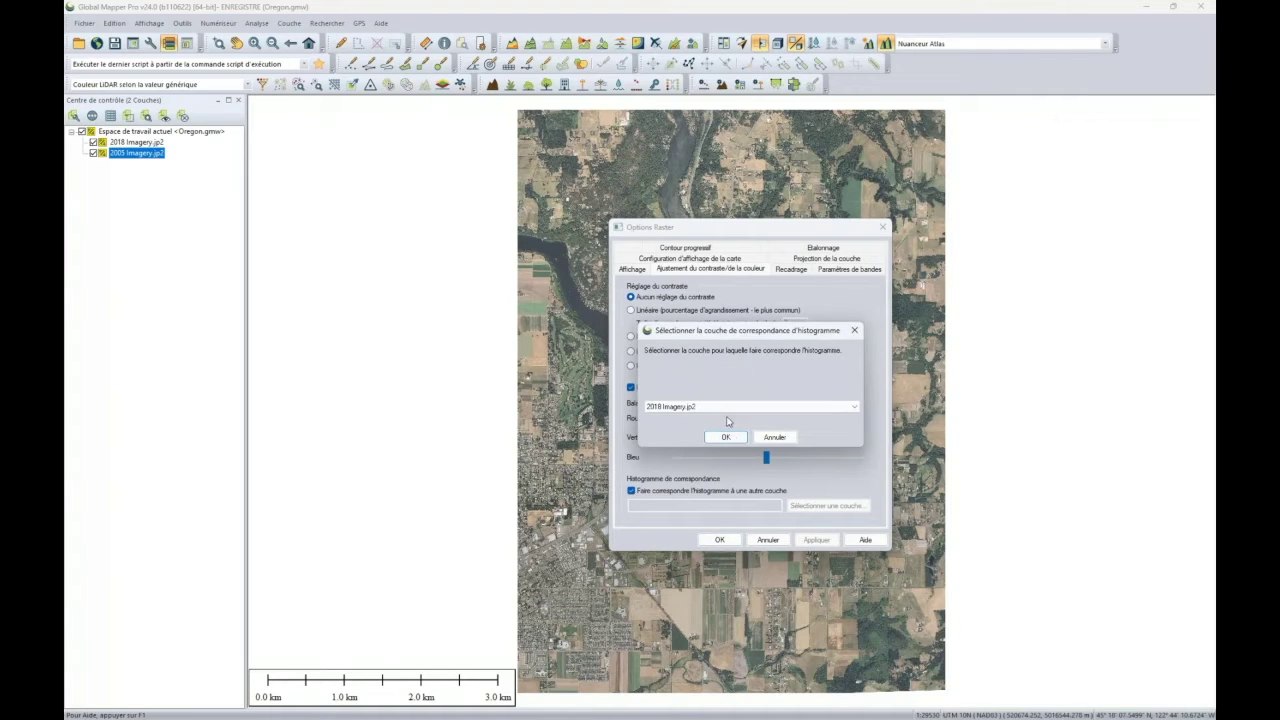
click(730, 409)
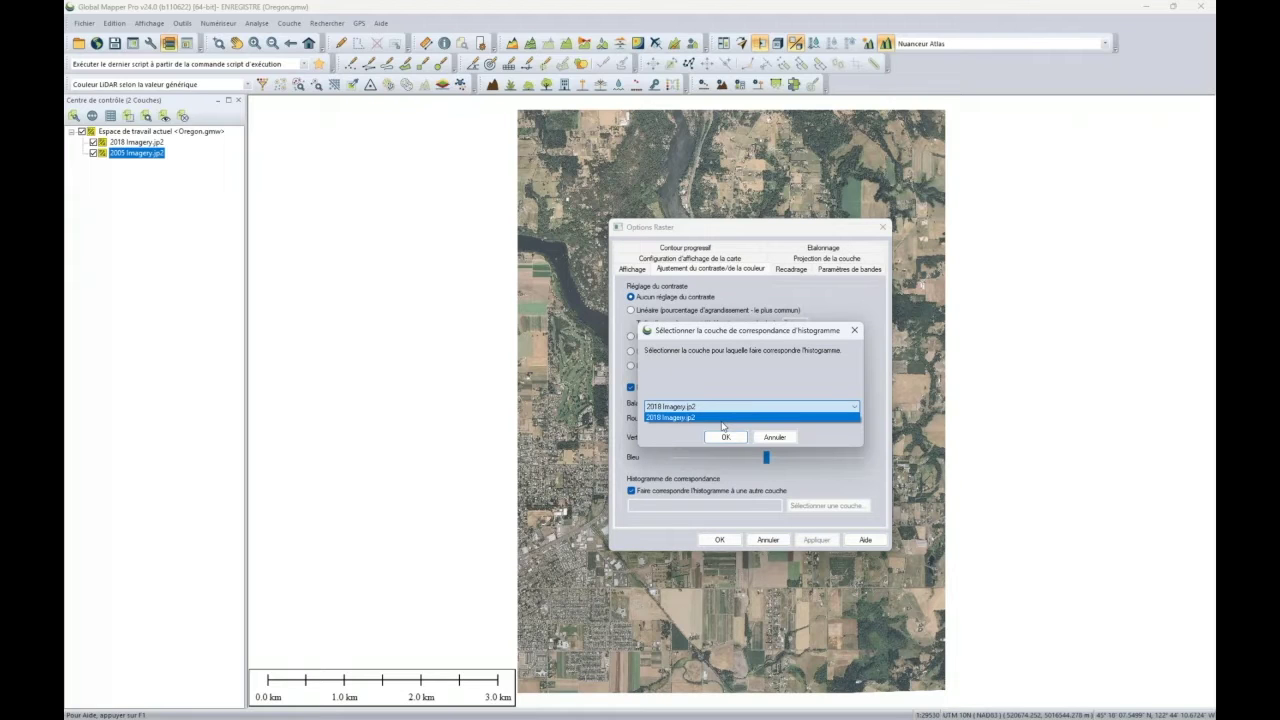
click(722, 444)
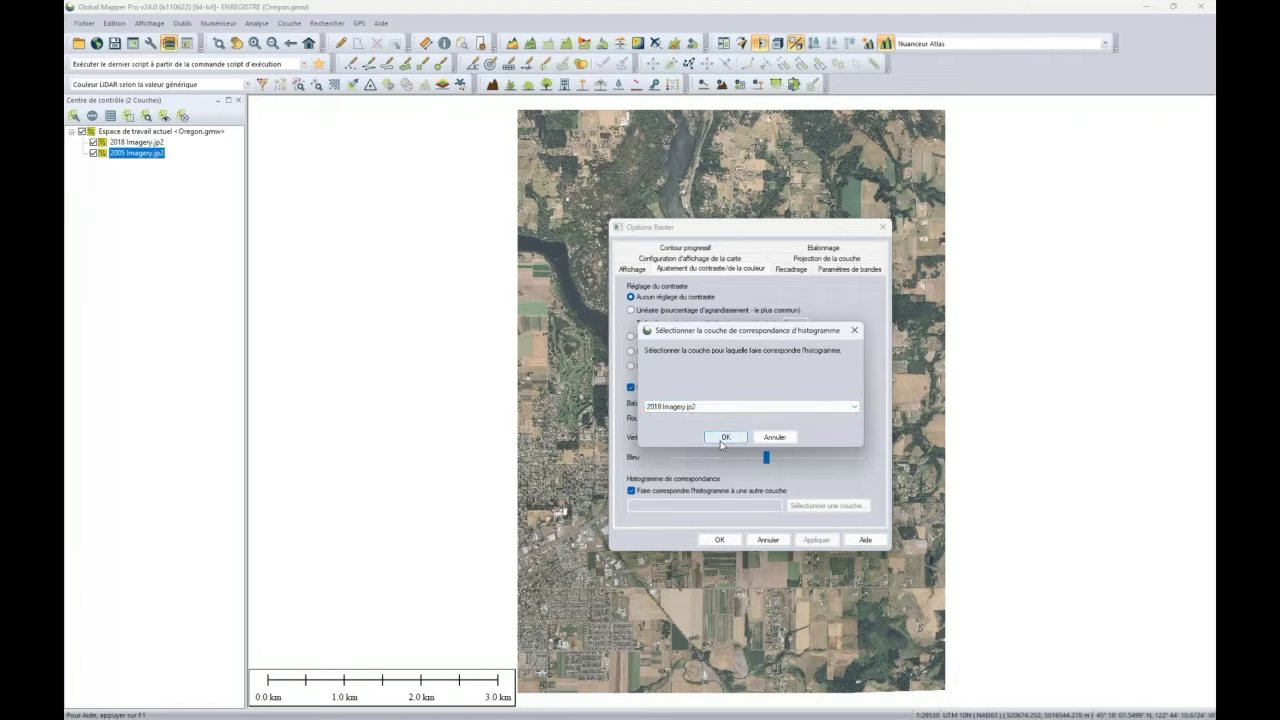
click(725, 438)
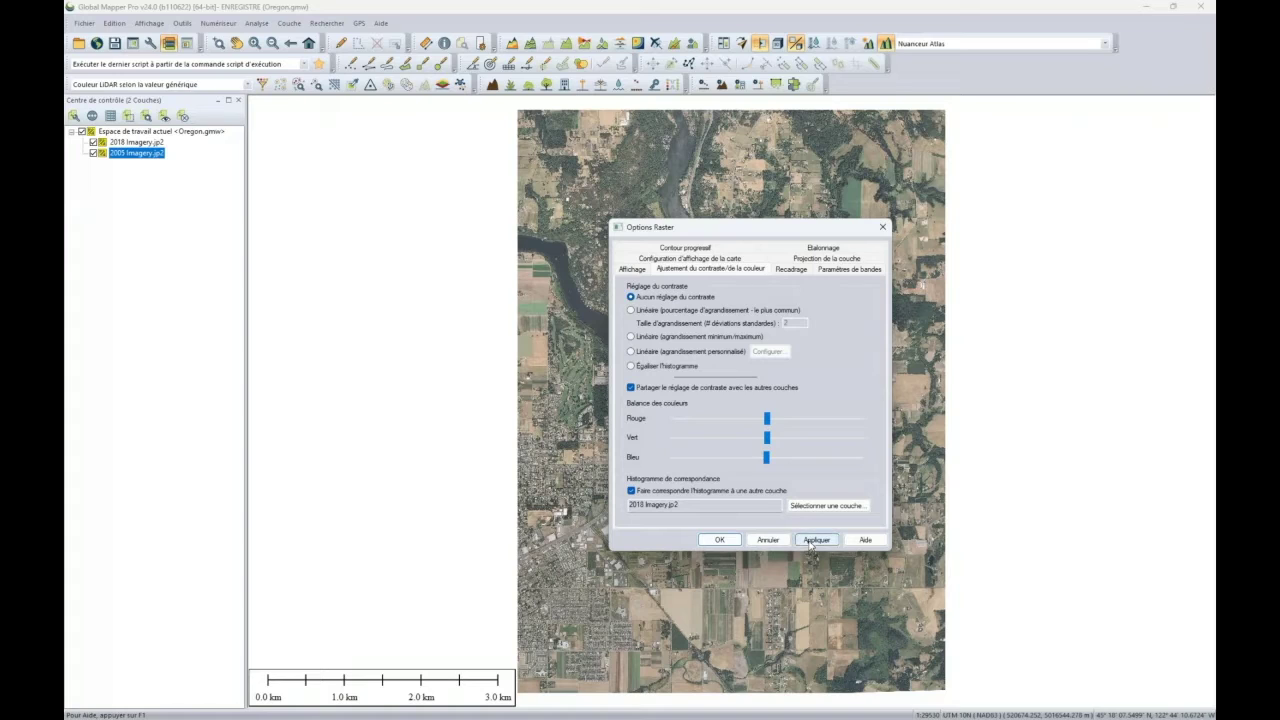
click(813, 541)
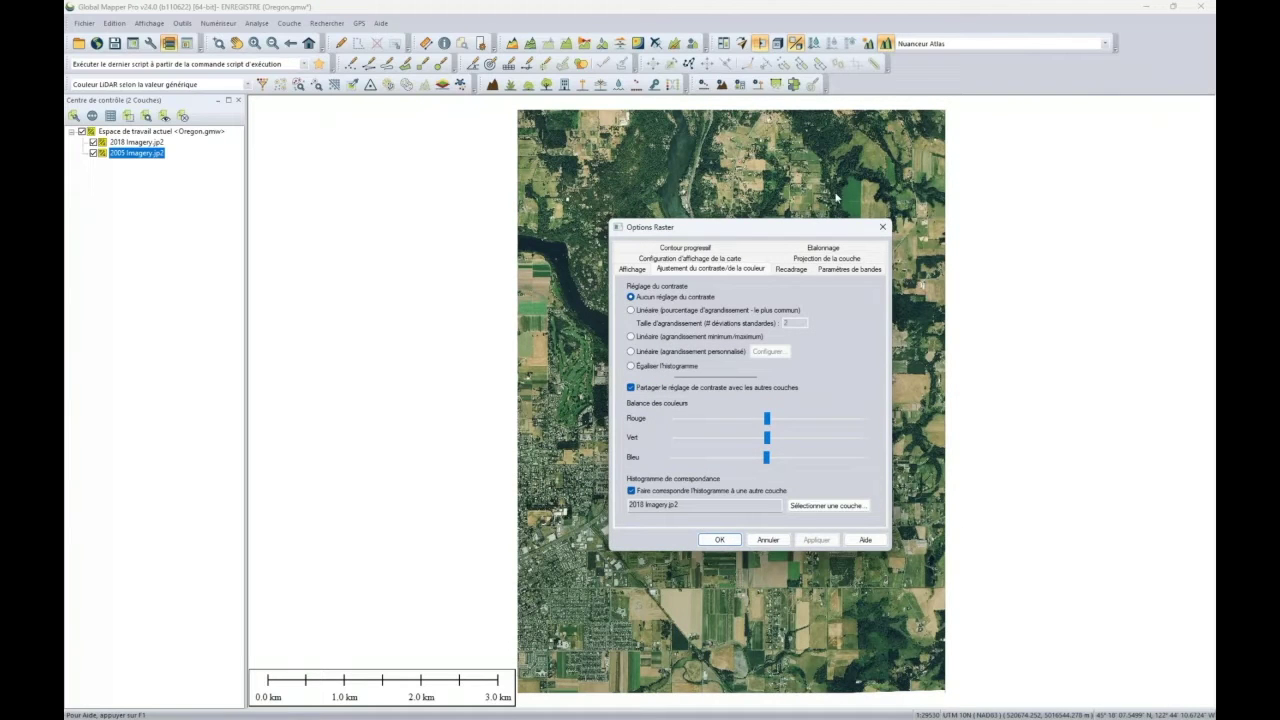
click(882, 227)
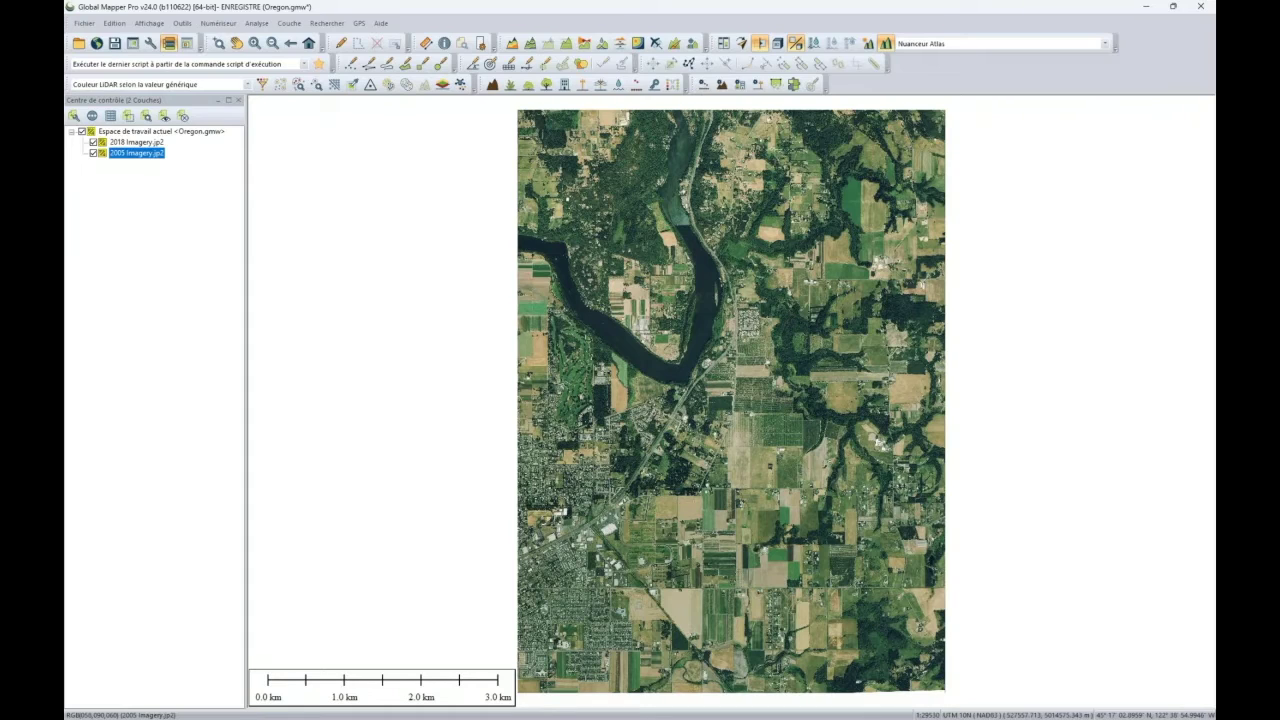
Open the Hawley.gmw workspace in place of the Oregon workspace
key(alt+Tab)
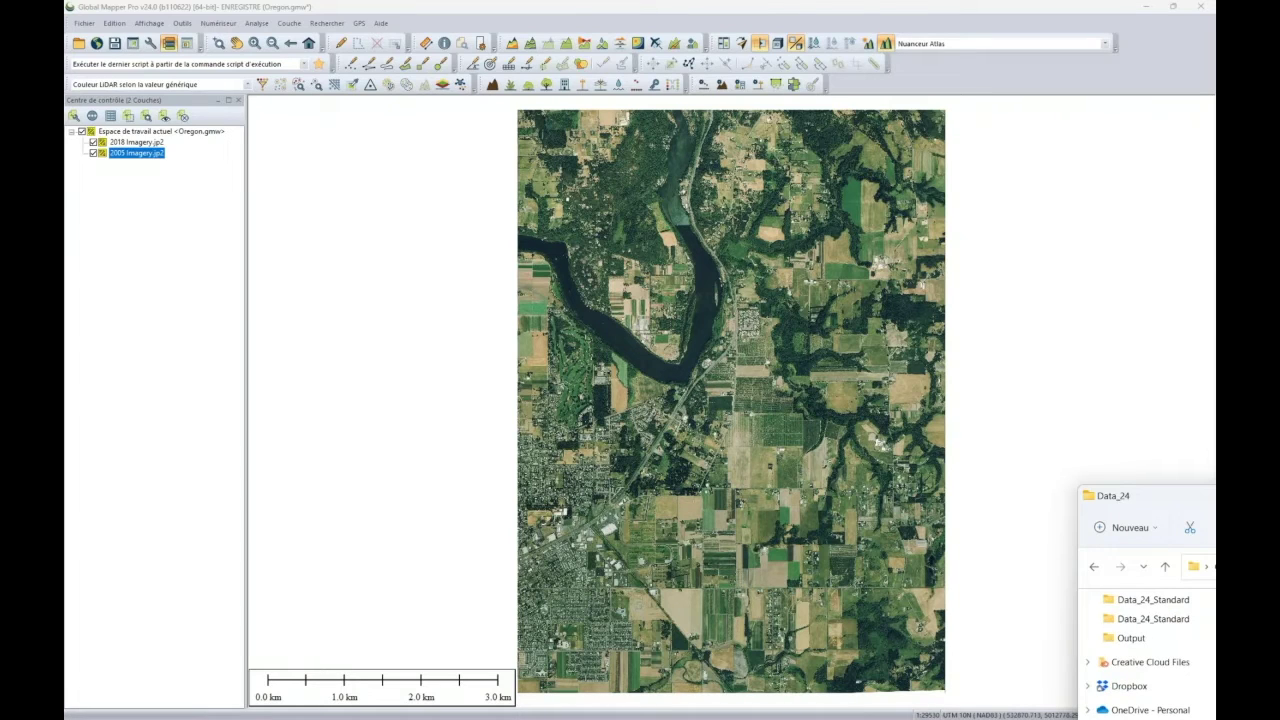
click(998, 423)
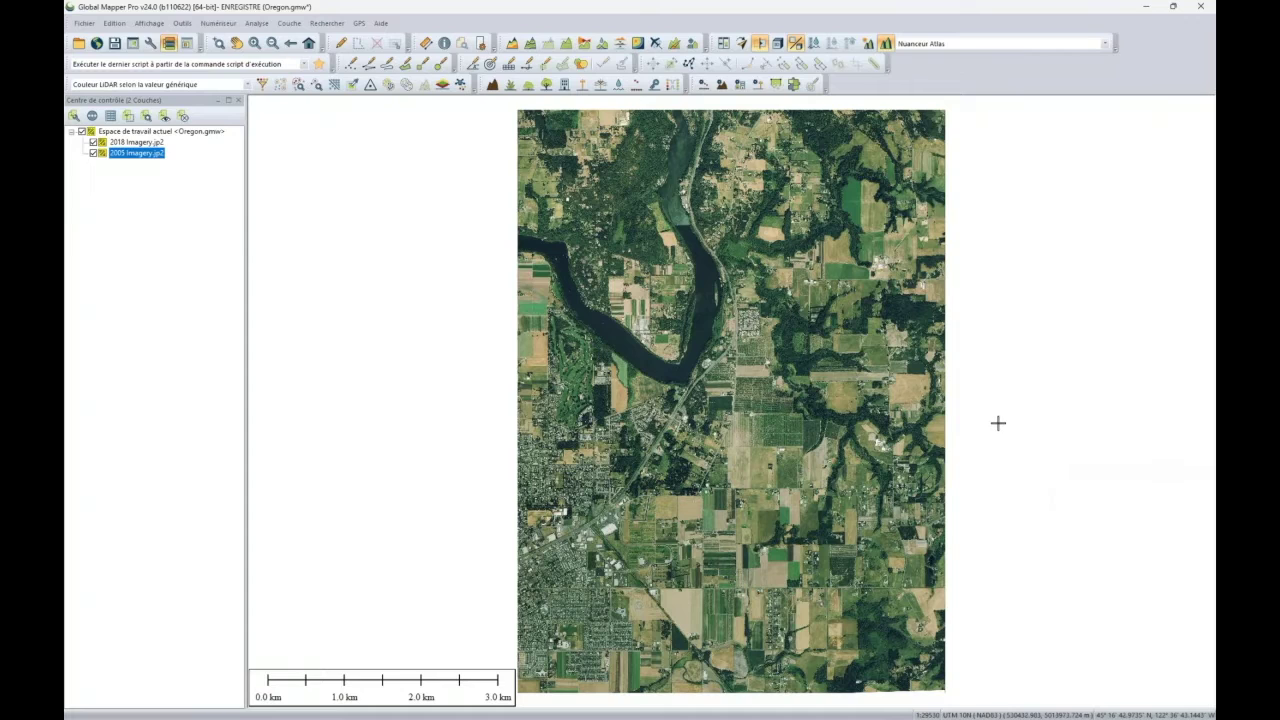
key(ctrl+n)
click(668, 398)
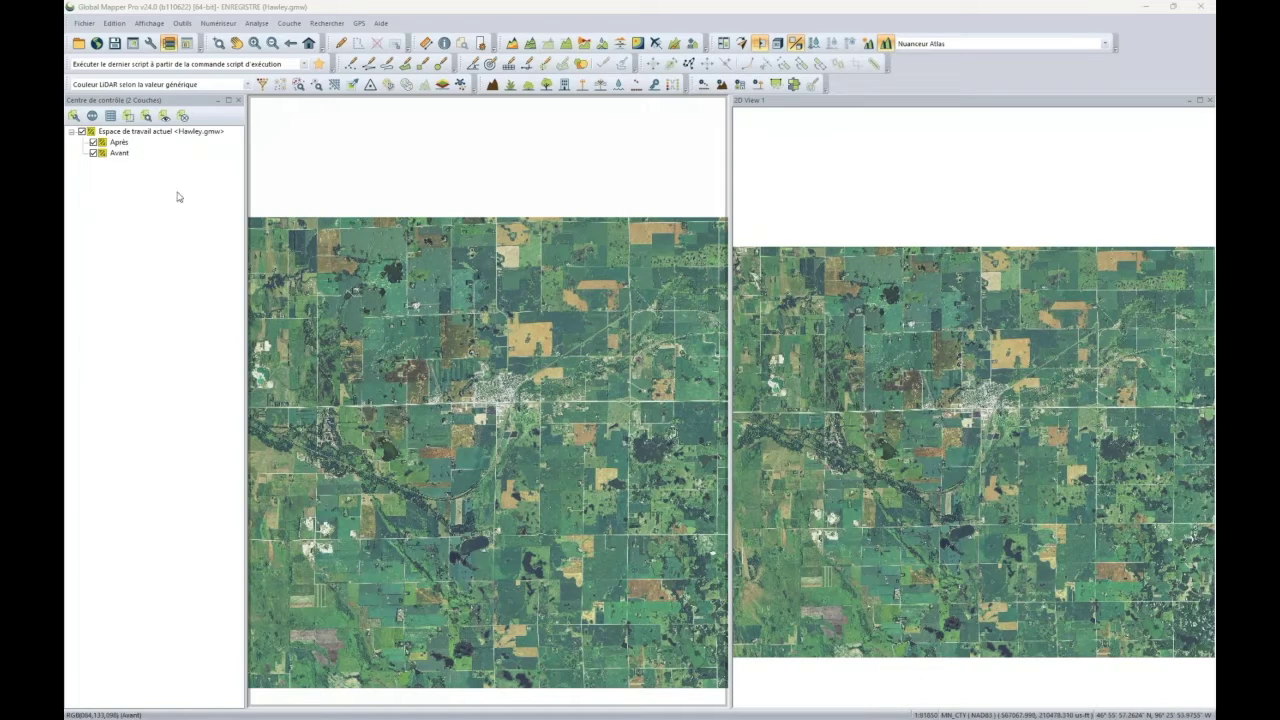
Choose the custom linear contrast stretch for the Après layer and open its configuration
click(127, 155)
click(119, 143)
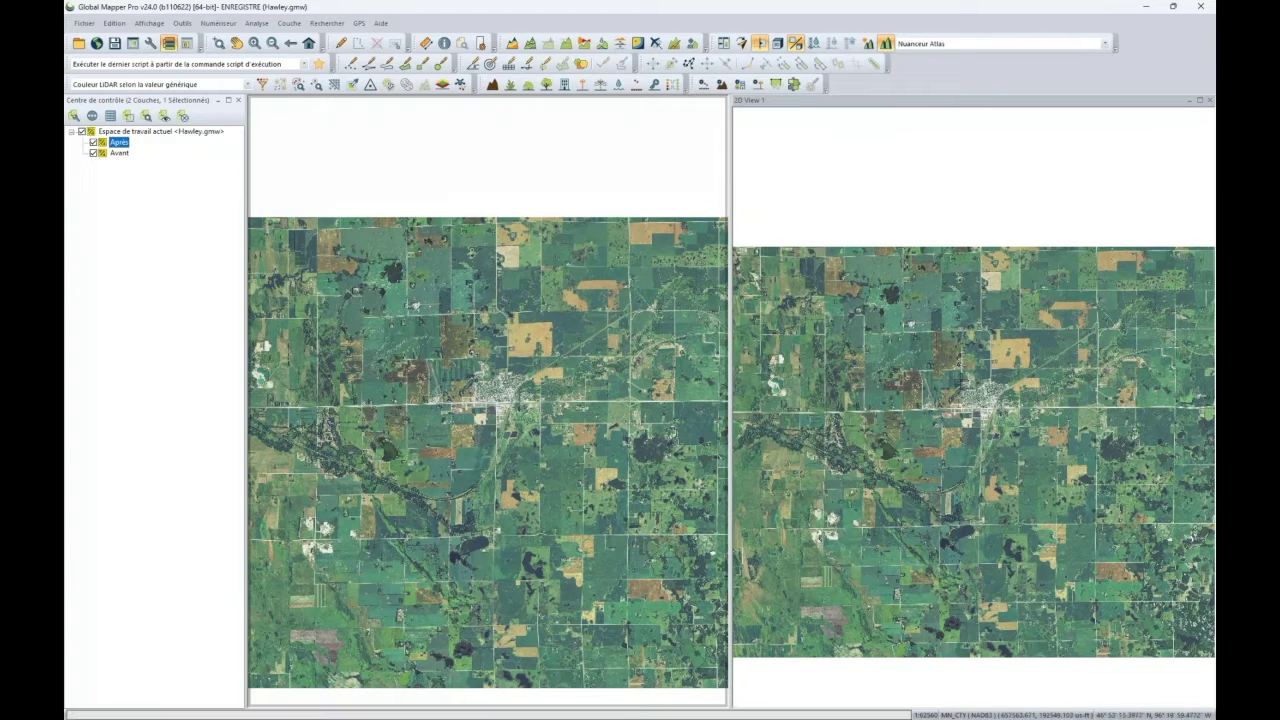
scroll(822, 379, up, 2)
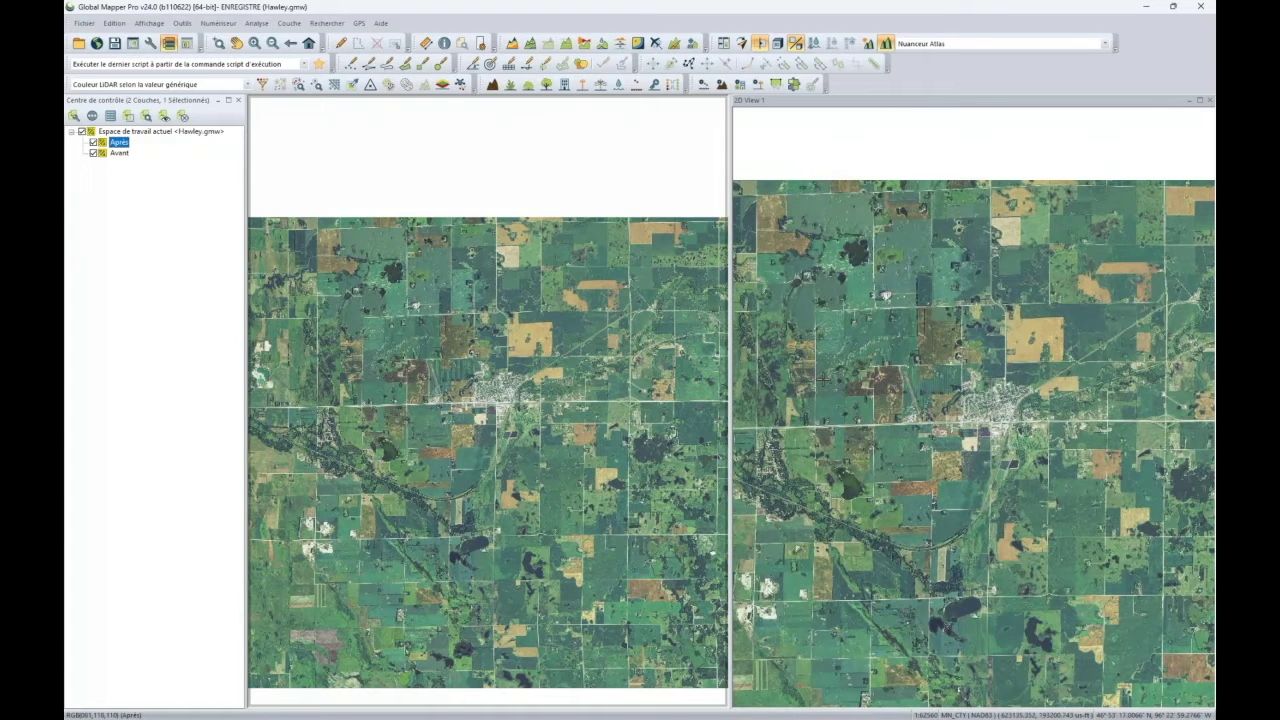
double_click(118, 143)
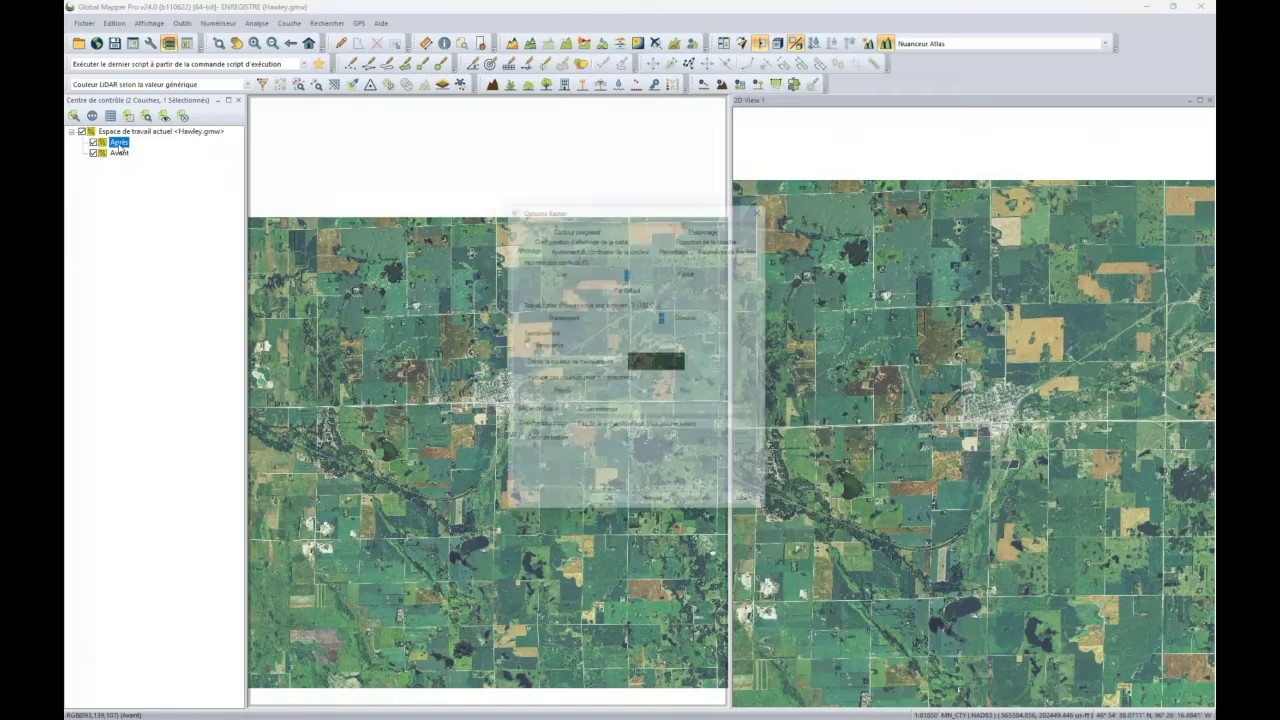
click(576, 246)
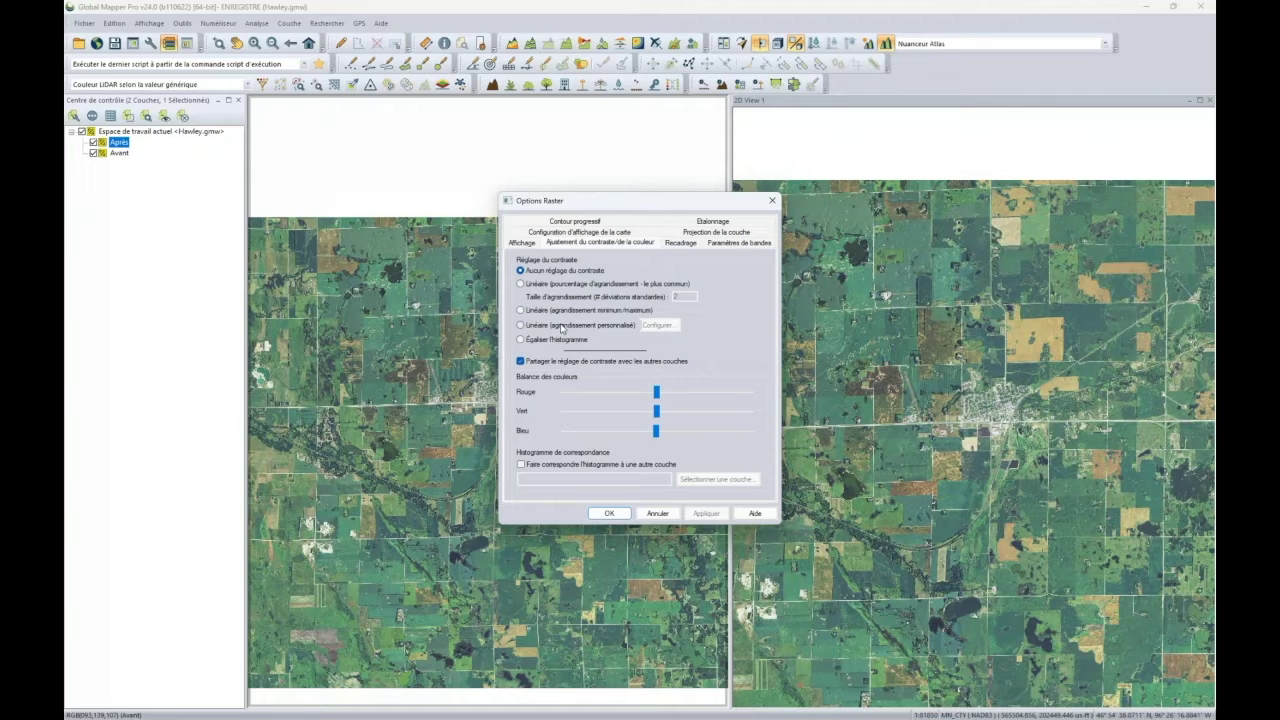
click(562, 328)
click(658, 326)
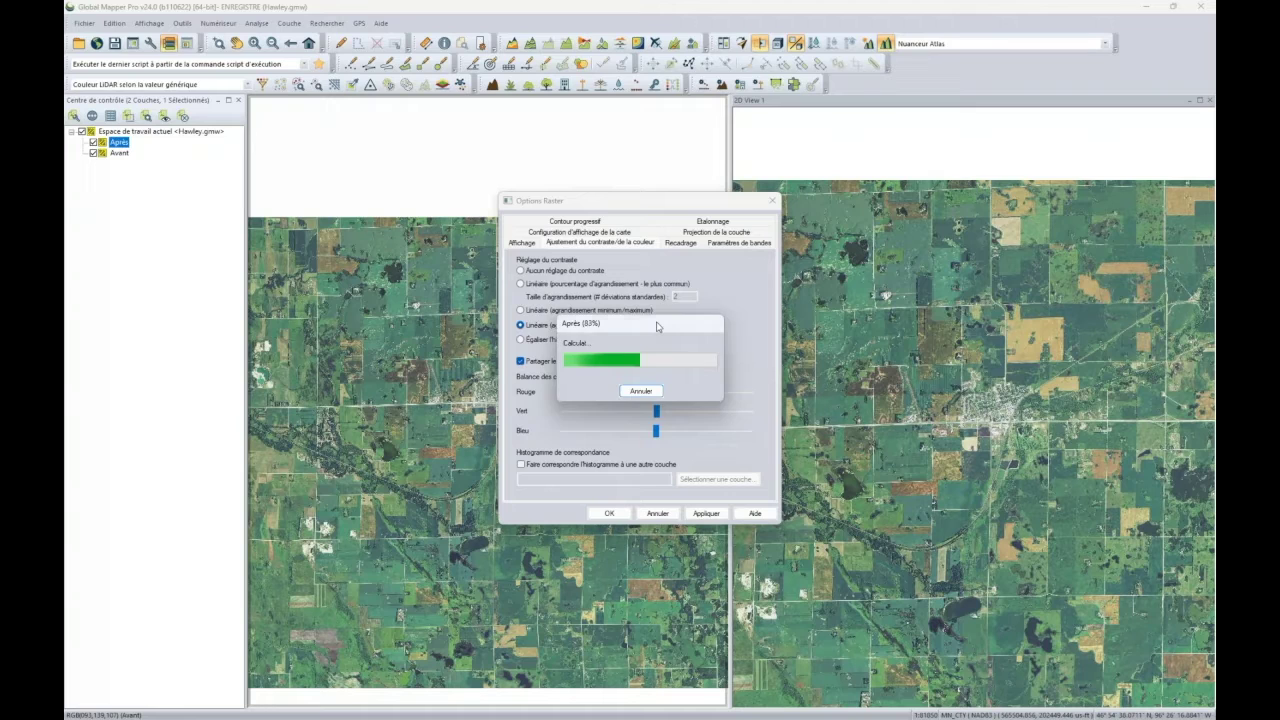
click(657, 325)
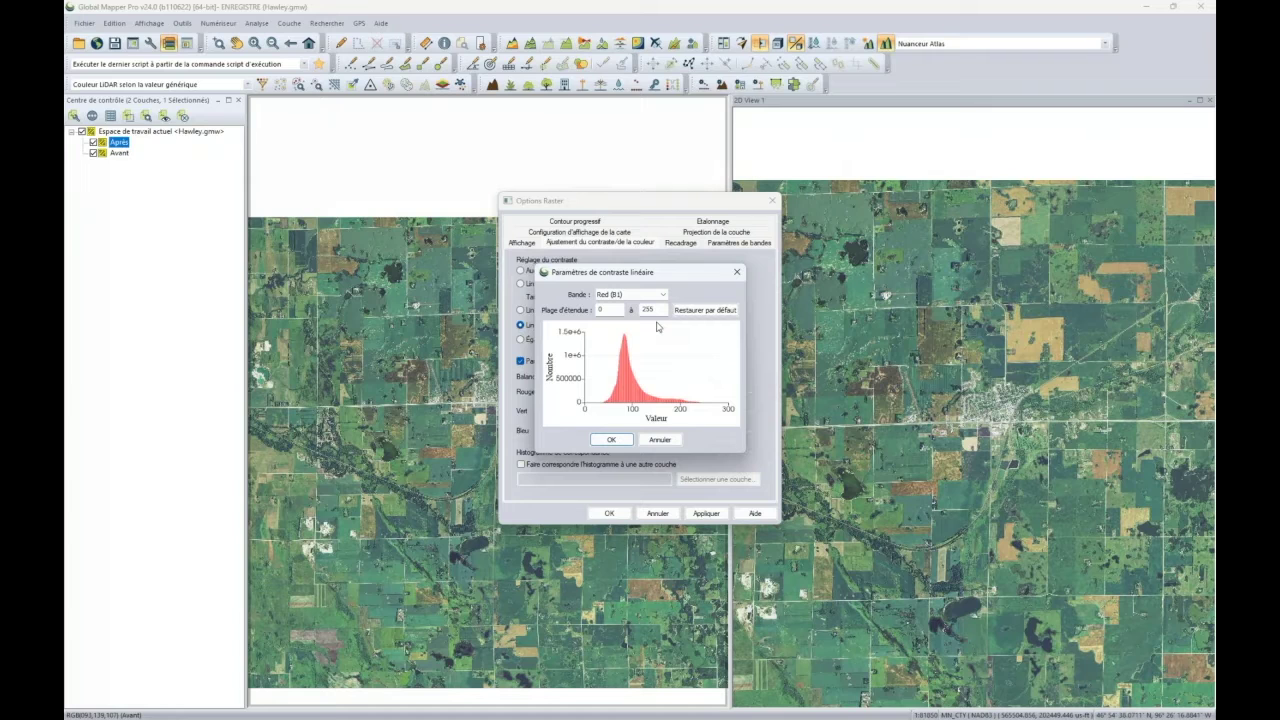
Set the upper limit of the Red (B1) band's stretch range to 200
click(626, 294)
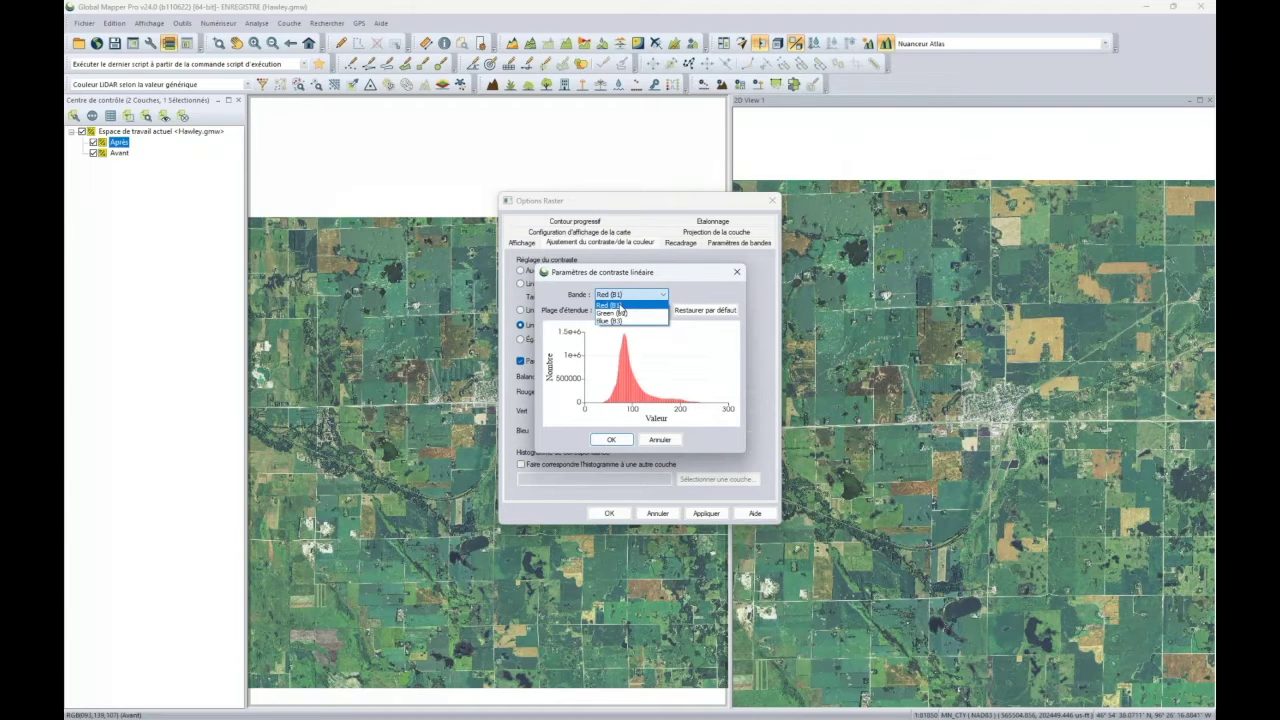
click(646, 293)
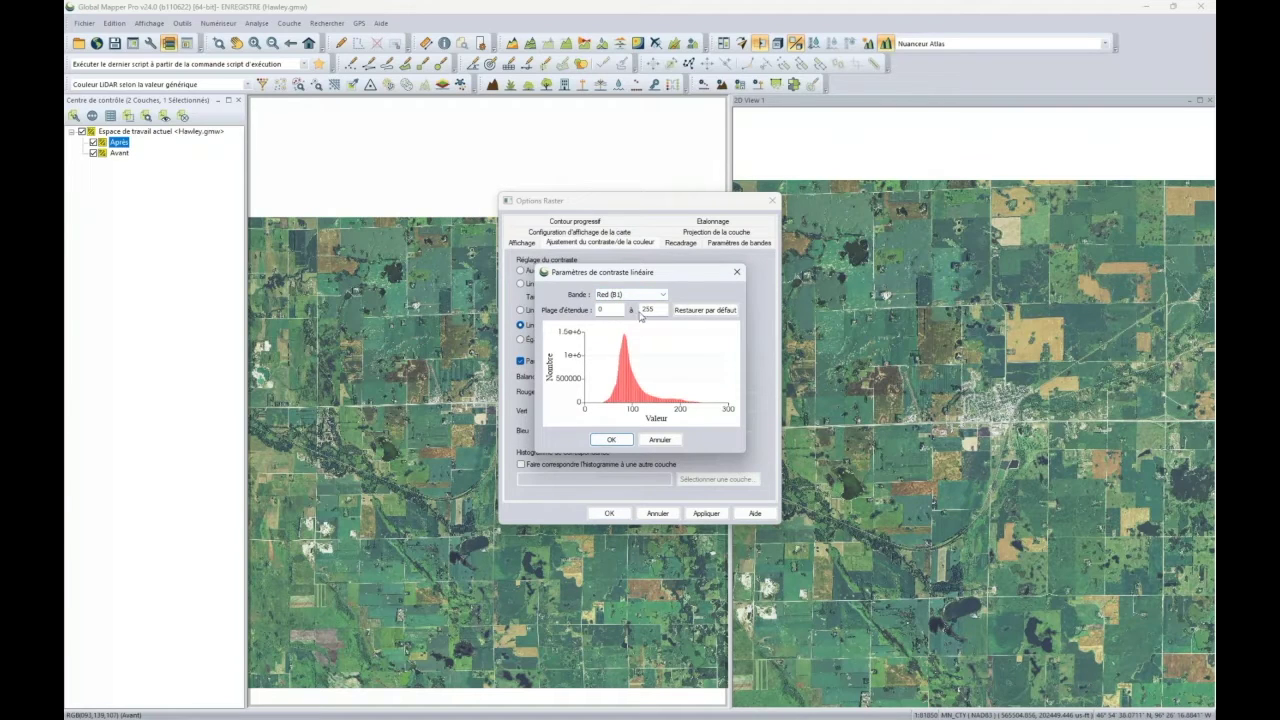
double_click(601, 309)
double_click(647, 310)
text(200)
text(20)
Check the Green (B2) band's histogram and set the upper limit of the Blue (B3) band's stretch range to 220
click(613, 295)
click(611, 313)
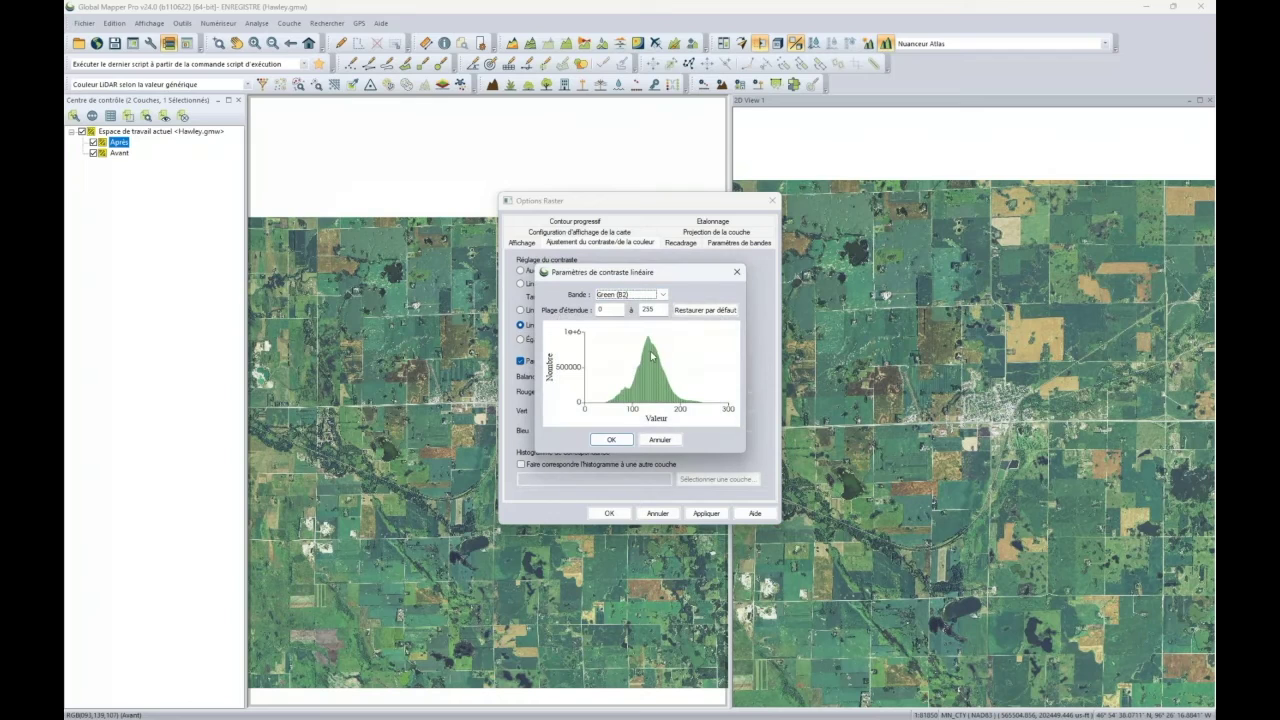
click(655, 300)
click(645, 321)
click(650, 310)
drag(650, 310, 645, 311)
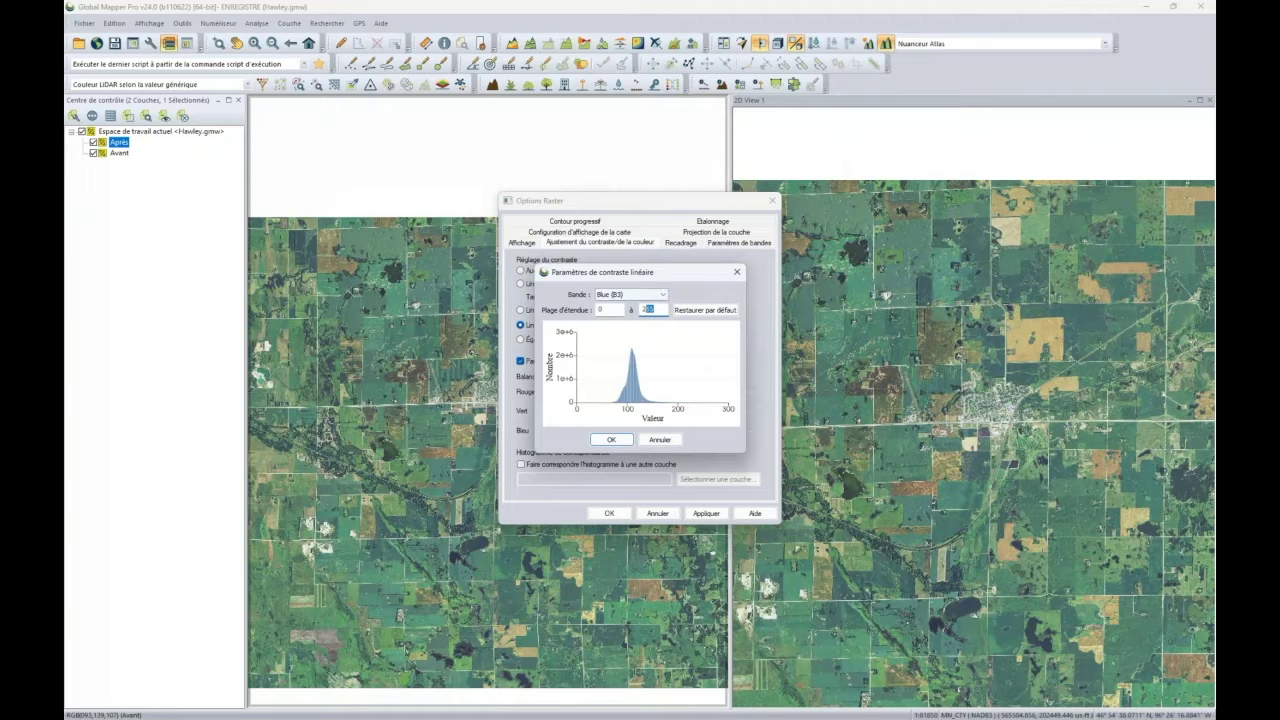
text(20)
key(Tab)
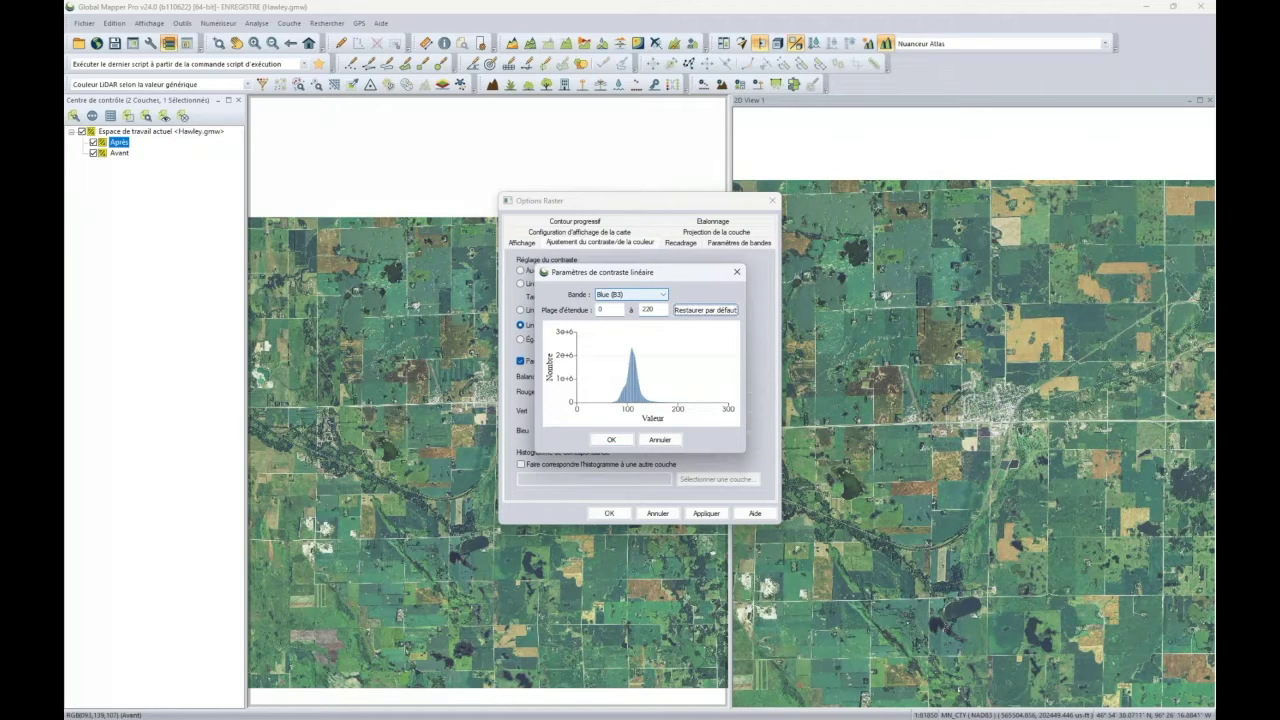
Accept the band ranges and apply the custom linear contrast to the Après layer
click(611, 440)
drag(686, 212, 578, 131)
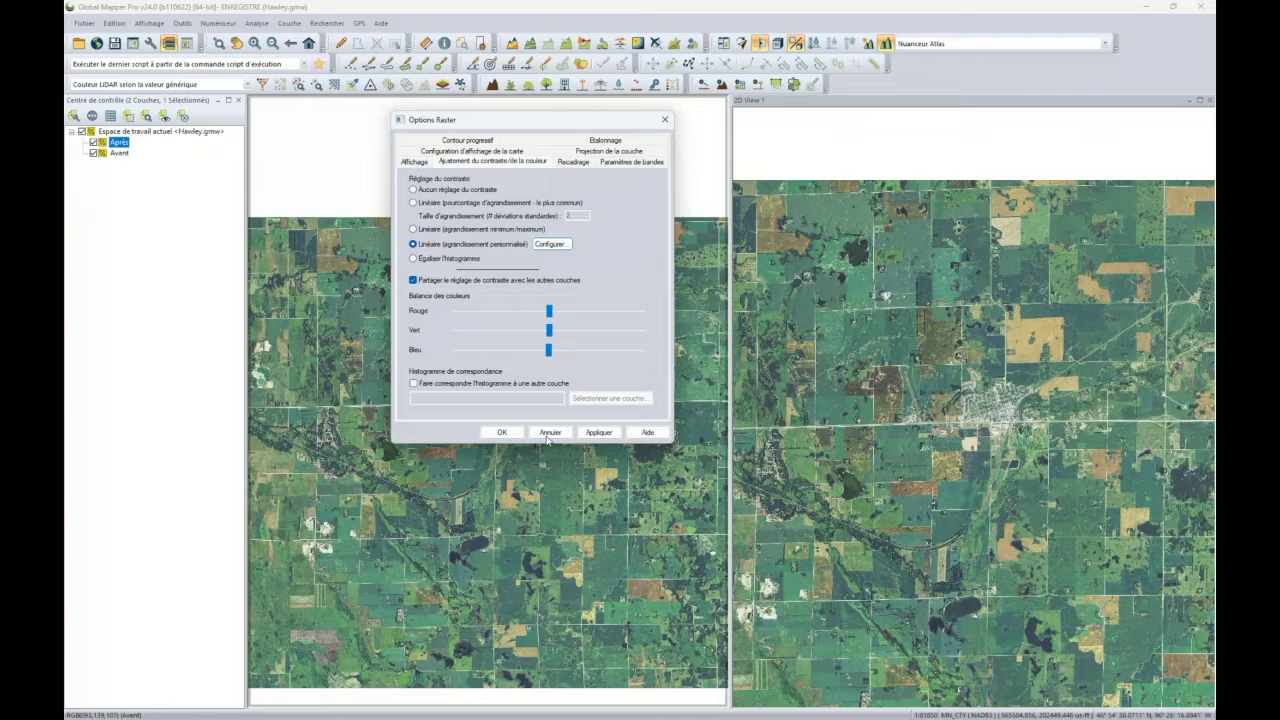
click(502, 432)
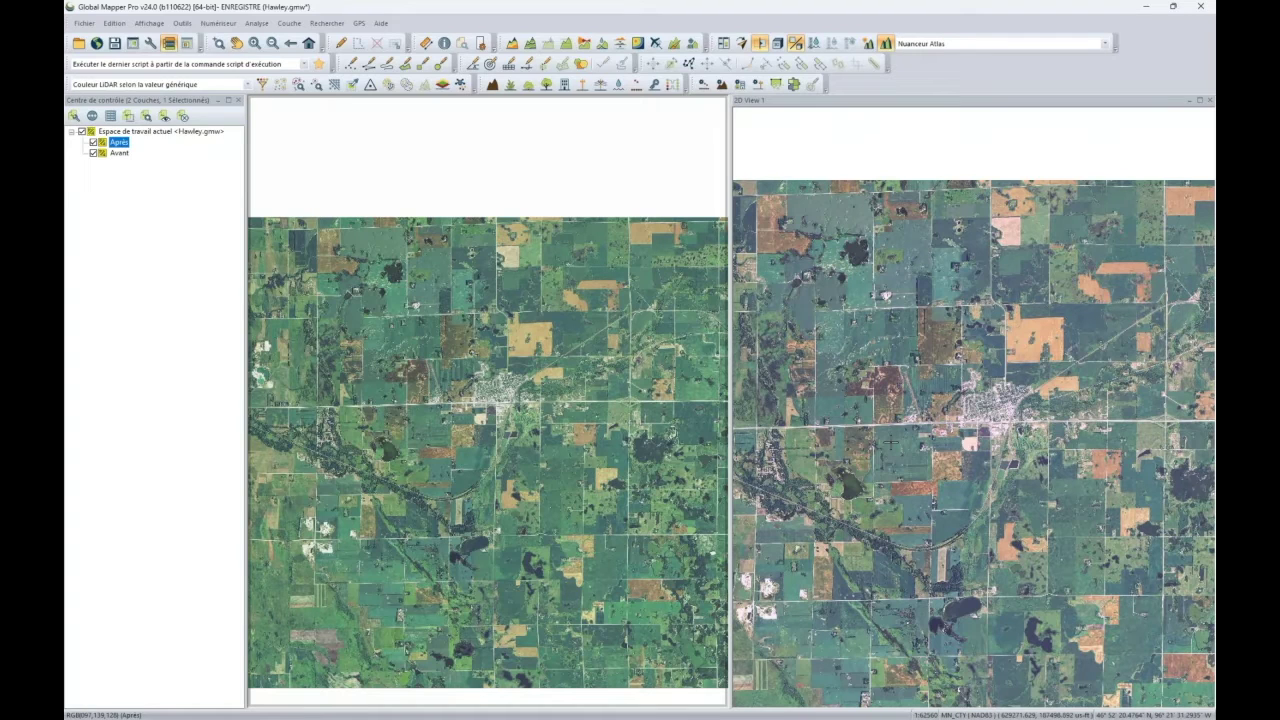
Review the contrast and colour adjustment options of the Après layer, including histogram matching
double_click(119, 143)
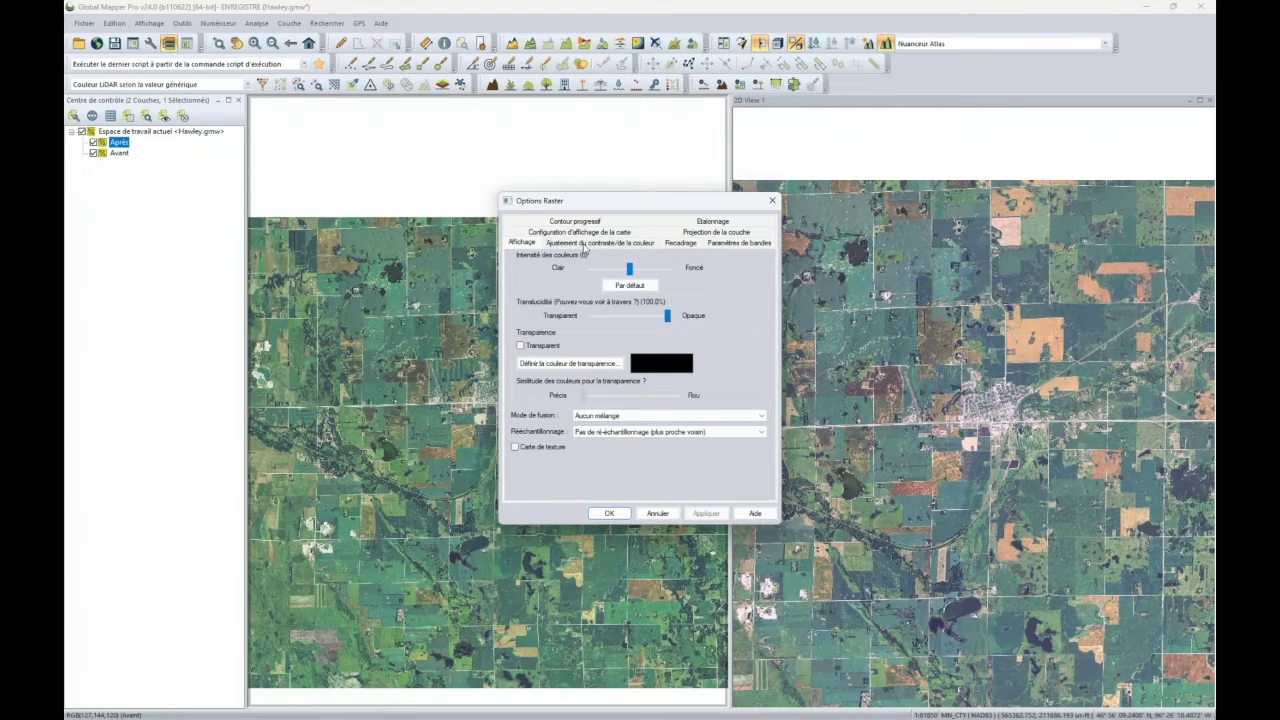
click(586, 243)
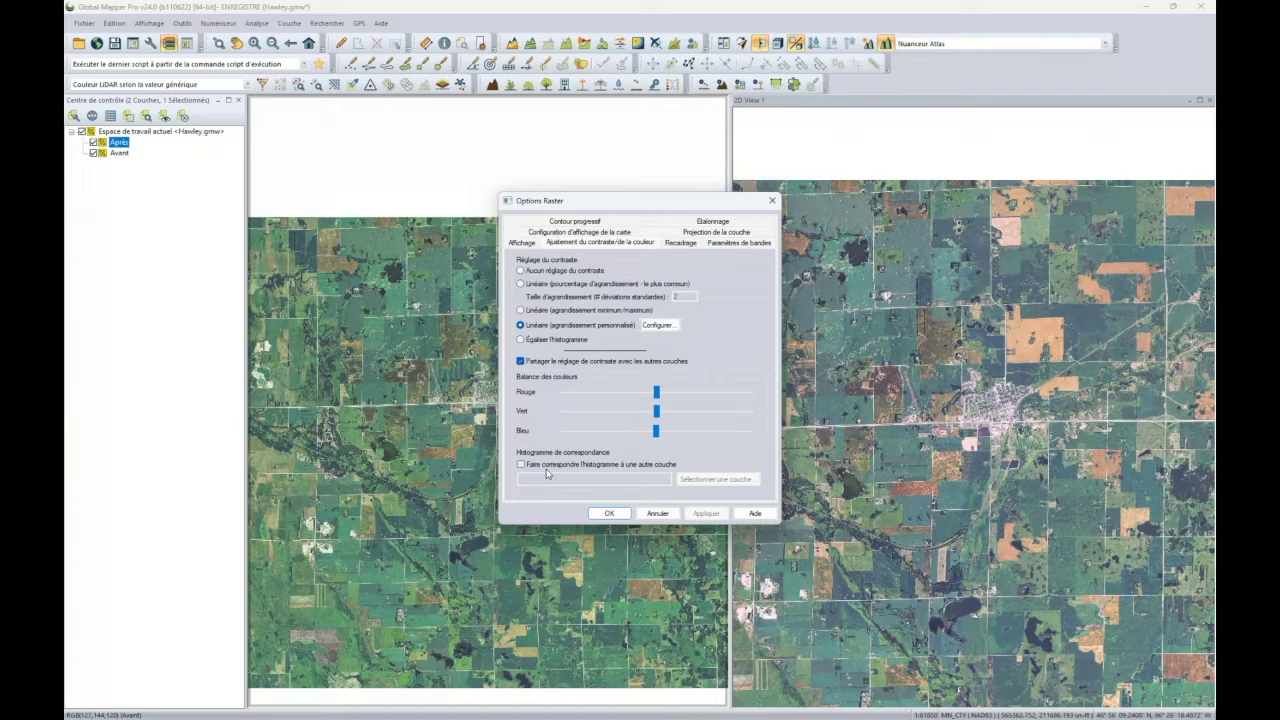
click(773, 201)
key(alt+Tab)
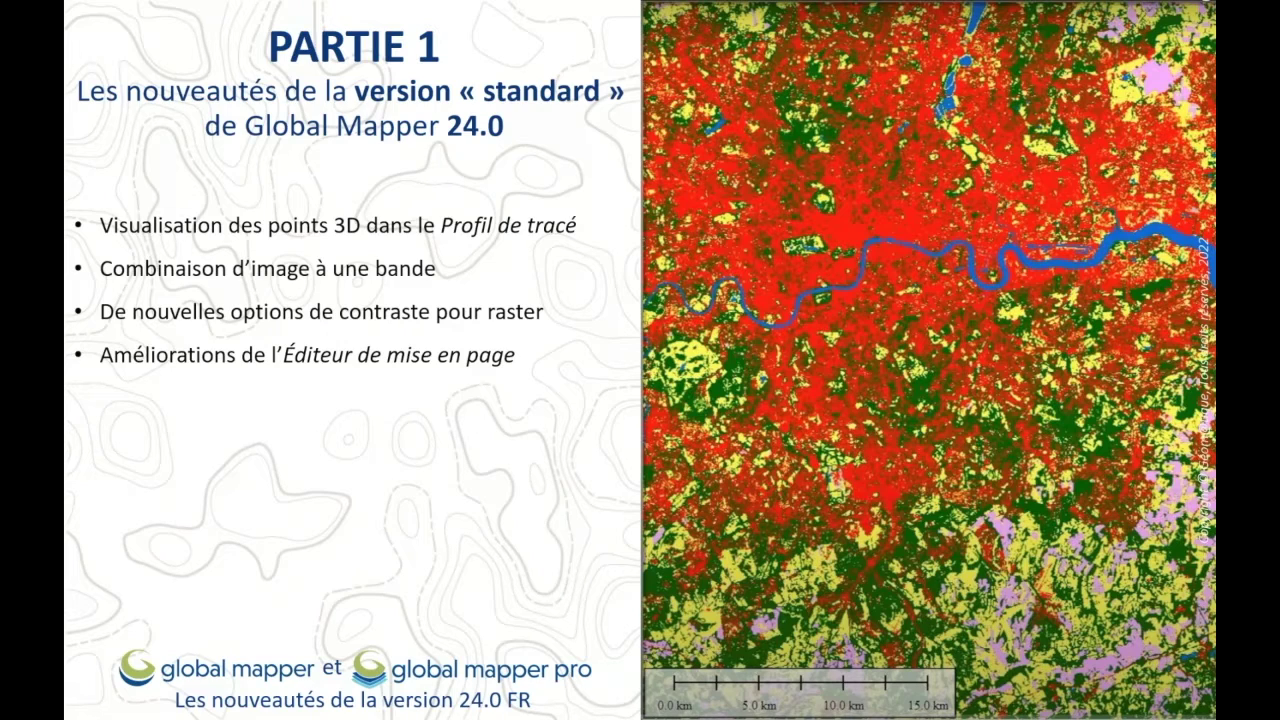
key(Right)
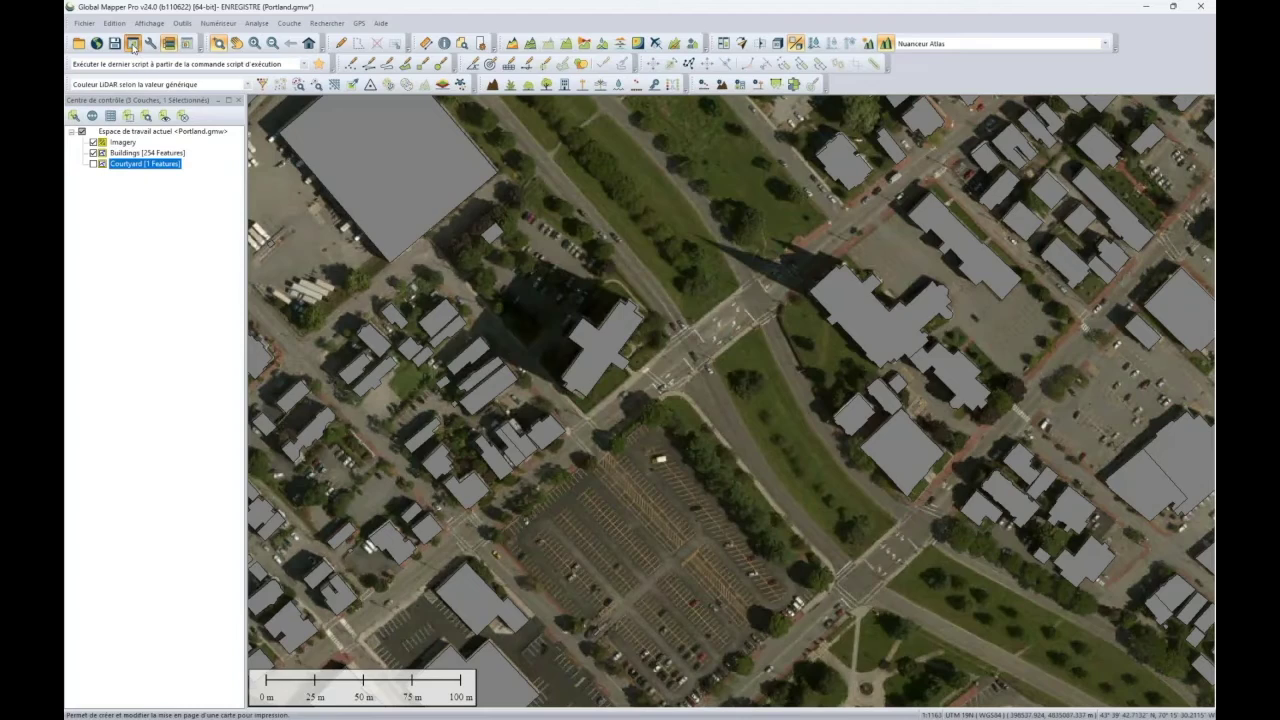
Open the map layout editor for the Portland workspace and select the text block with the building details
click(132, 46)
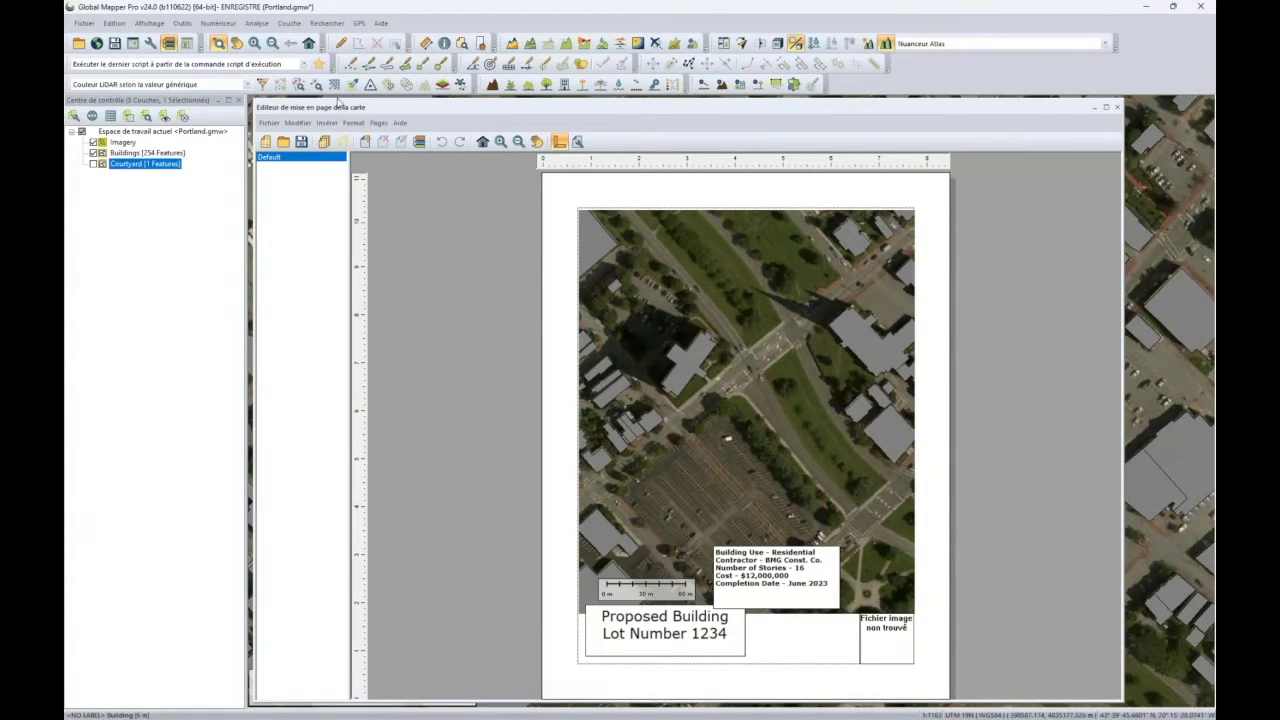
drag(339, 103, 343, 45)
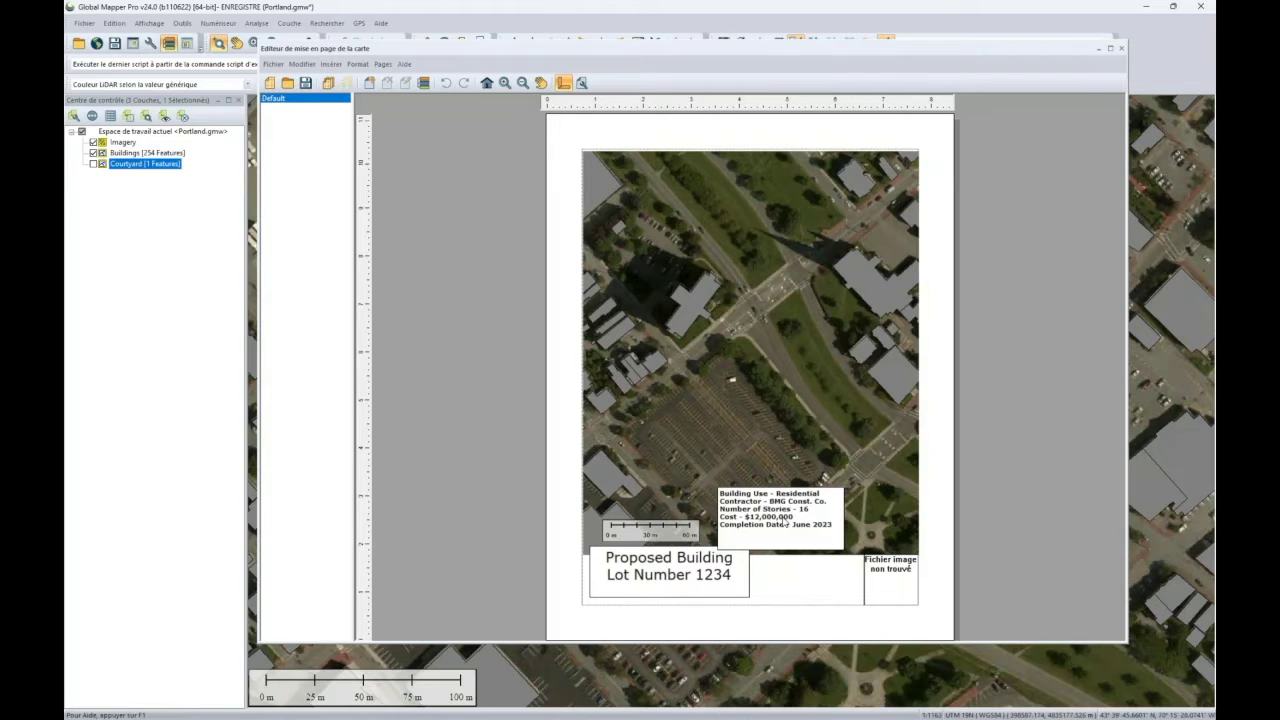
click(722, 544)
click(748, 532)
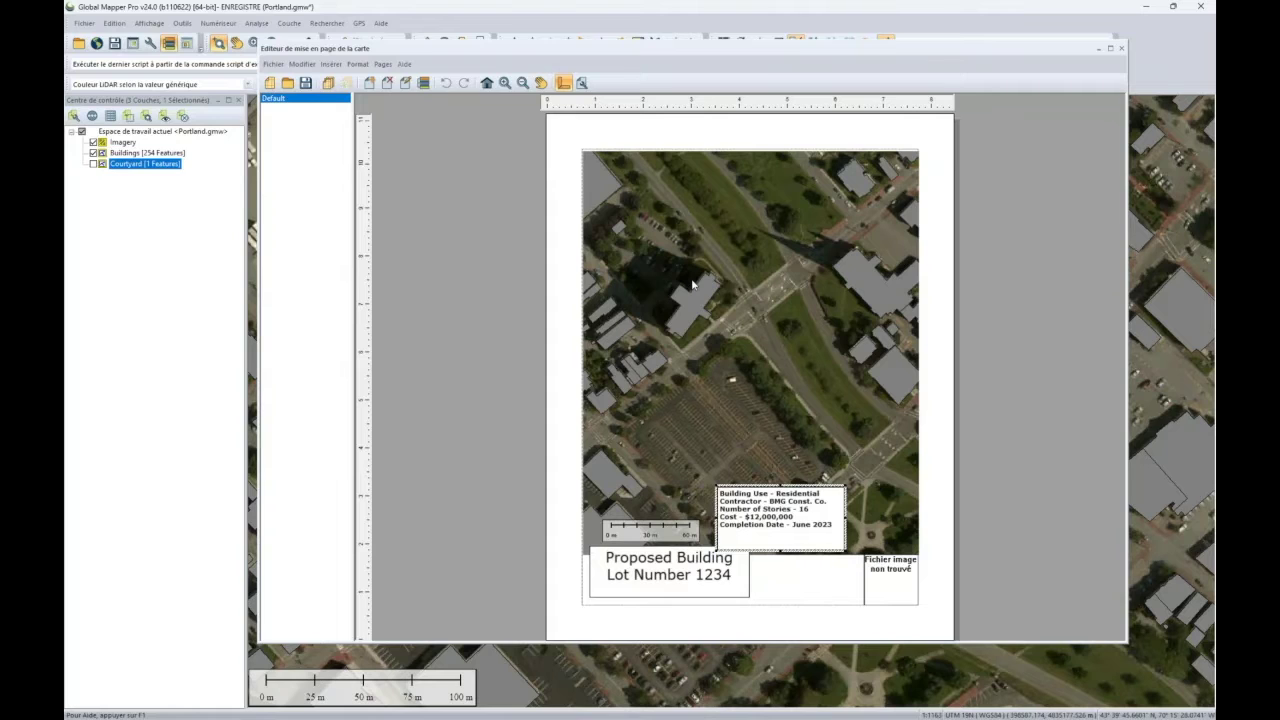
Review the head, line, tail, colour and width options for inserting an arrow element into the layout
right_click(692, 285)
mouse_move(702, 290)
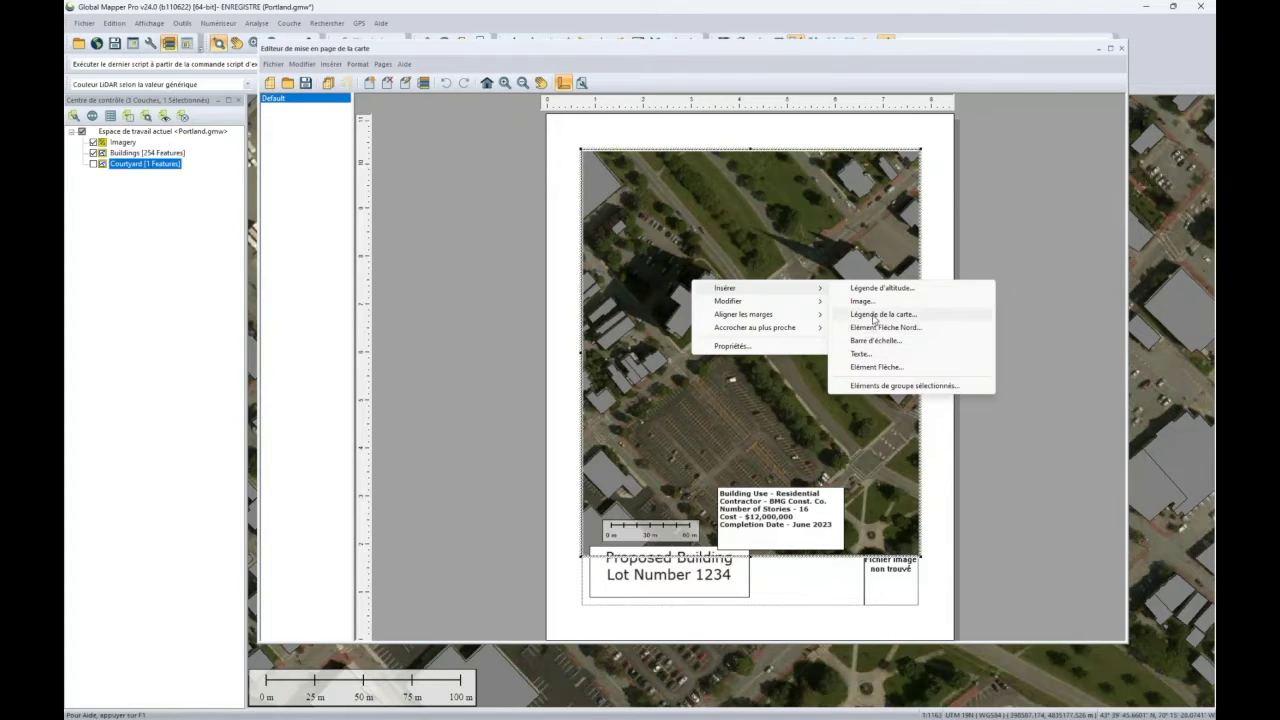
click(864, 373)
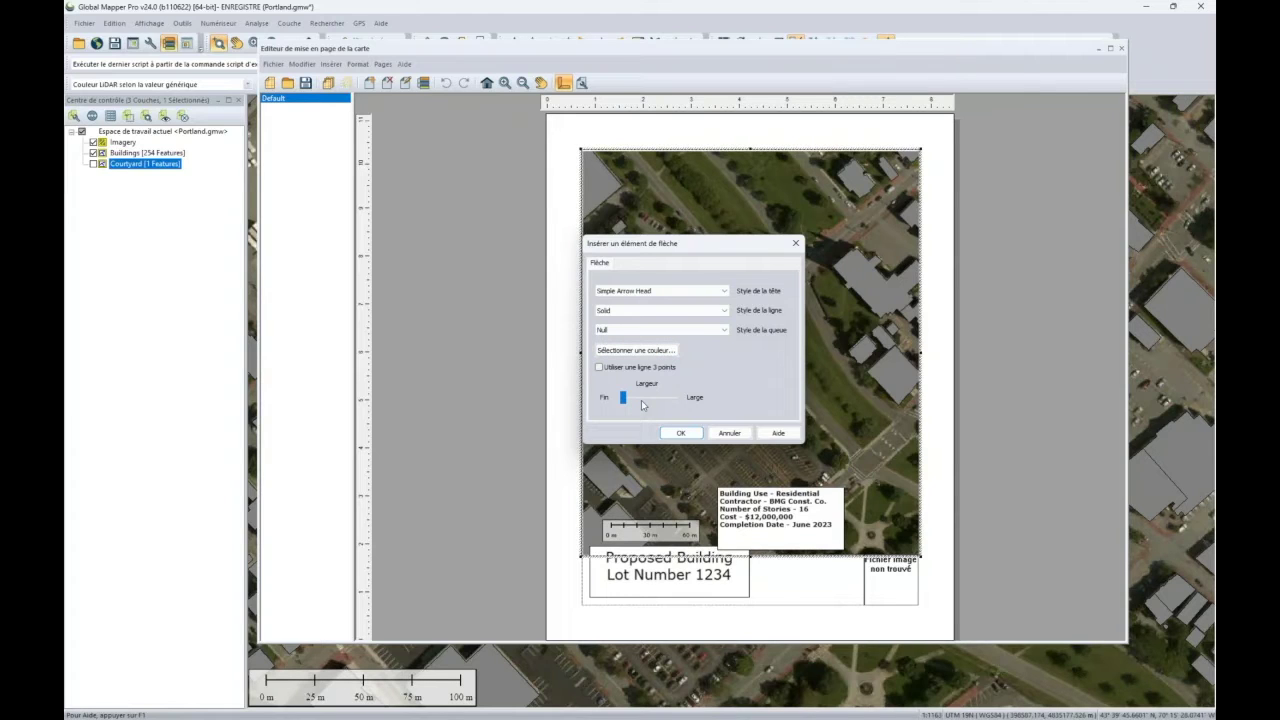
click(796, 243)
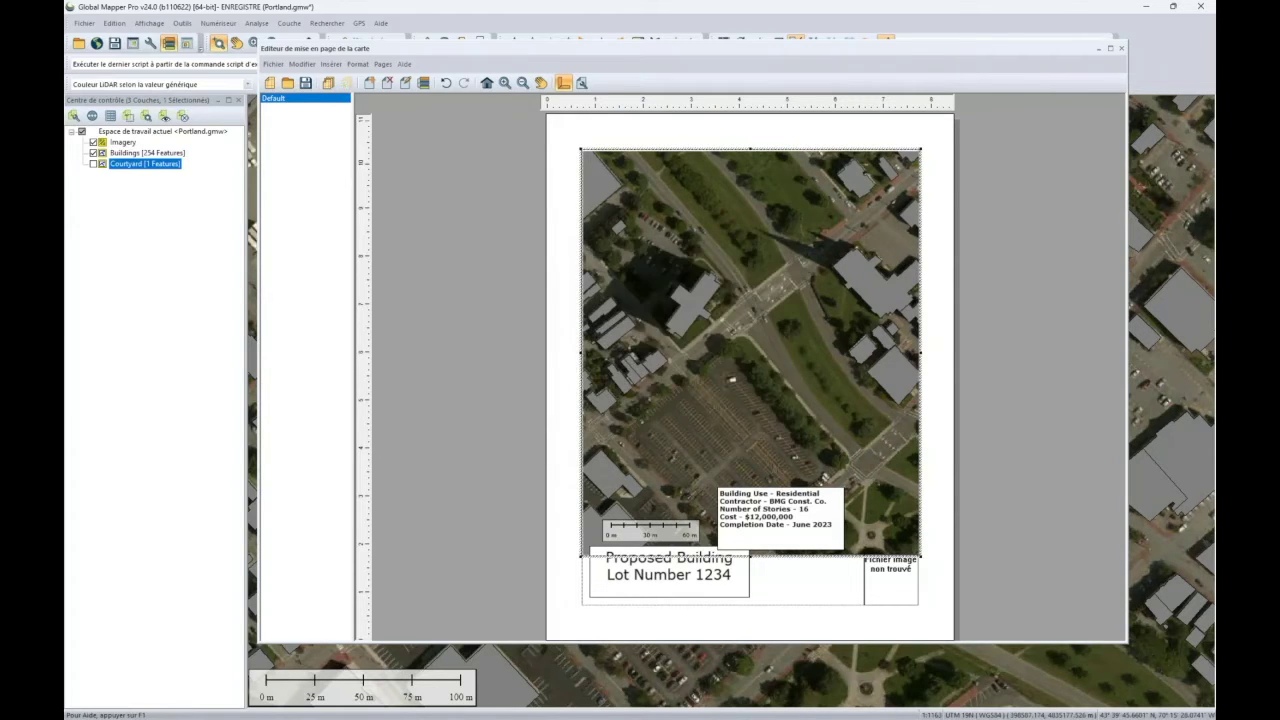
Align the "Proposed Building Lot Number 1234" text block to the left and bottom margins of the layout
click(702, 570)
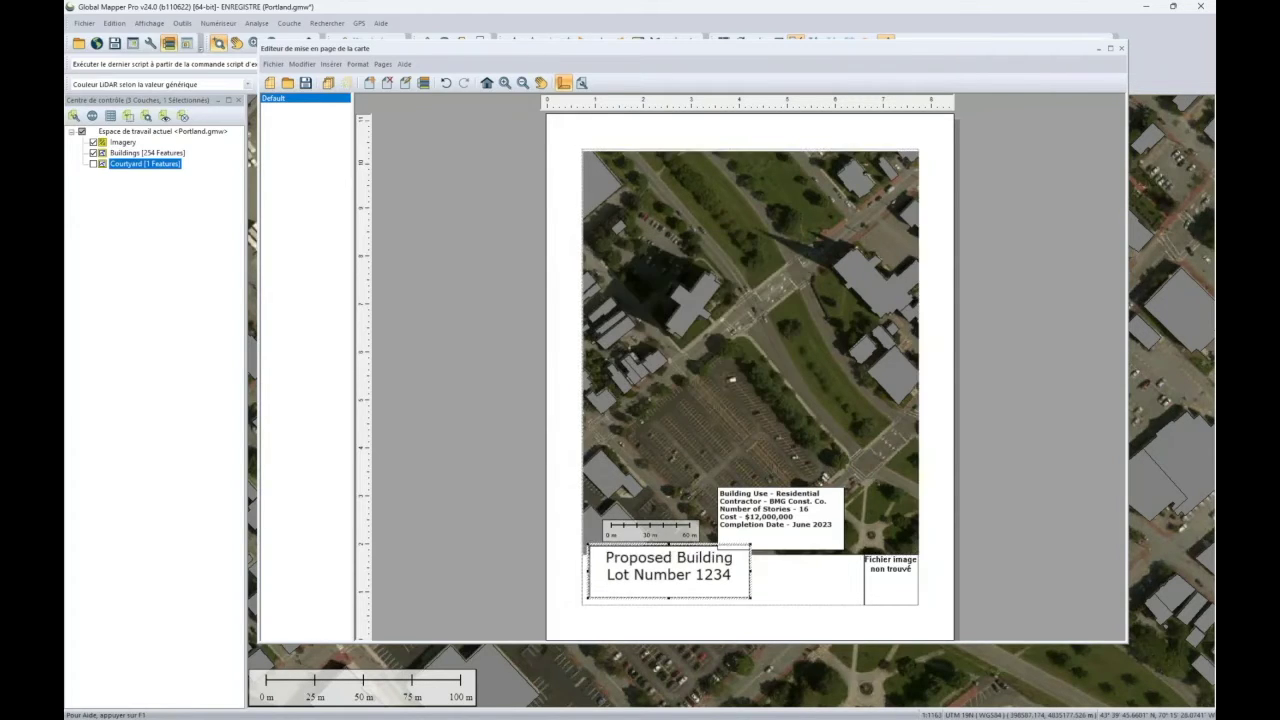
right_click(704, 560)
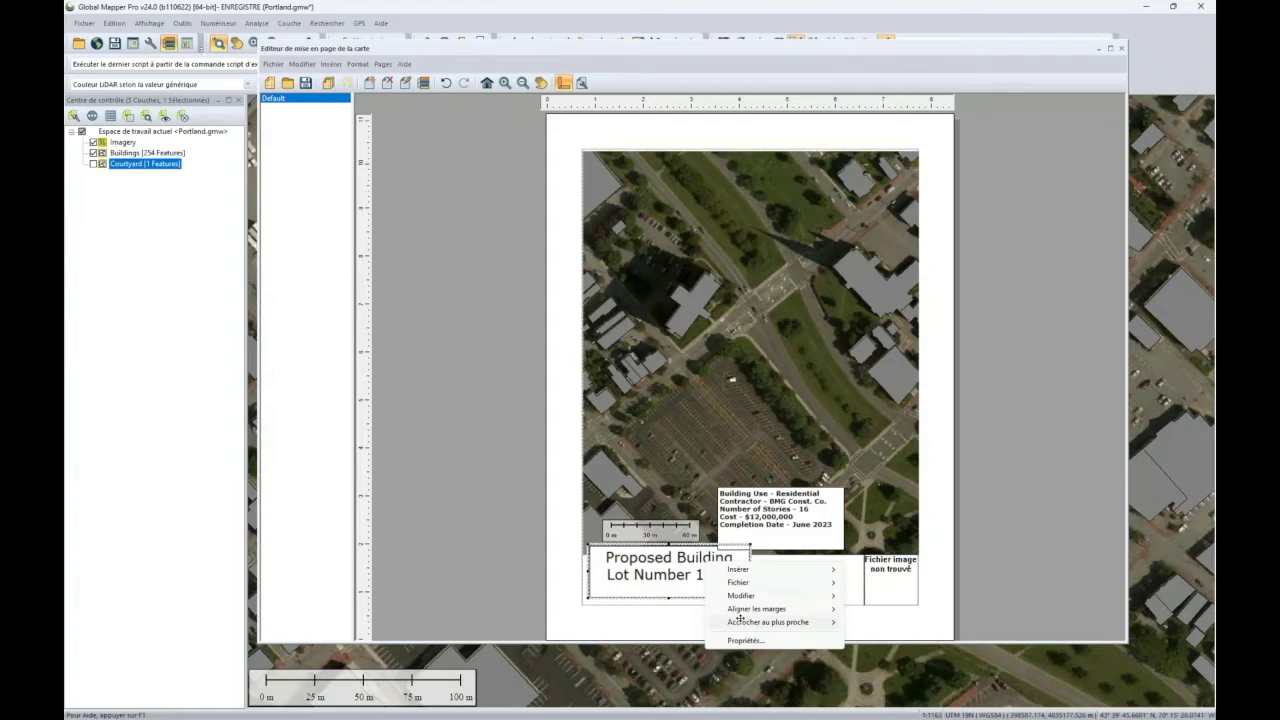
mouse_move(741, 609)
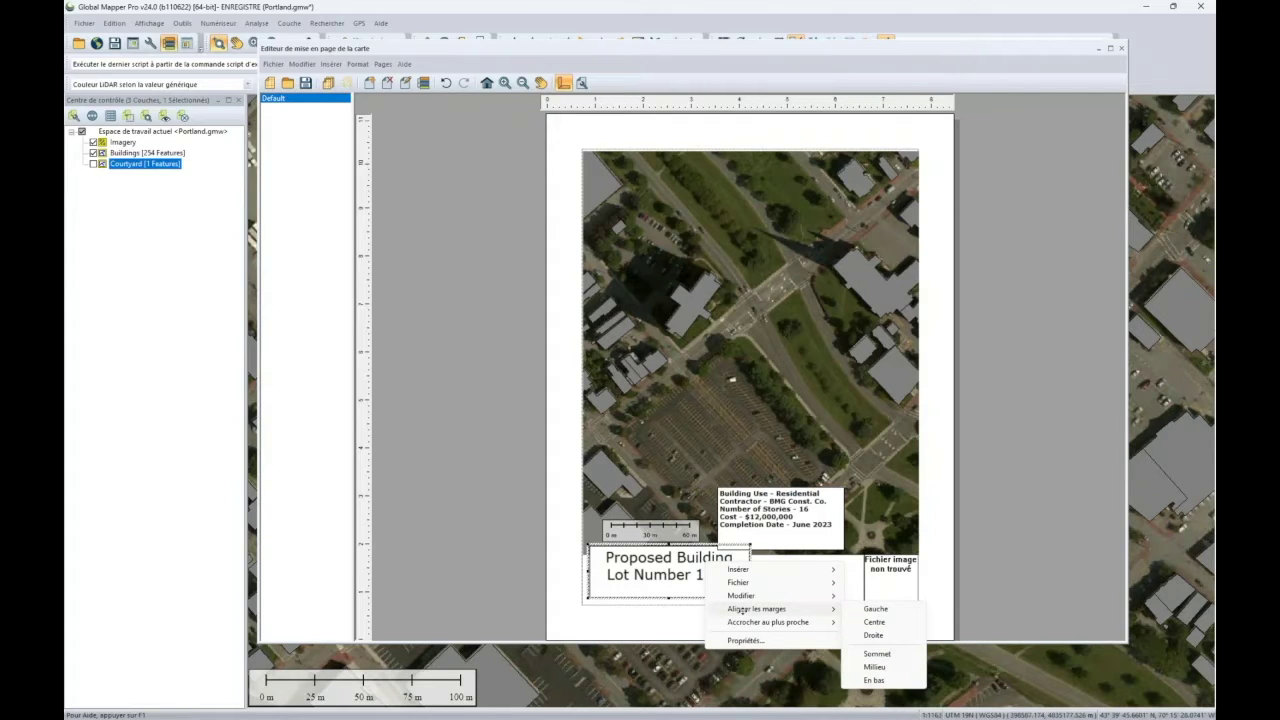
click(866, 609)
right_click(722, 573)
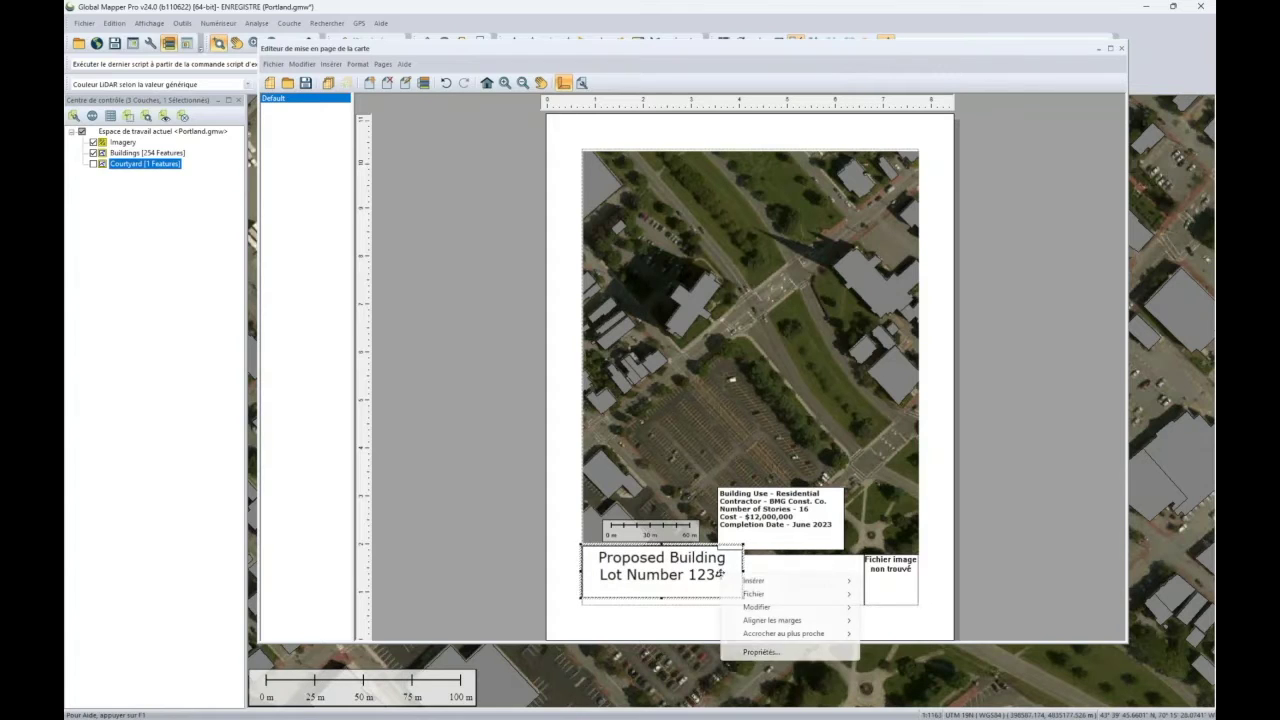
mouse_move(800, 620)
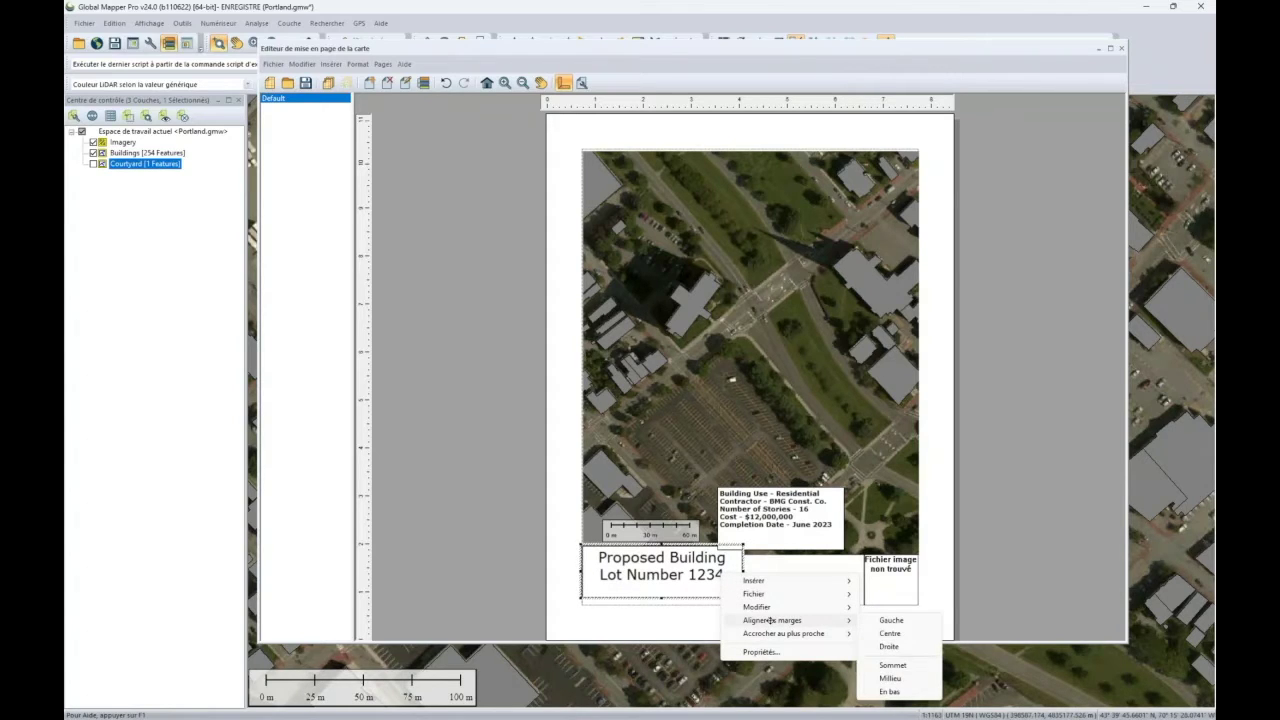
click(889, 691)
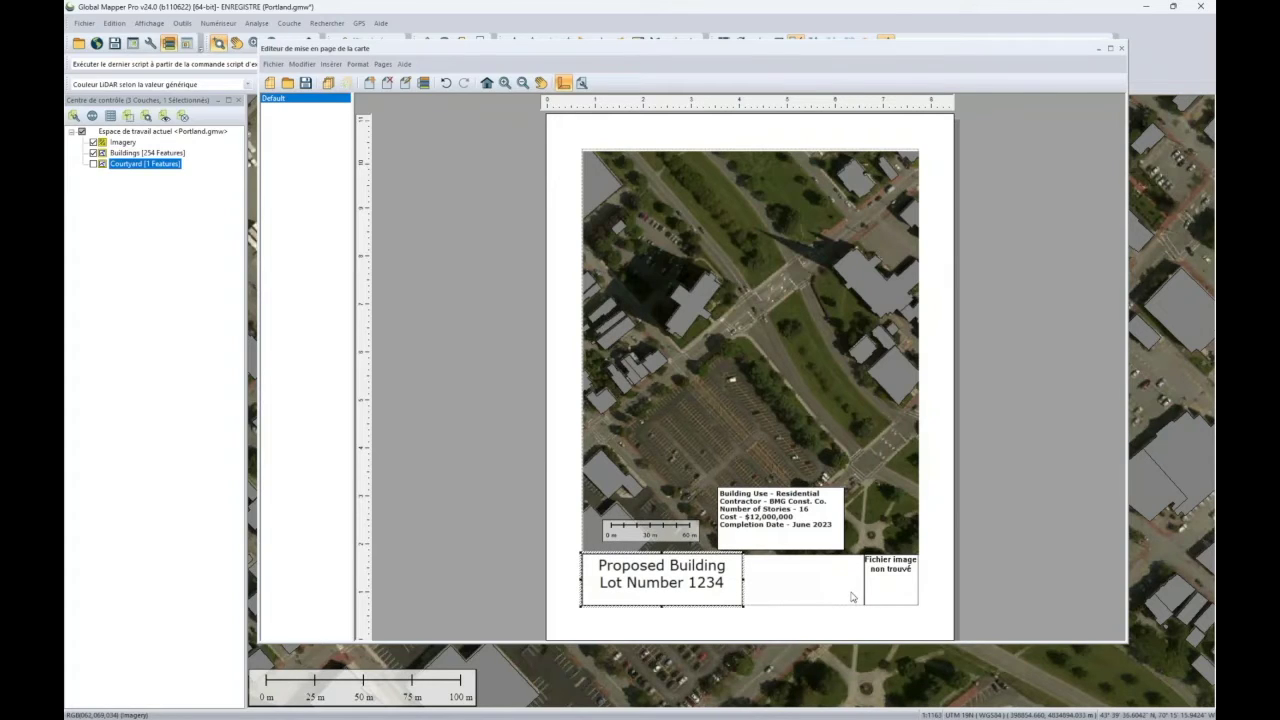
Make the building details text block the same height as the "Proposed Building Lot Number 1234" title block
click(773, 538)
click(715, 577)
click(769, 534)
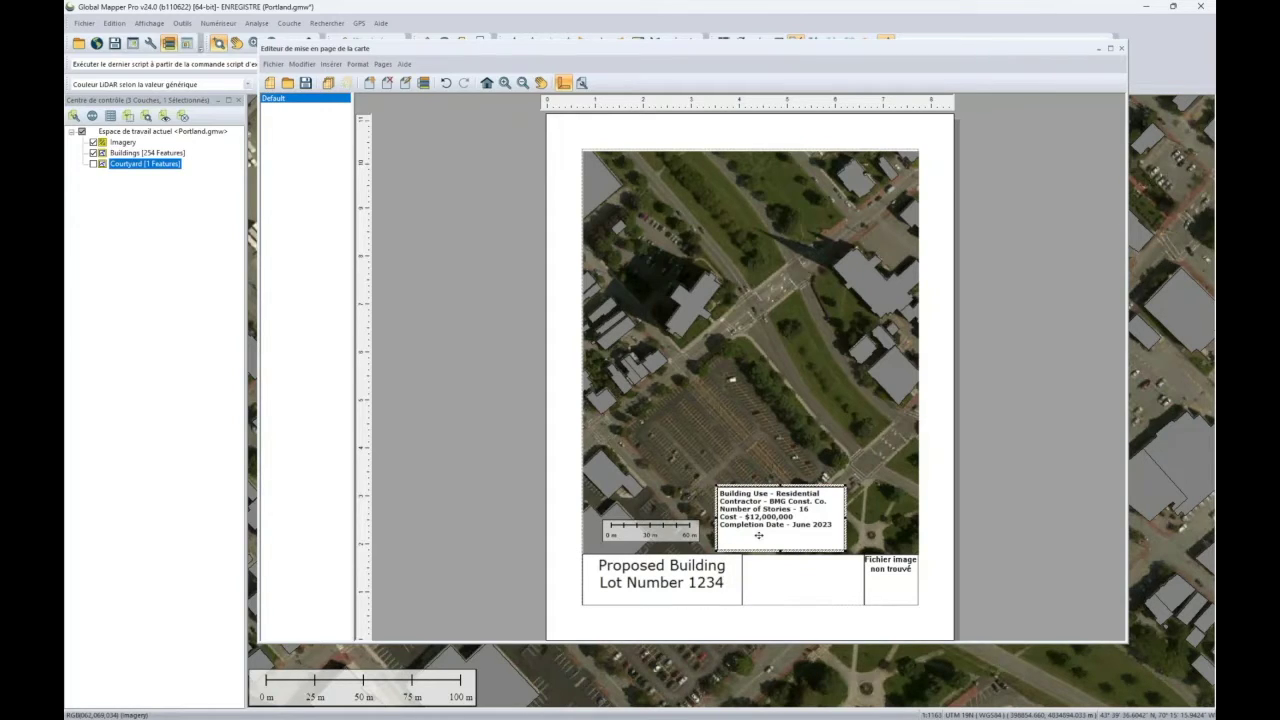
click(729, 596)
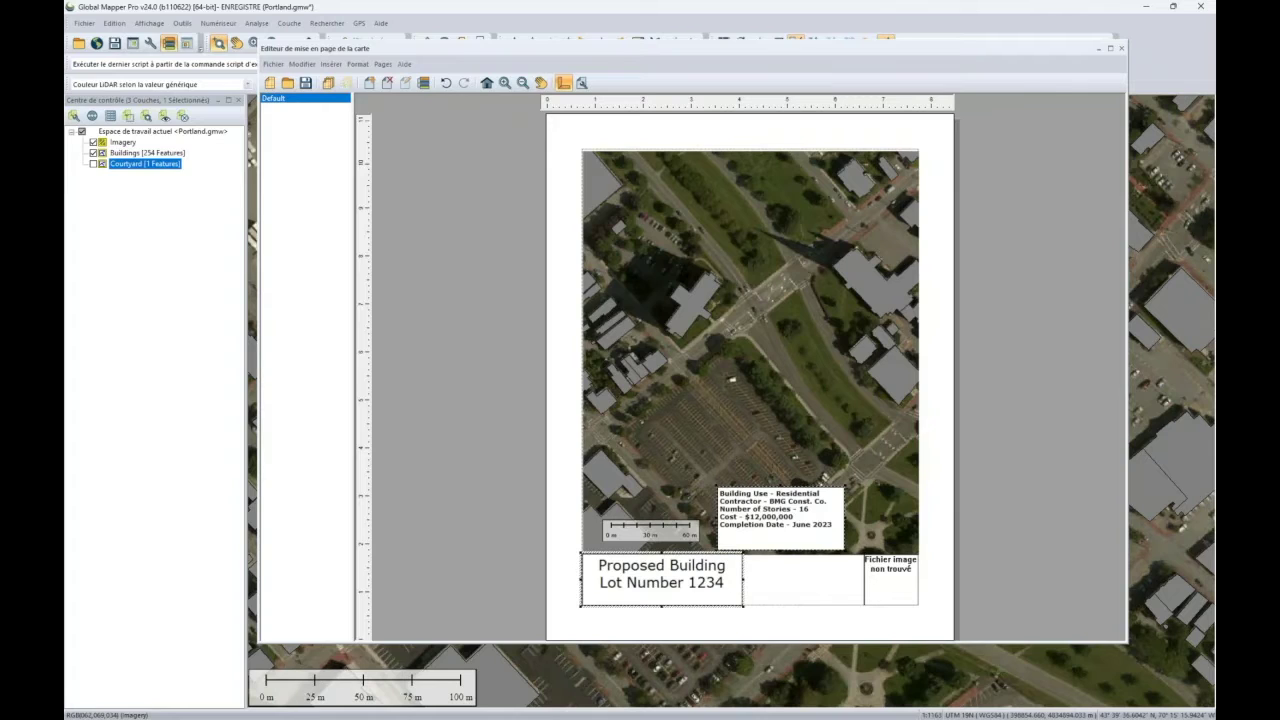
right_click(743, 539)
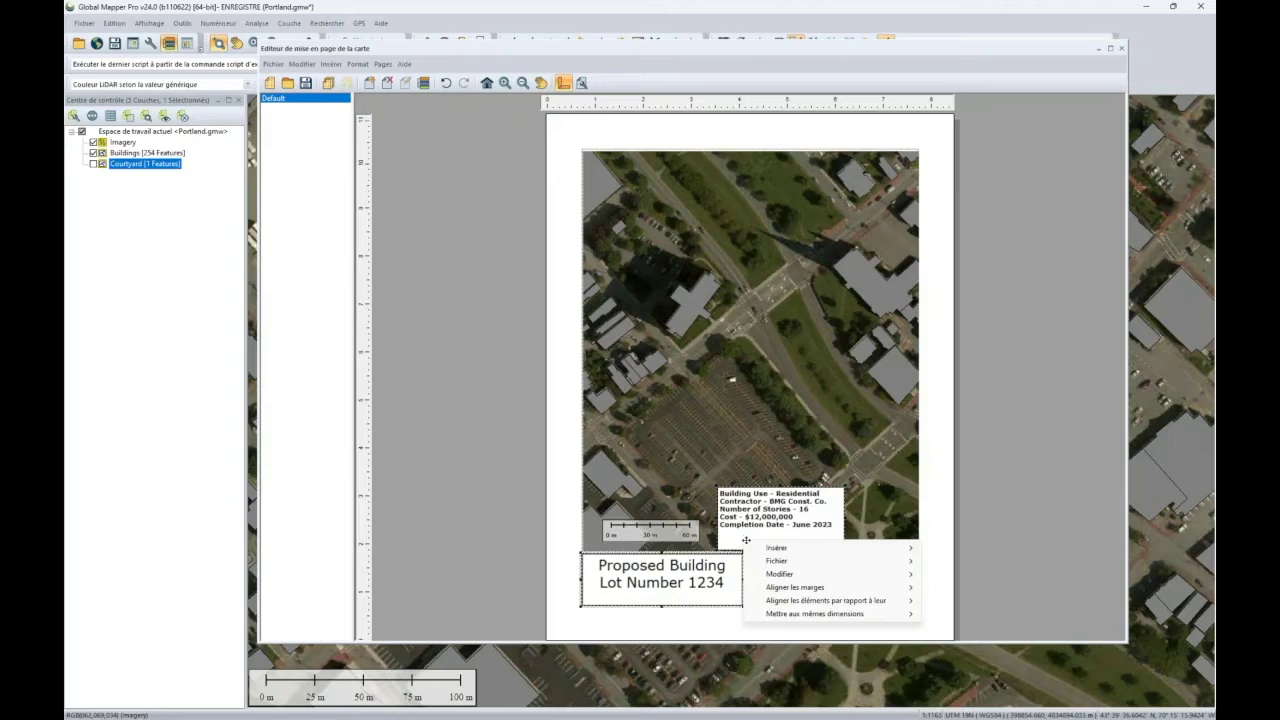
mouse_move(797, 614)
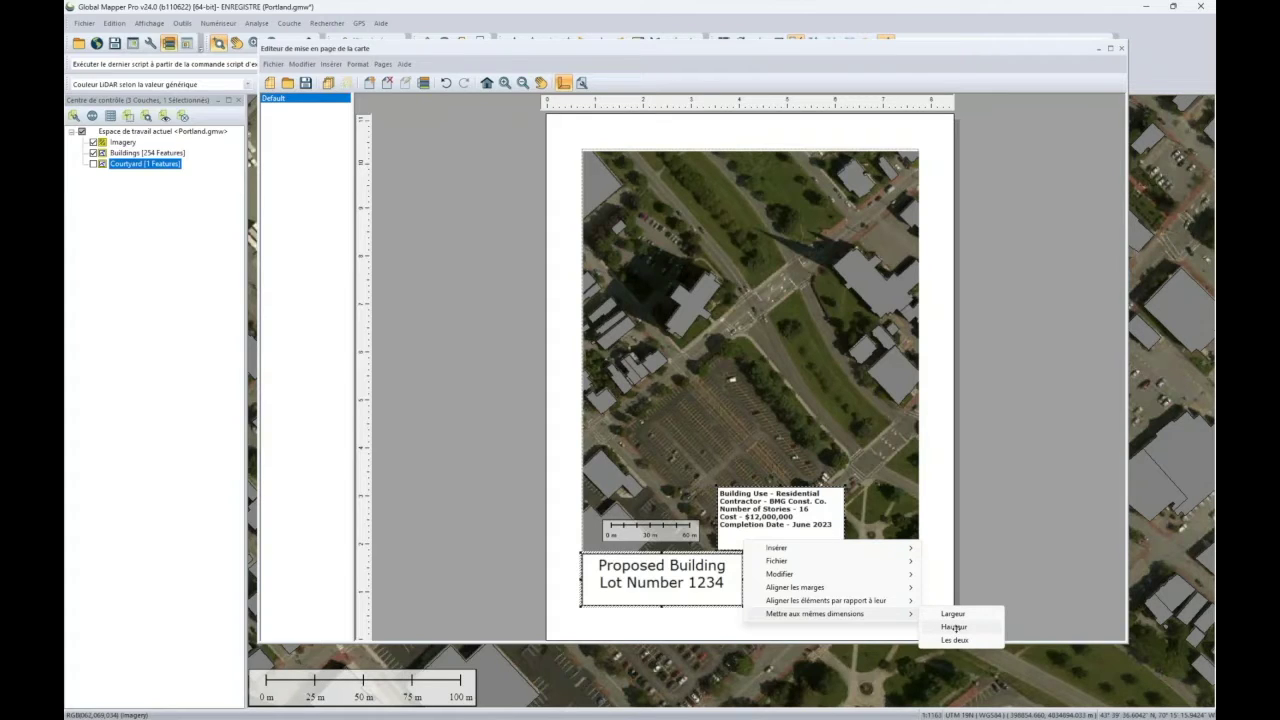
click(955, 627)
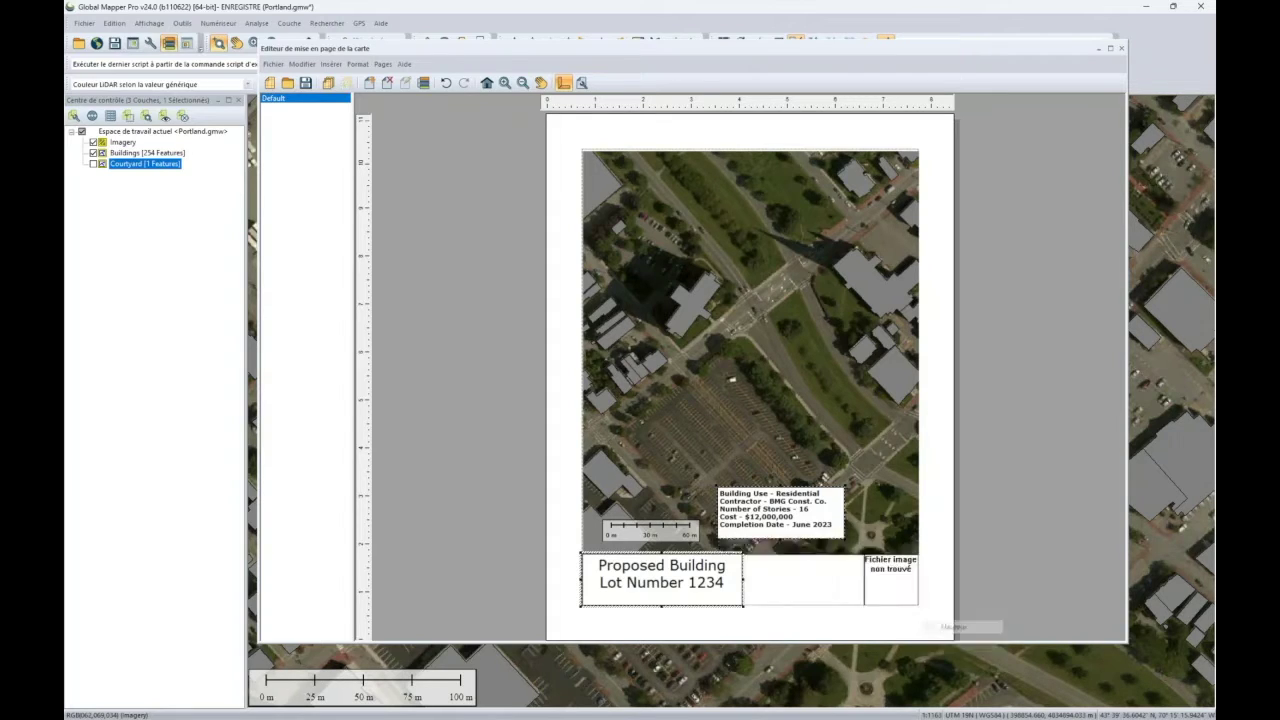
Snap the building details block against the right side of the title block, level with it, and close the layout editor
click(778, 515)
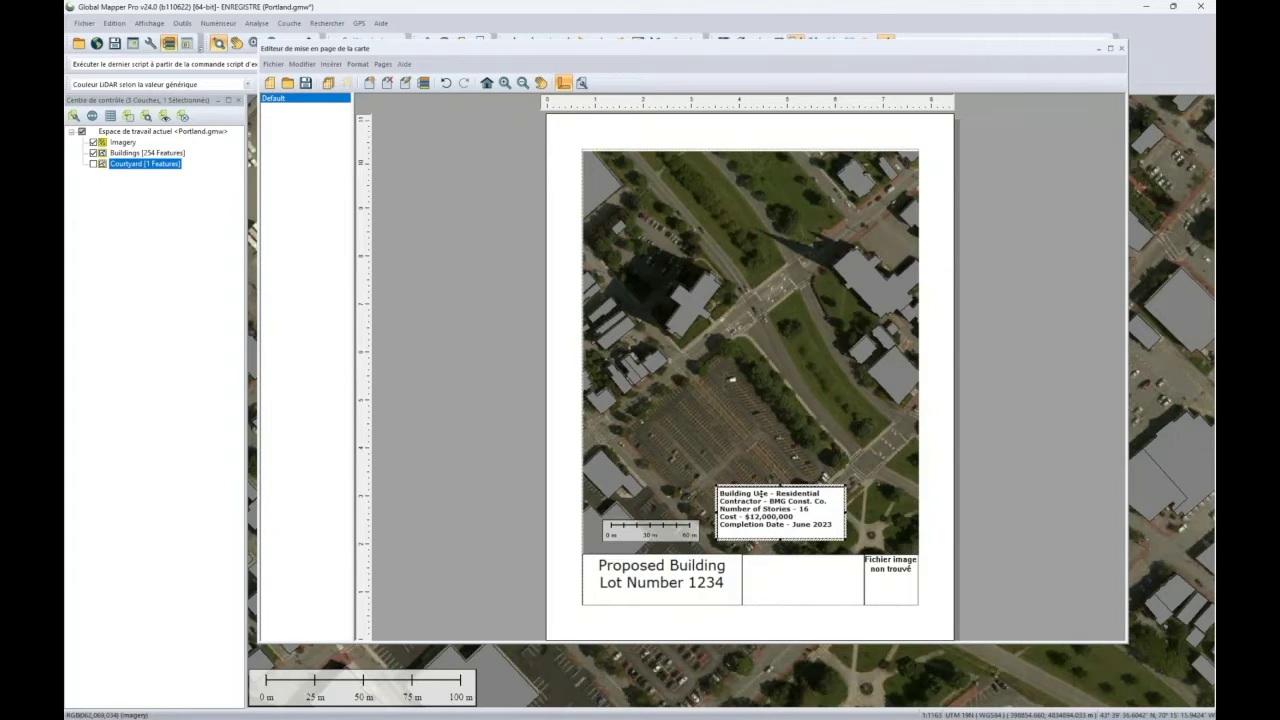
right_click(765, 511)
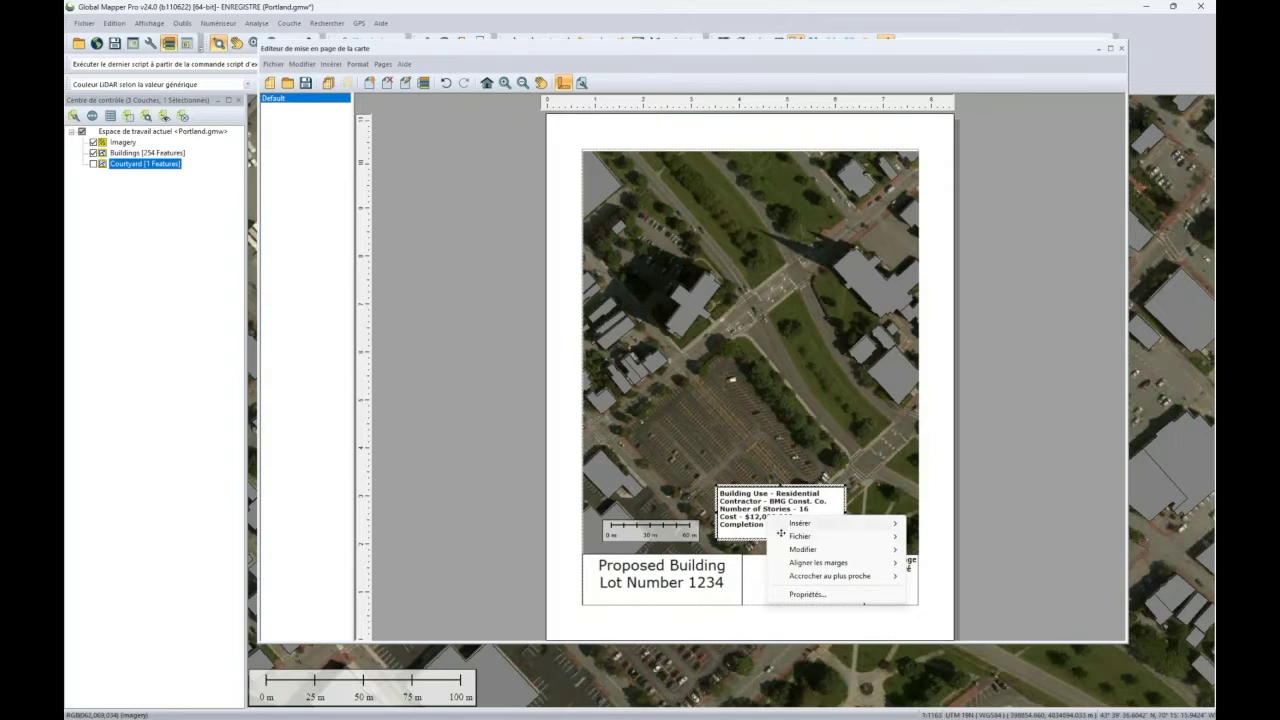
mouse_move(792, 577)
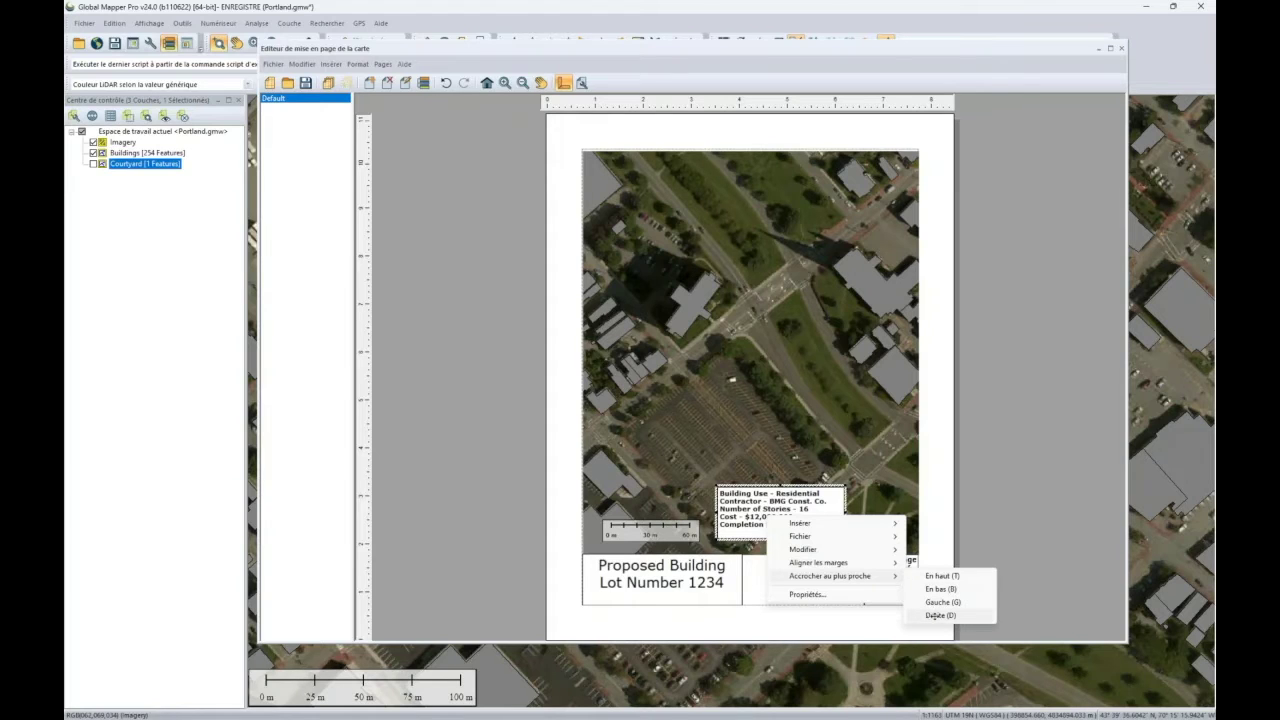
click(957, 615)
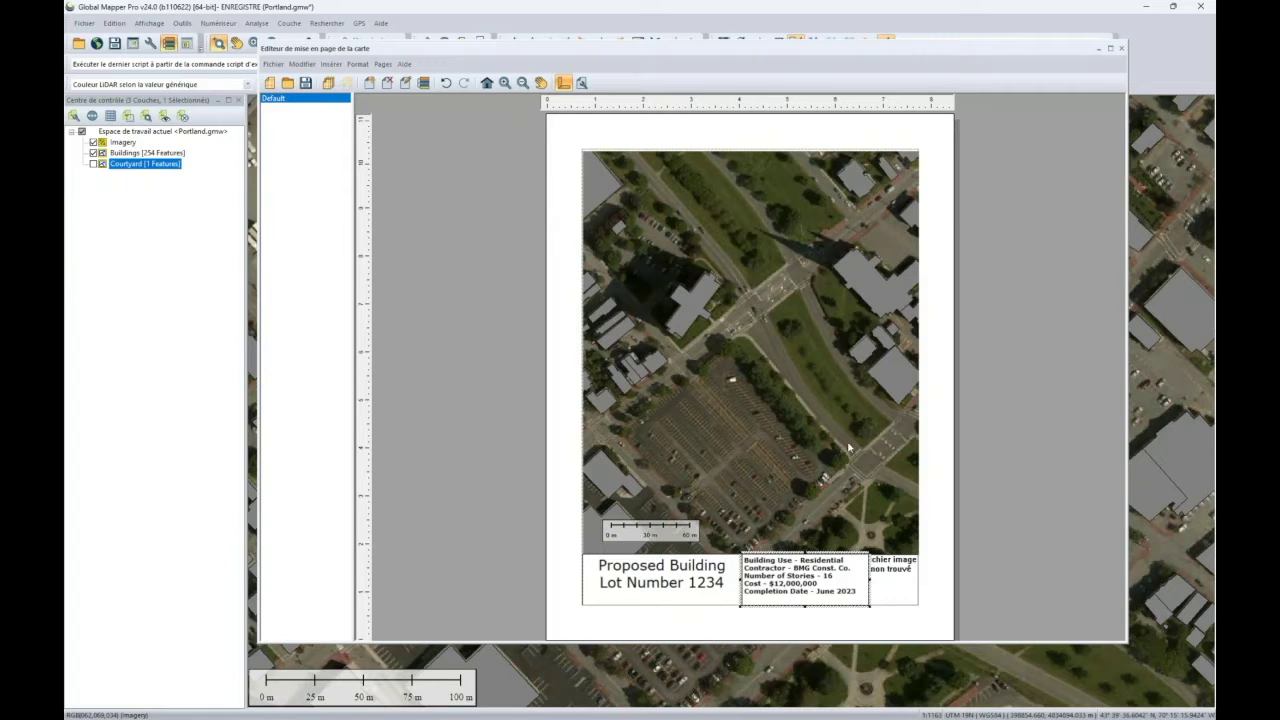
click(1122, 50)
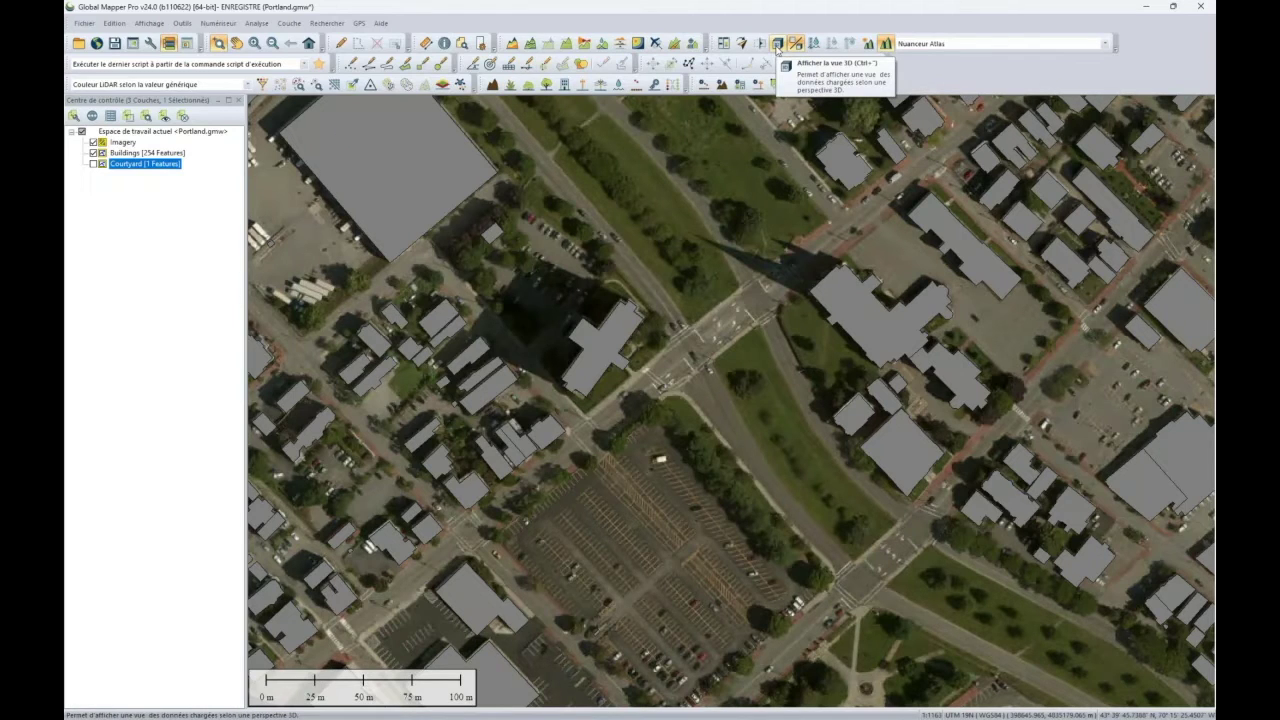
Show the Portland workspace in the 3D view and examine the extruded buildings around the tall tower
click(778, 48)
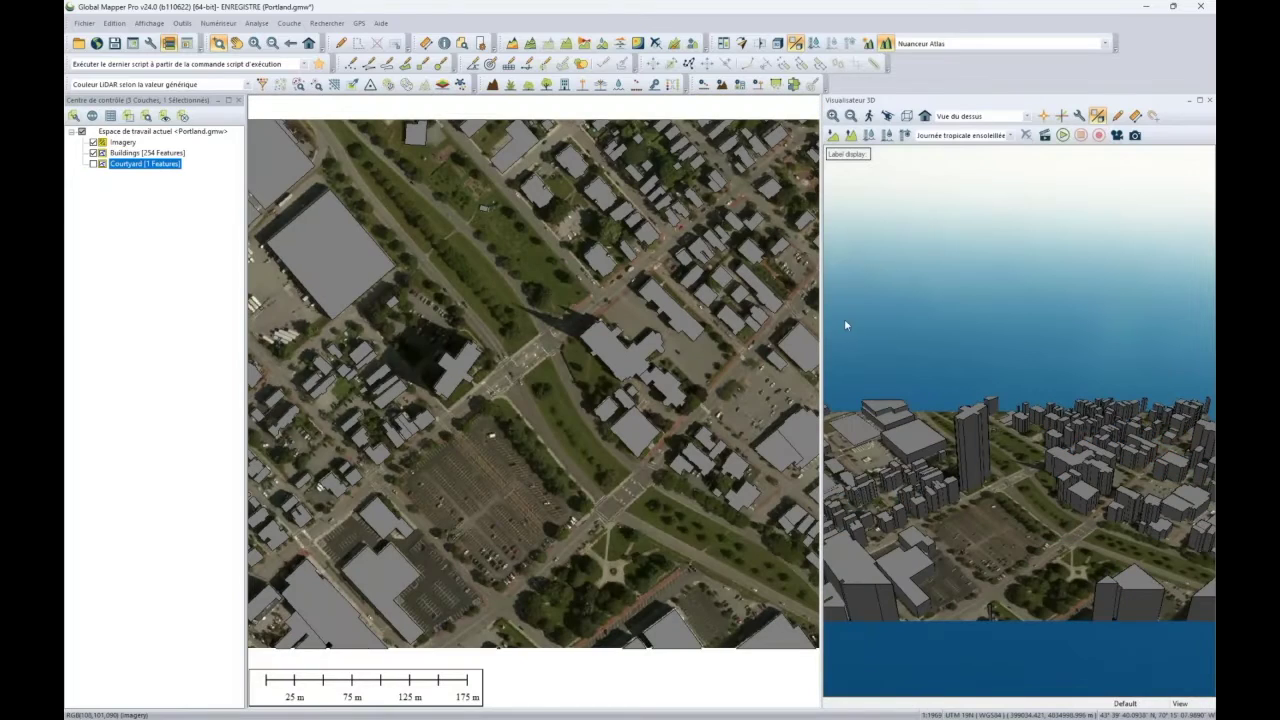
drag(933, 503, 1090, 424)
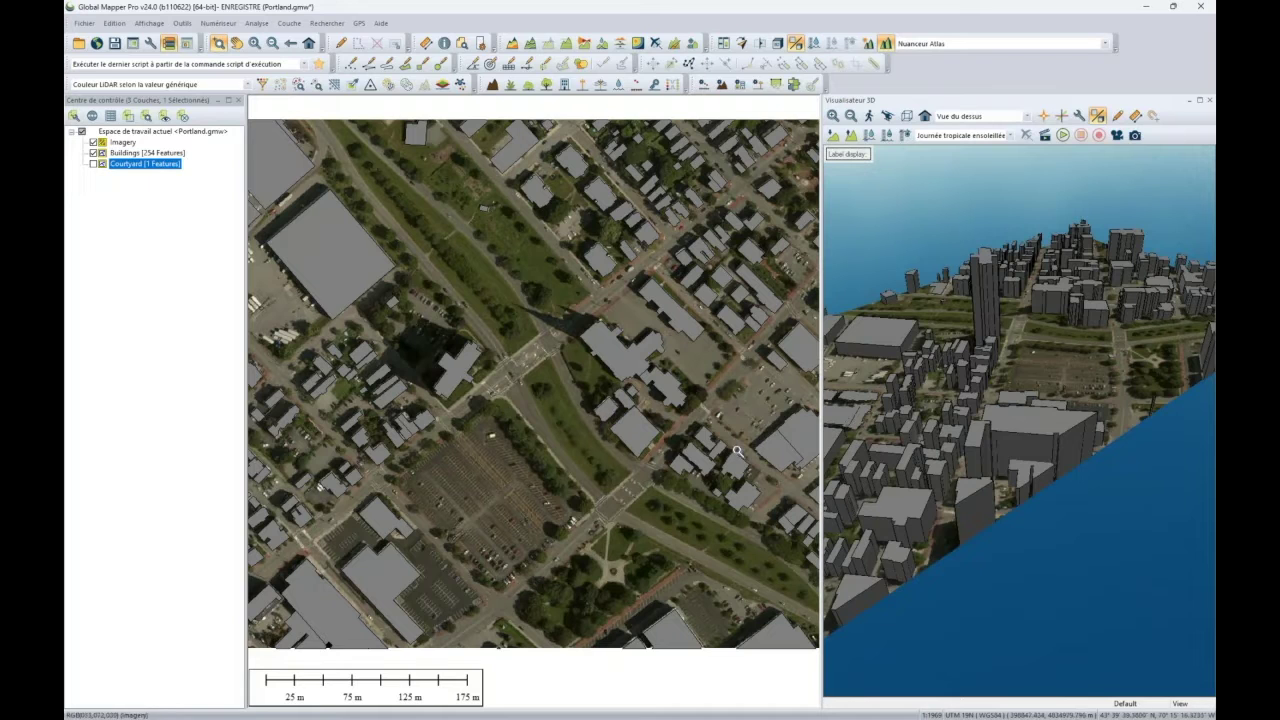
drag(977, 408, 1113, 343)
drag(1029, 361, 1146, 382)
scroll(1061, 414, up, 3)
drag(1054, 406, 1012, 415)
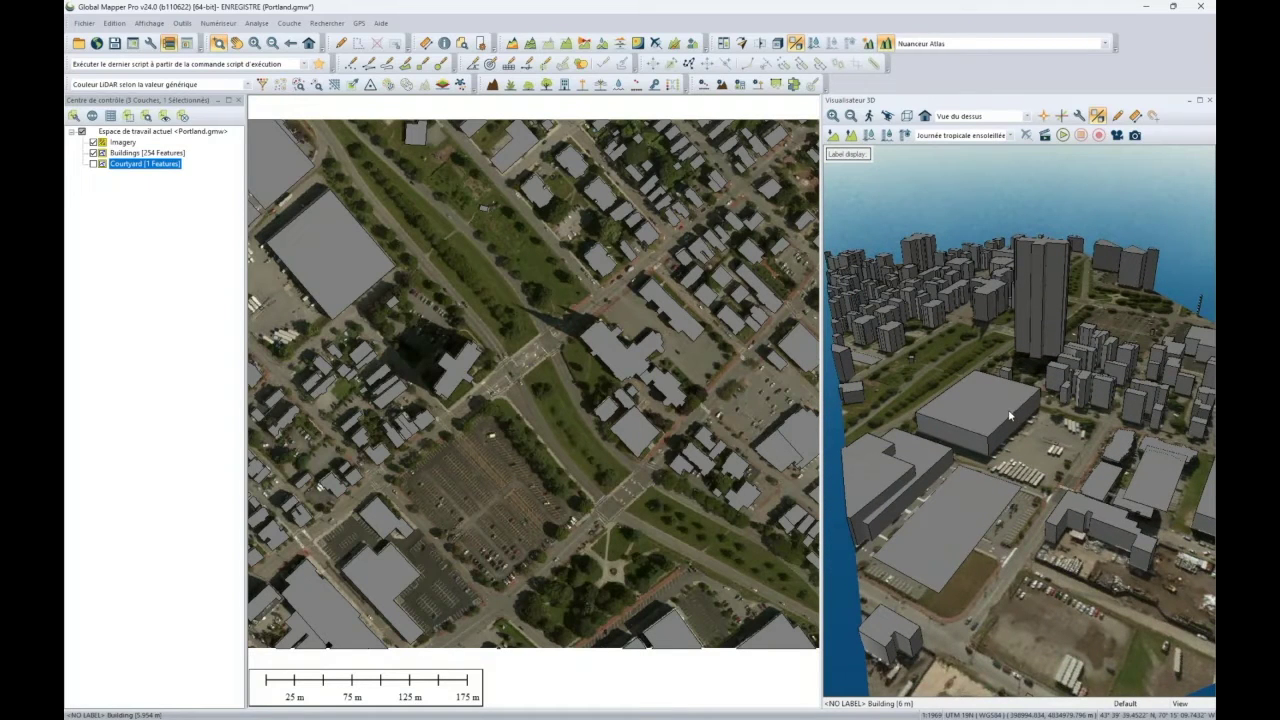
drag(1029, 376, 964, 361)
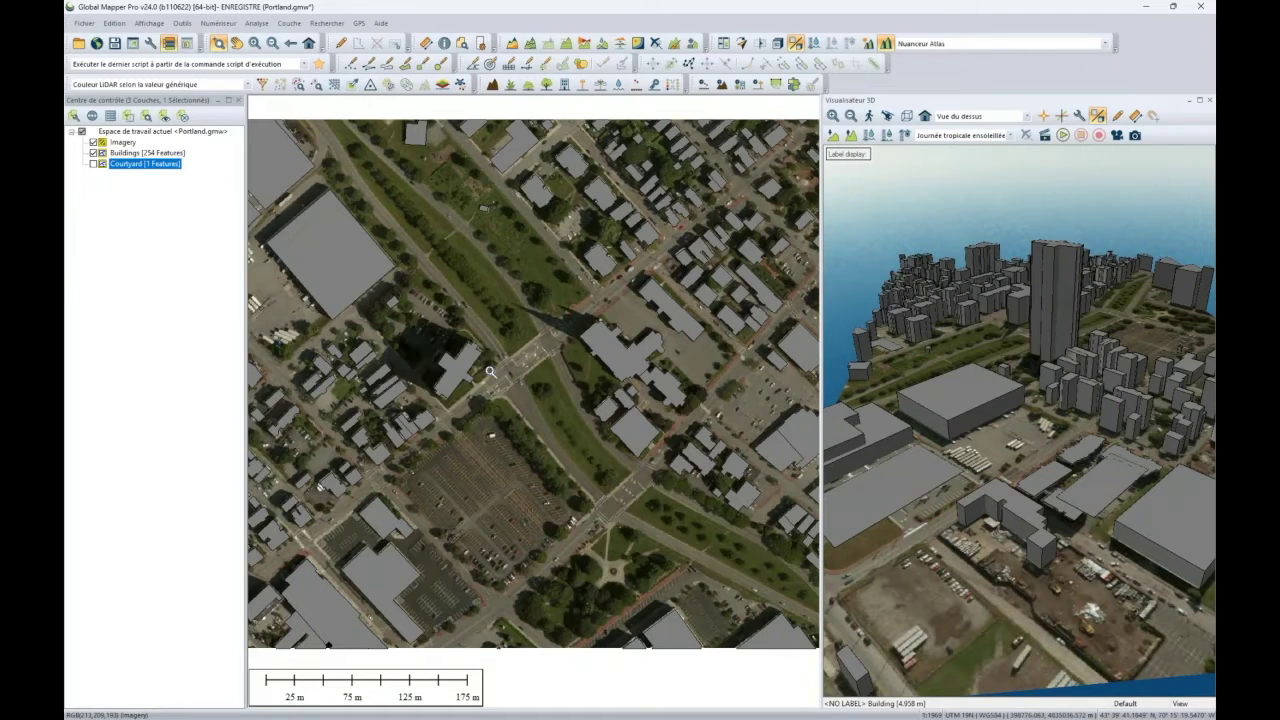
Use one style for all area features of the Buildings layer, with a solid light grey fill (RGB 192, 192, 192)
click(161, 154)
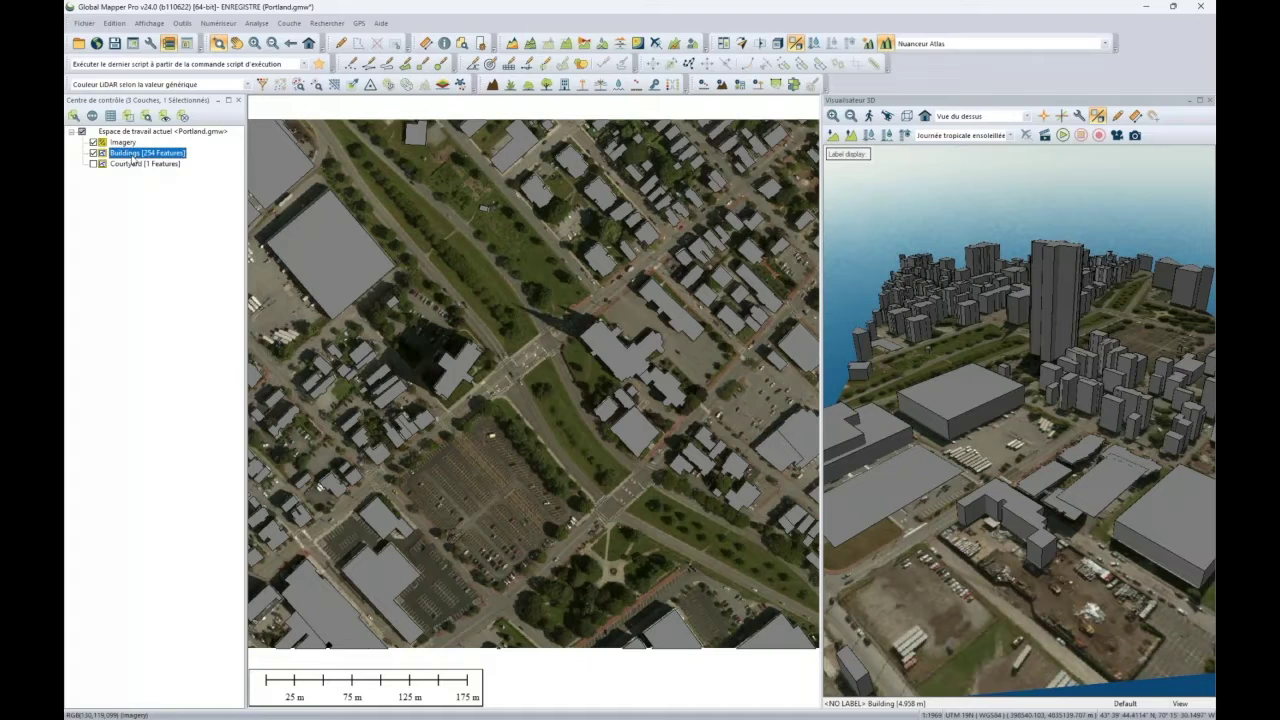
double_click(135, 157)
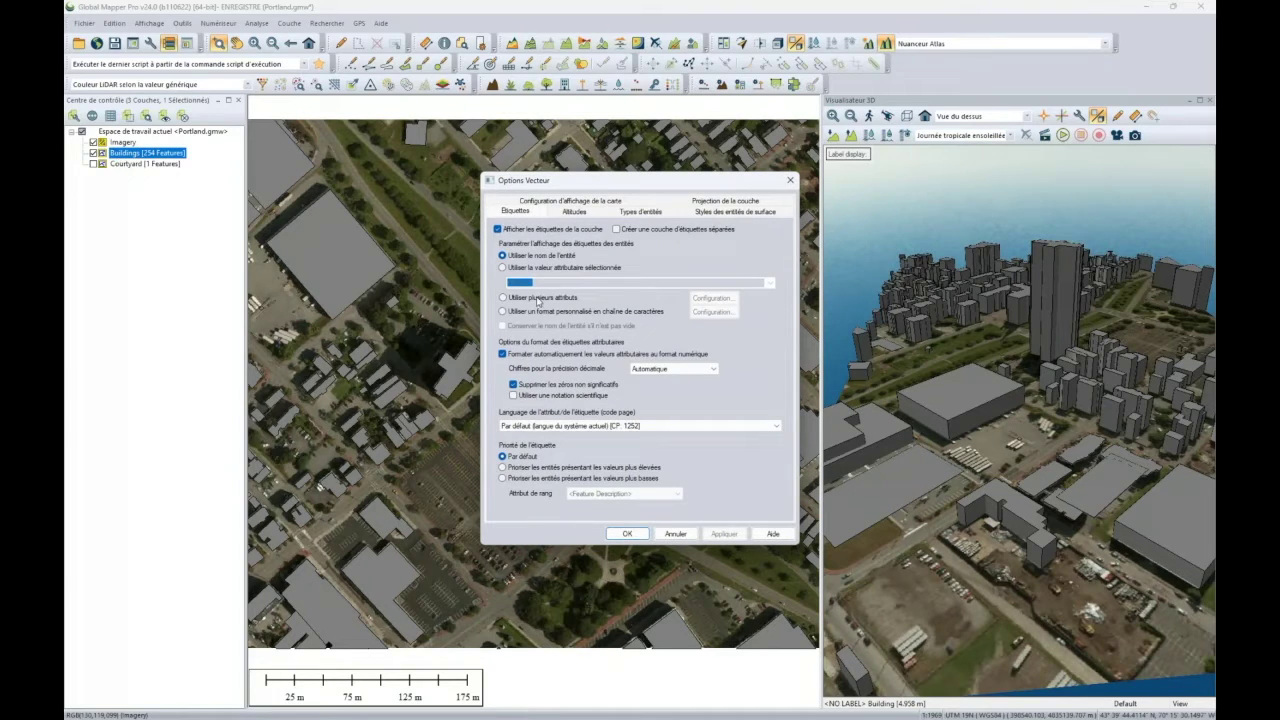
click(704, 213)
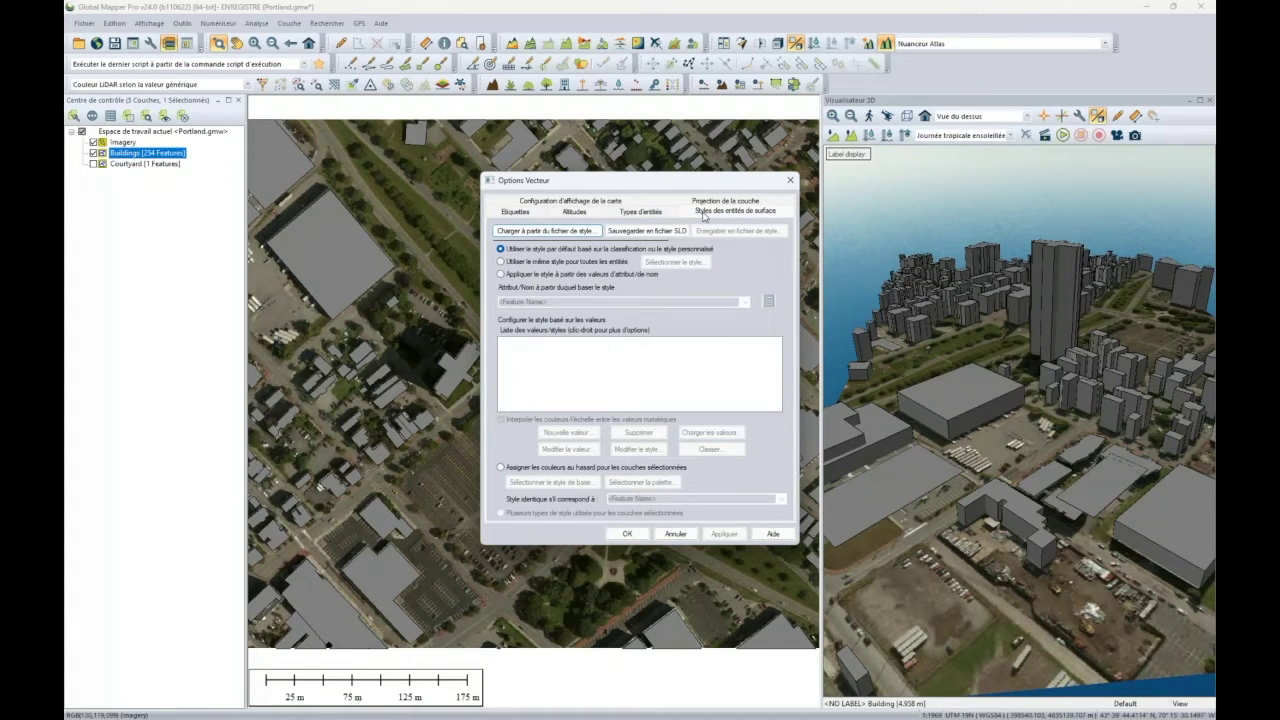
click(563, 262)
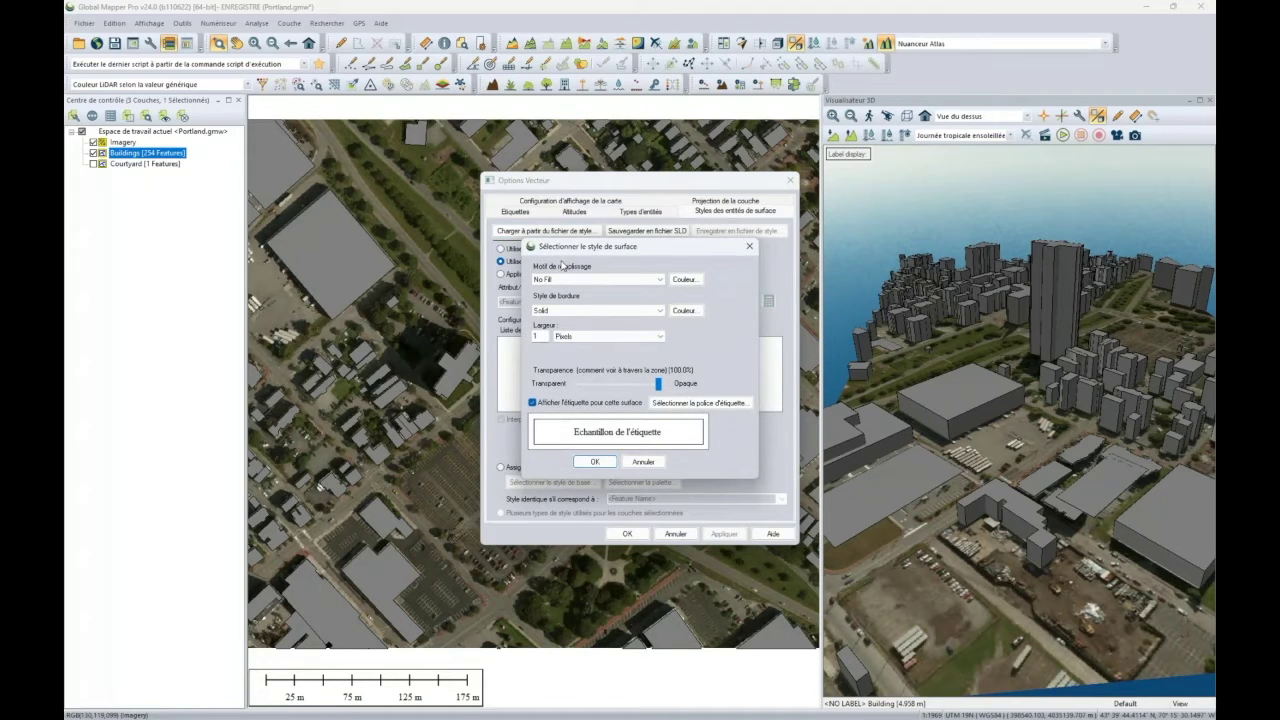
click(686, 280)
click(562, 355)
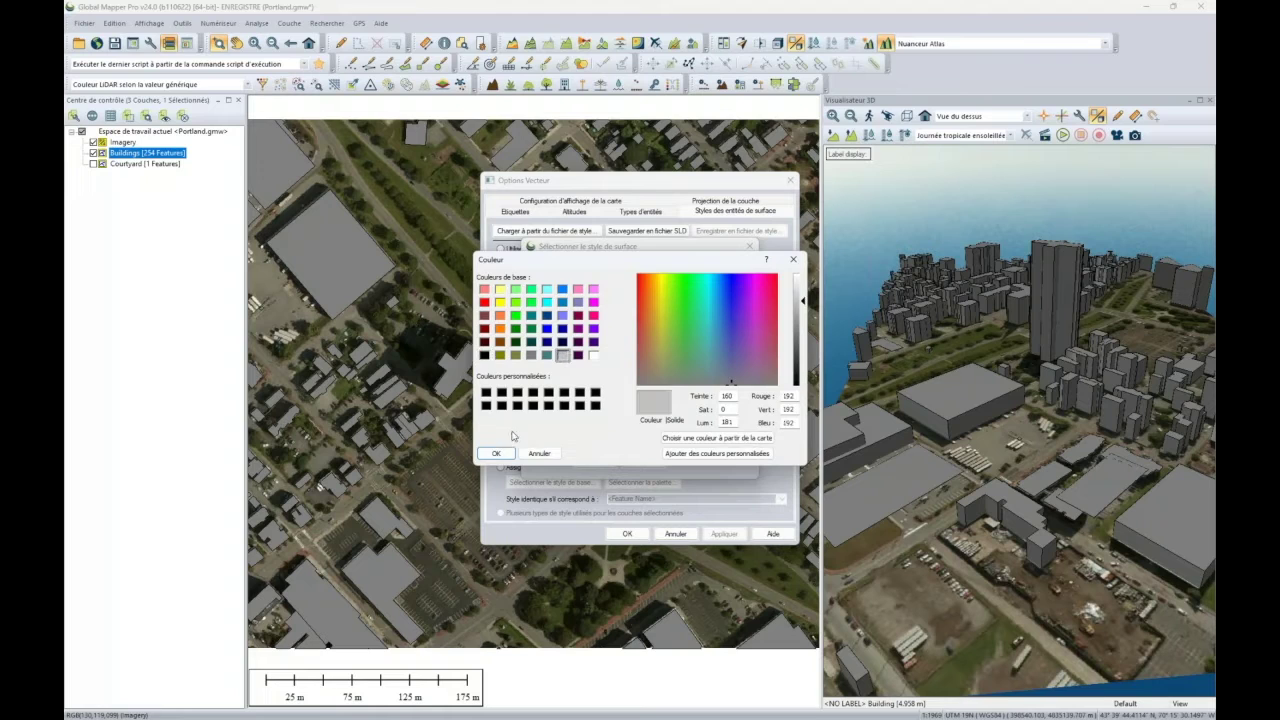
click(498, 453)
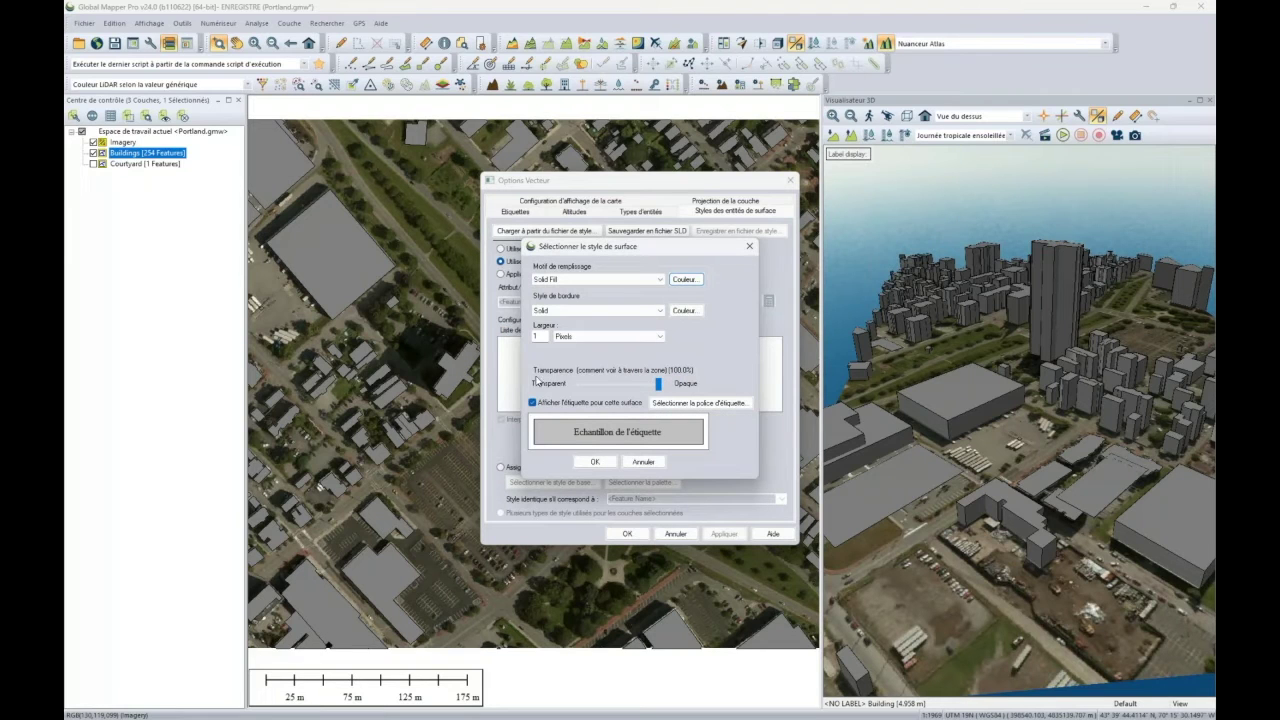
Set the Buildings border style to Null, make the style partly transparent and apply it to the layer
click(599, 313)
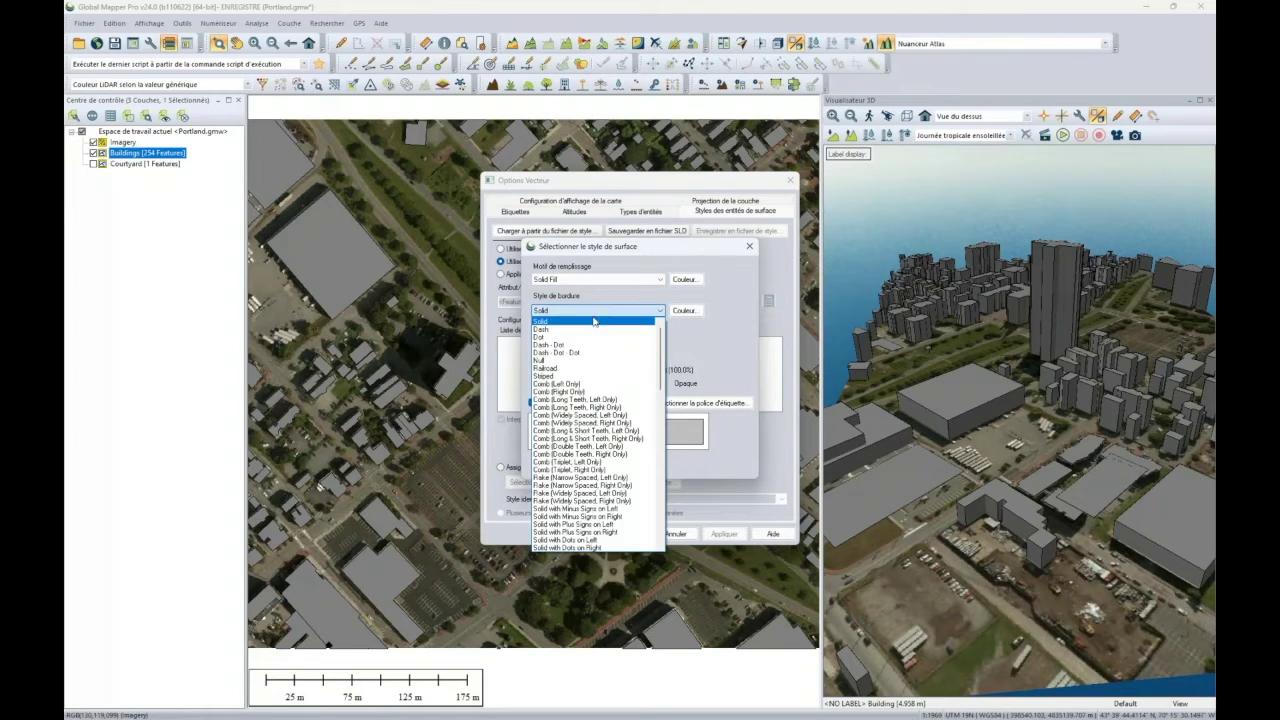
click(547, 361)
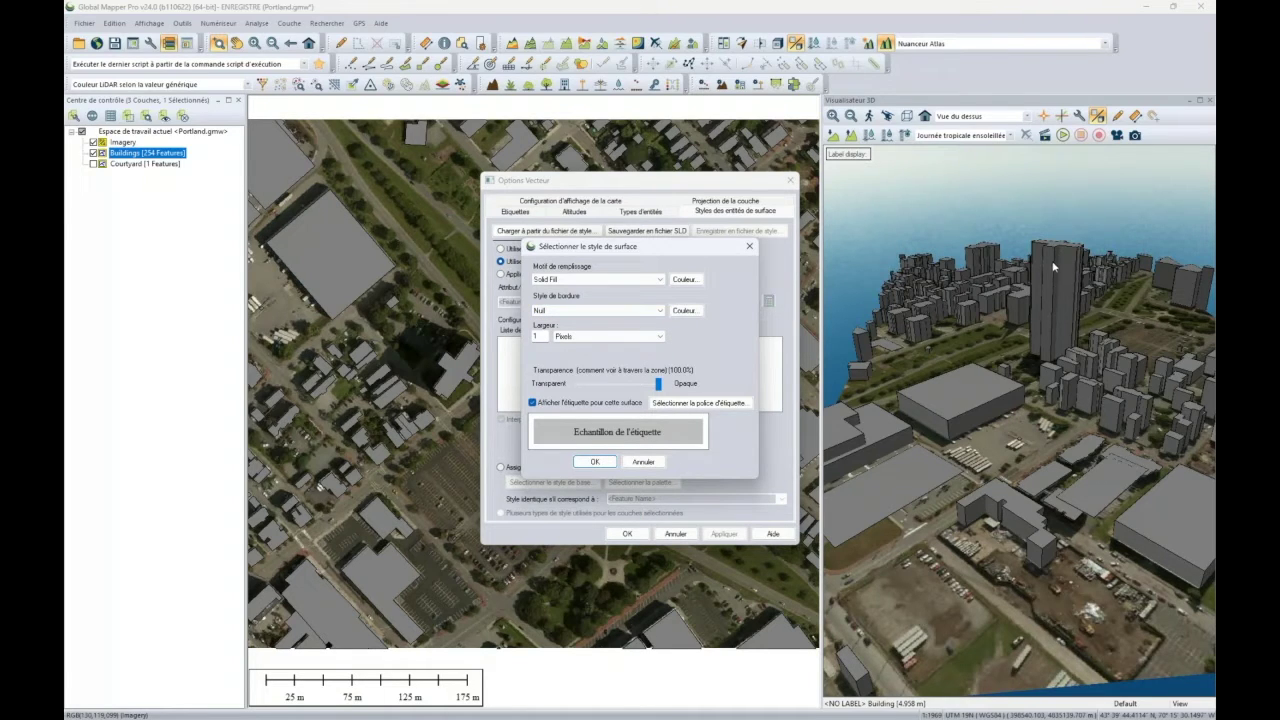
drag(658, 385, 616, 390)
click(592, 462)
click(627, 532)
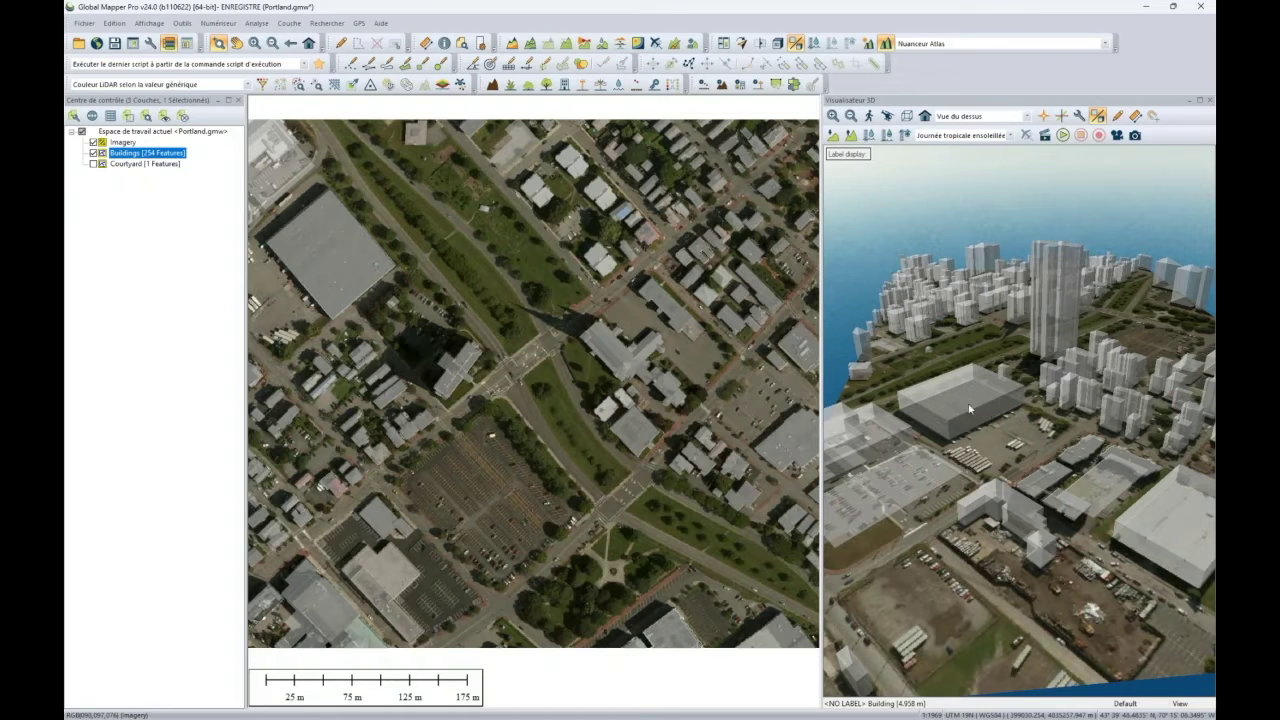
Examine the translucent buildings in the 3D view from several angles, both close up and from farther away
drag(942, 388, 1018, 377)
scroll(1020, 377, up, 2)
drag(1123, 376, 1161, 398)
drag(1019, 277, 940, 422)
scroll(963, 404, up, 1)
drag(1004, 533, 1004, 449)
mouse_move(1013, 555)
mouse_down()
mouse_move(1057, 543)
mouse_move(1032, 562)
mouse_up()
scroll(1057, 512, down, 5)
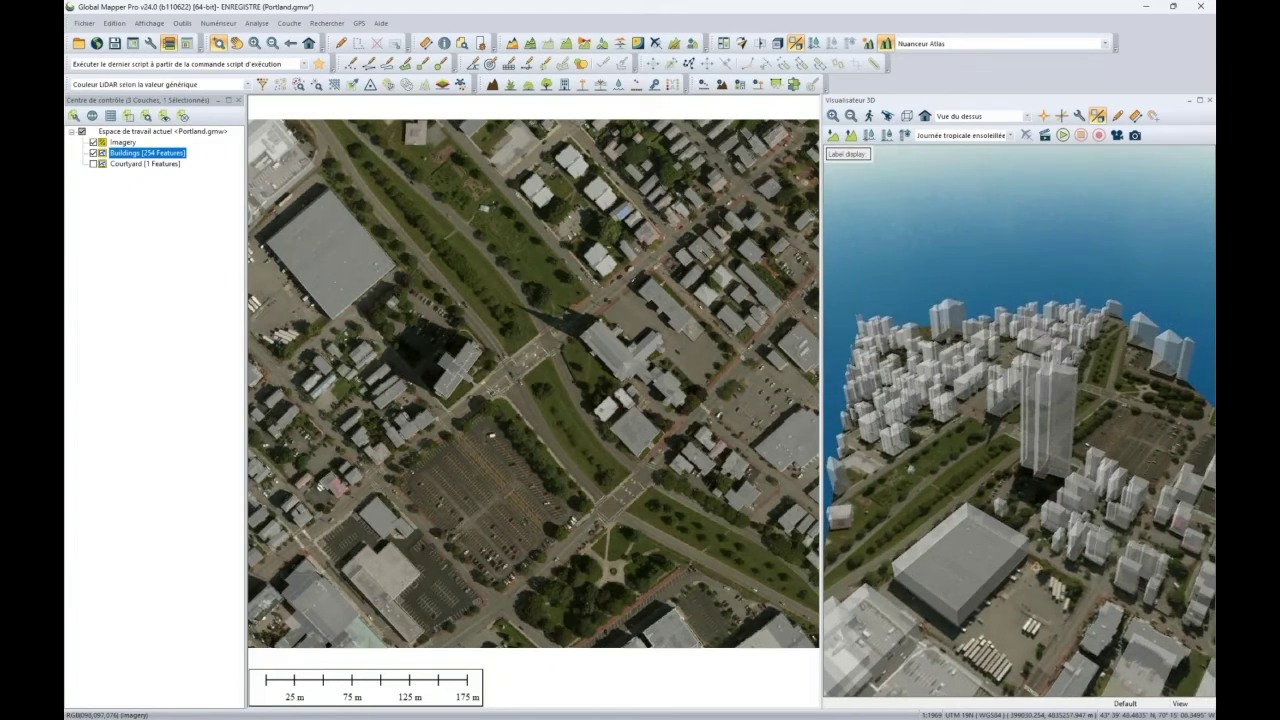
drag(1123, 530, 1021, 553)
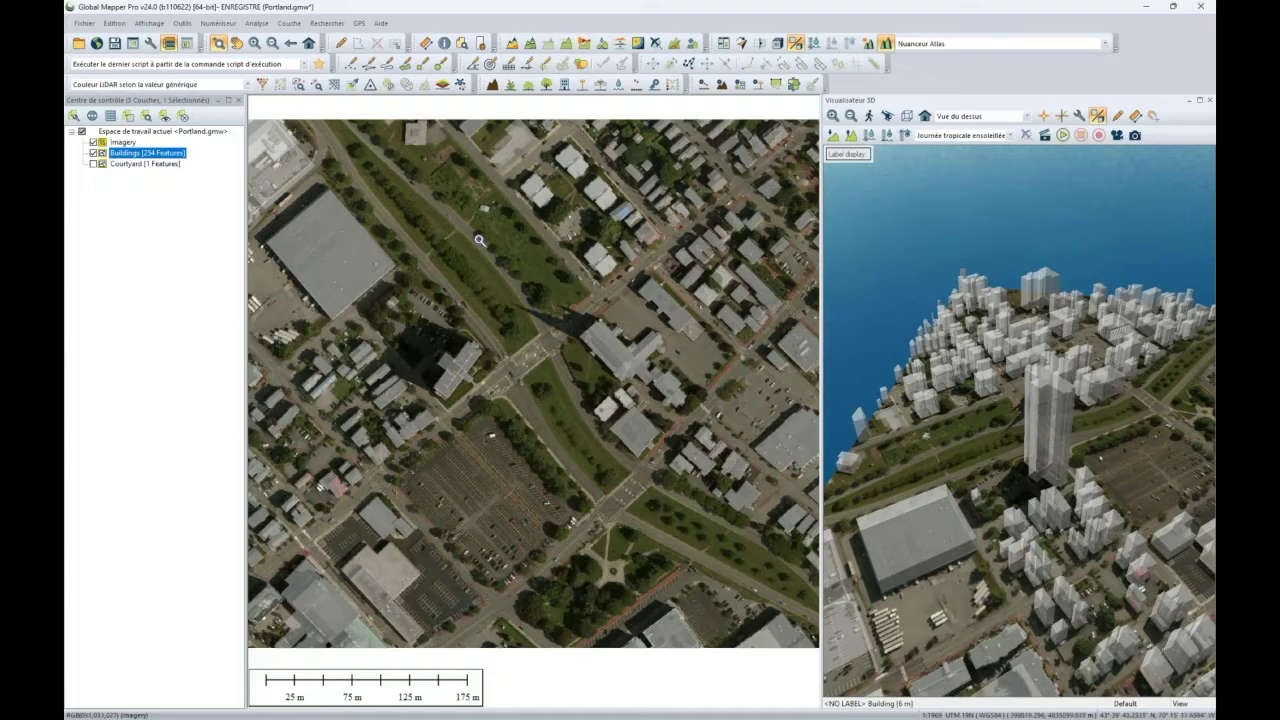
Show the Courtyard layer and add its area as an island of the surrounding building, keeping the original area undeleted
click(140, 163)
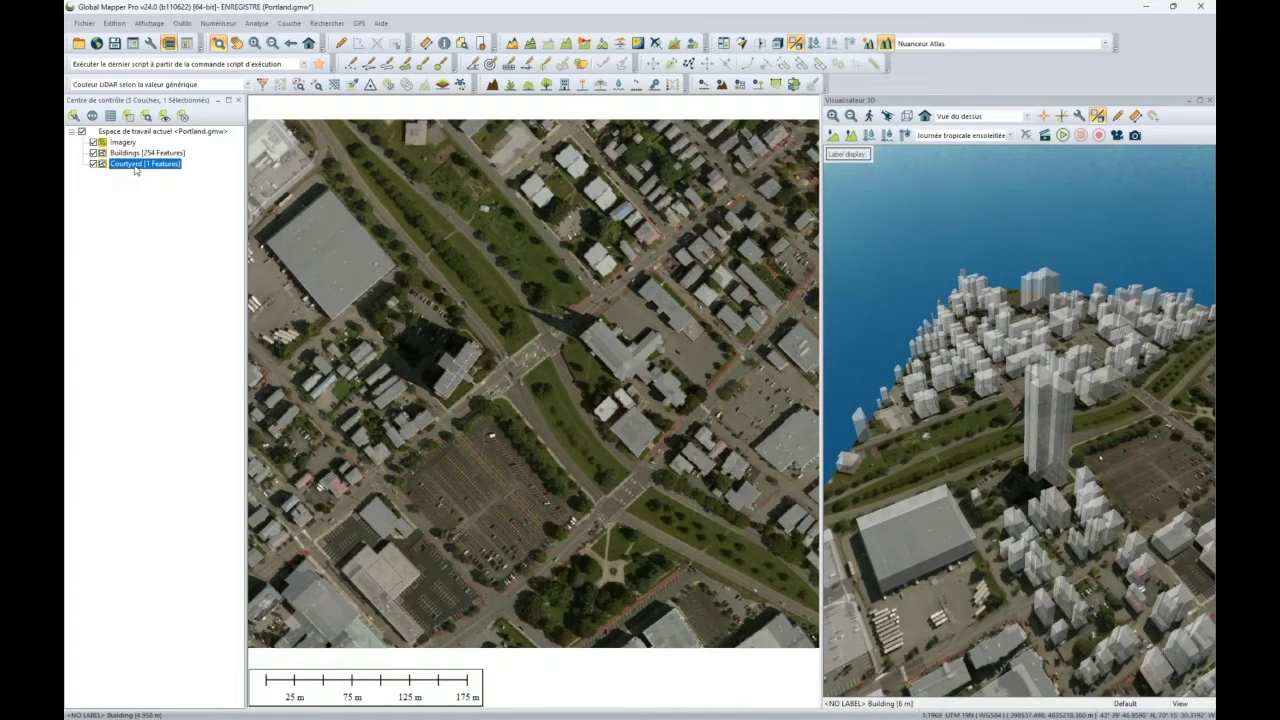
click(147, 116)
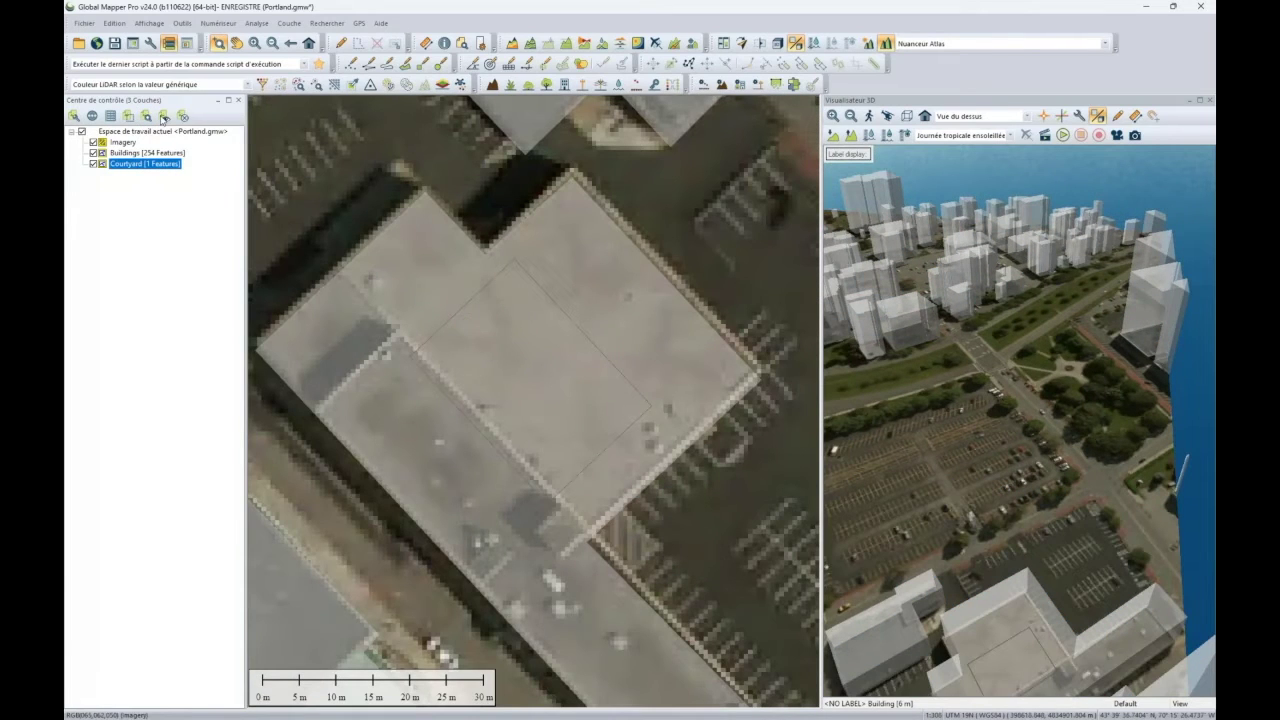
click(127, 116)
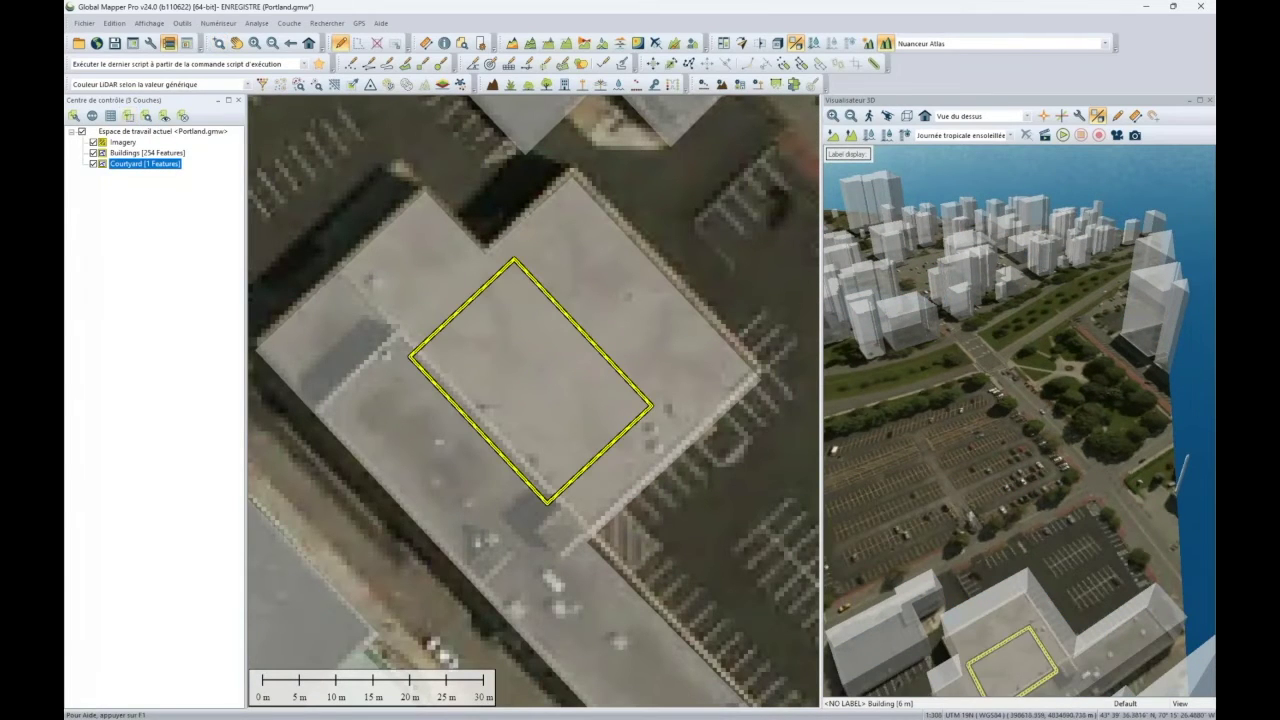
scroll(522, 362, down, 1)
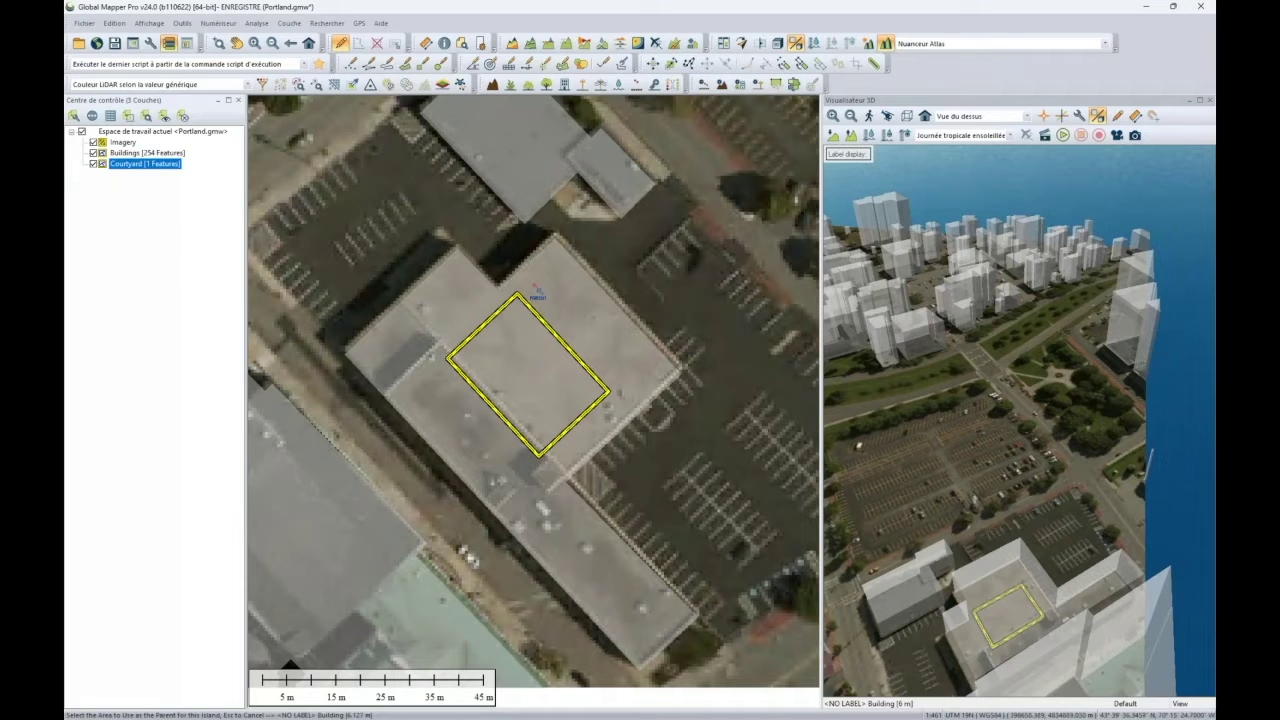
click(424, 350)
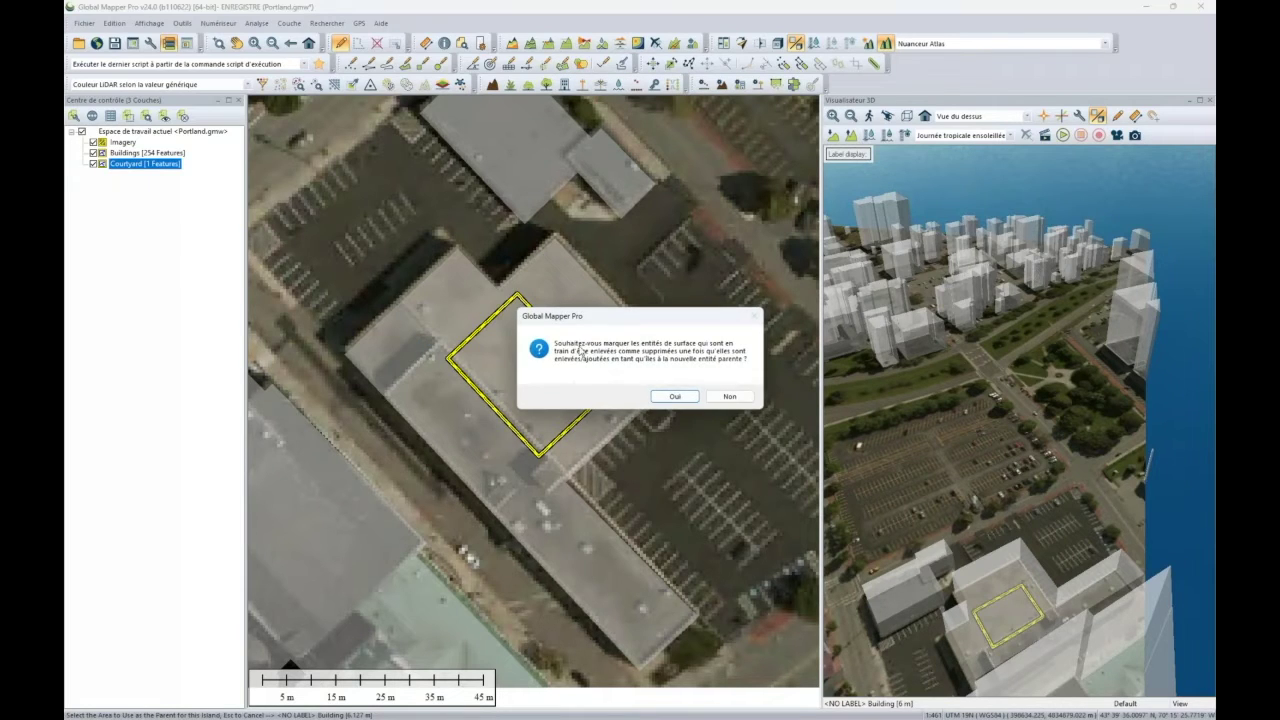
click(729, 396)
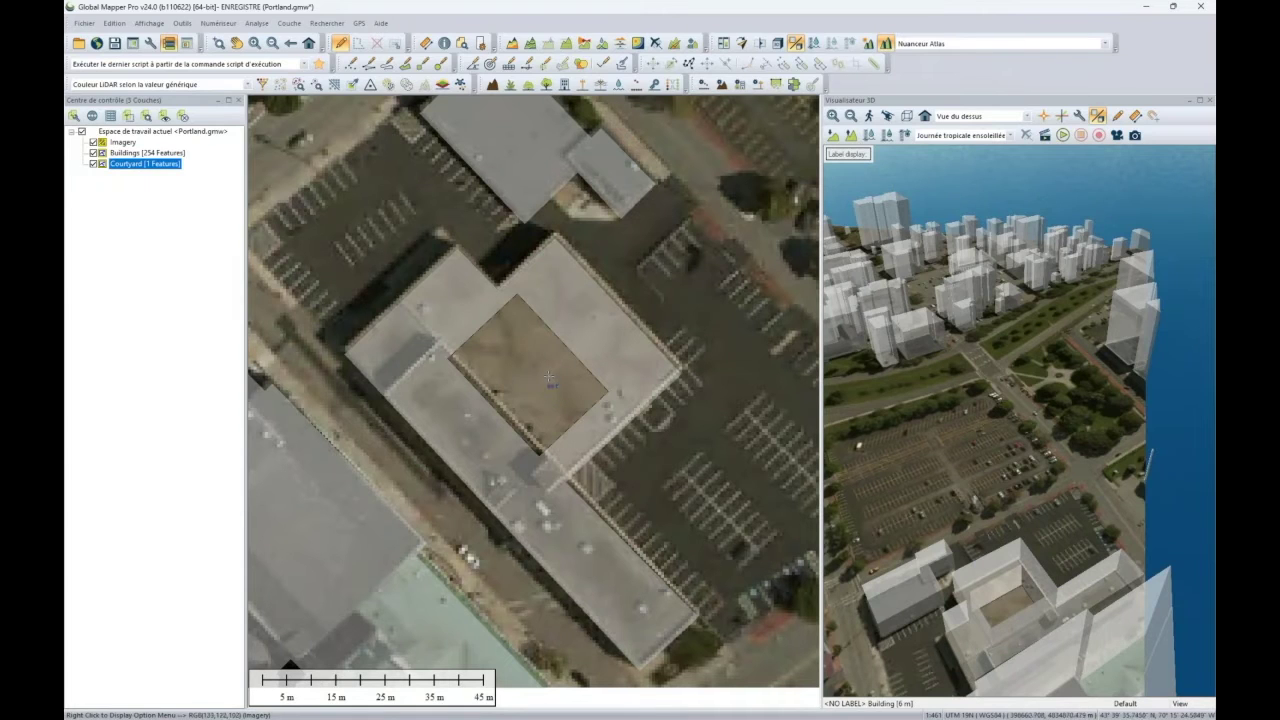
Examine the building with the courtyard opening in the 3D view from several angles and distances
scroll(980, 540, up, 5)
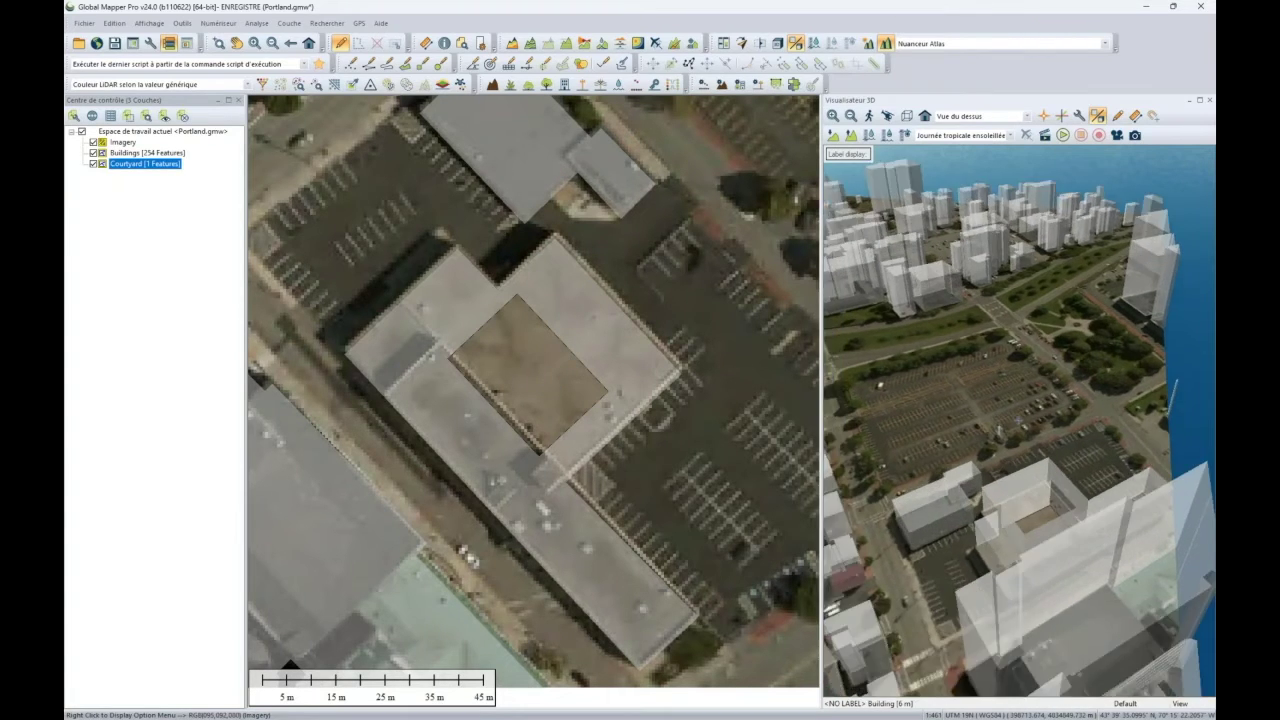
drag(980, 540, 1140, 495)
drag(1080, 420, 1046, 366)
scroll(1046, 366, up, 3)
scroll(1092, 331, up, 1)
drag(1092, 331, 1137, 392)
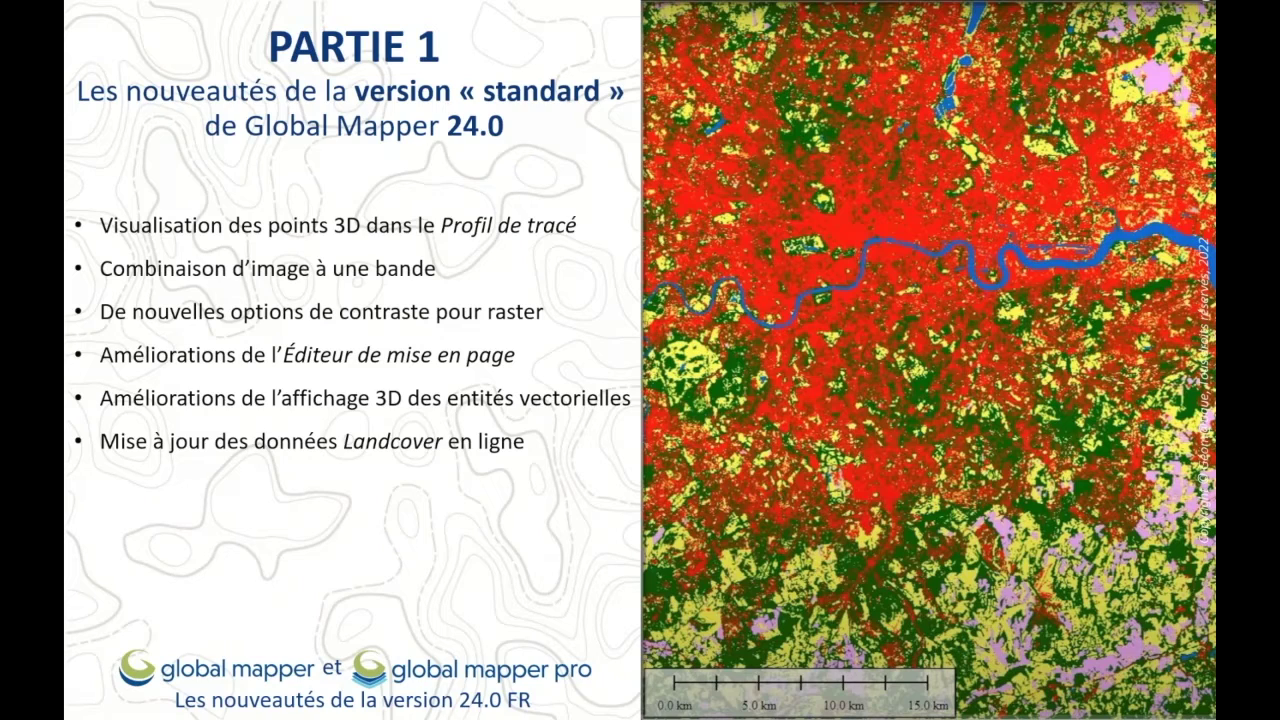
key(Right)
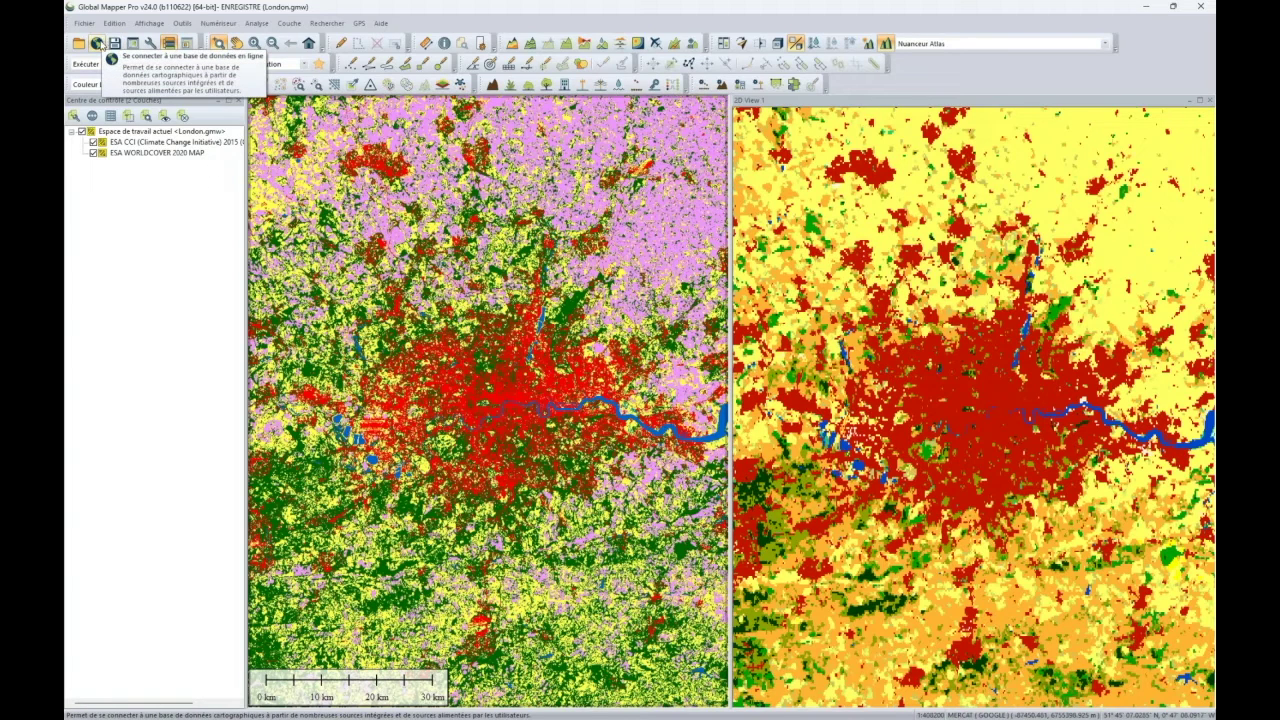
Look through the land cover sources offered among the online data, such as ESA WORLDCOVER 2020 MAP, and close the list
click(104, 44)
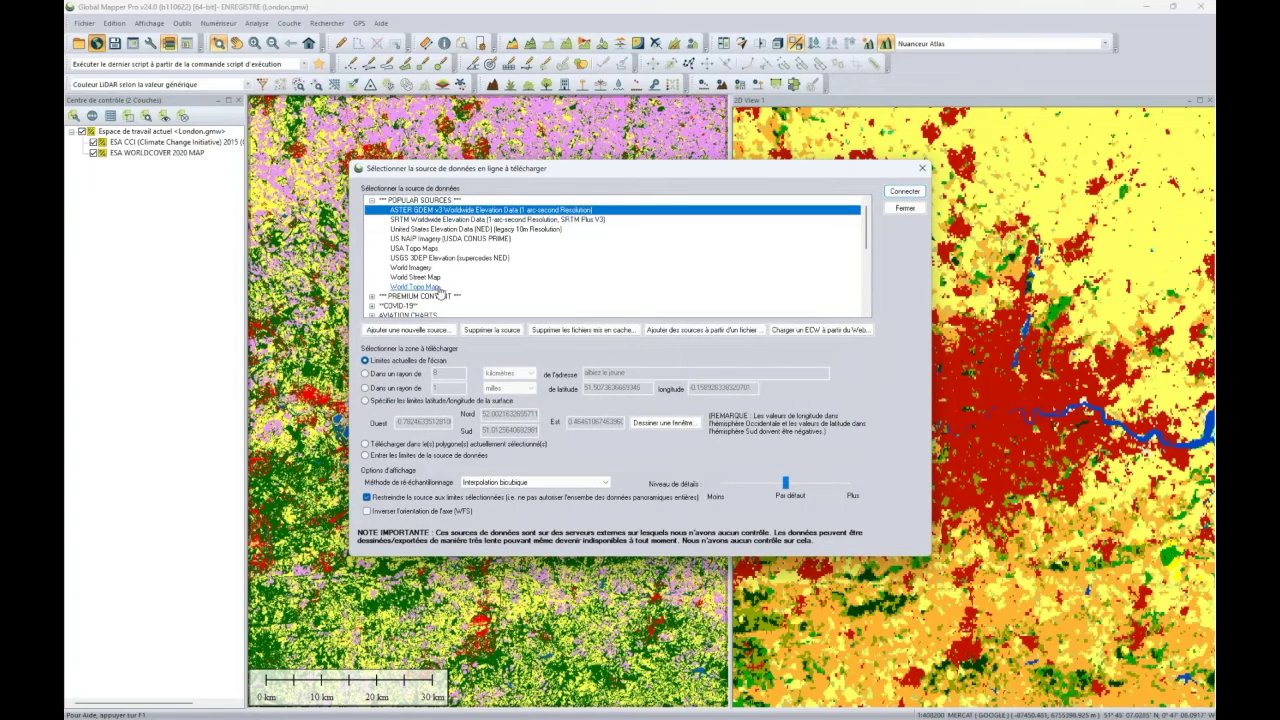
scroll(432, 281, down, 3)
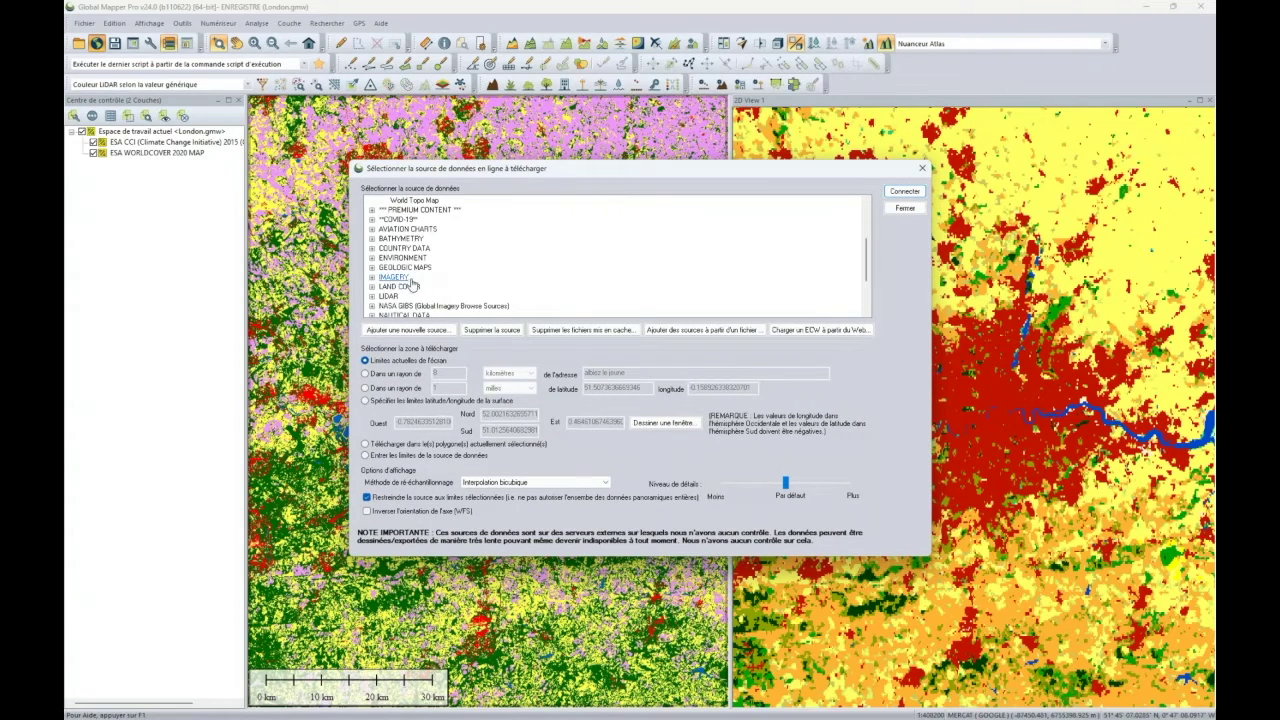
double_click(405, 286)
scroll(500, 255, down, 3)
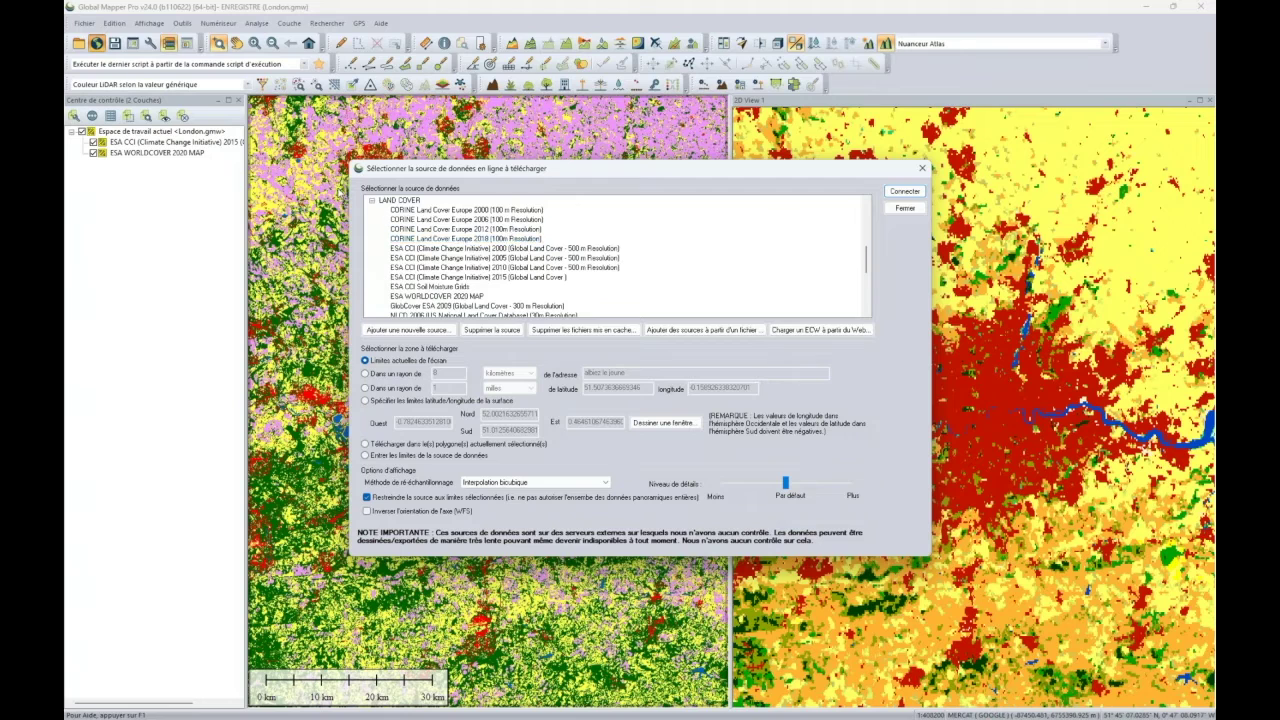
scroll(503, 224, down, 1)
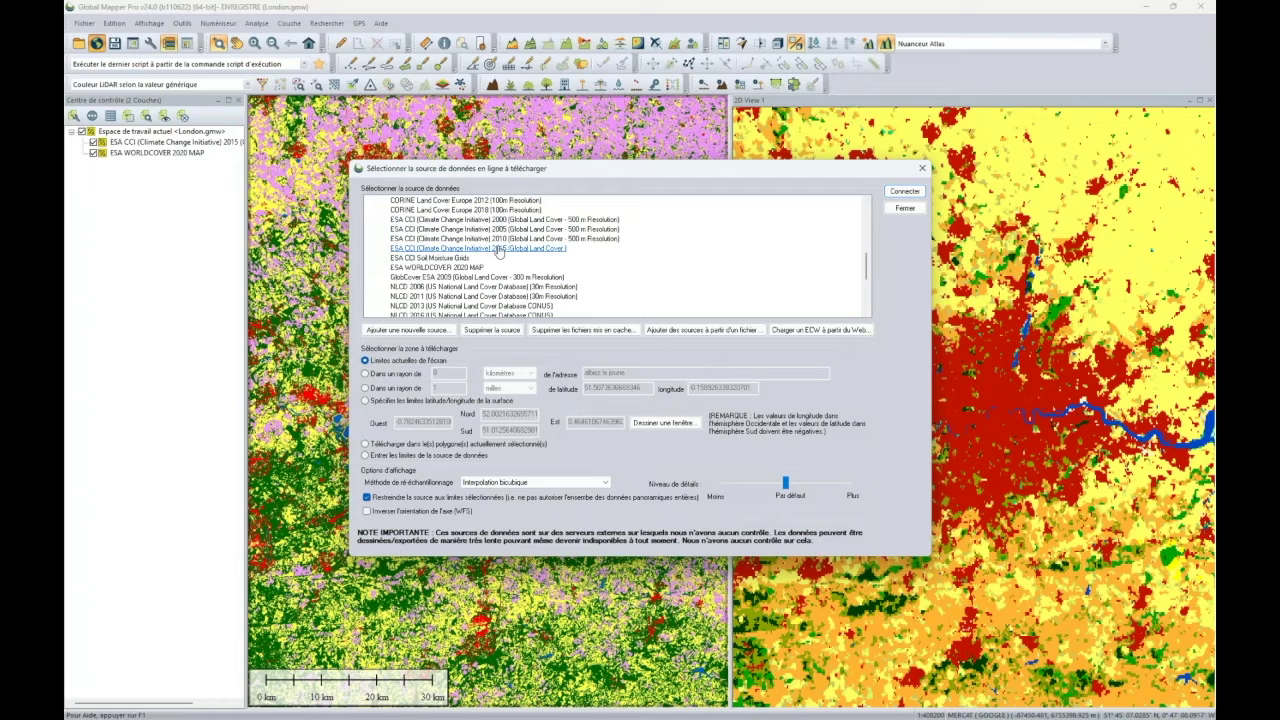
scroll(480, 260, down, 2)
scroll(467, 270, up, 4)
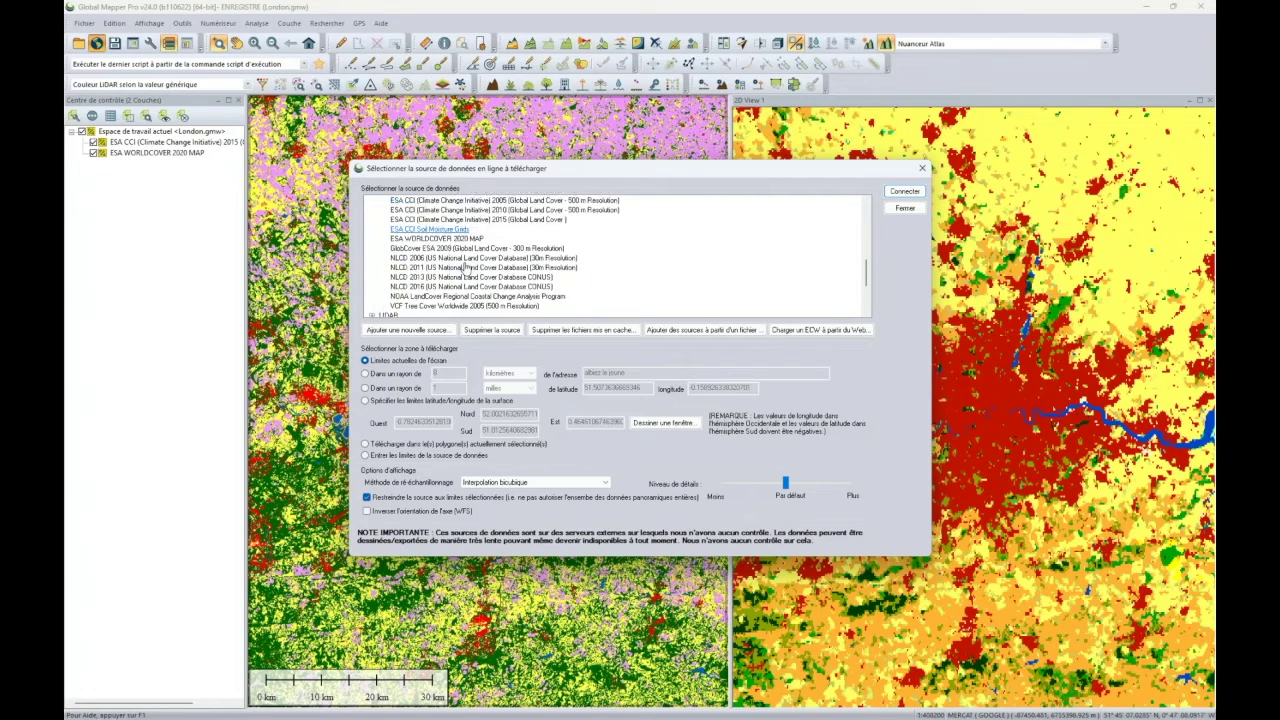
scroll(464, 301, down, 2)
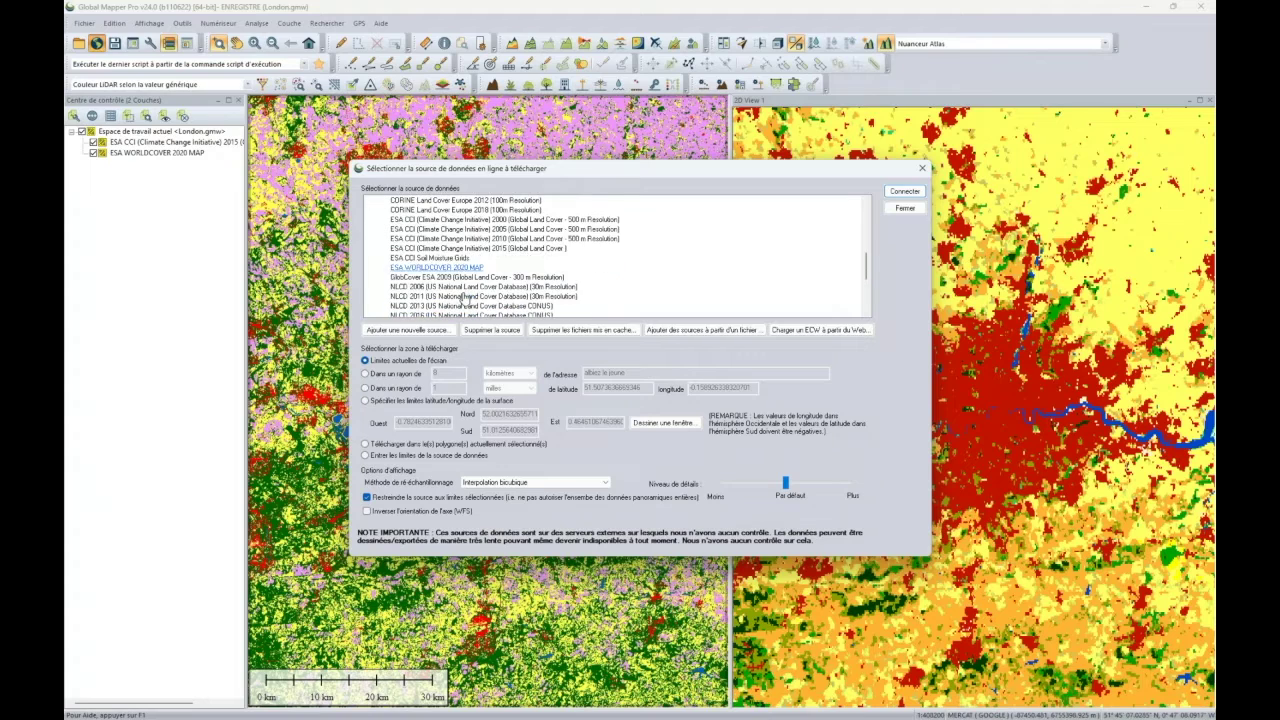
click(922, 169)
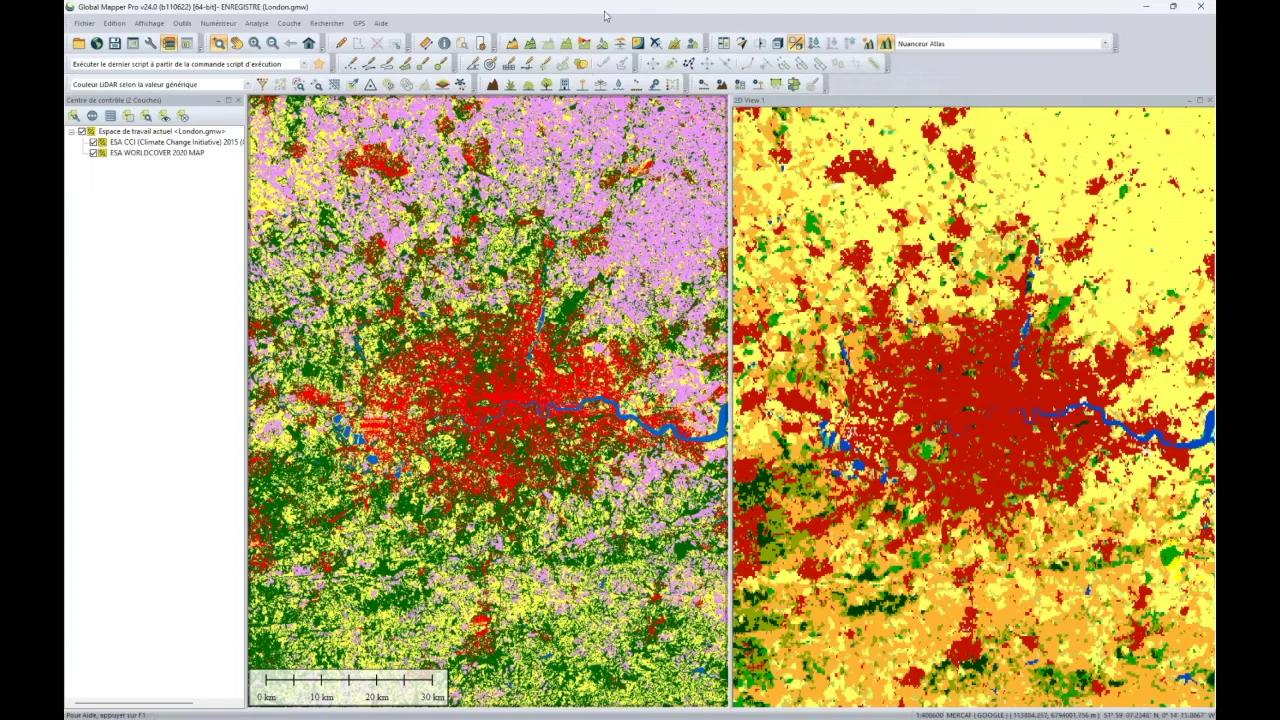
Draw a circular area of about 86.6 sq km northeast of London and link the WorldCover_PUM_V1.1 PDF file to it
click(441, 64)
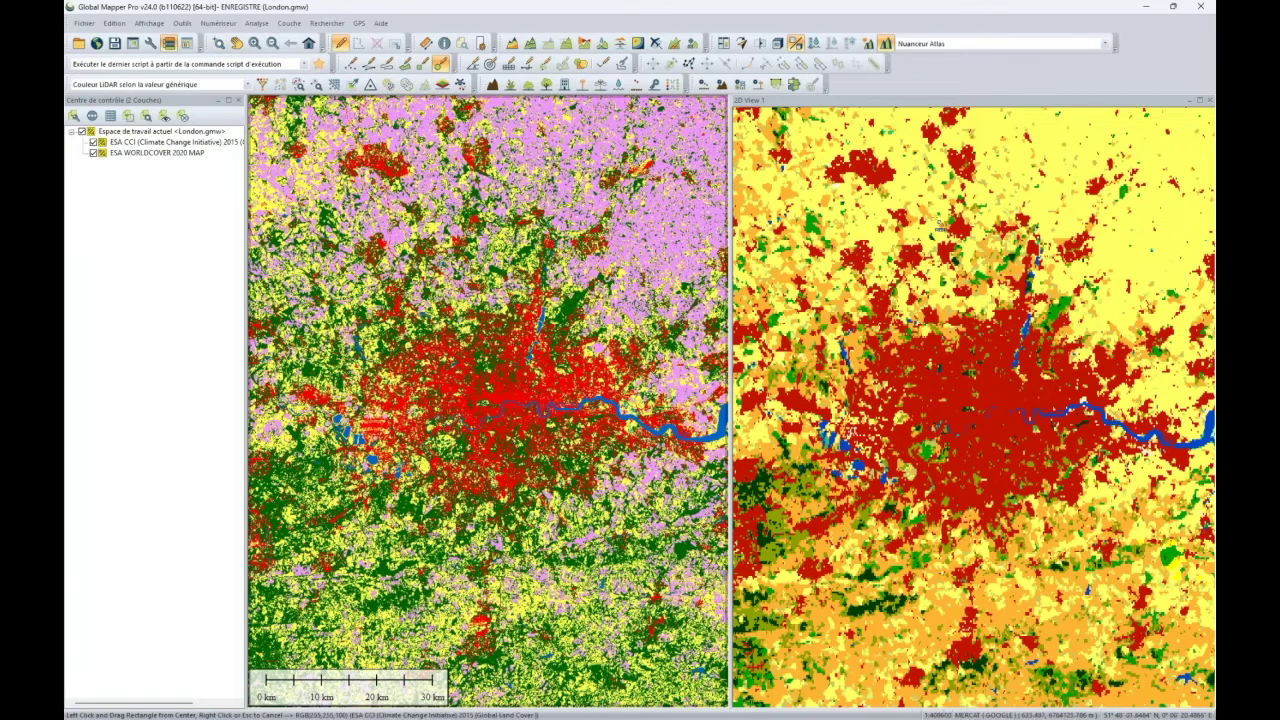
drag(1146, 152, 1172, 178)
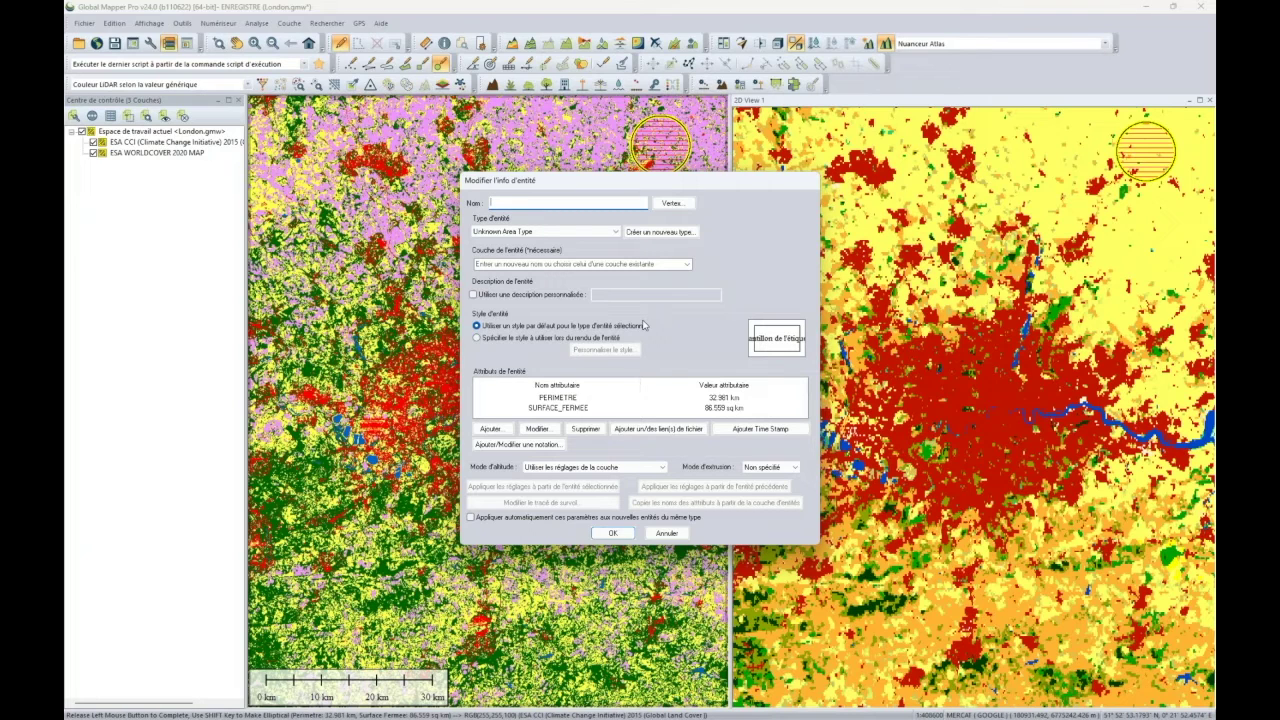
click(660, 430)
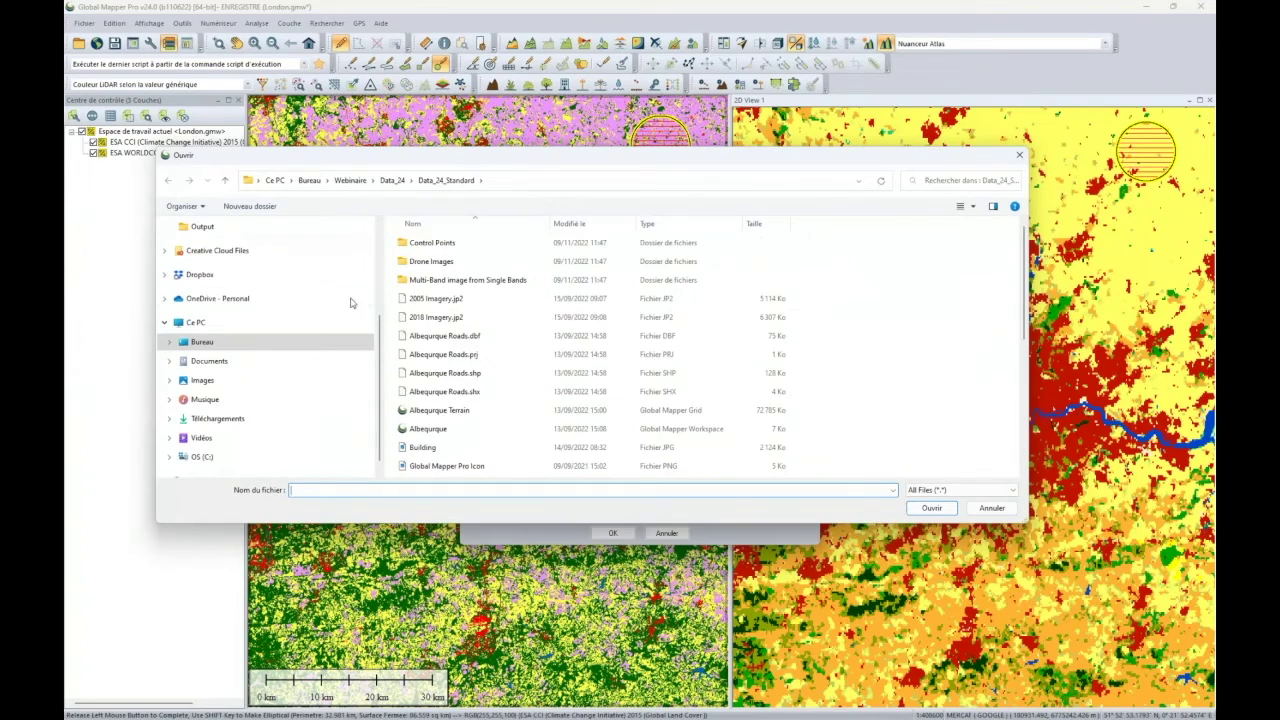
scroll(421, 287, down, 5)
click(445, 470)
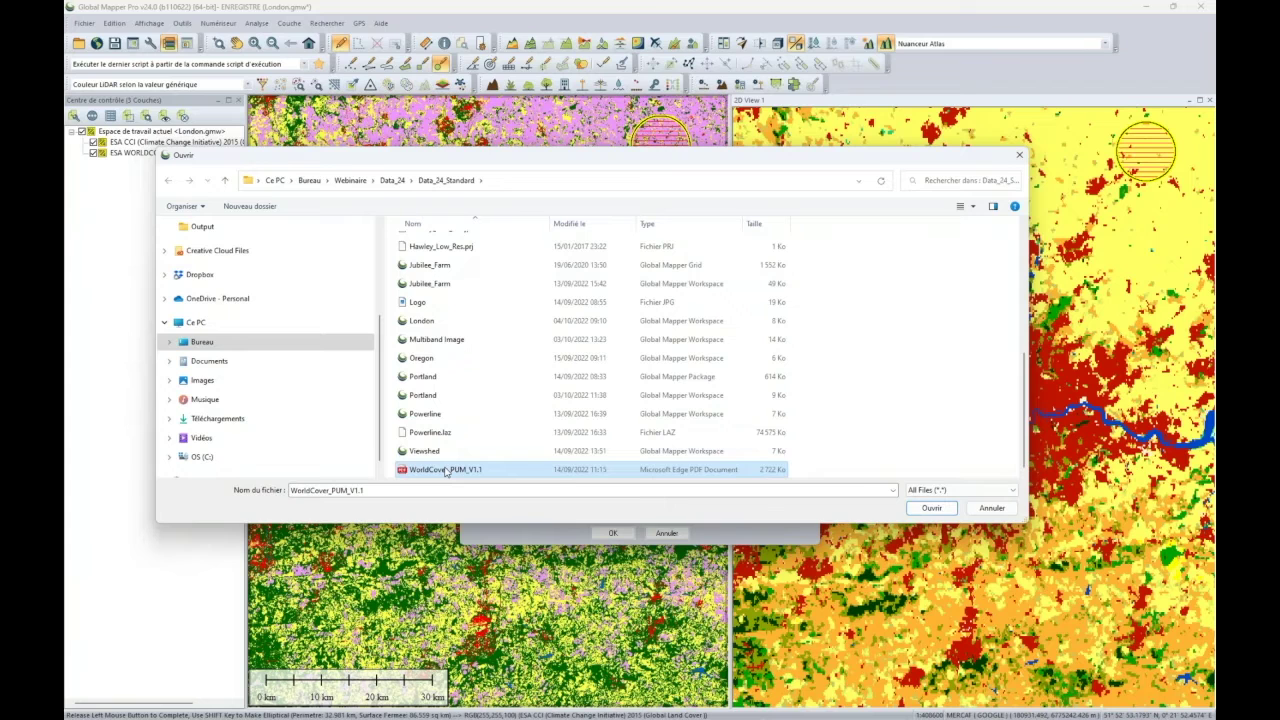
click(931, 508)
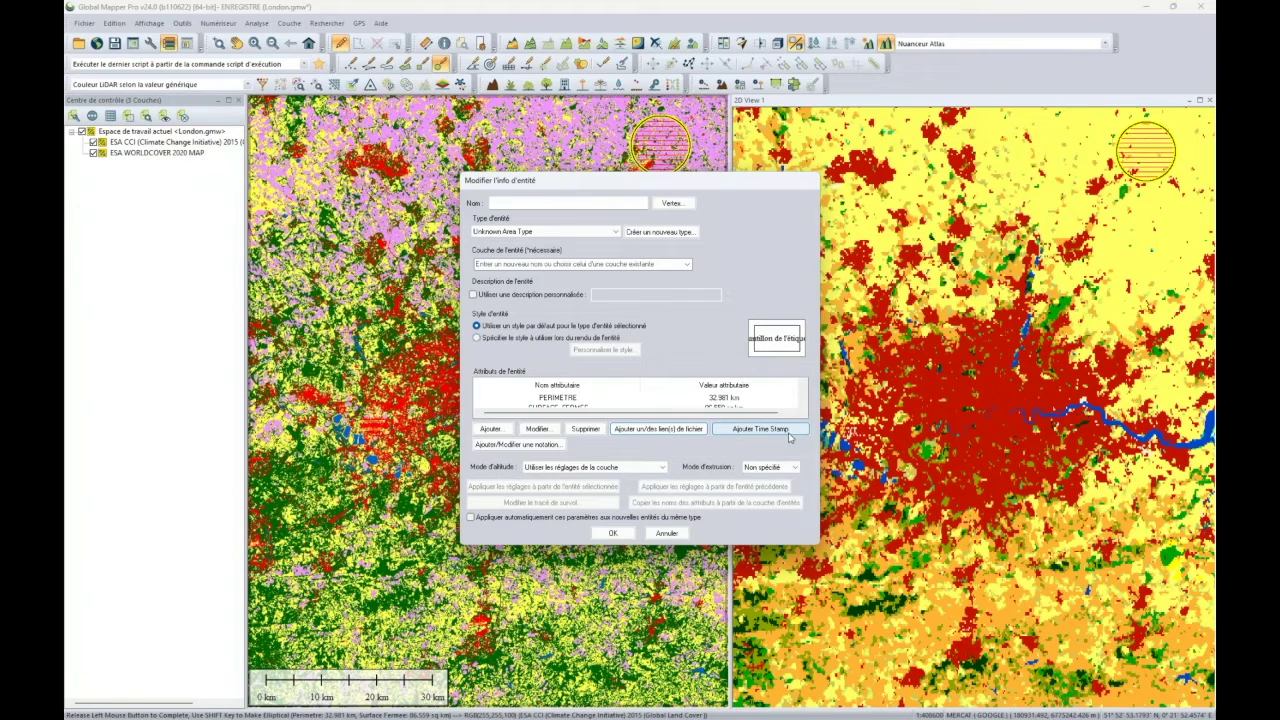
Append #page=13 to the PDF path in the circle's FILE_LNK_1 attribute
click(737, 399)
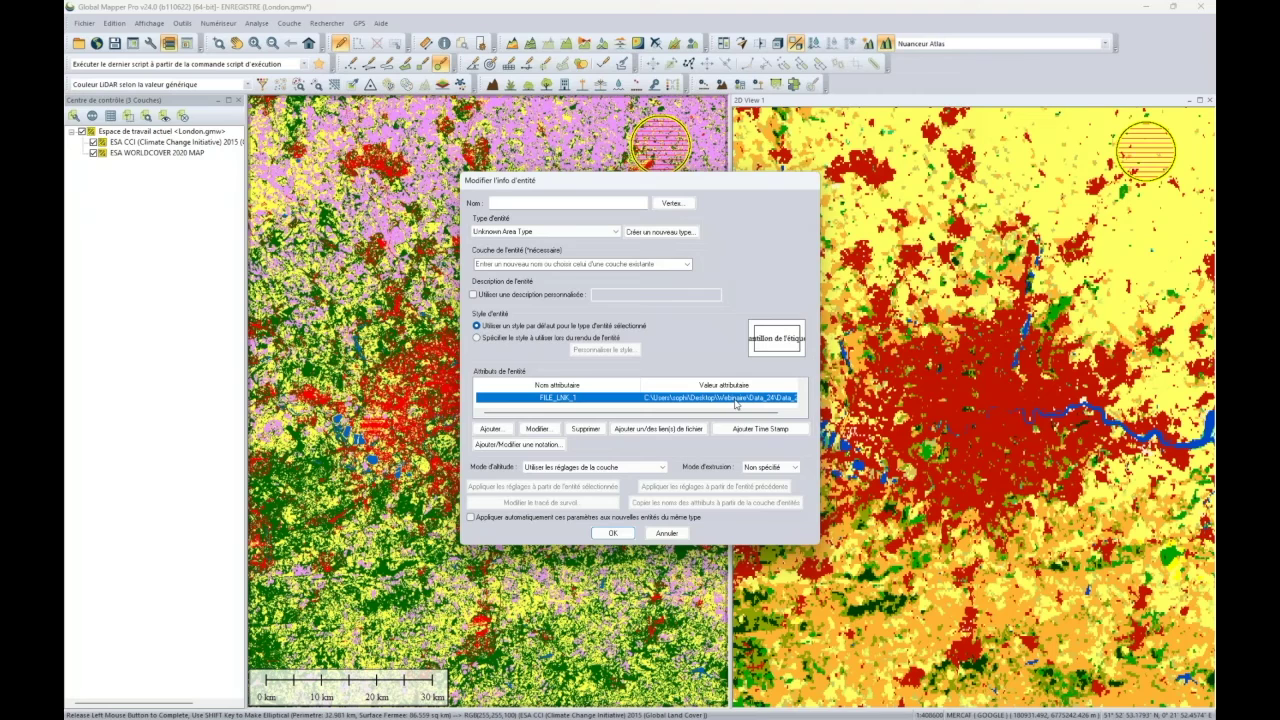
click(538, 428)
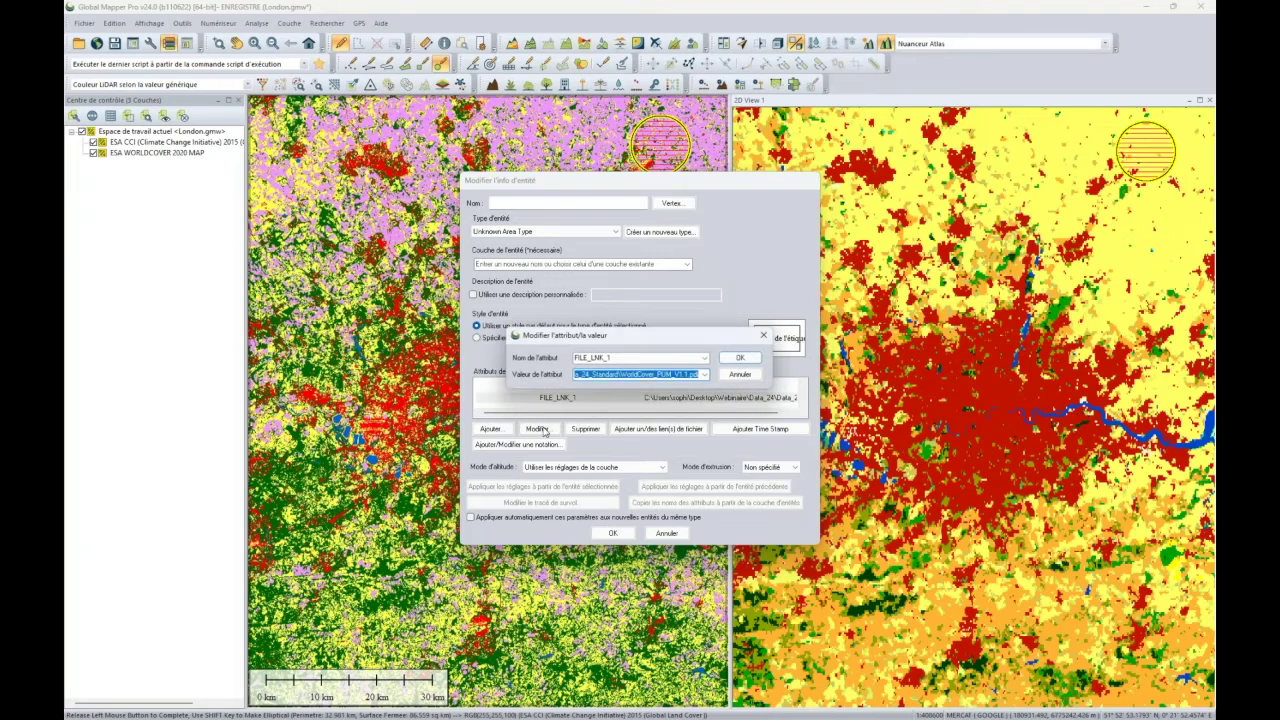
drag(771, 388, 1112, 389)
click(846, 375)
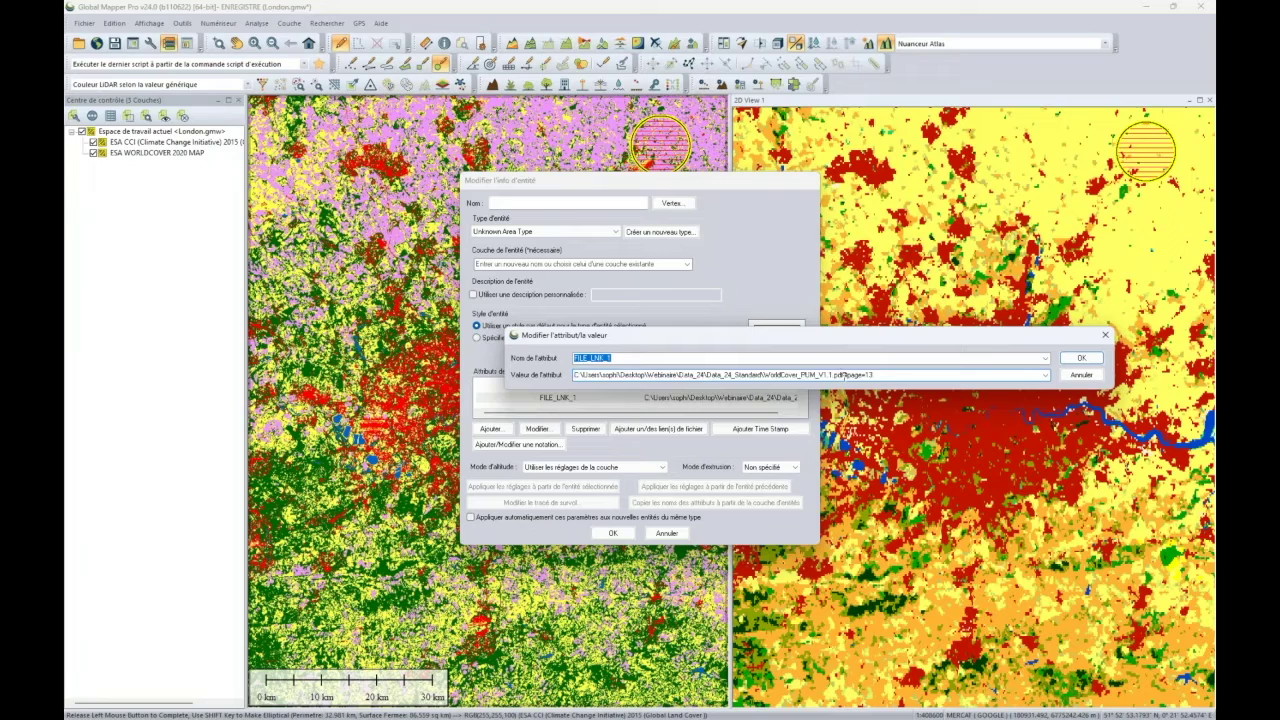
mouse_move(845, 375)
mouse_down()
mouse_move(905, 377)
mouse_move(843, 377)
mouse_up()
key(Delete)
text(page)
text(=13)
click(1081, 357)
Assign the circular area to a new layer named Légende and create the feature
click(622, 535)
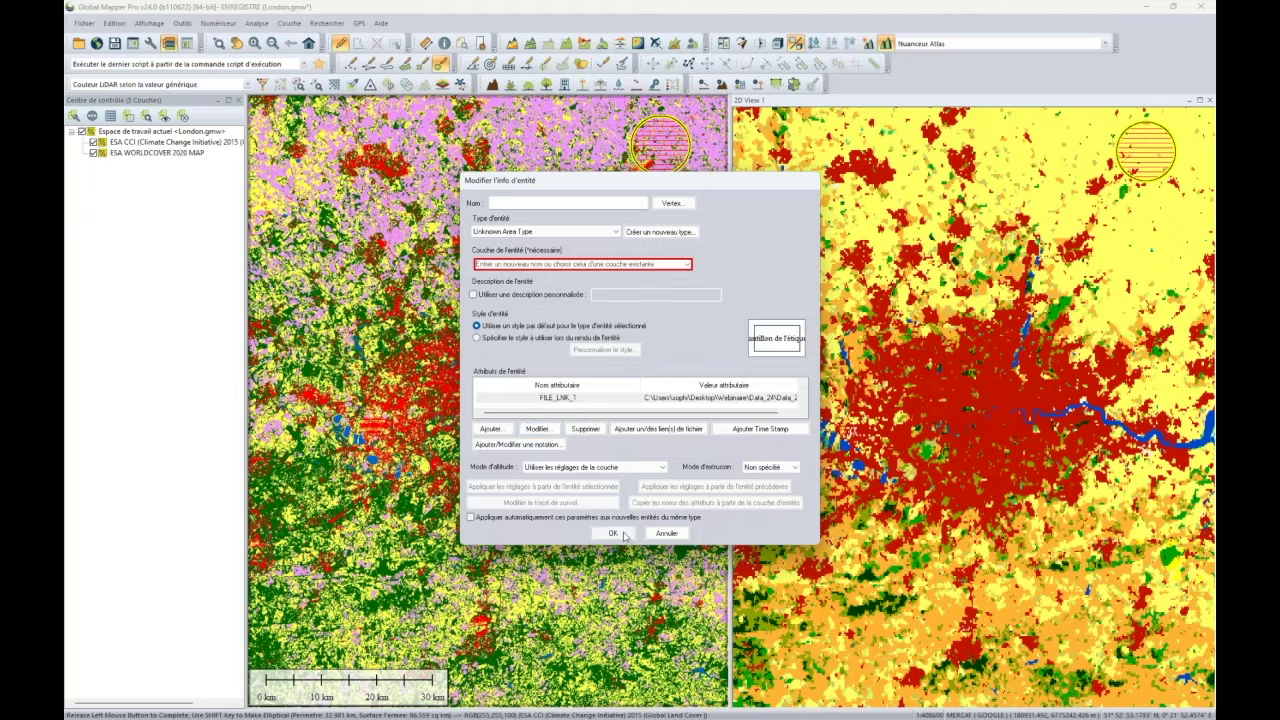
click(535, 263)
text(Légende)
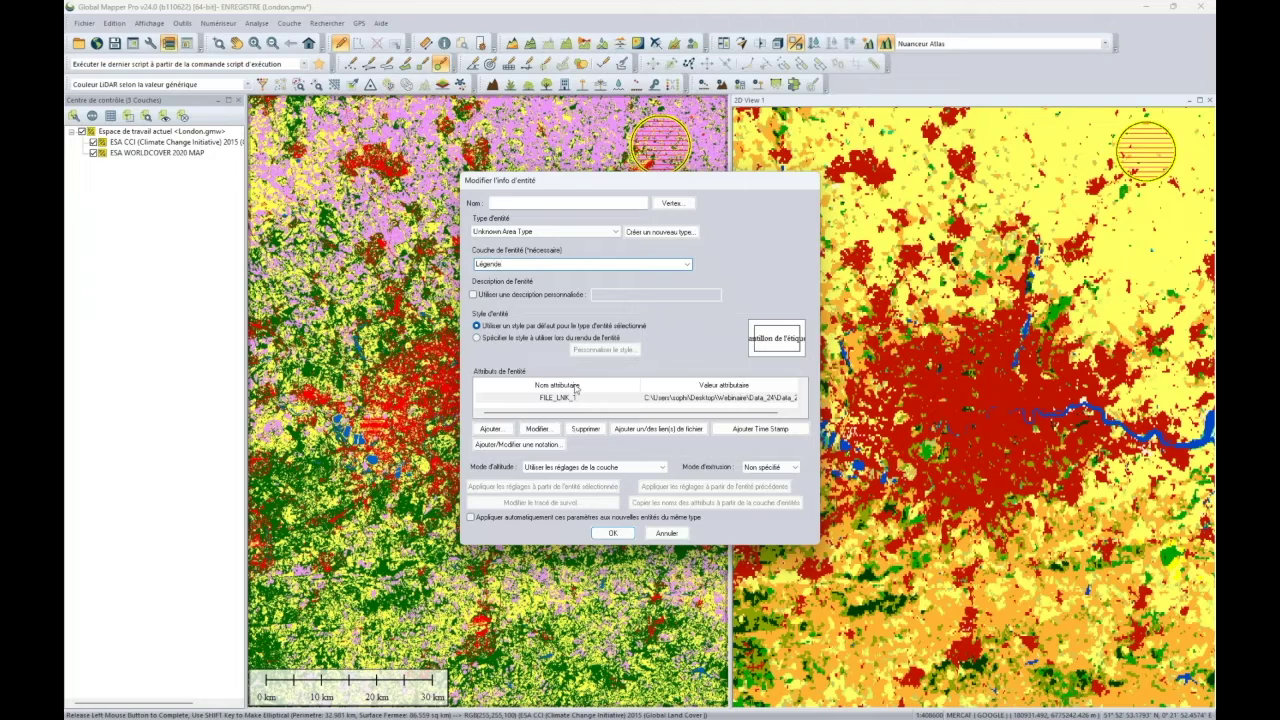
click(612, 533)
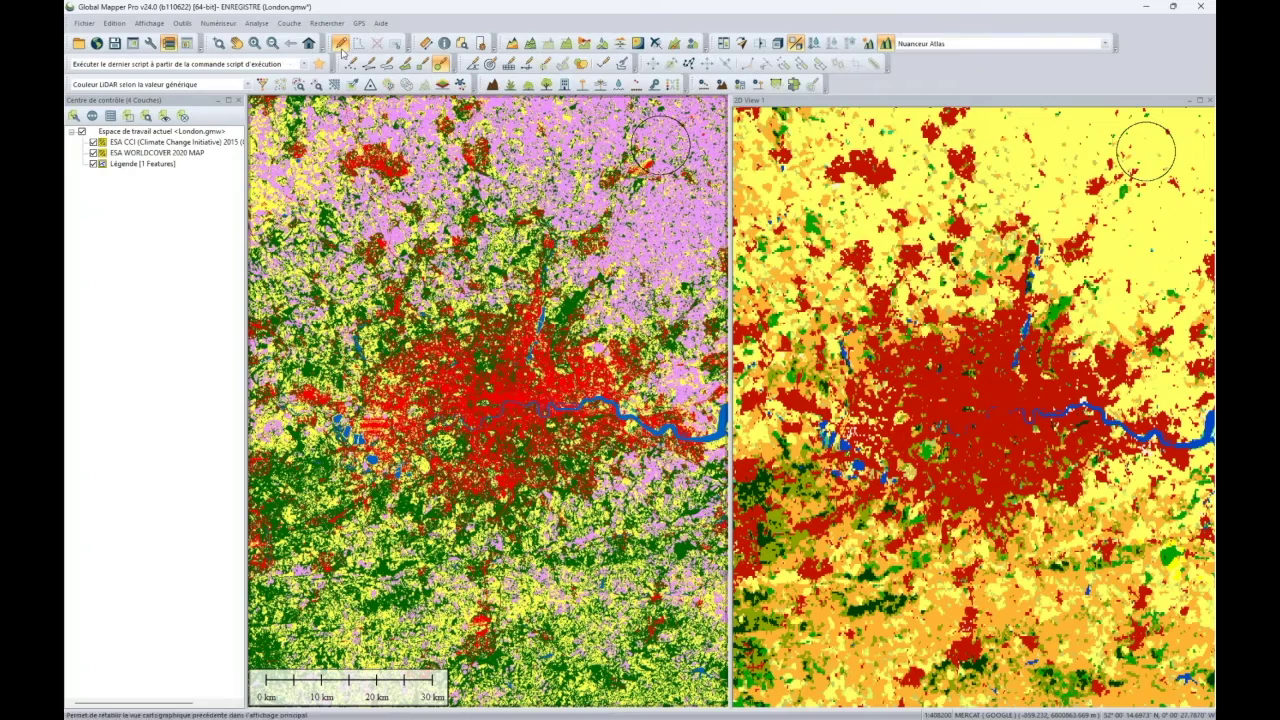
Query the circle, open its FILE_LNK_1 link as a file in Windows and decline making Acrobat the default PDF application
click(444, 43)
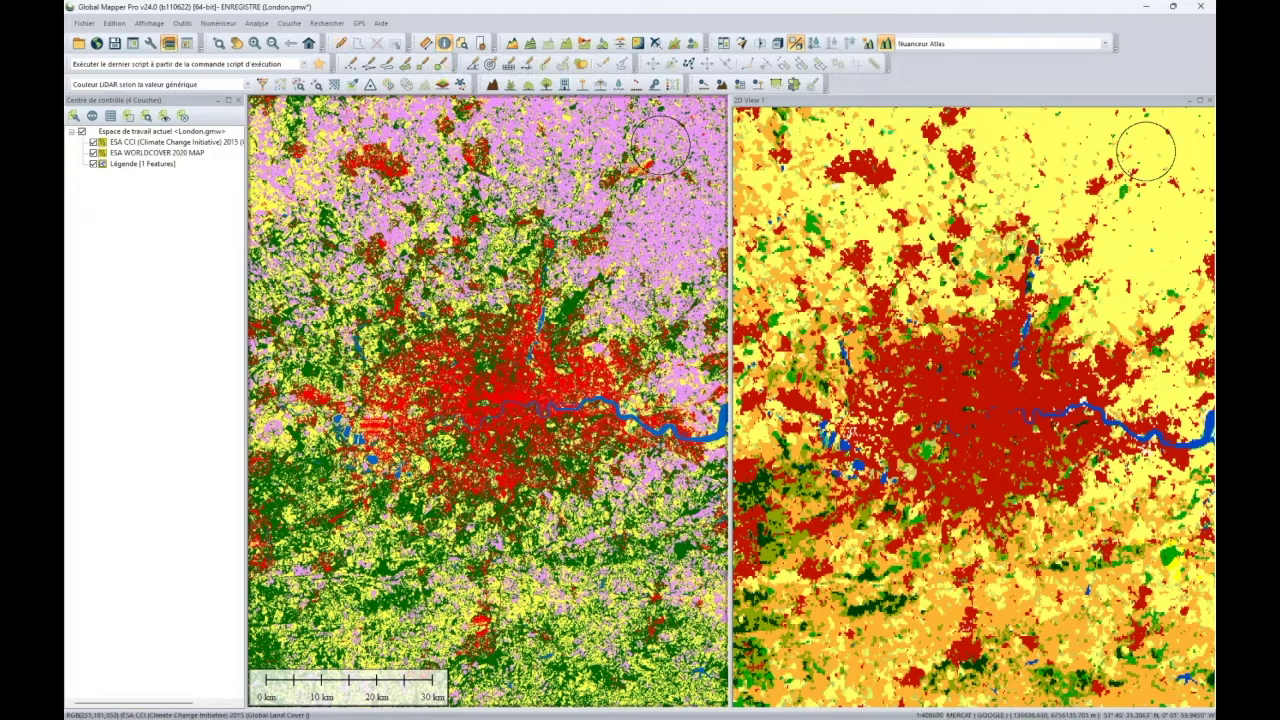
click(1153, 153)
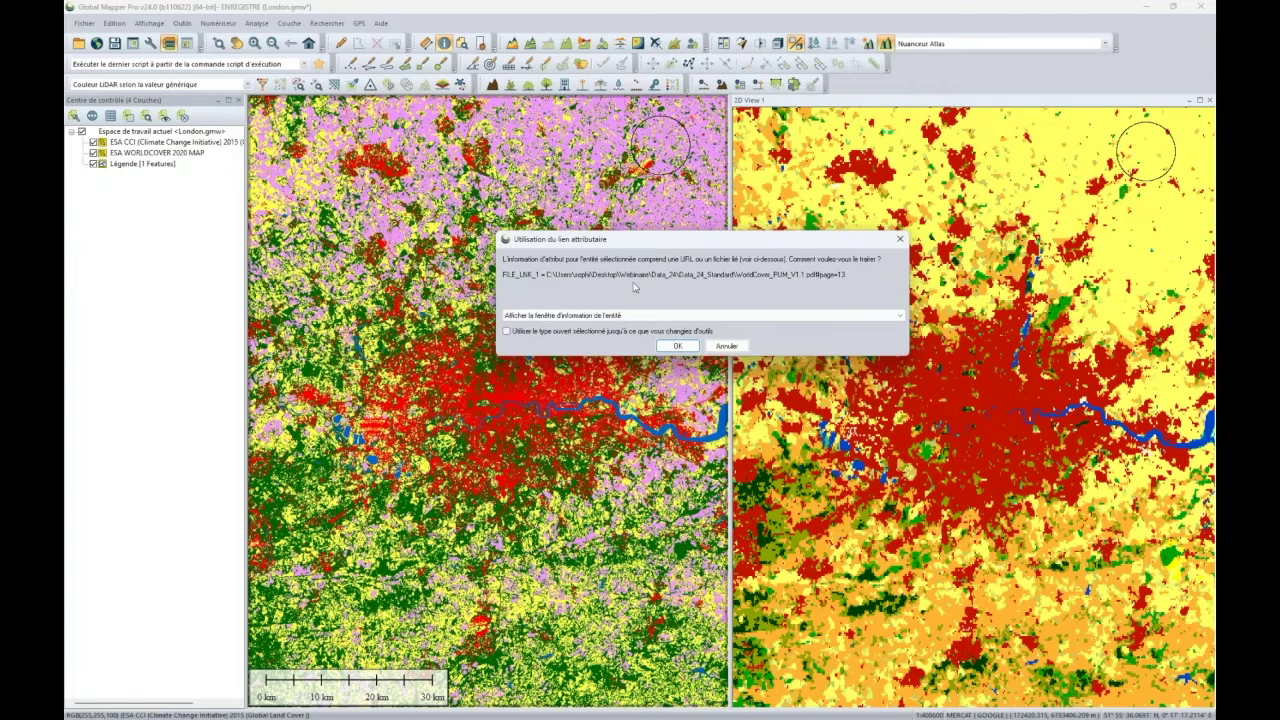
click(632, 315)
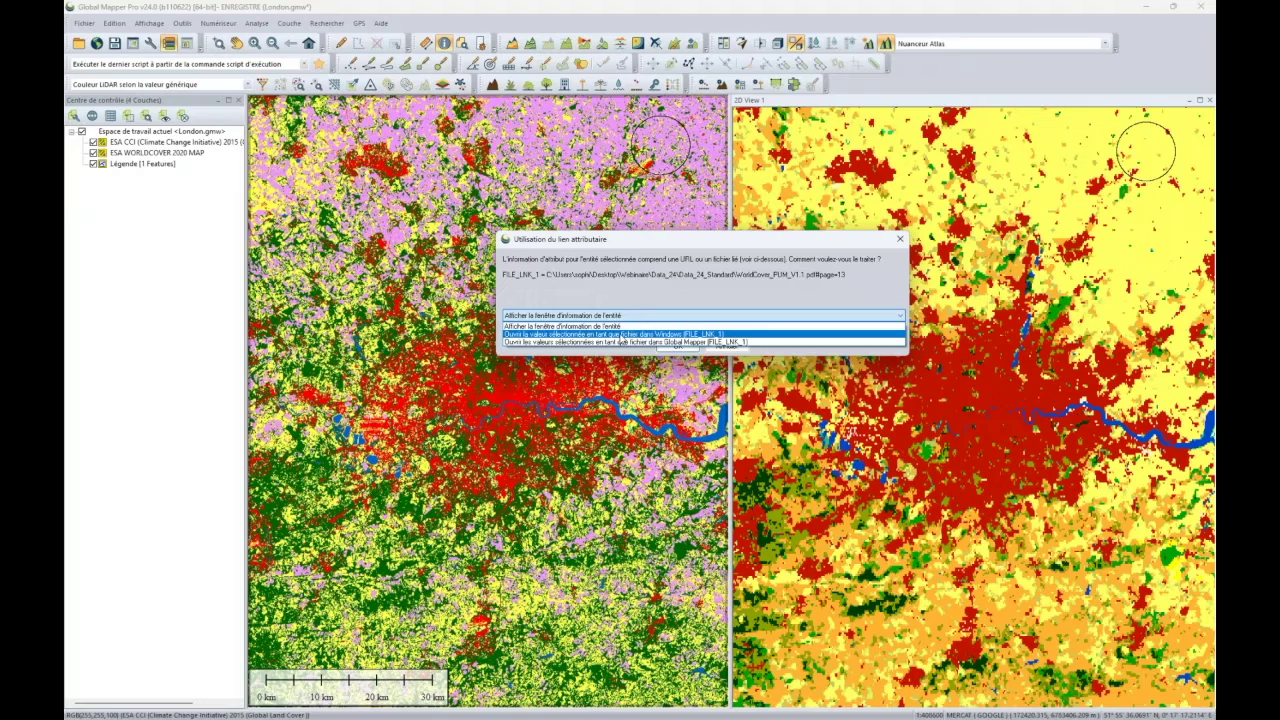
click(626, 334)
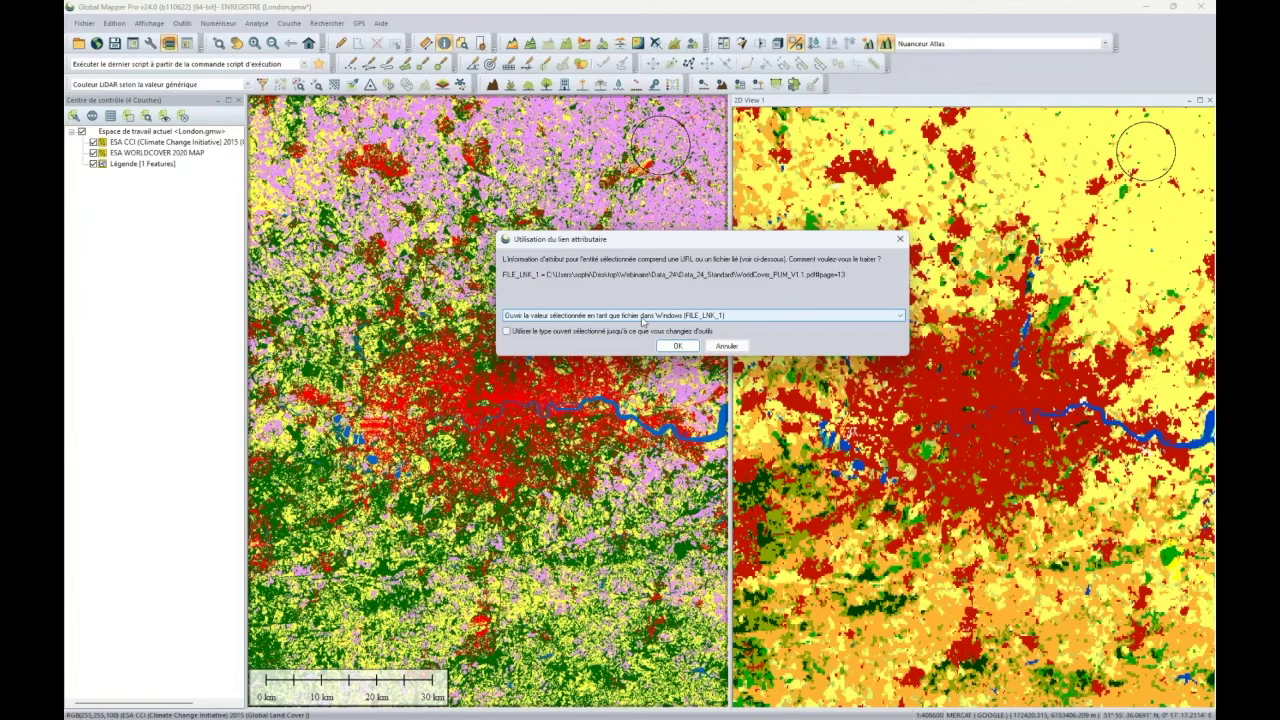
click(672, 346)
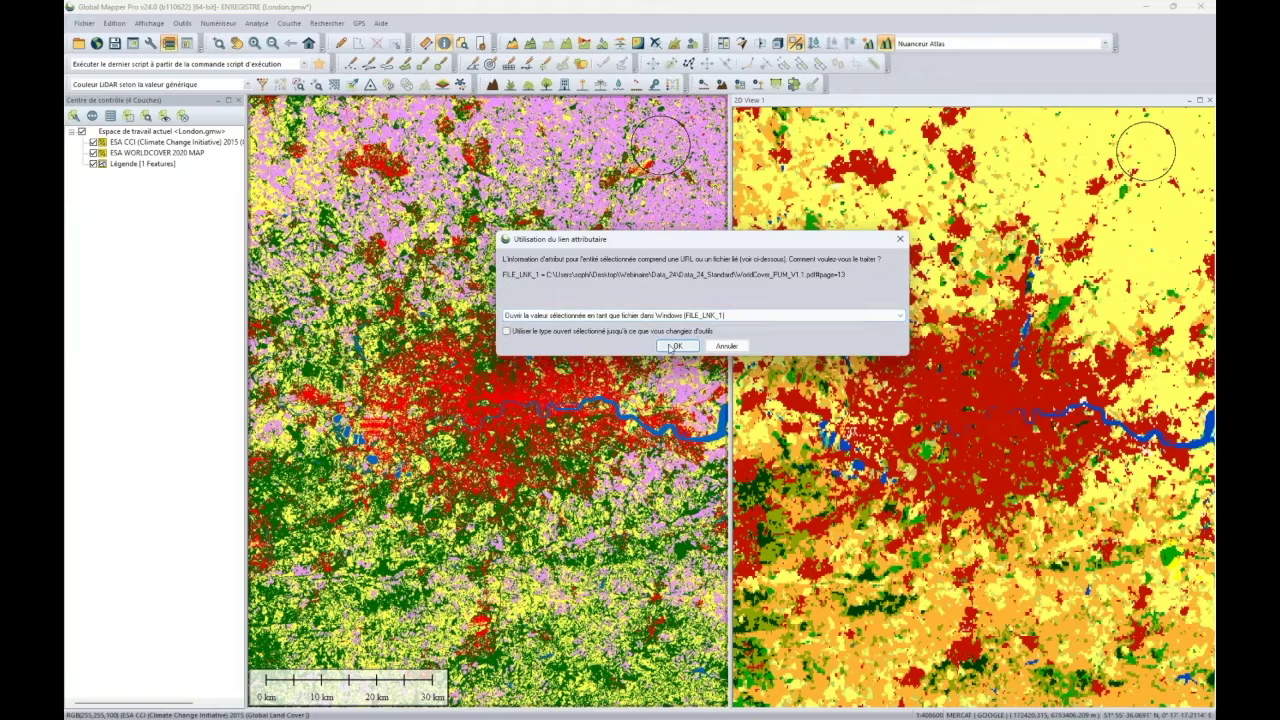
click(677, 346)
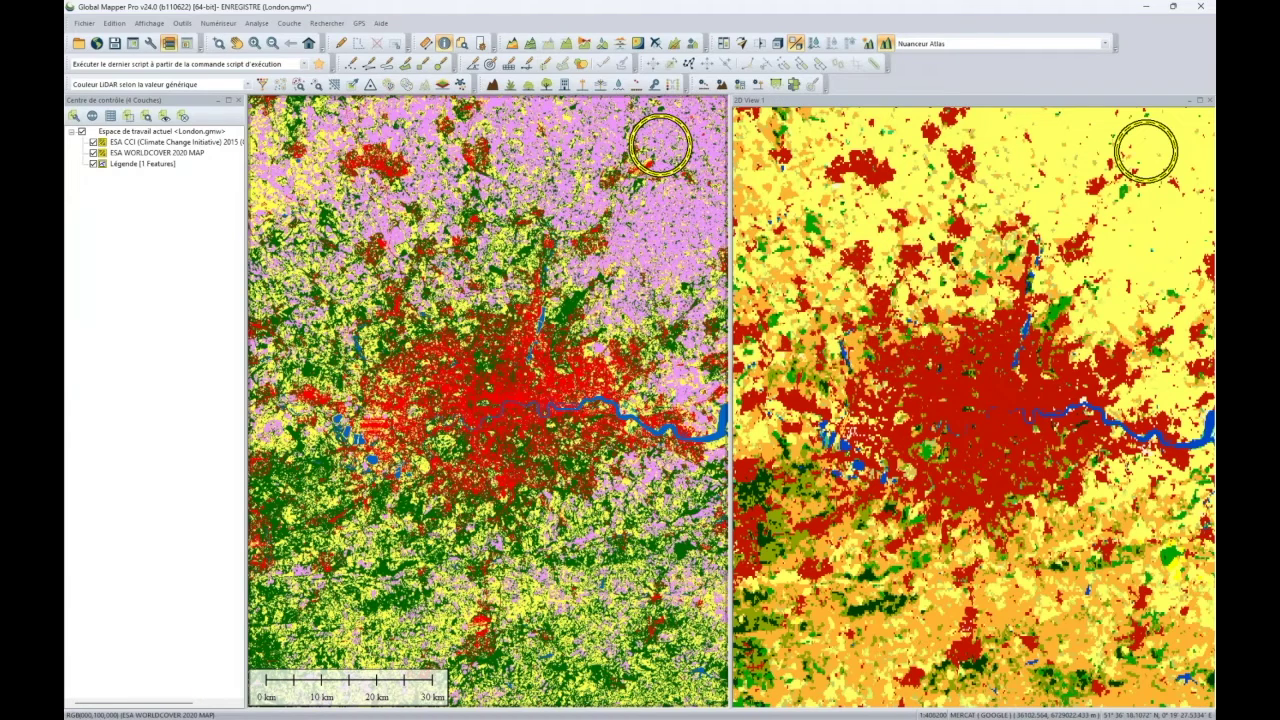
drag(1279, 168, 386, 67)
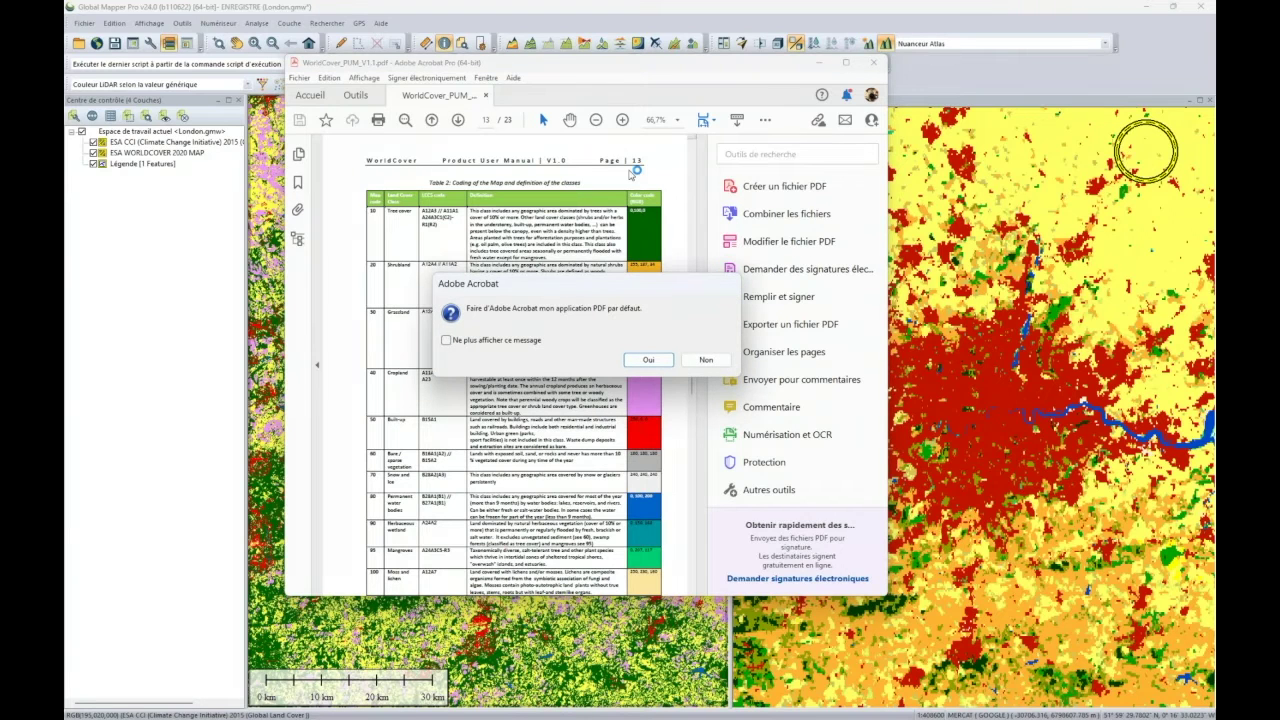
click(704, 360)
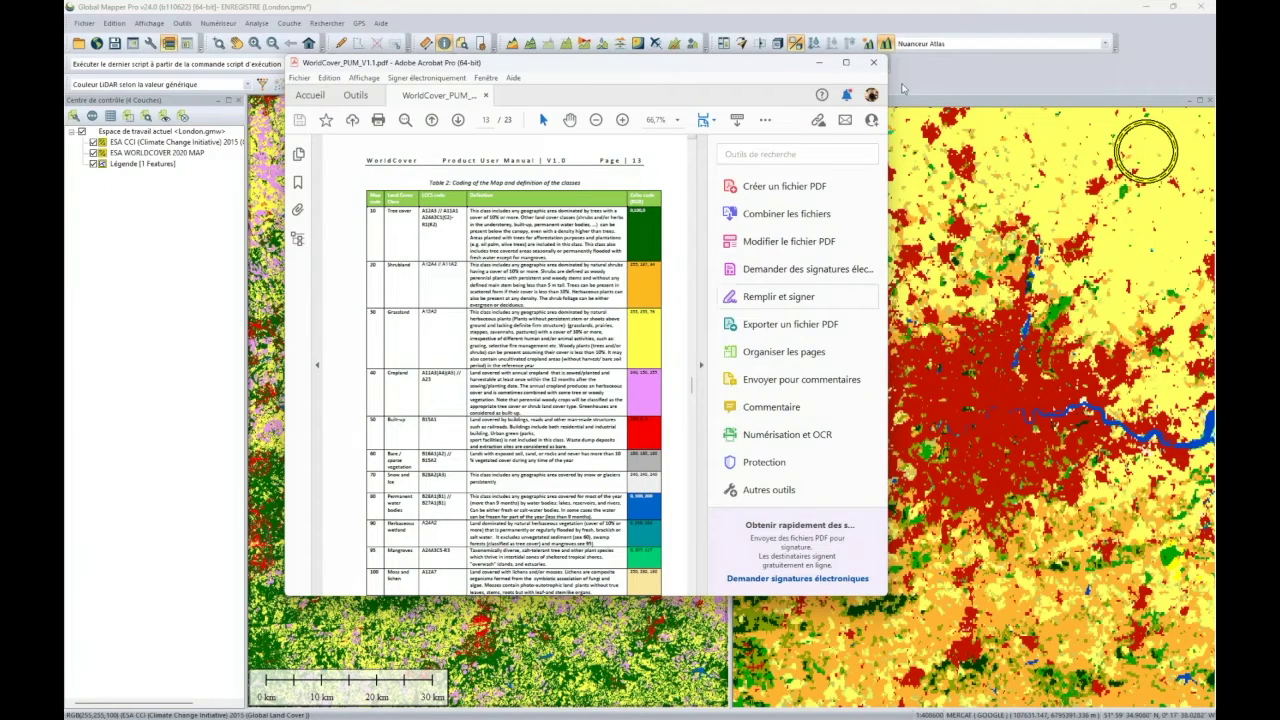
Minimize the WorldCover product manual PDF window
click(819, 63)
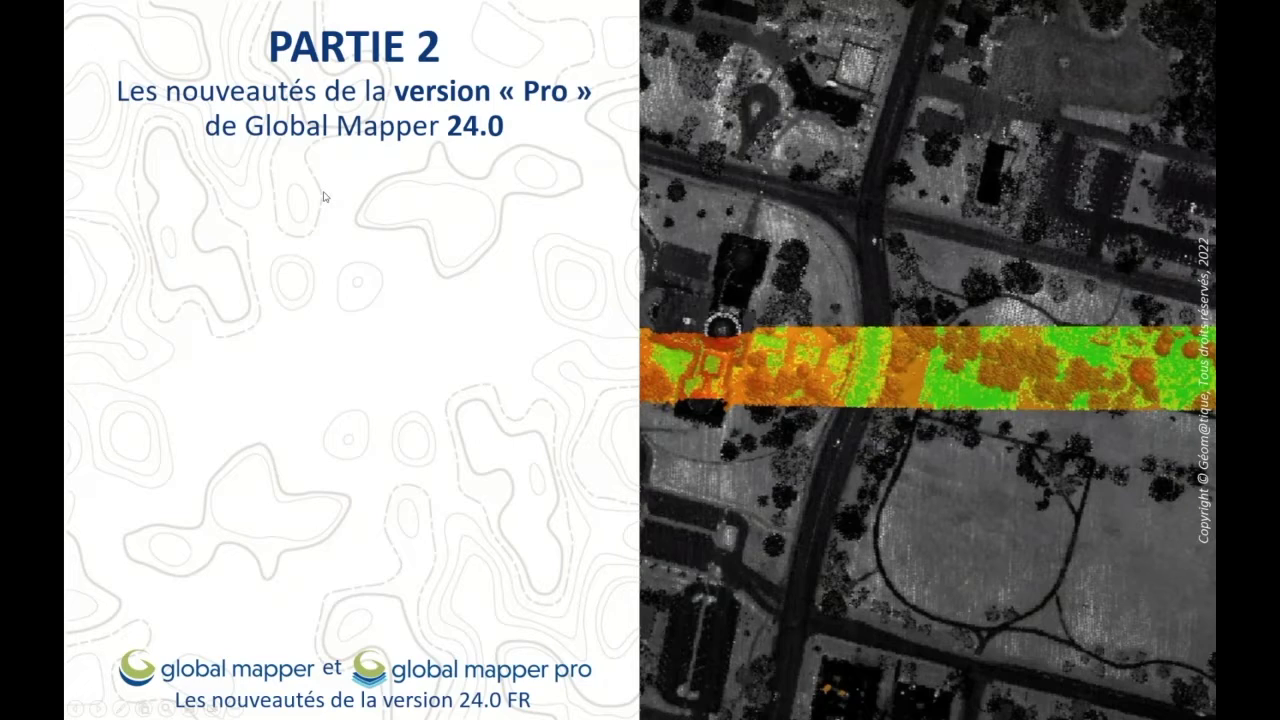
click(335, 232)
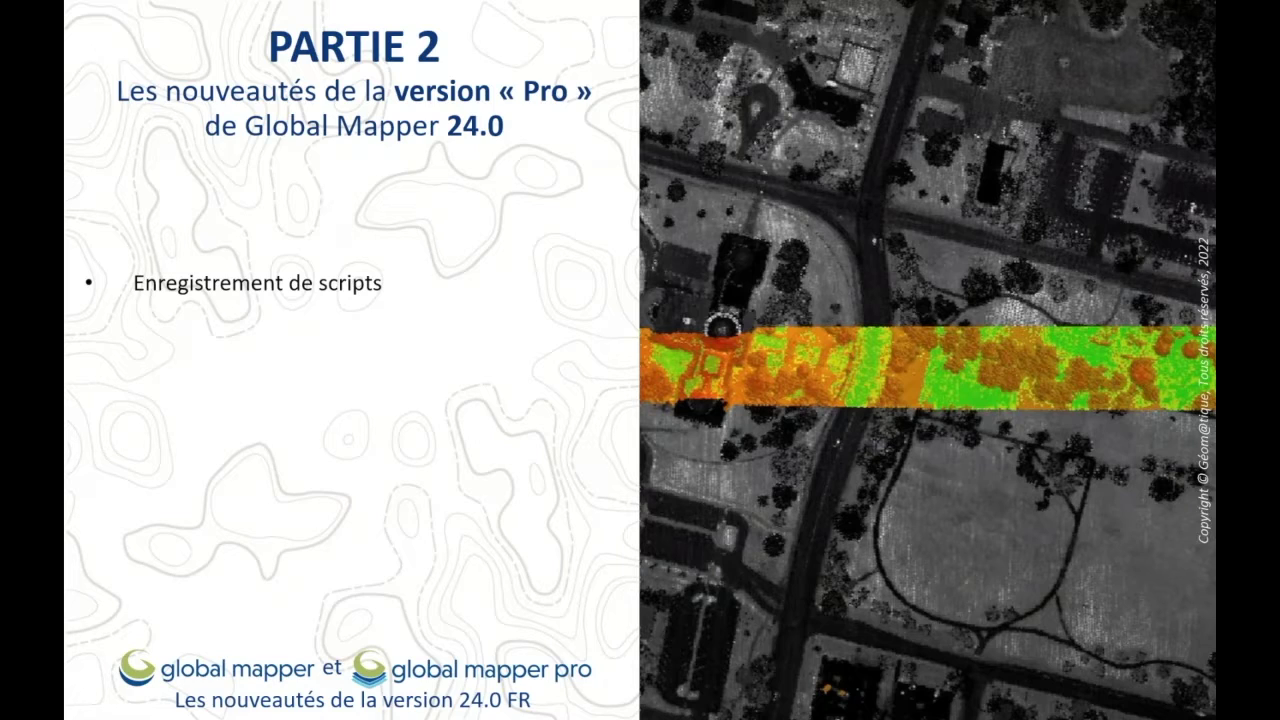
key(Right)
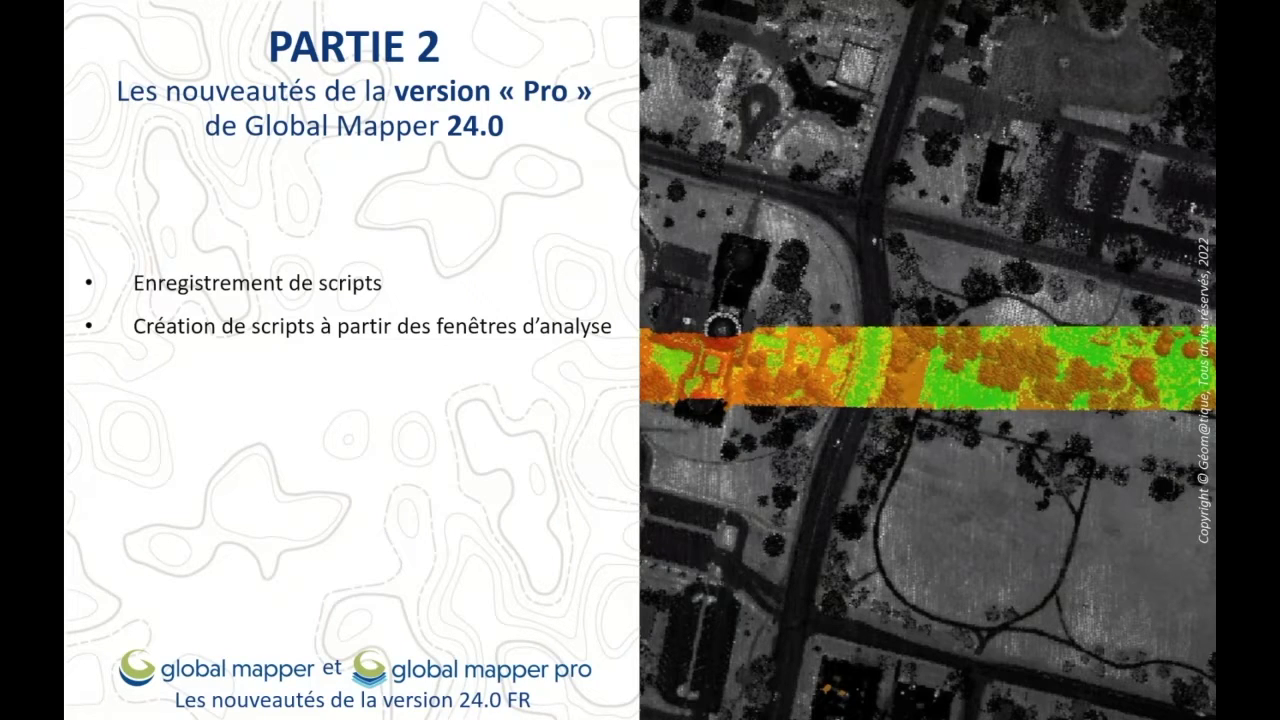
click(251, 427)
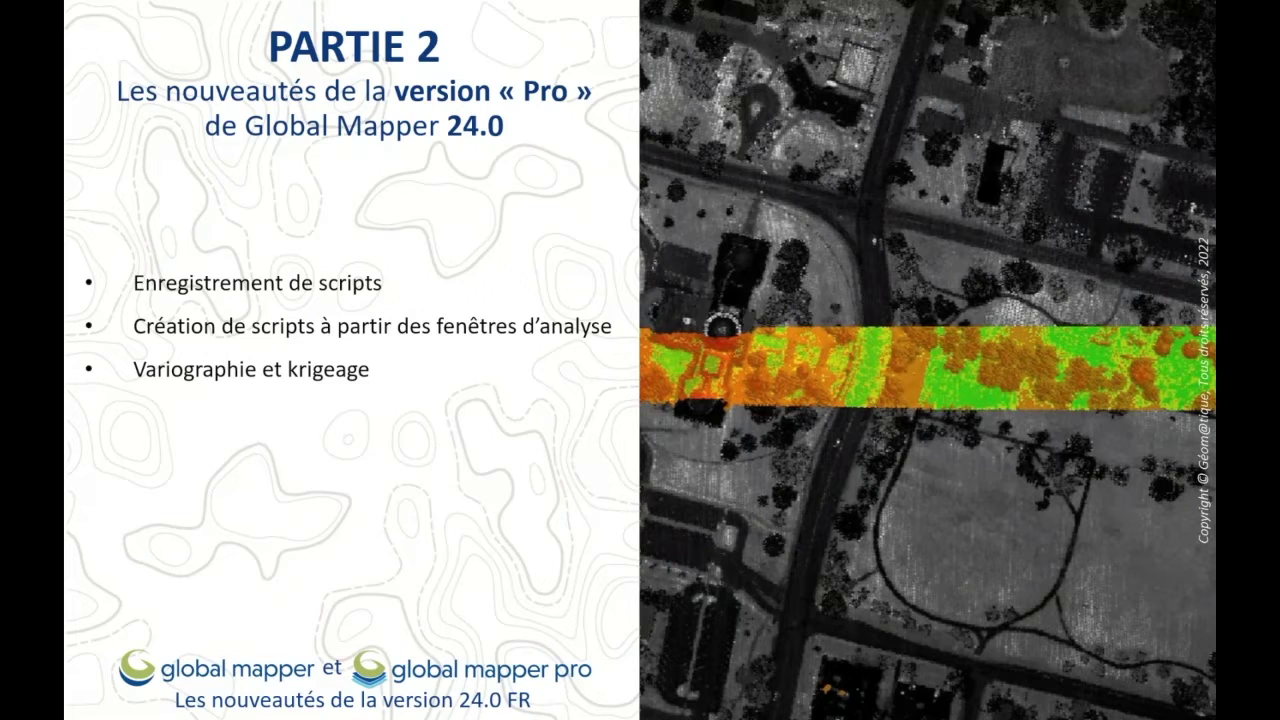
key(Right)
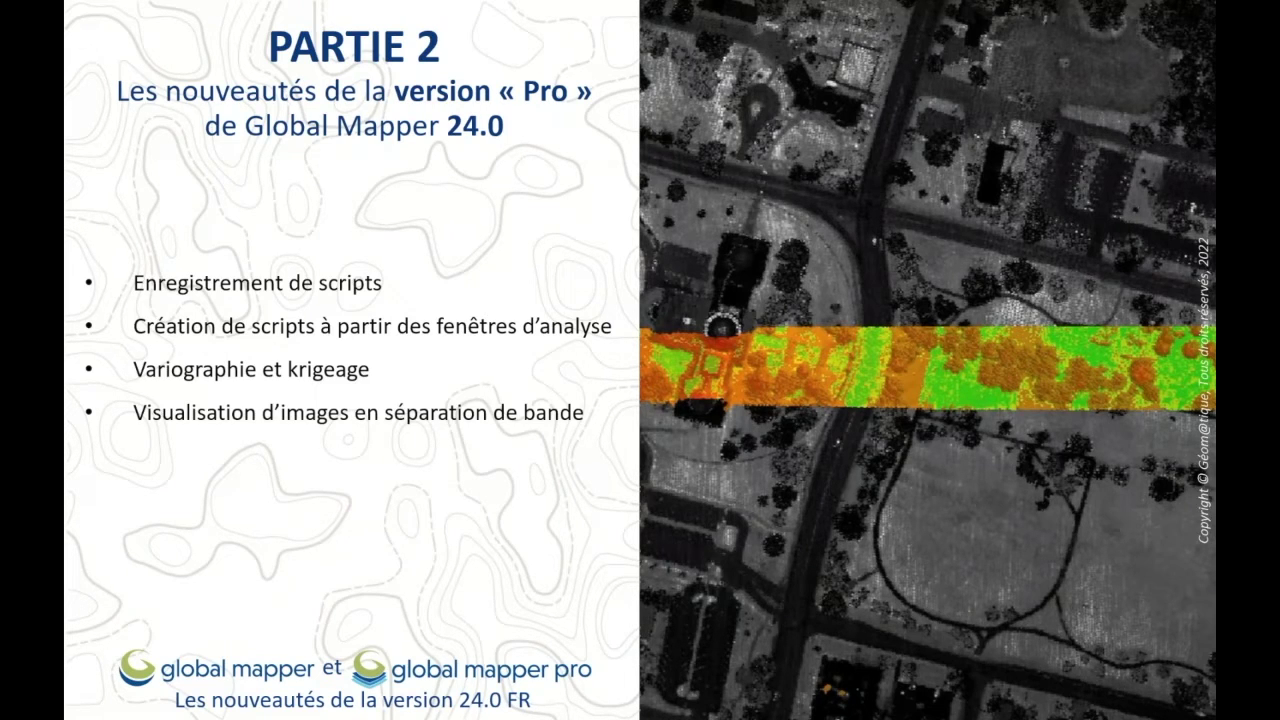
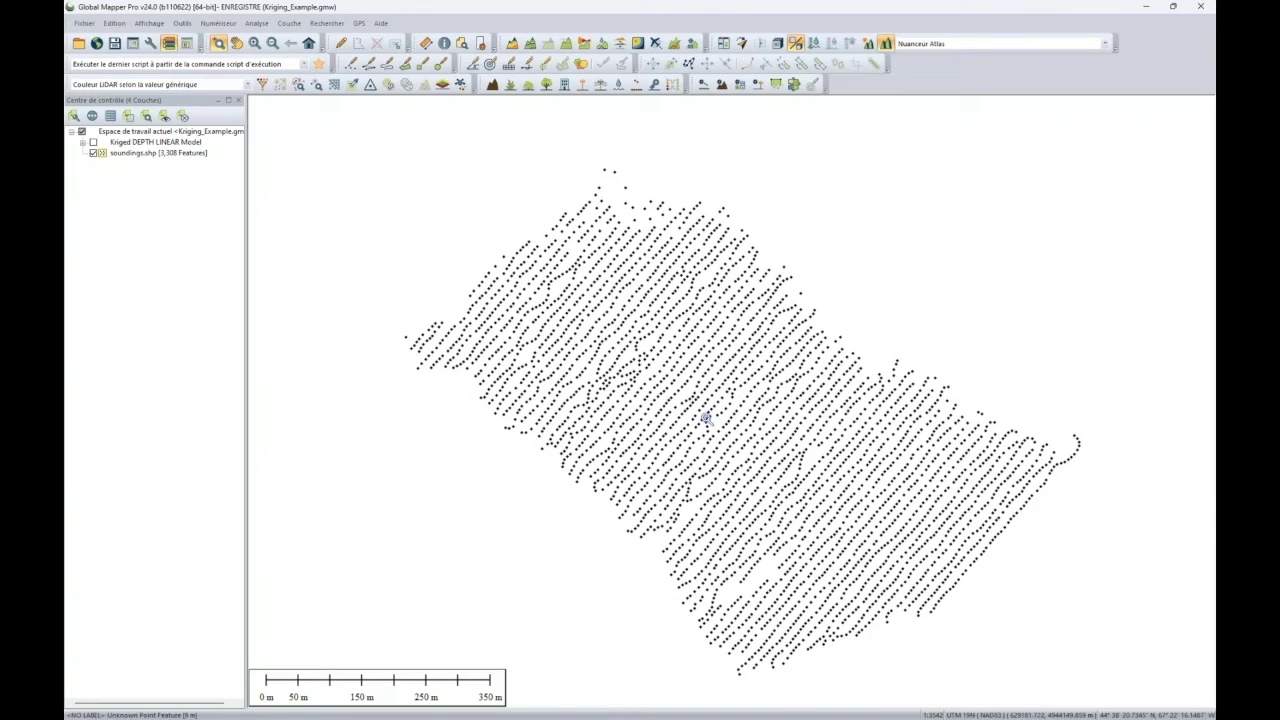
Examine the spacing and distribution of the soundings.shp points up close and across the full survey area
scroll(706, 418, up, 1)
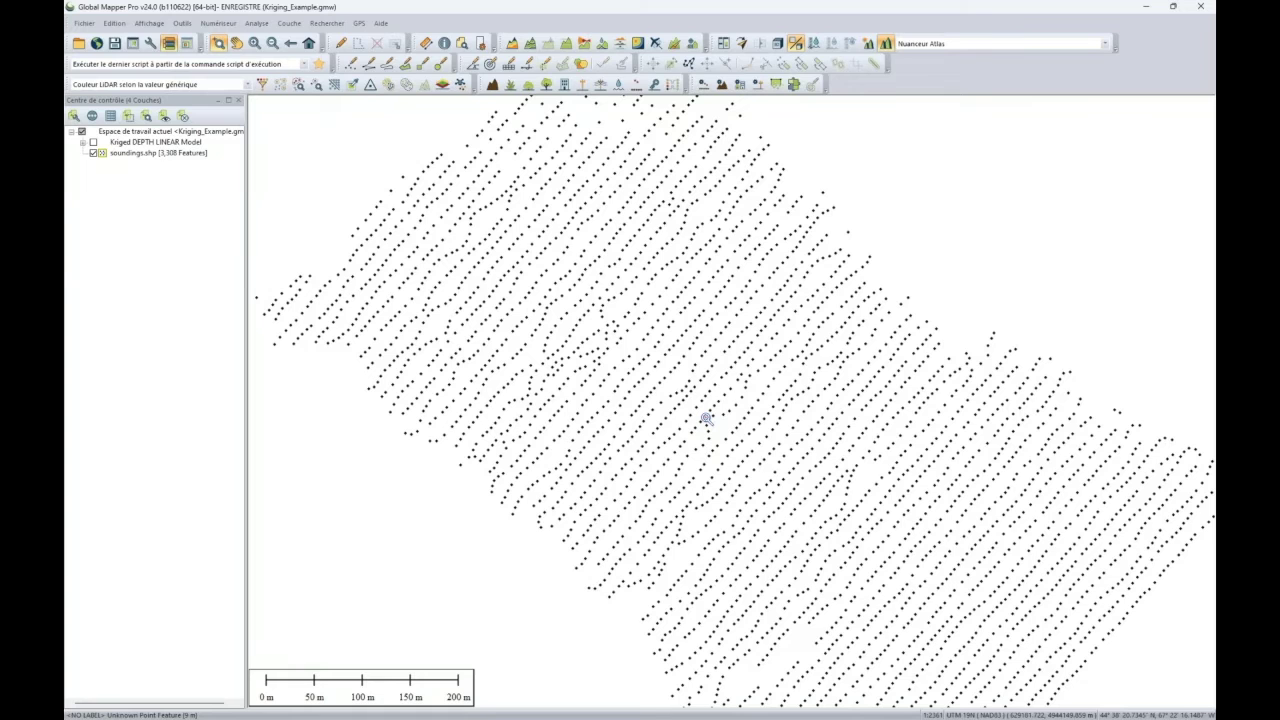
scroll(706, 418, up, 1)
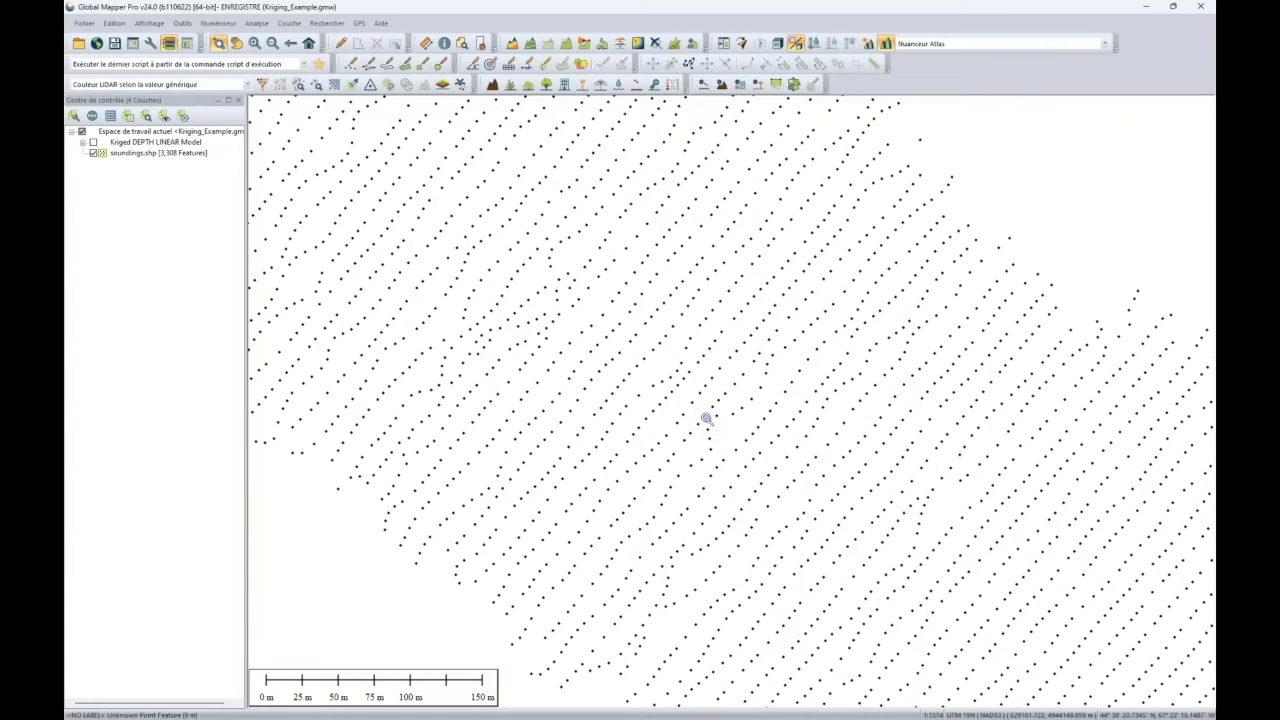
scroll(706, 418, up, 1)
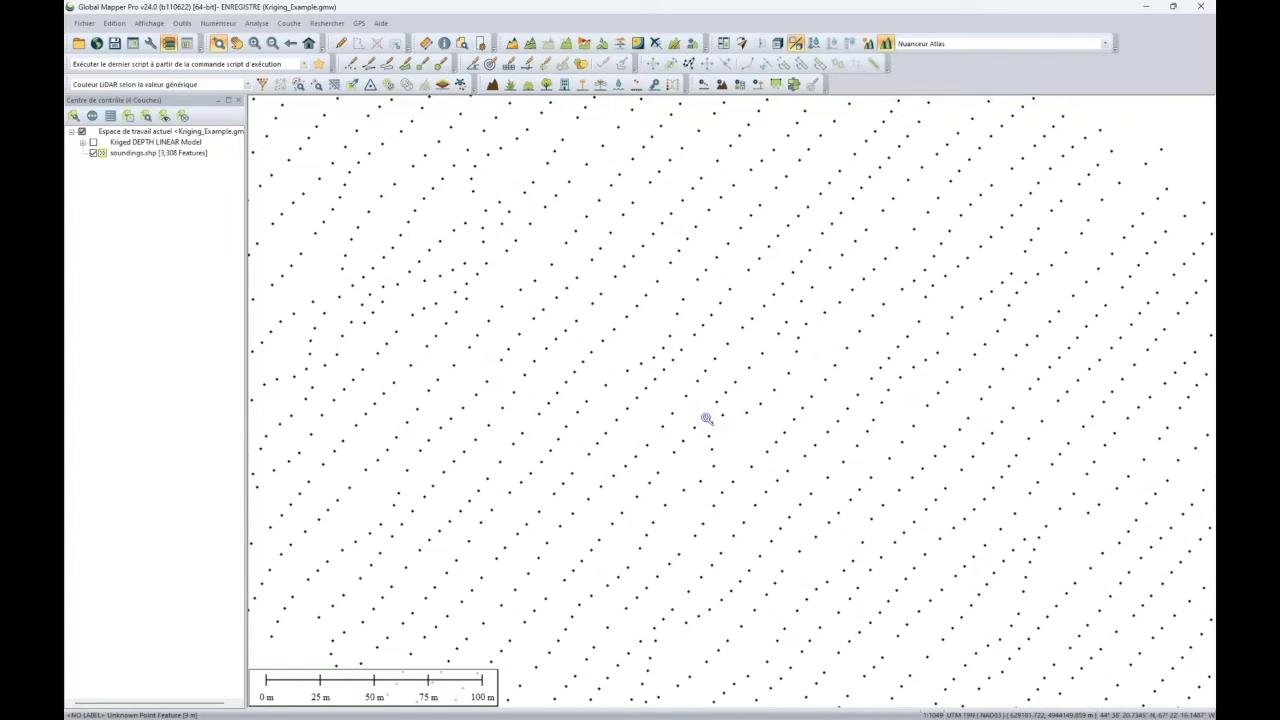
scroll(706, 418, up, 2)
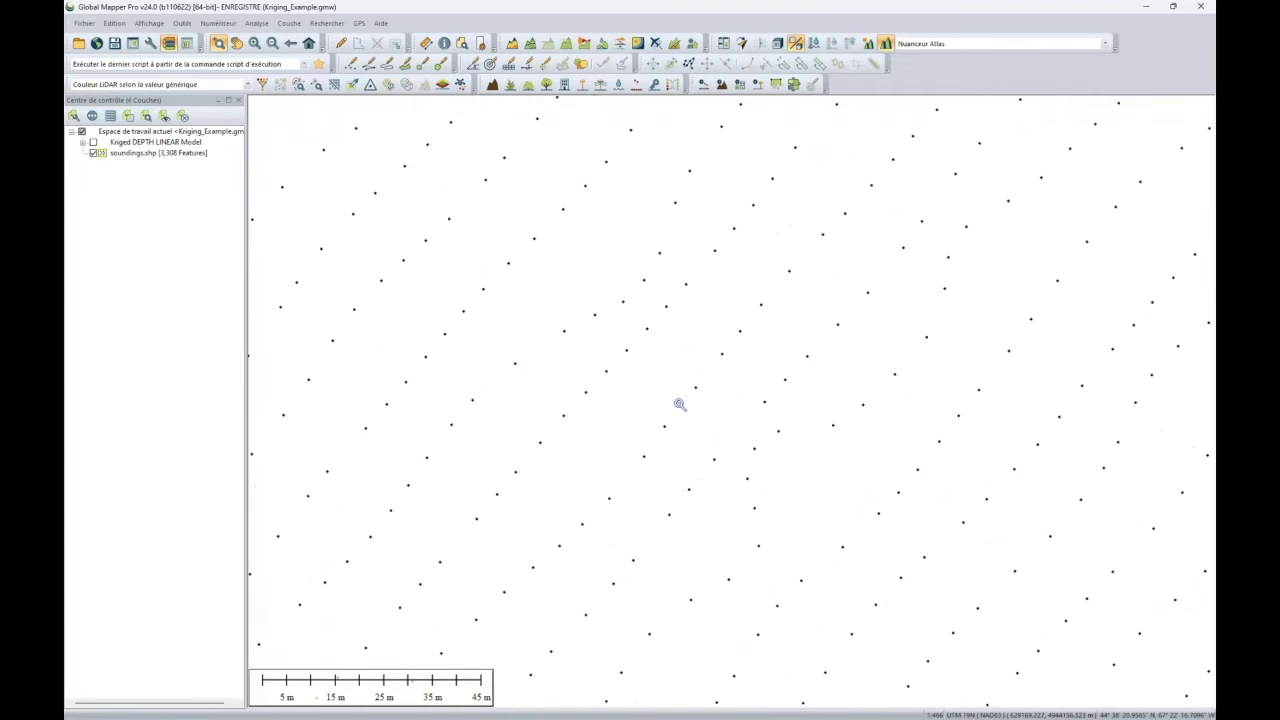
scroll(635, 417, up, 1)
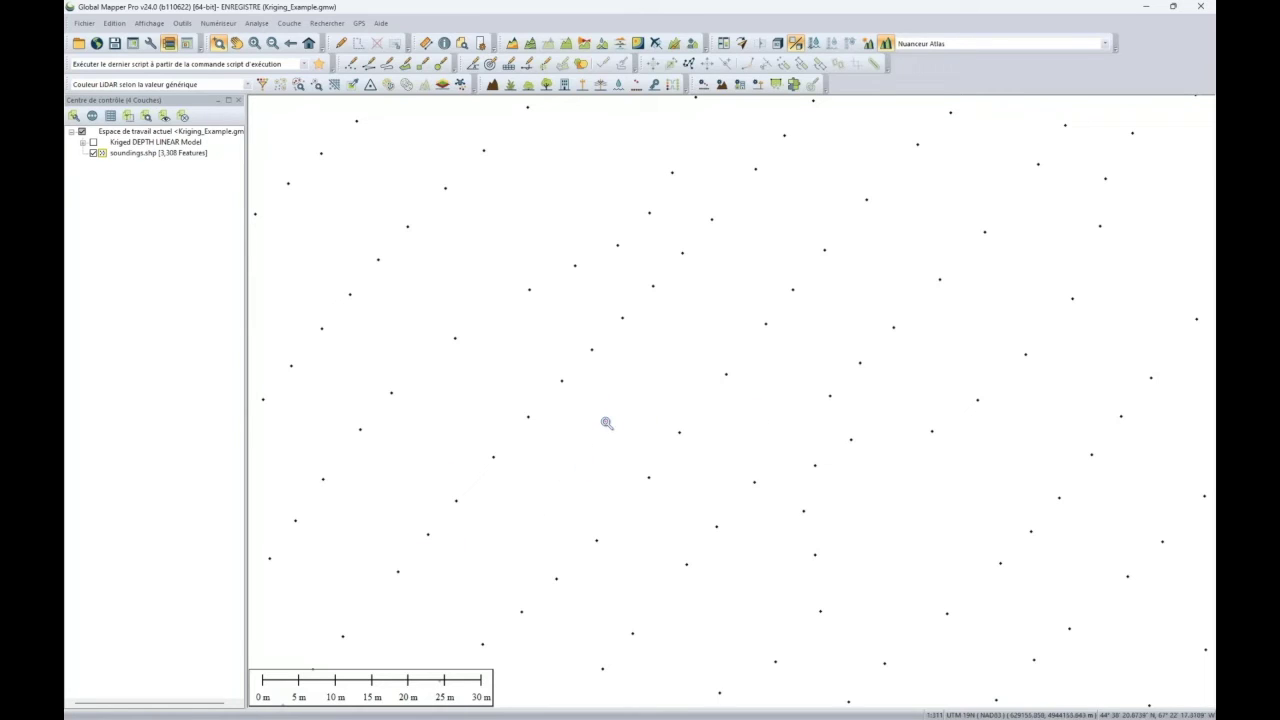
scroll(606, 423, down, 1)
scroll(613, 424, down, 1)
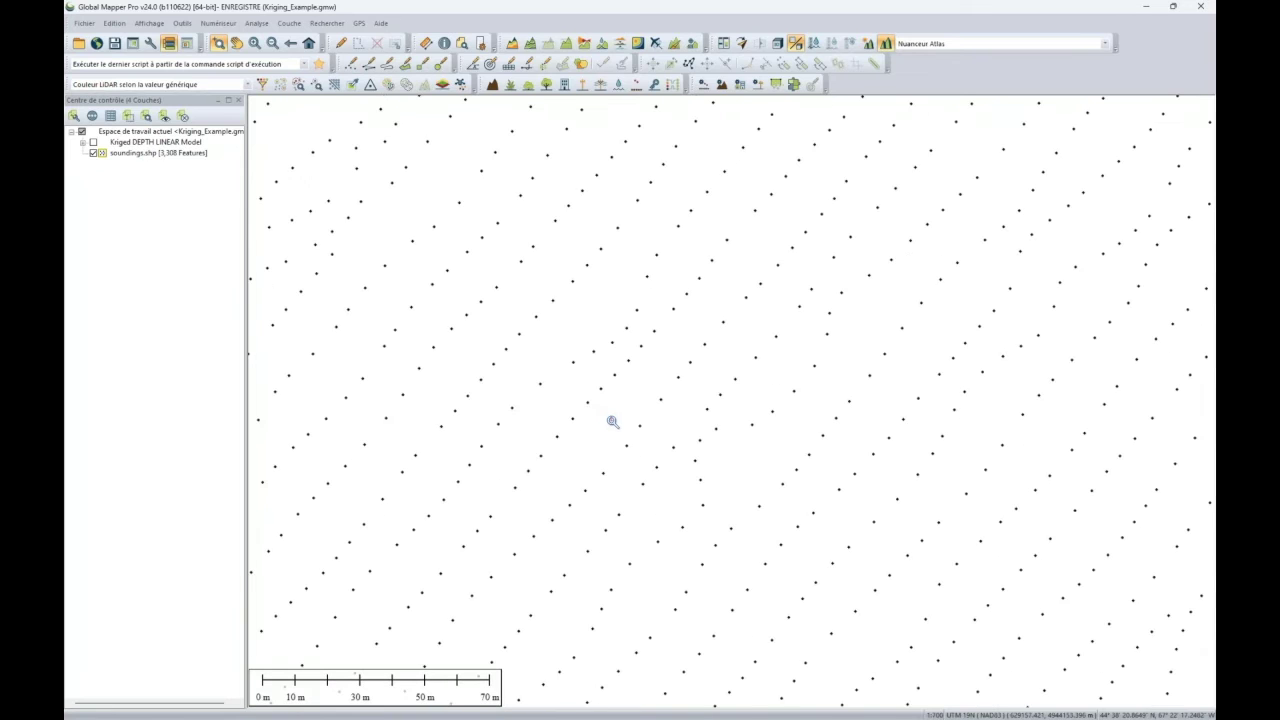
scroll(622, 424, down, 1)
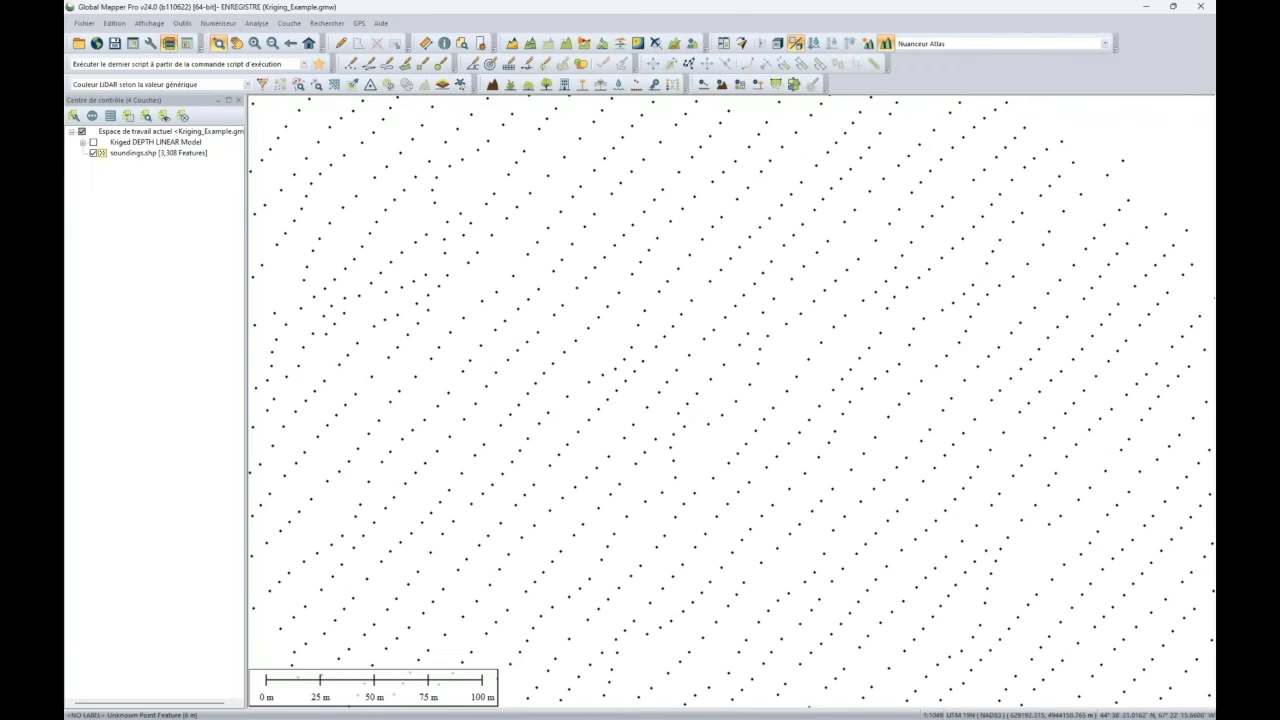
scroll(689, 345, down, 4)
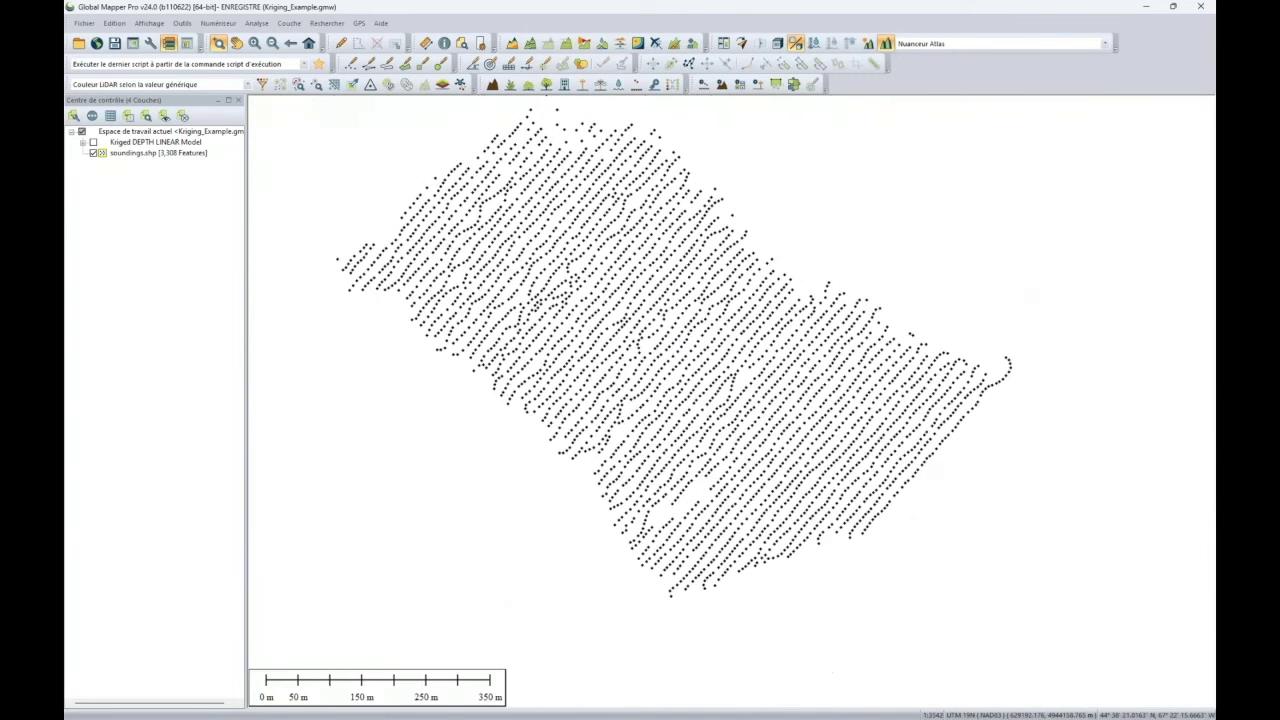
drag(689, 345, 686, 366)
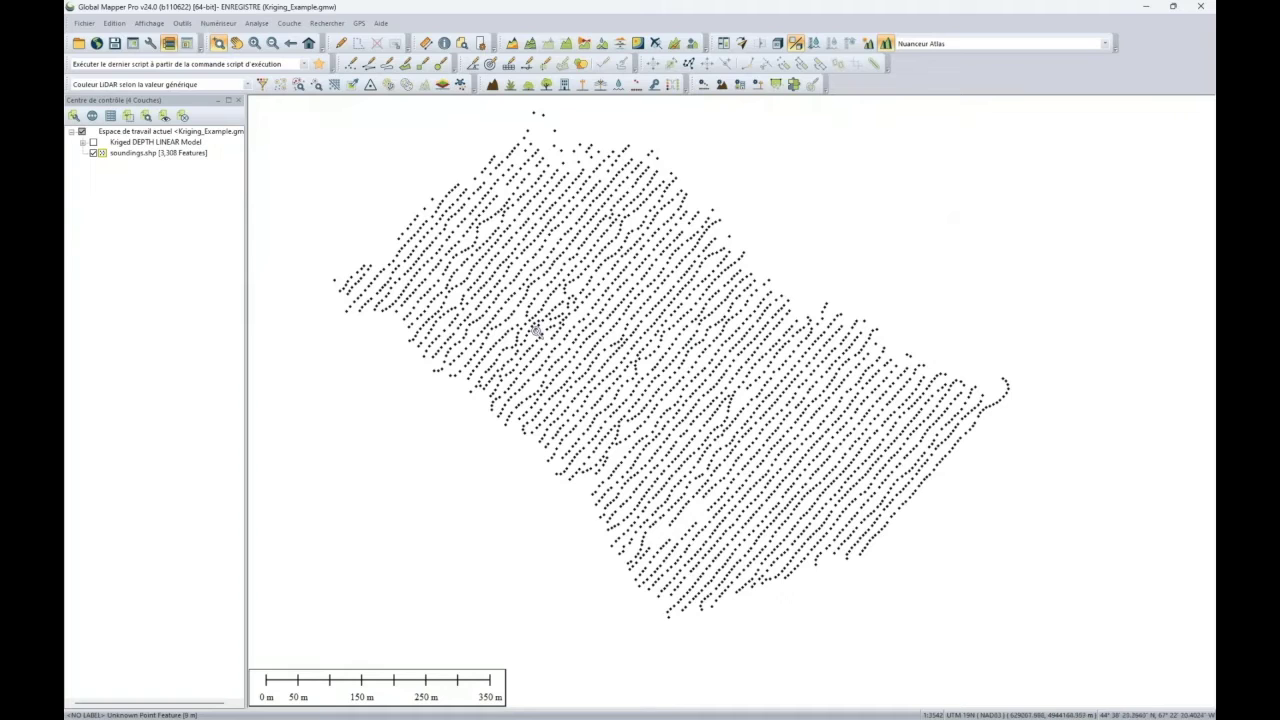
Start variography and kriging with soundings.shp as the input layer and inspect its empirical variogram up close
click(256, 23)
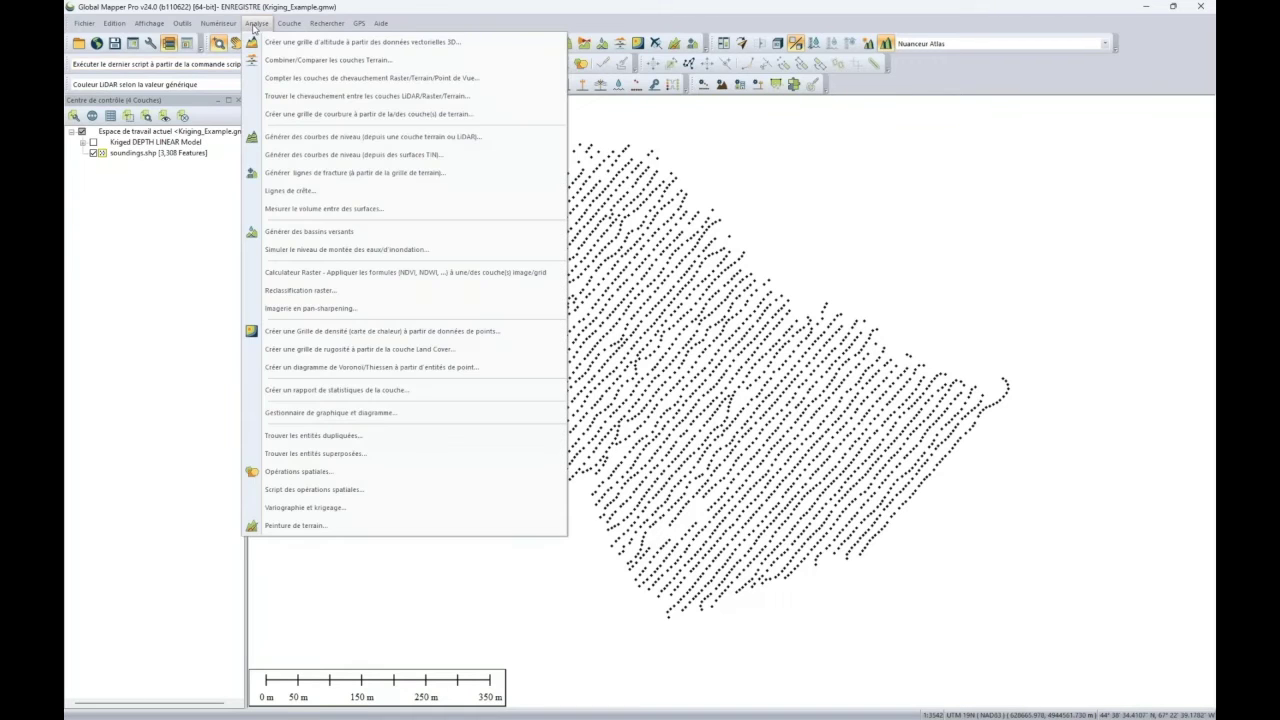
click(272, 508)
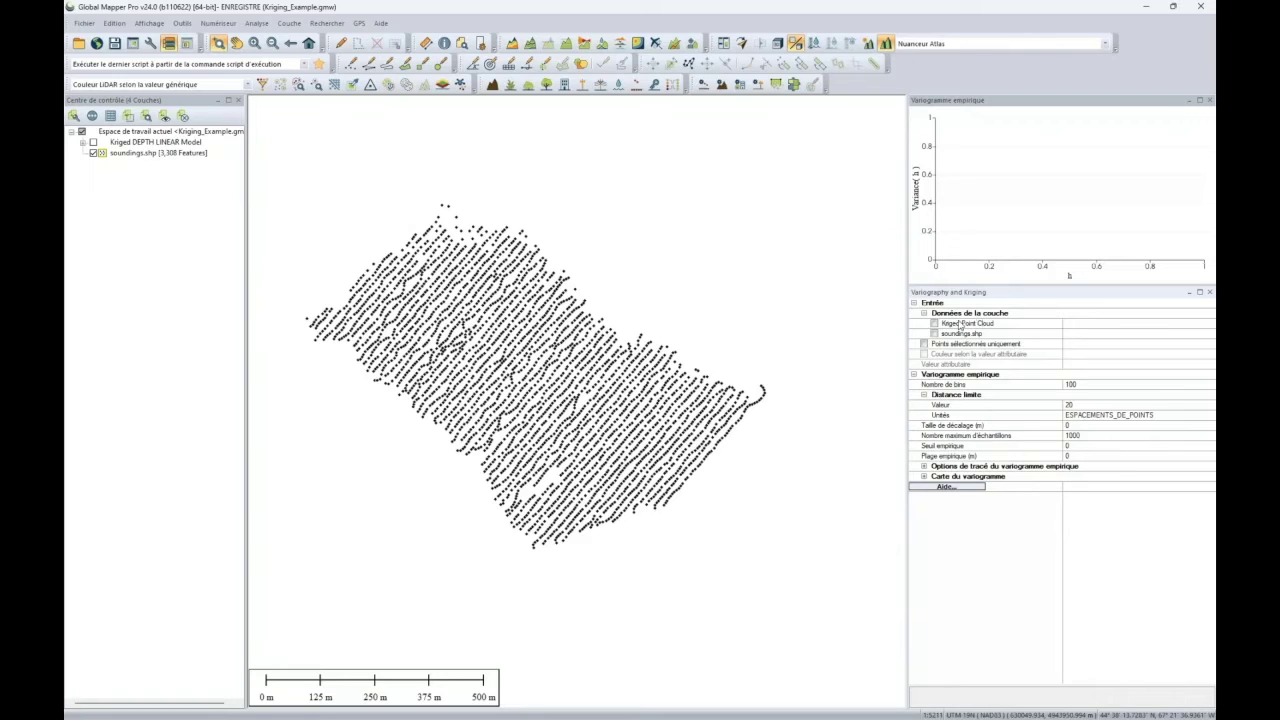
click(155, 155)
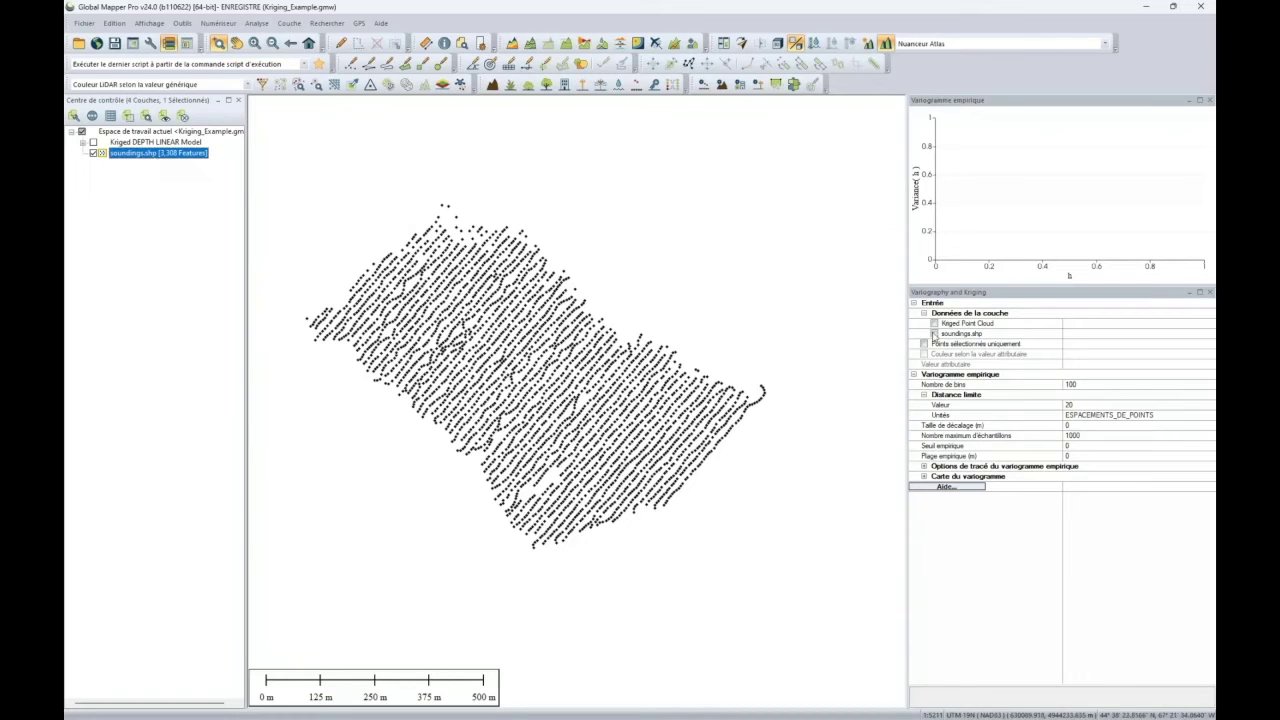
click(934, 334)
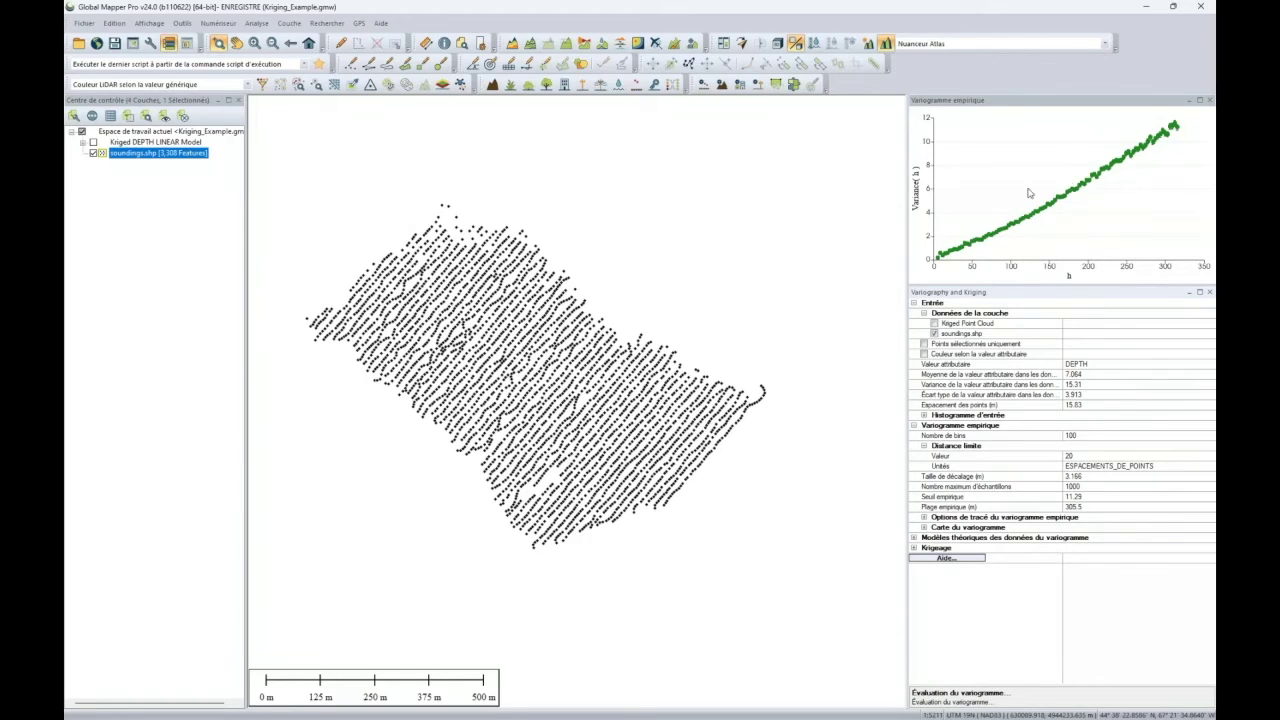
click(999, 429)
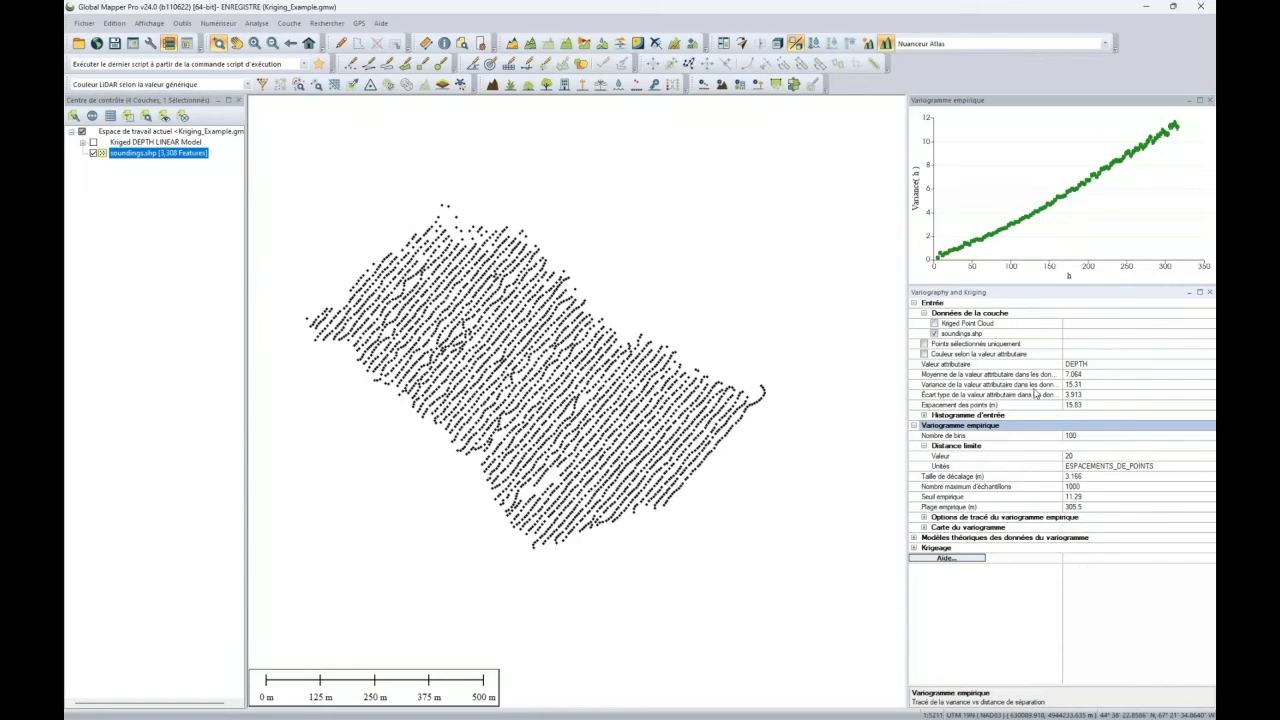
scroll(1026, 212, up, 2)
scroll(1026, 212, up, 2)
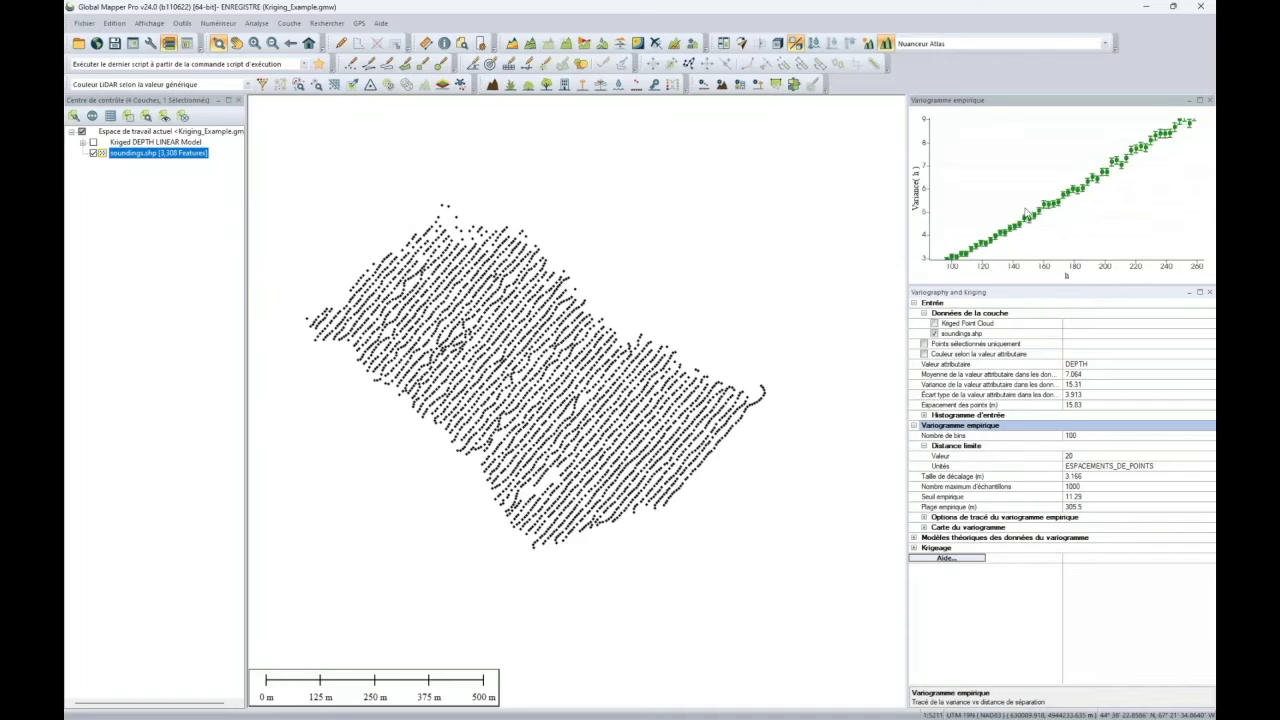
scroll(1038, 220, up, 1)
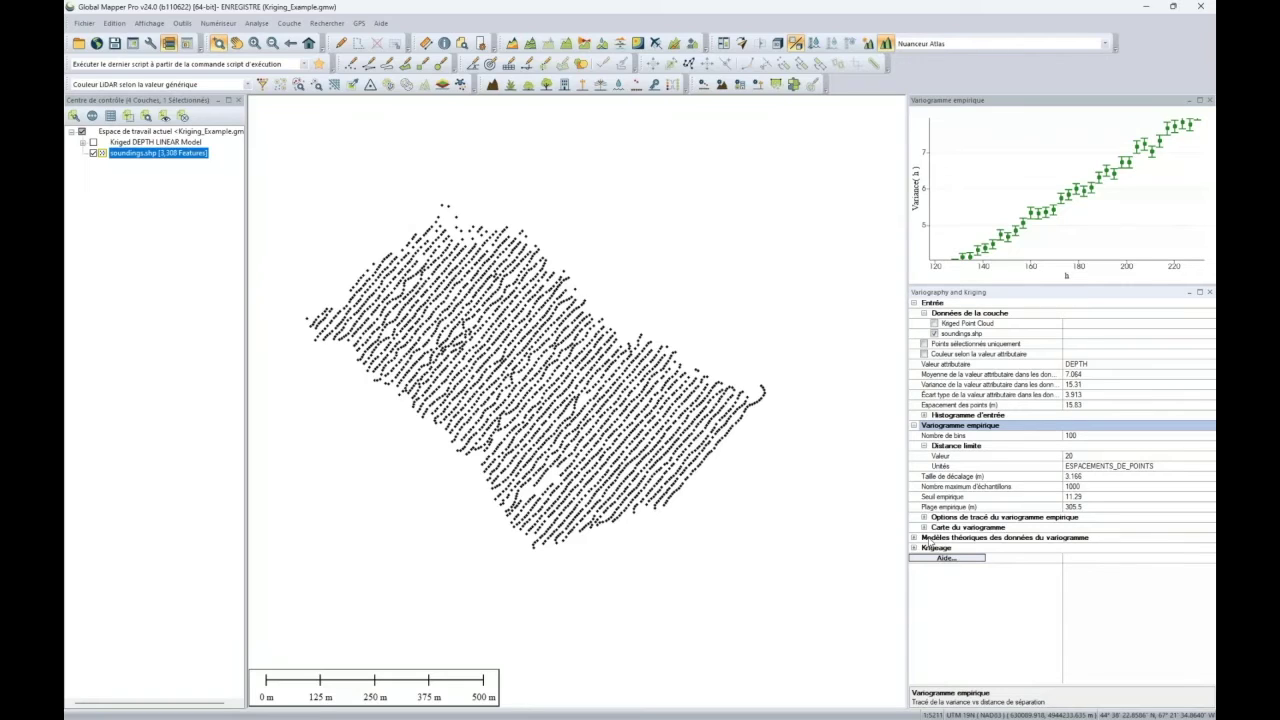
Show the Gaussian theoretical model's curve on the empirical variogram
click(945, 538)
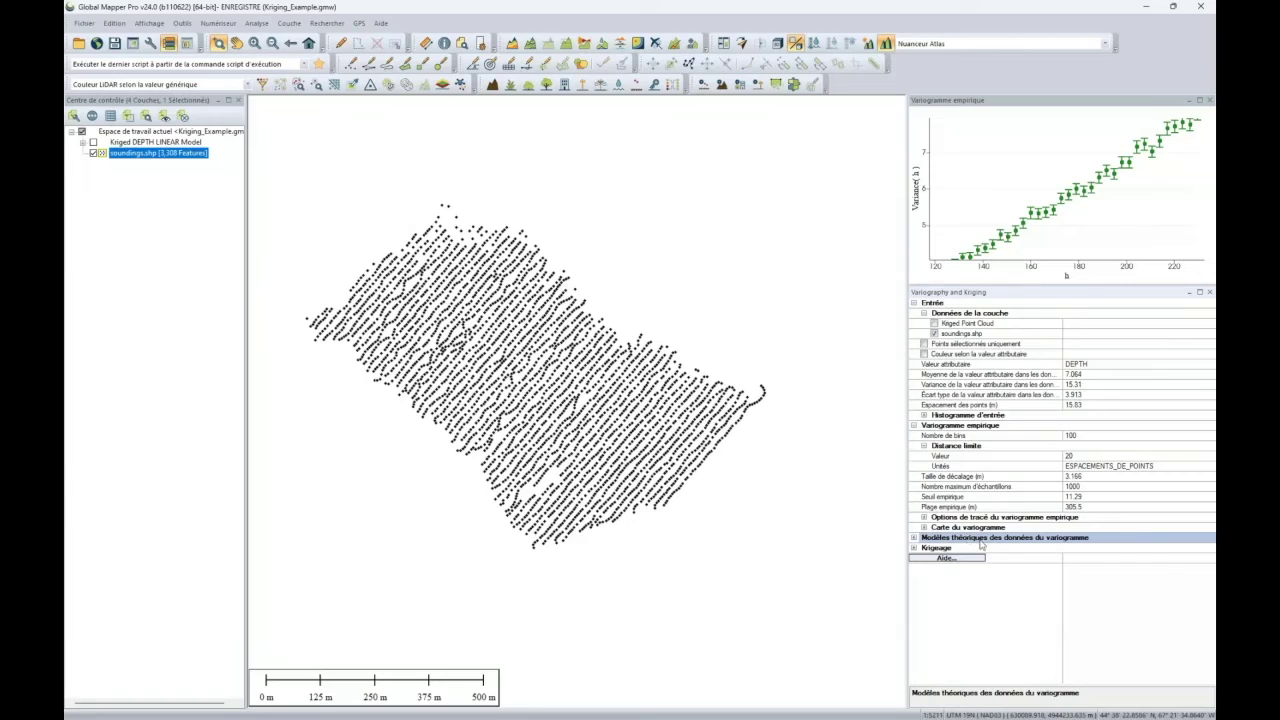
click(914, 538)
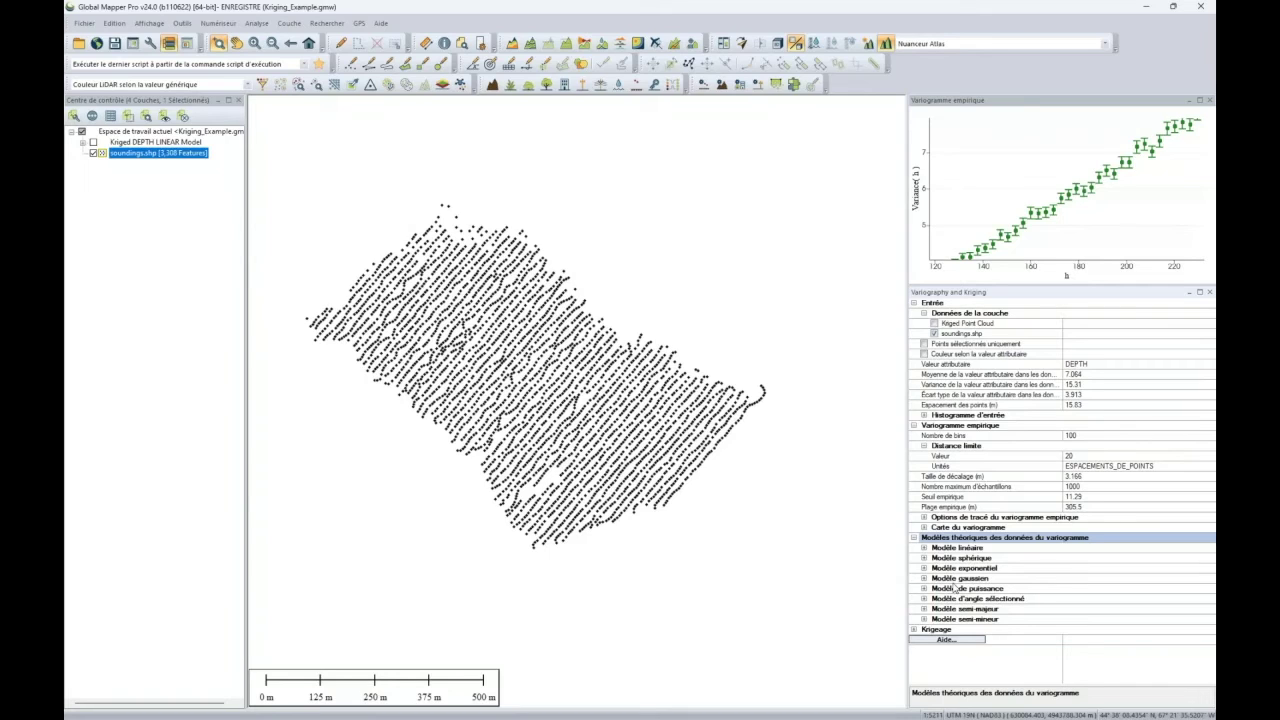
click(956, 579)
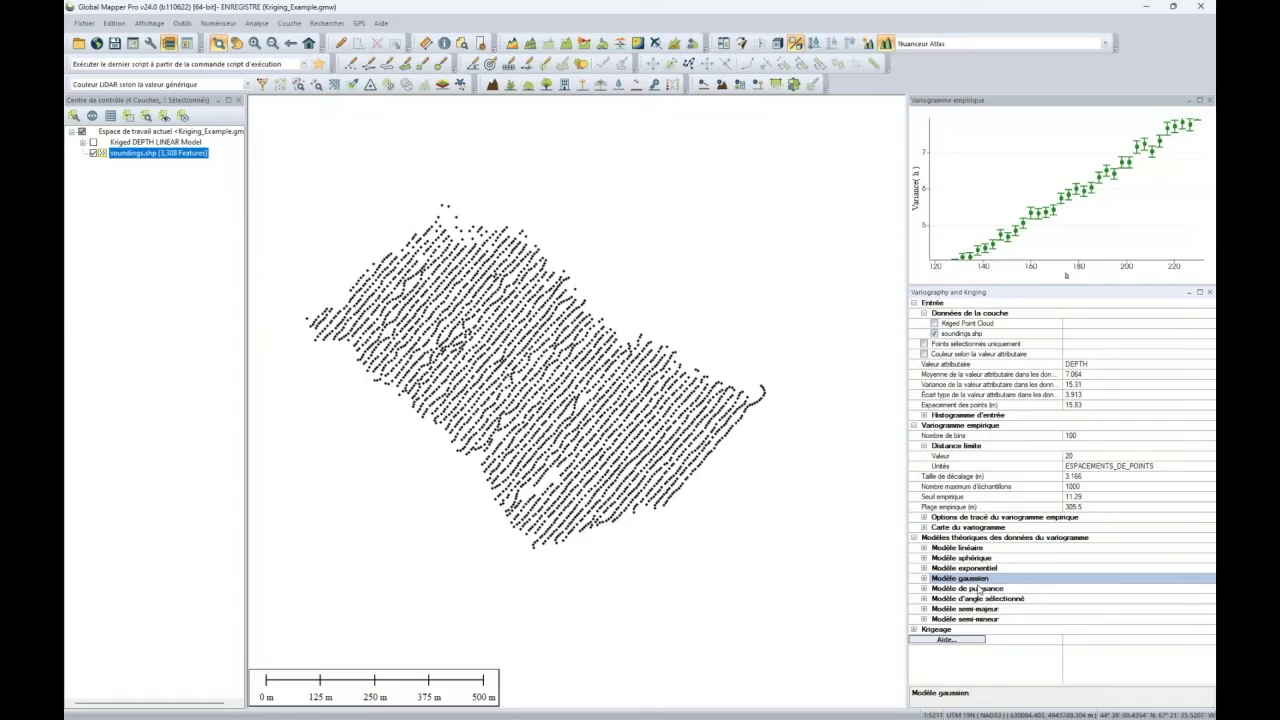
click(925, 579)
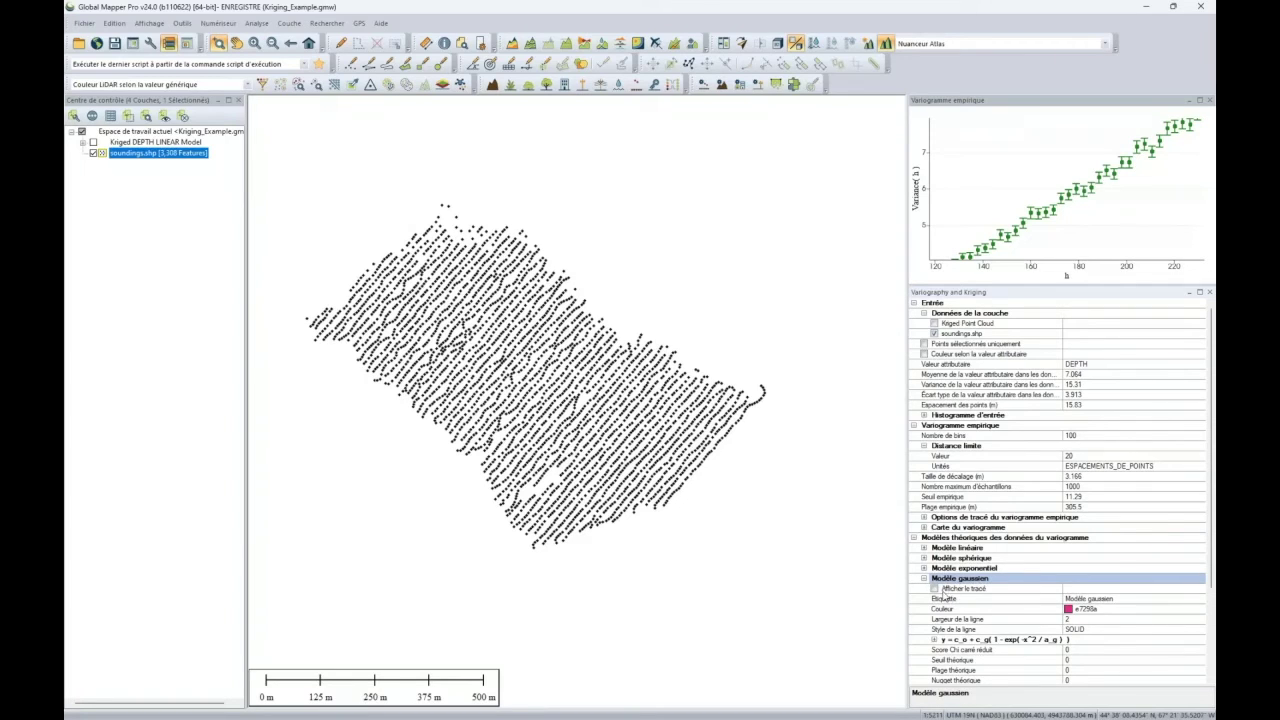
click(934, 589)
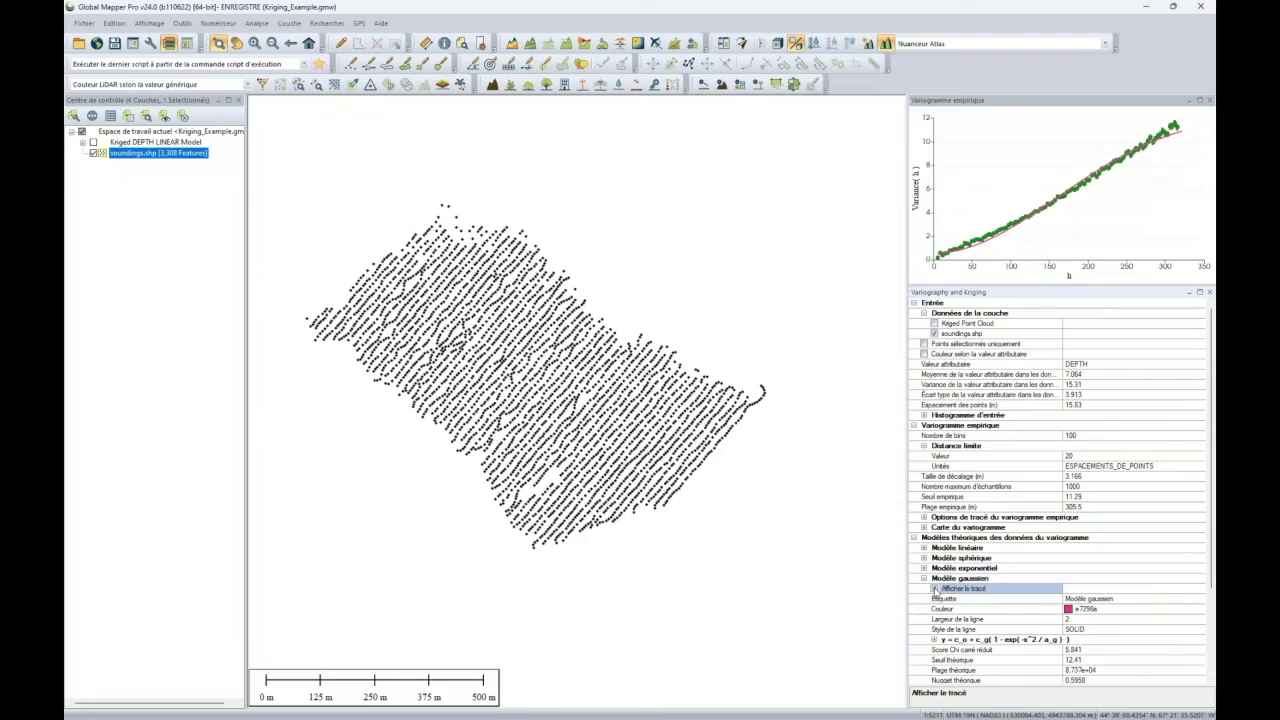
mouse_move(971, 249)
Create the kriging estimates for the soundings using the LINEAR data model, with results published to an elevation grid
scroll(1078, 352, down, 4)
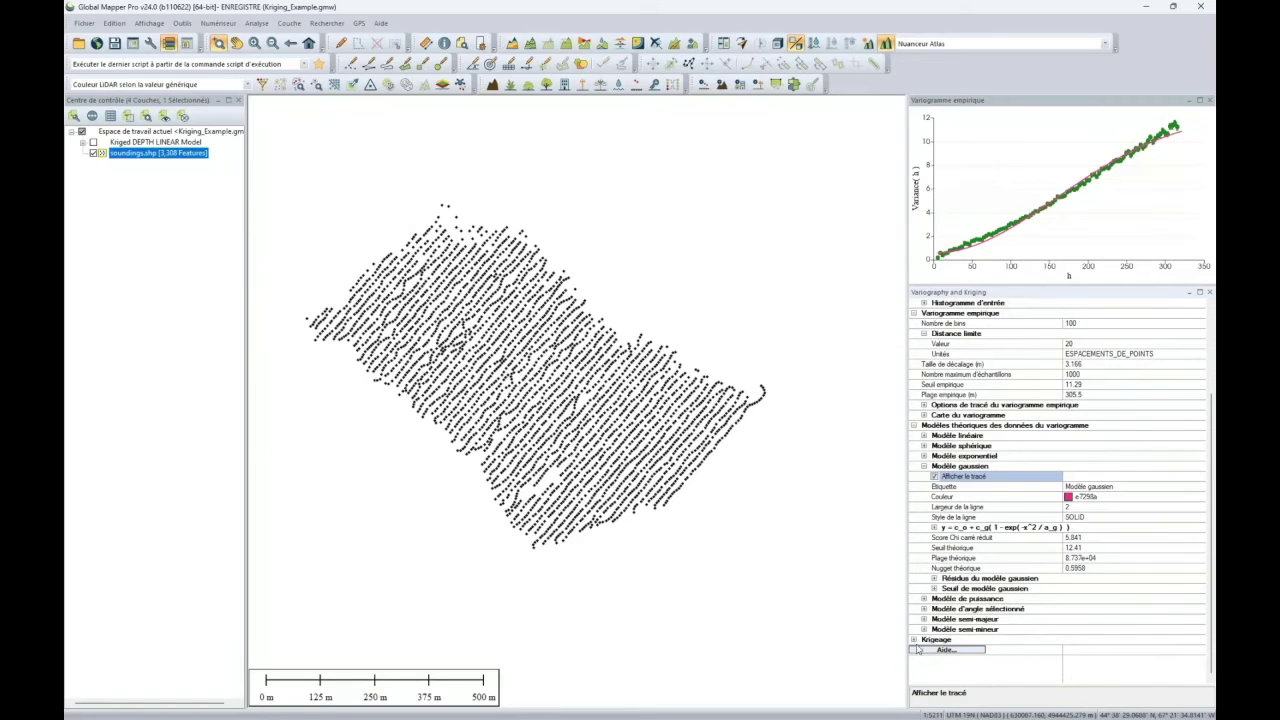
click(914, 640)
scroll(942, 620, down, 3)
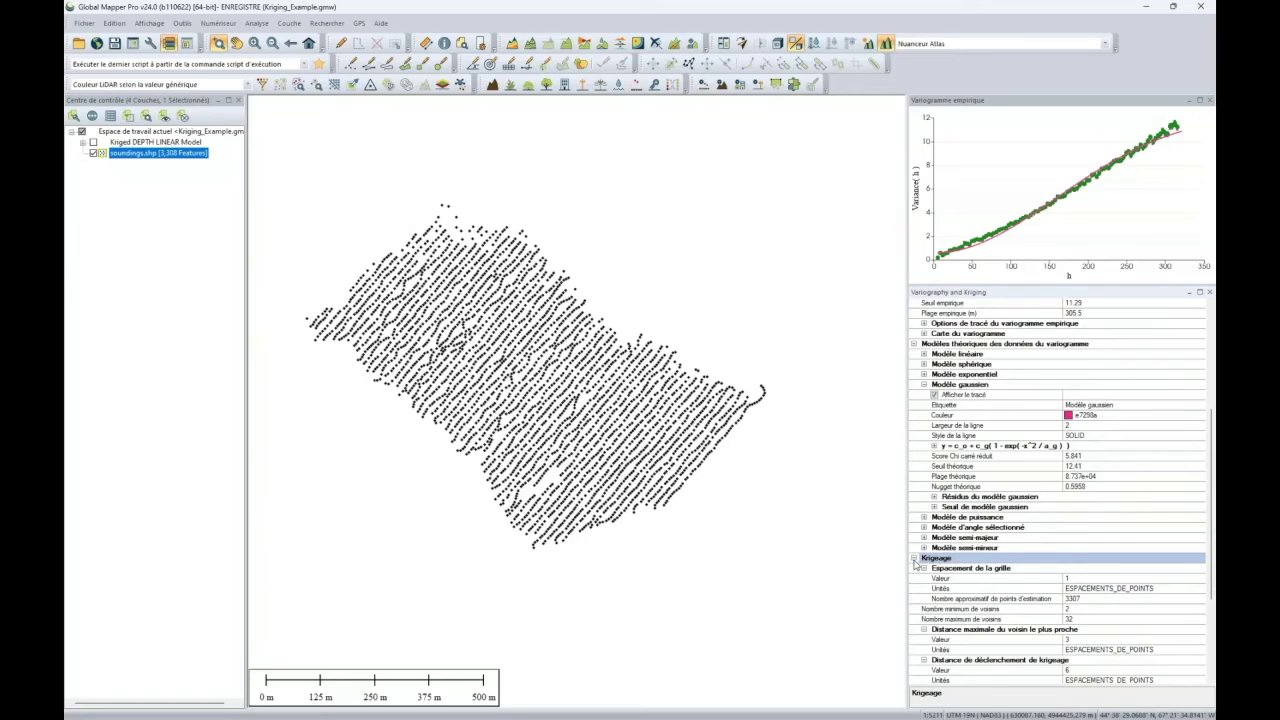
scroll(940, 562, down, 5)
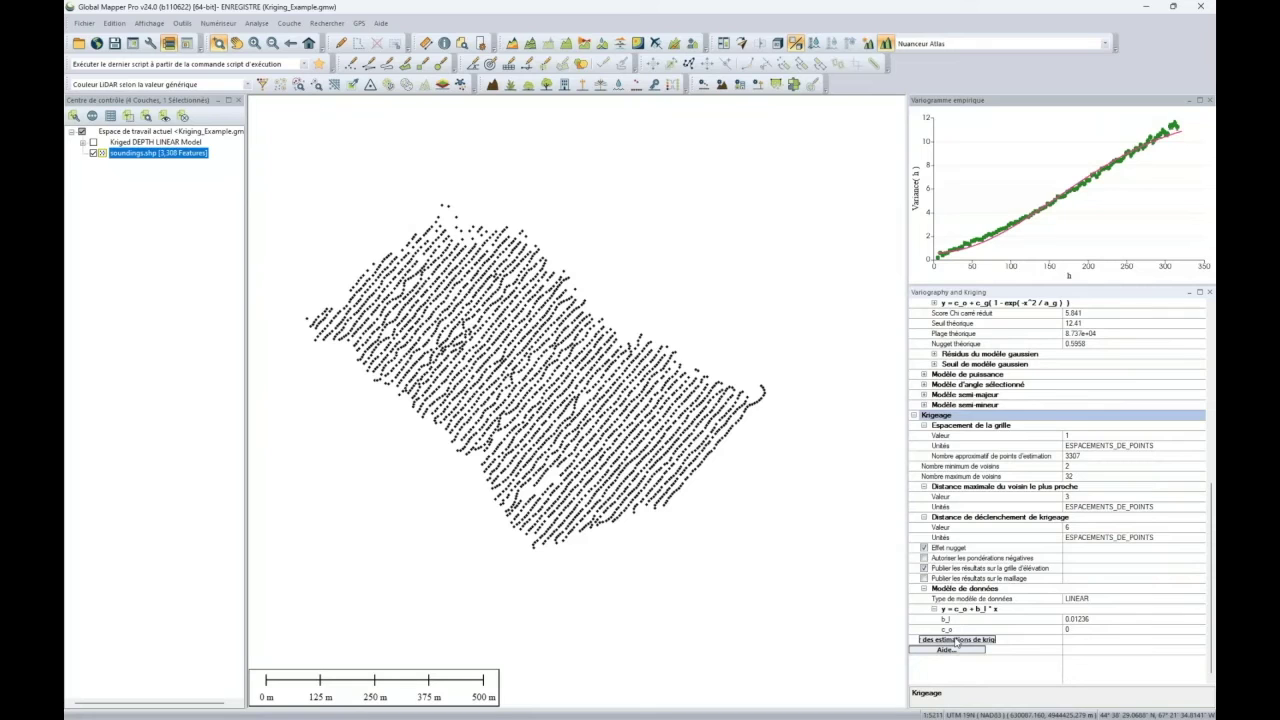
click(956, 640)
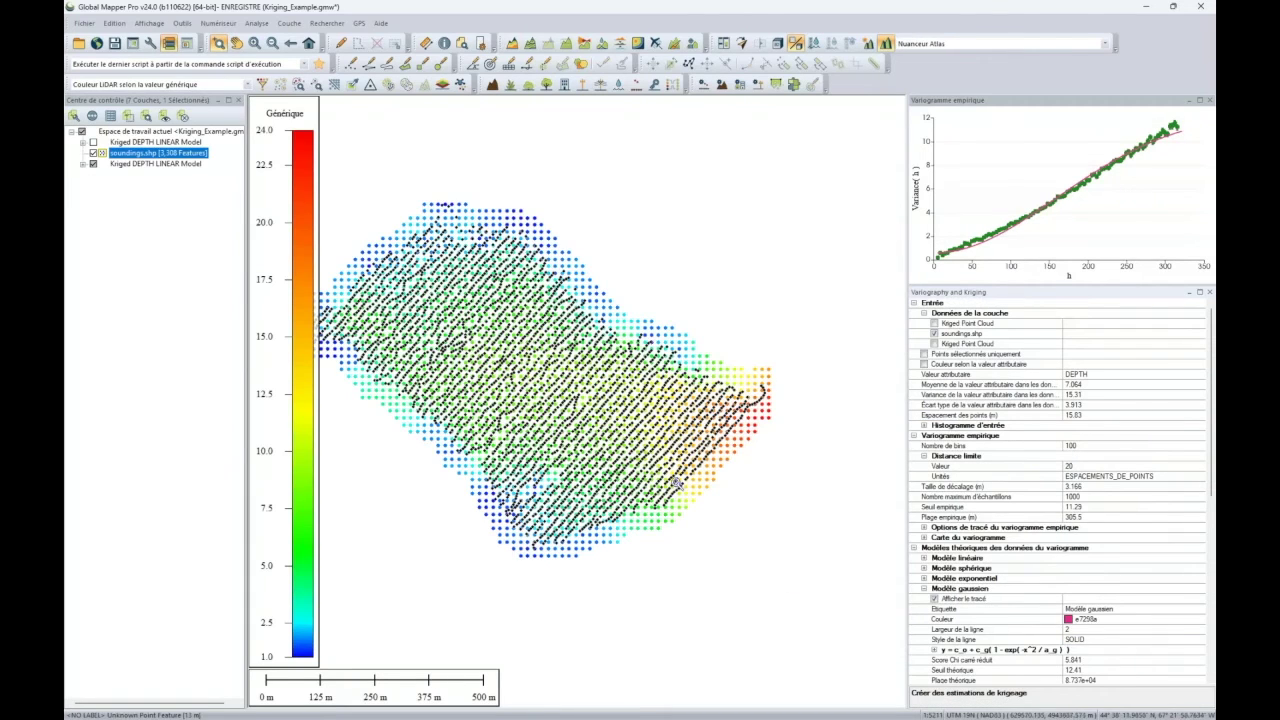
Expand the newly generated Kriged DEPTH LINEAR Model group and hide the soundings.shp layer
drag(560, 400, 603, 402)
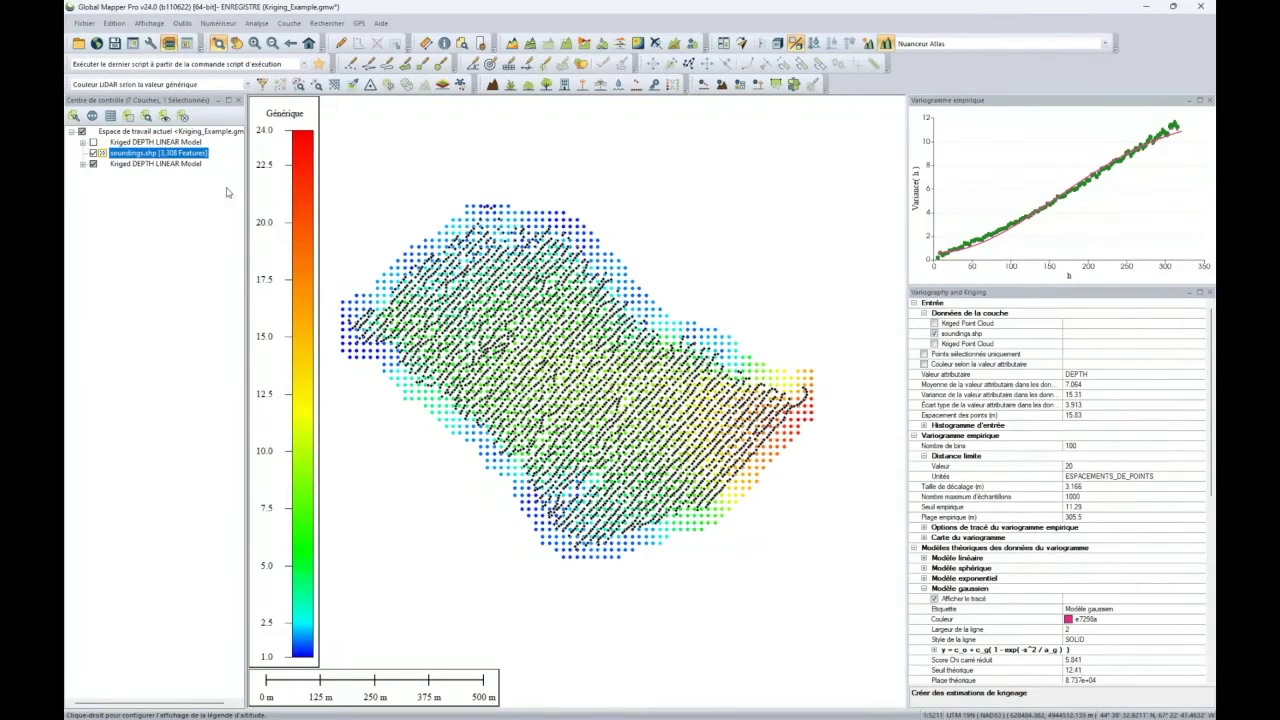
click(200, 164)
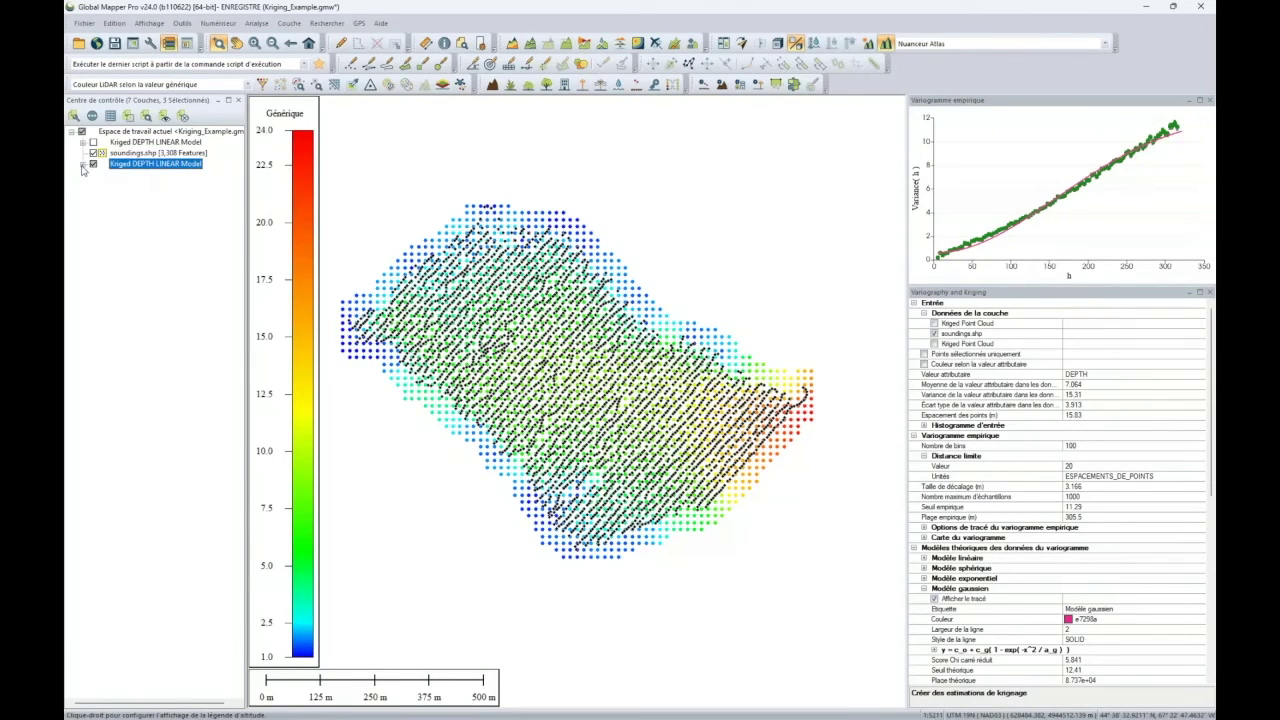
click(83, 167)
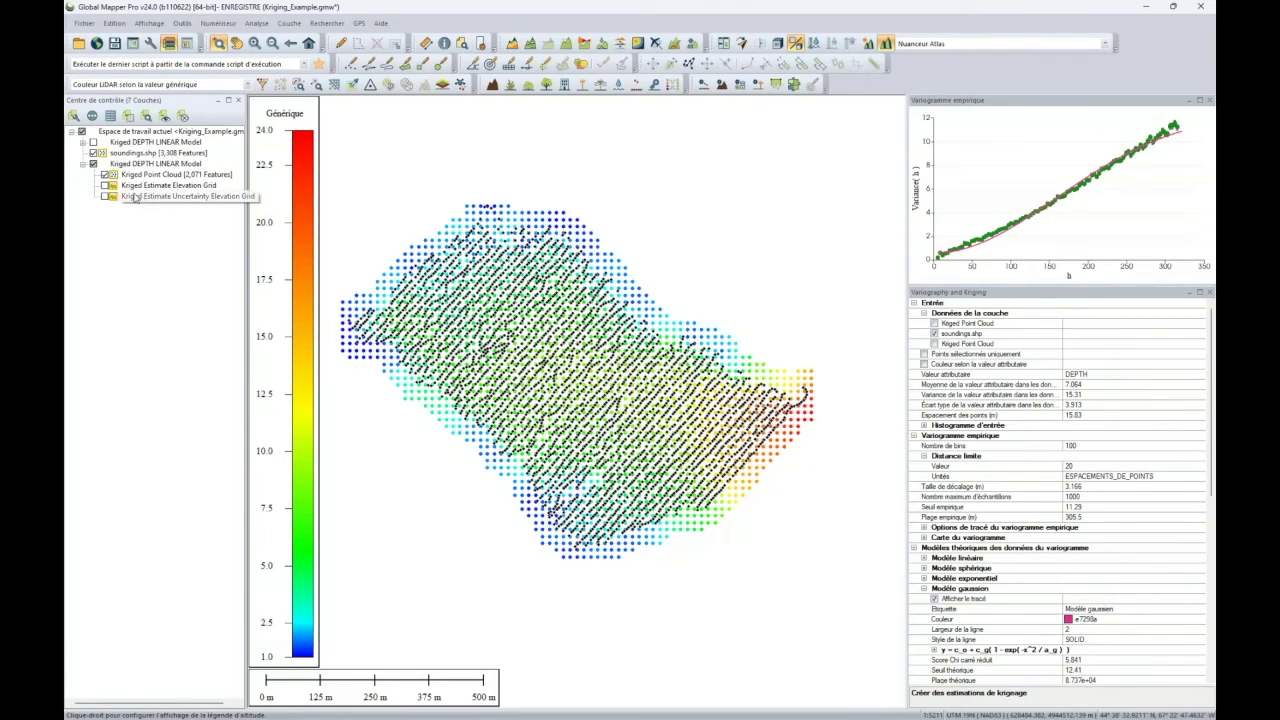
click(93, 153)
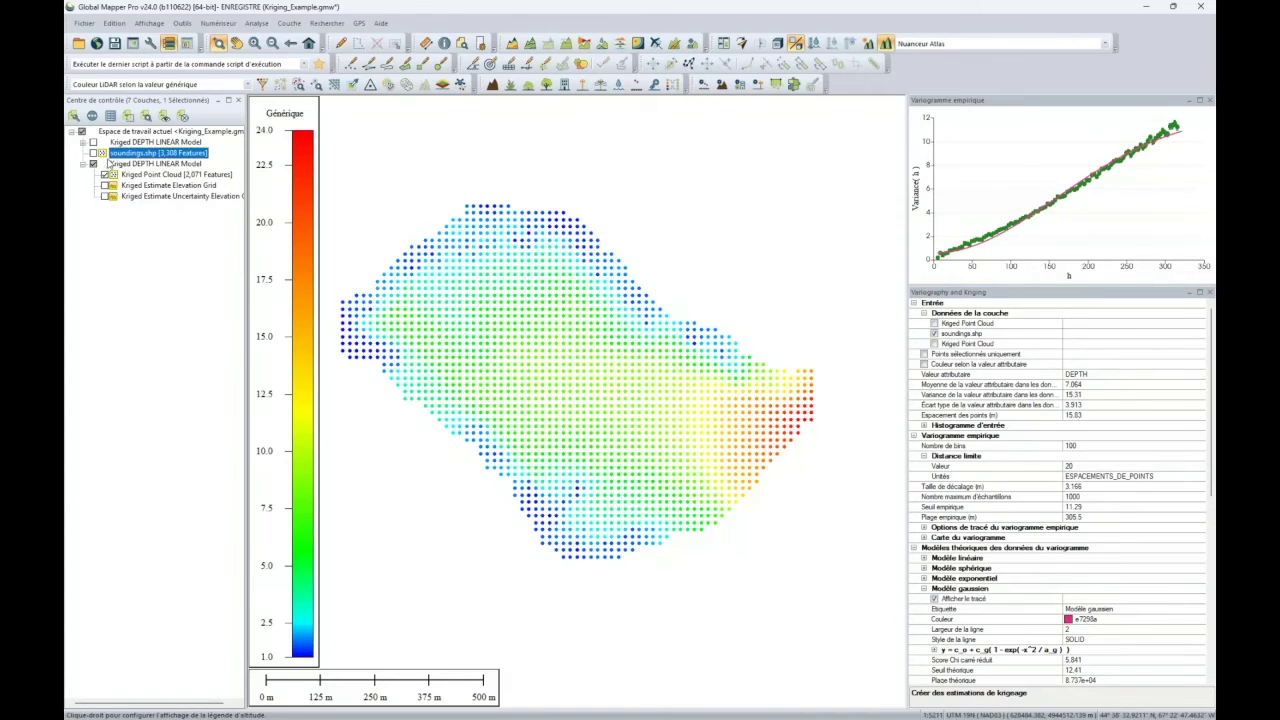
Switch the display from the kriged point cloud to the estimate elevation grid, and finally to only the estimate uncertainty elevation grid
drag(577, 355, 623, 316)
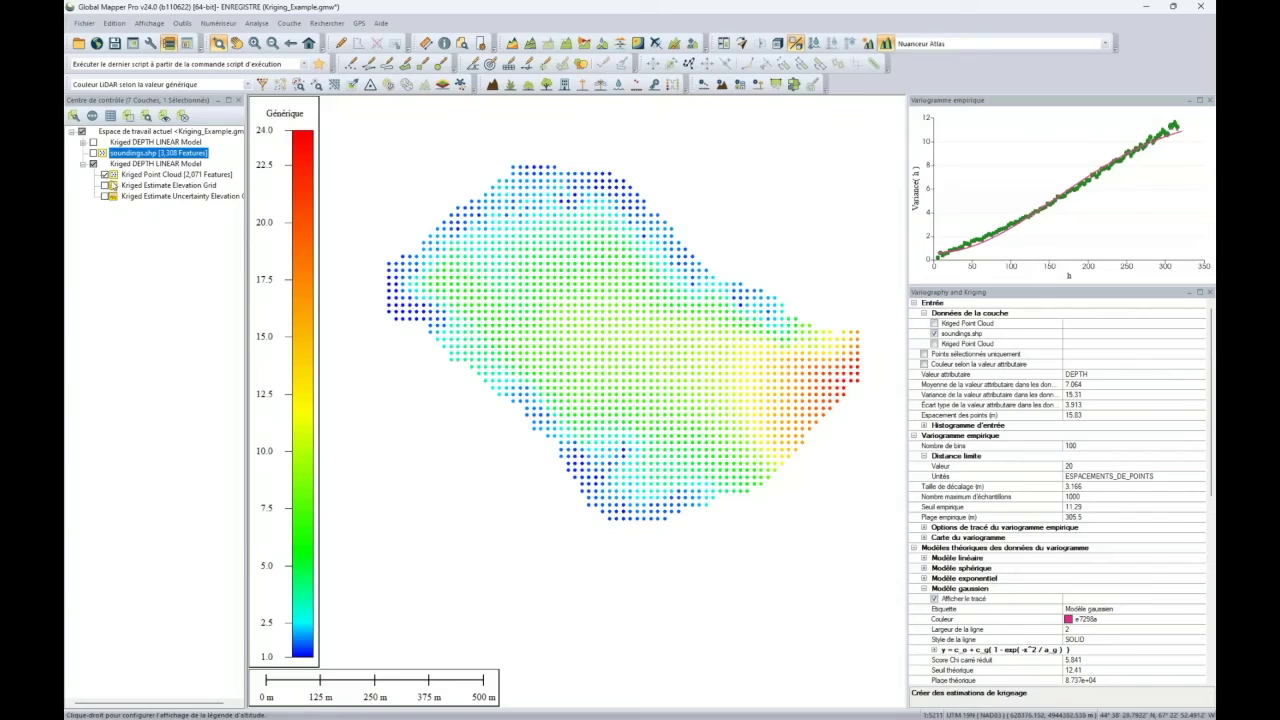
click(105, 185)
click(105, 174)
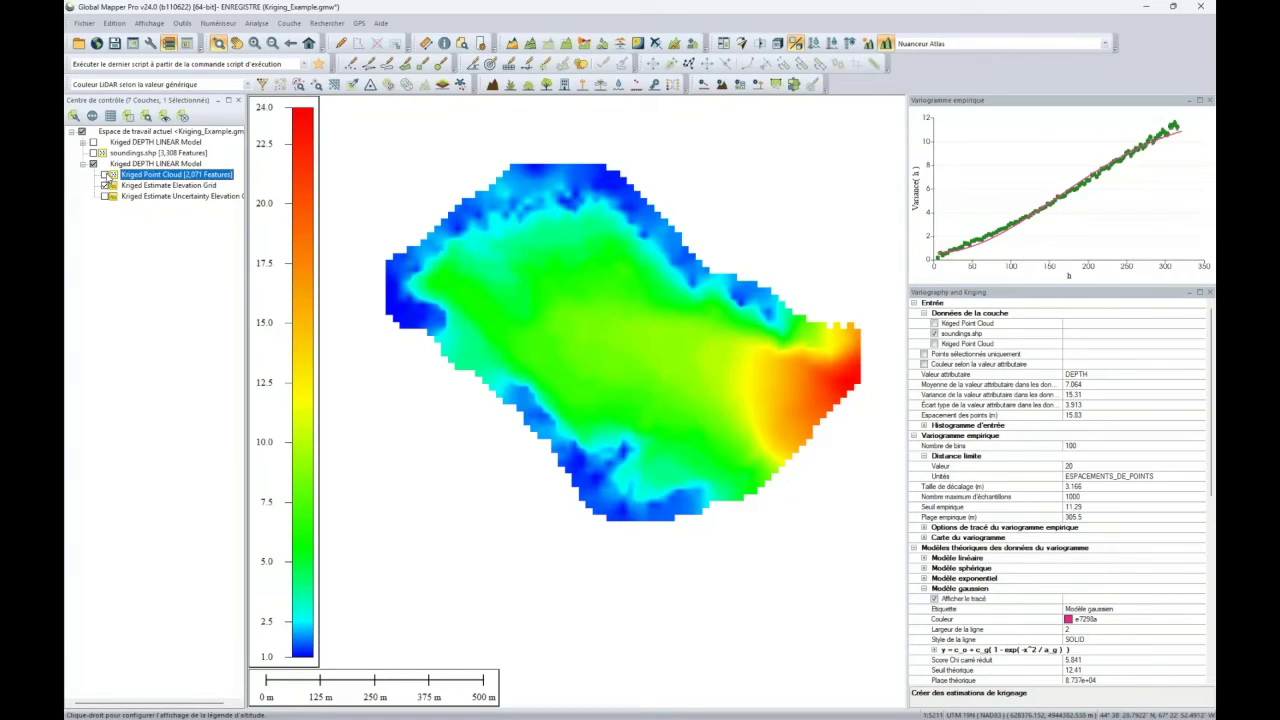
click(105, 196)
click(105, 185)
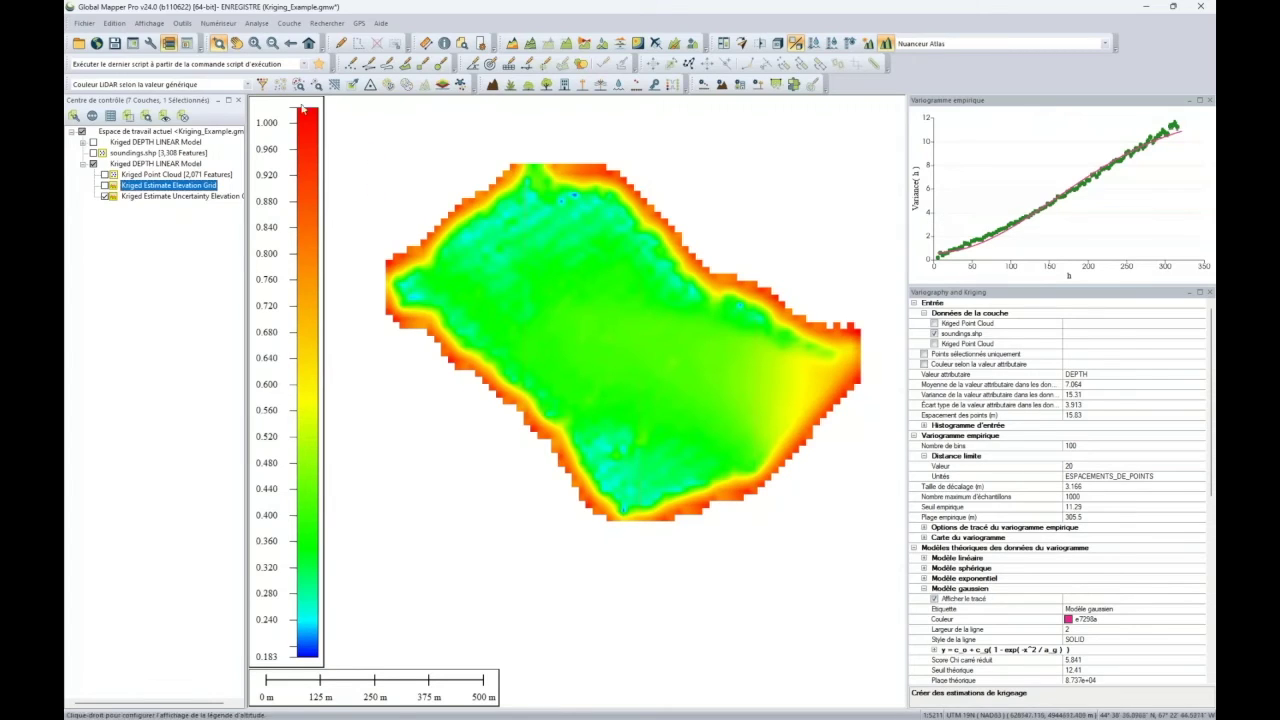
click(257, 23)
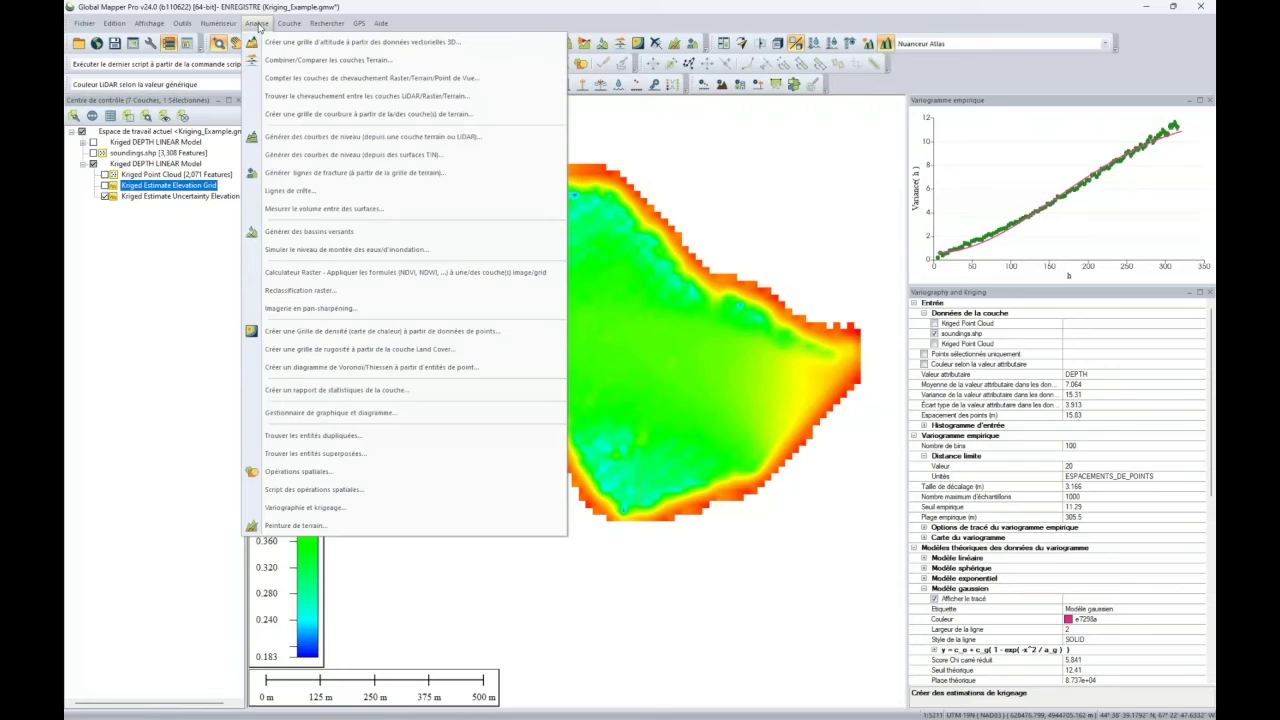
click(291, 510)
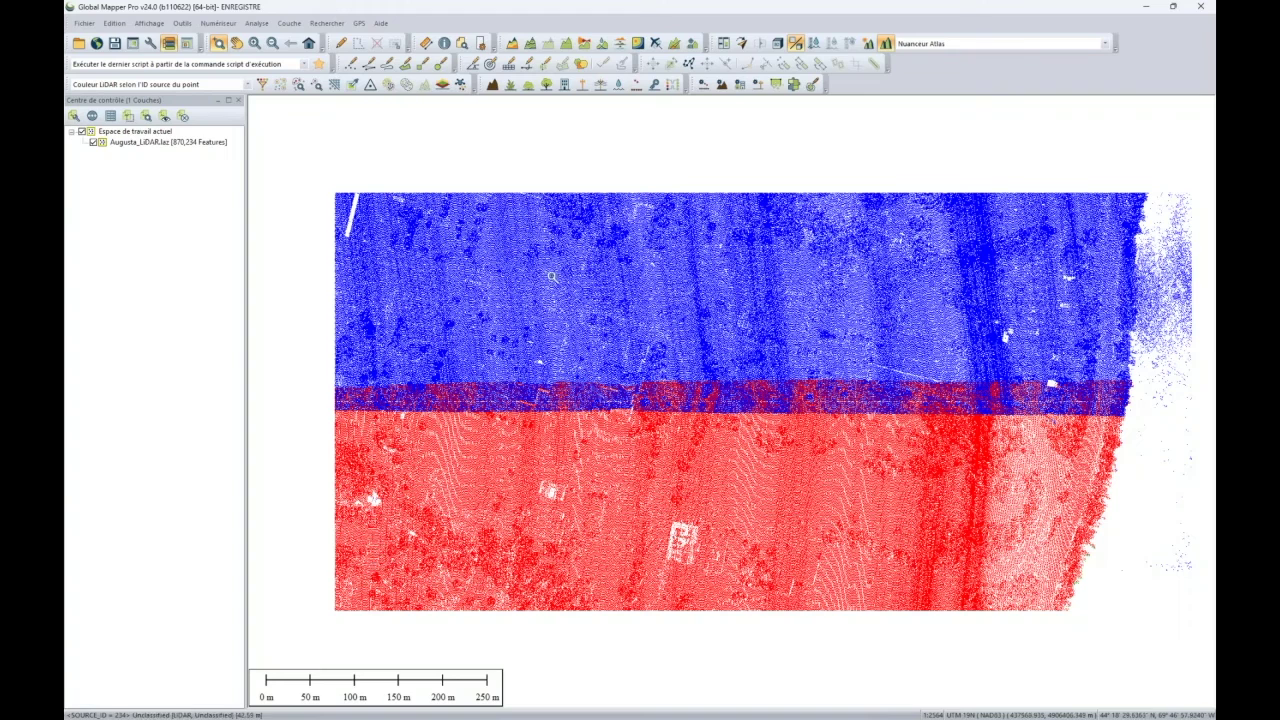
click(247, 85)
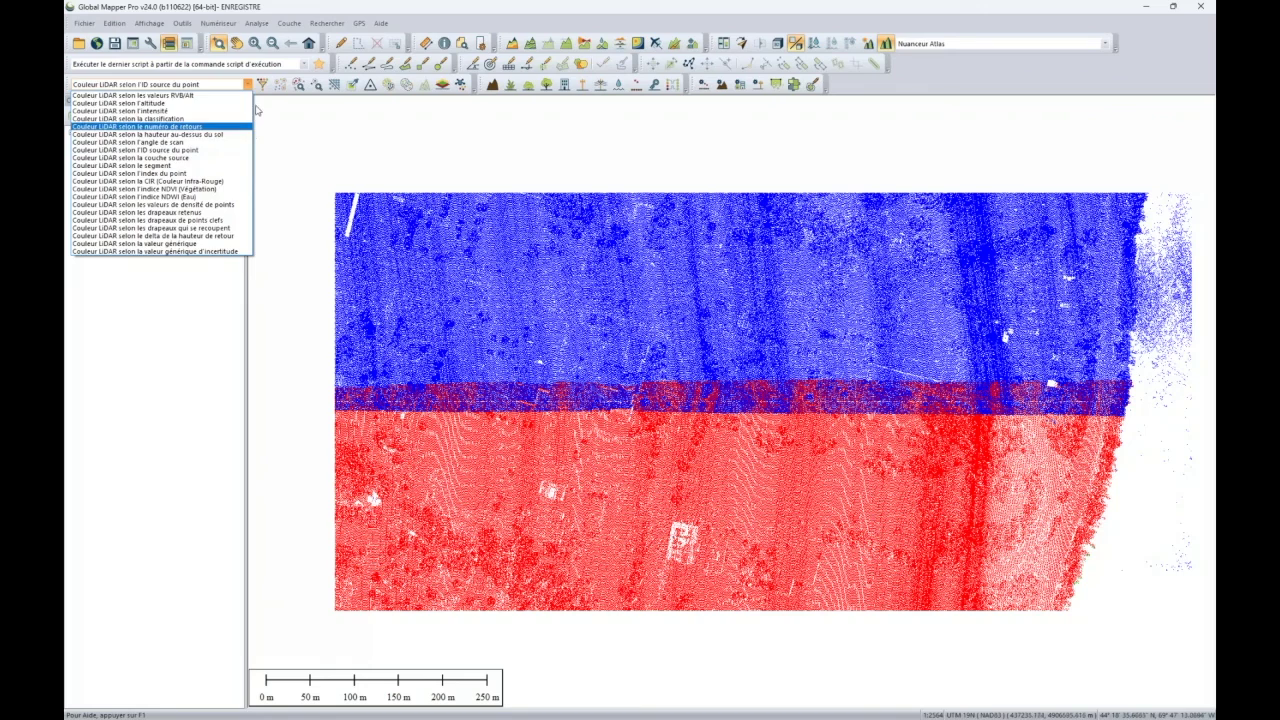
click(160, 85)
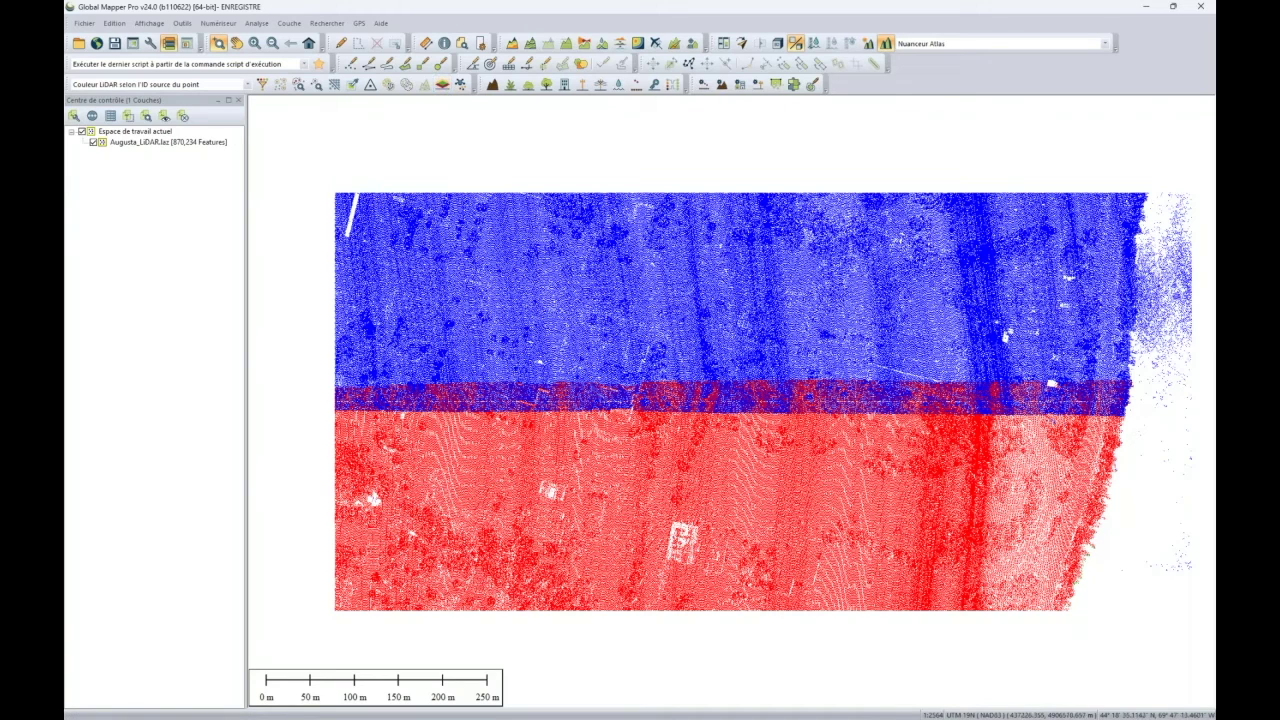
Configure a swath separation image for Augusta_LiDAR.laz with a resolution of 1 point spacing, minimum value (DTM) binning and the QL1 / QL2 shader
click(200, 142)
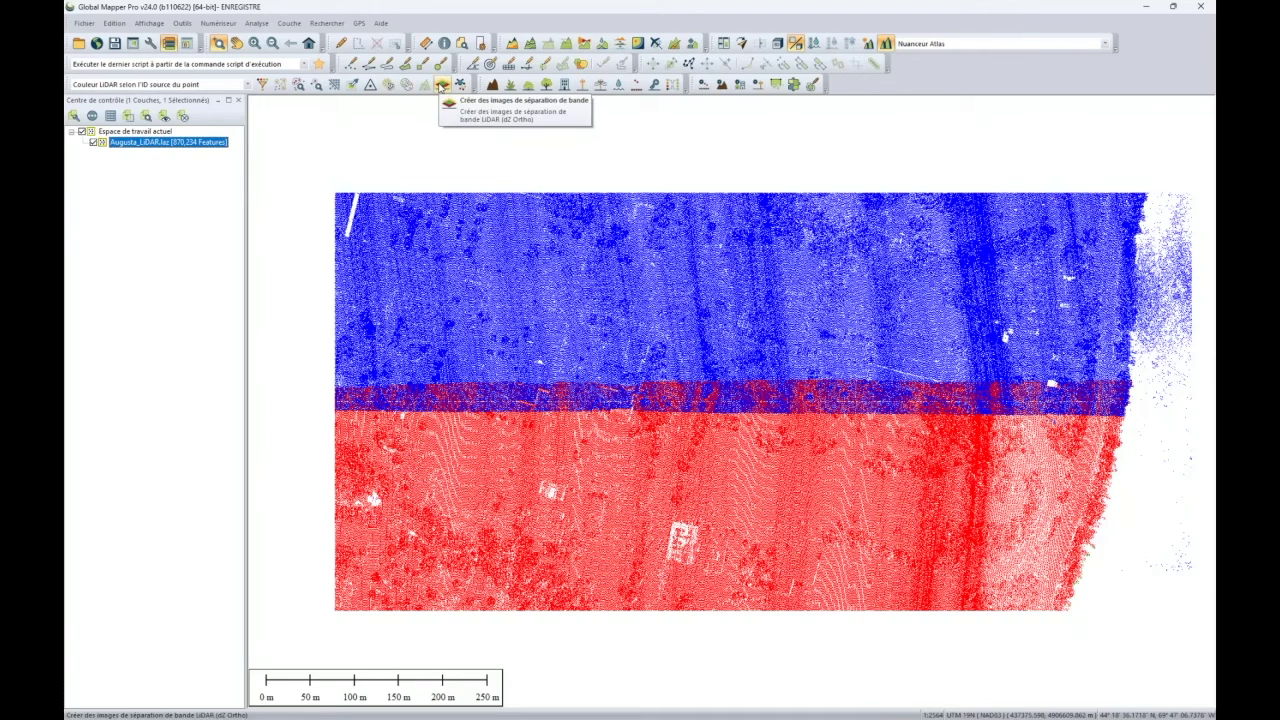
click(442, 86)
double_click(540, 327)
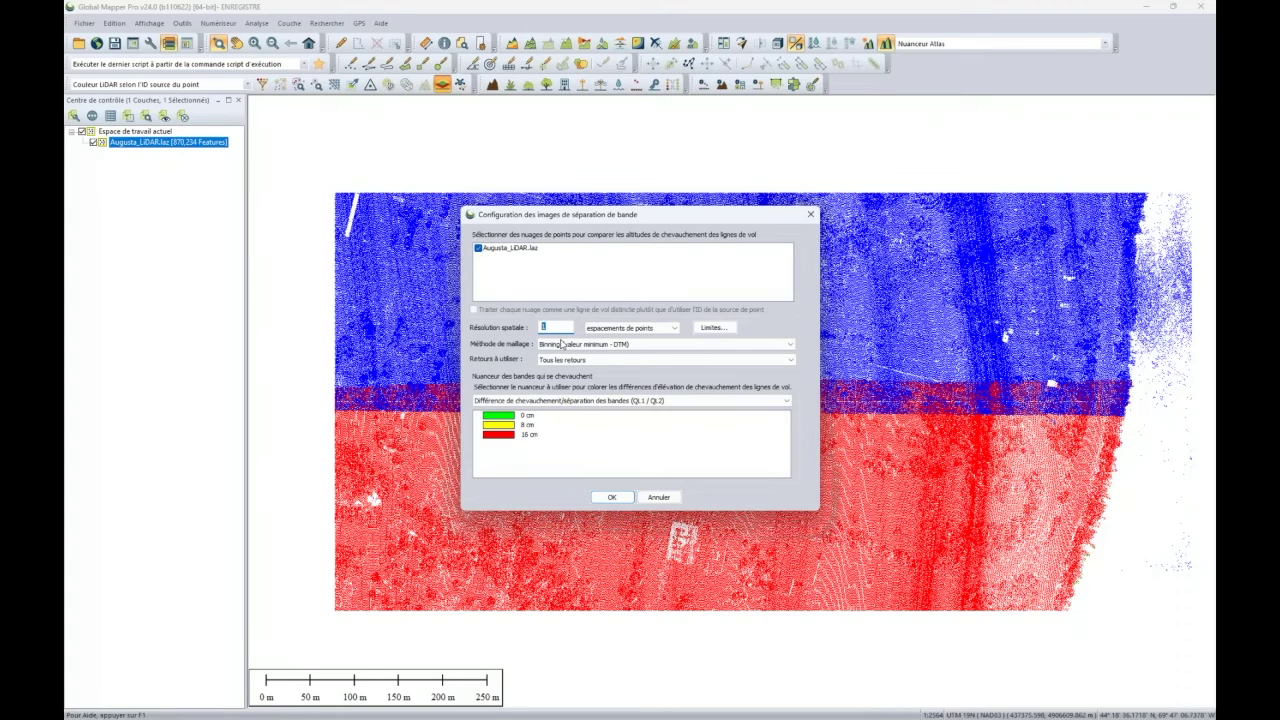
click(573, 344)
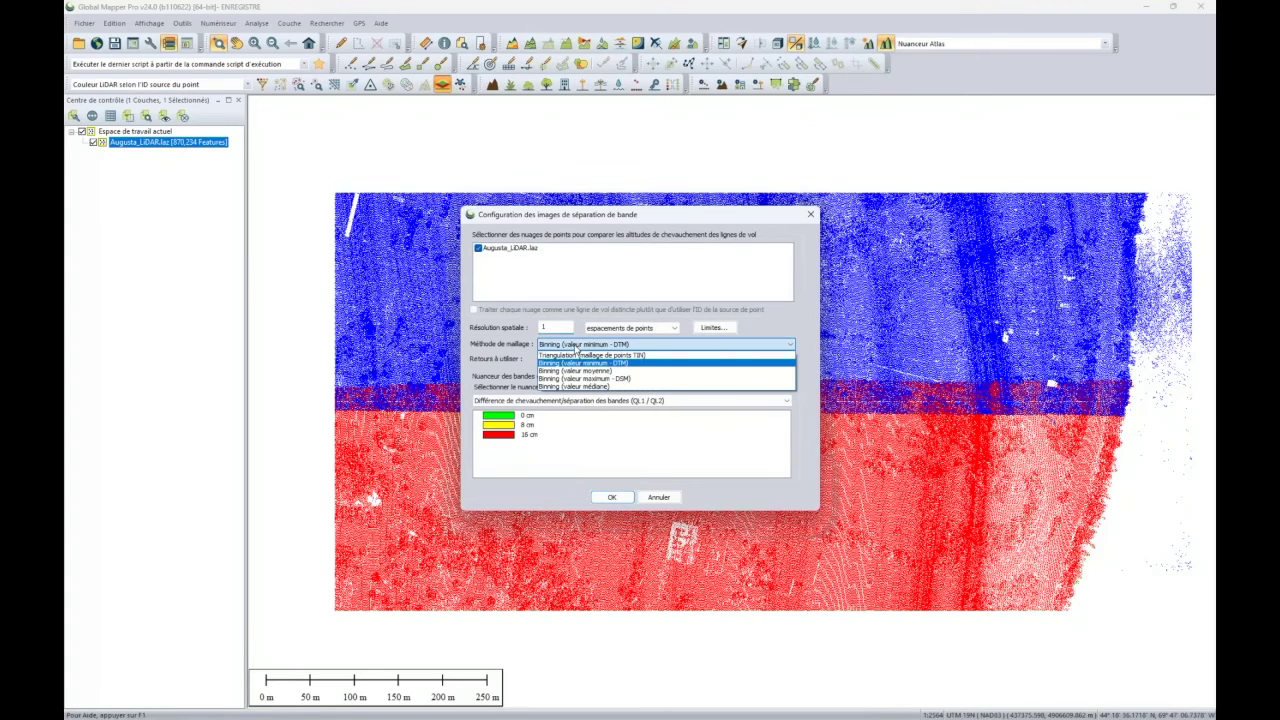
click(578, 363)
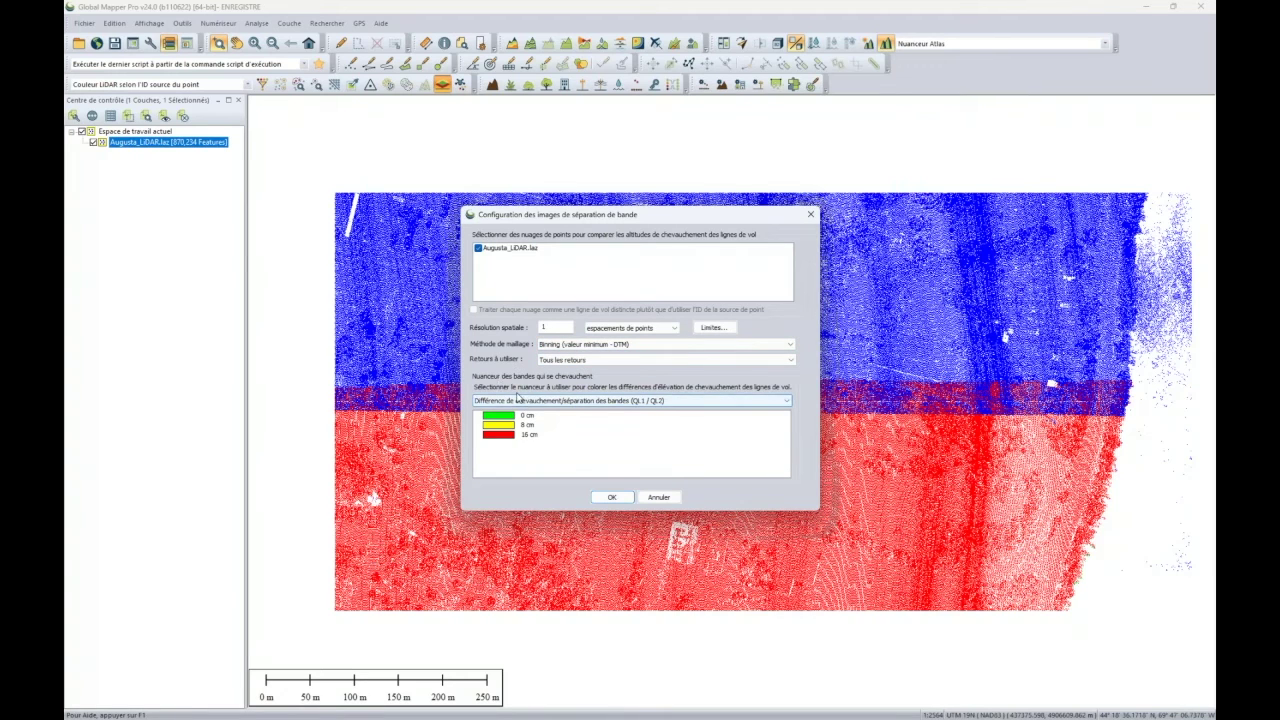
click(562, 425)
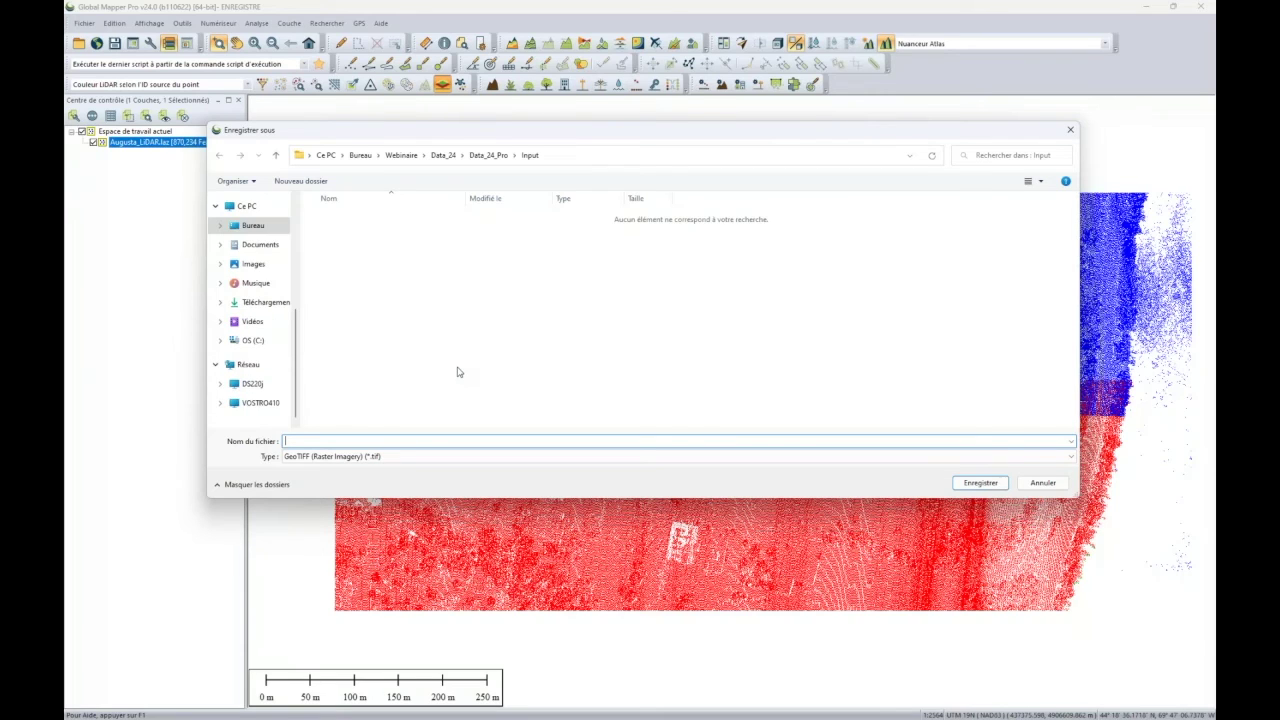
Save the swath separation image as the GeoTIFF Image_de_separation and toggle its layer's visibility
text(Image_de_separation)
click(978, 483)
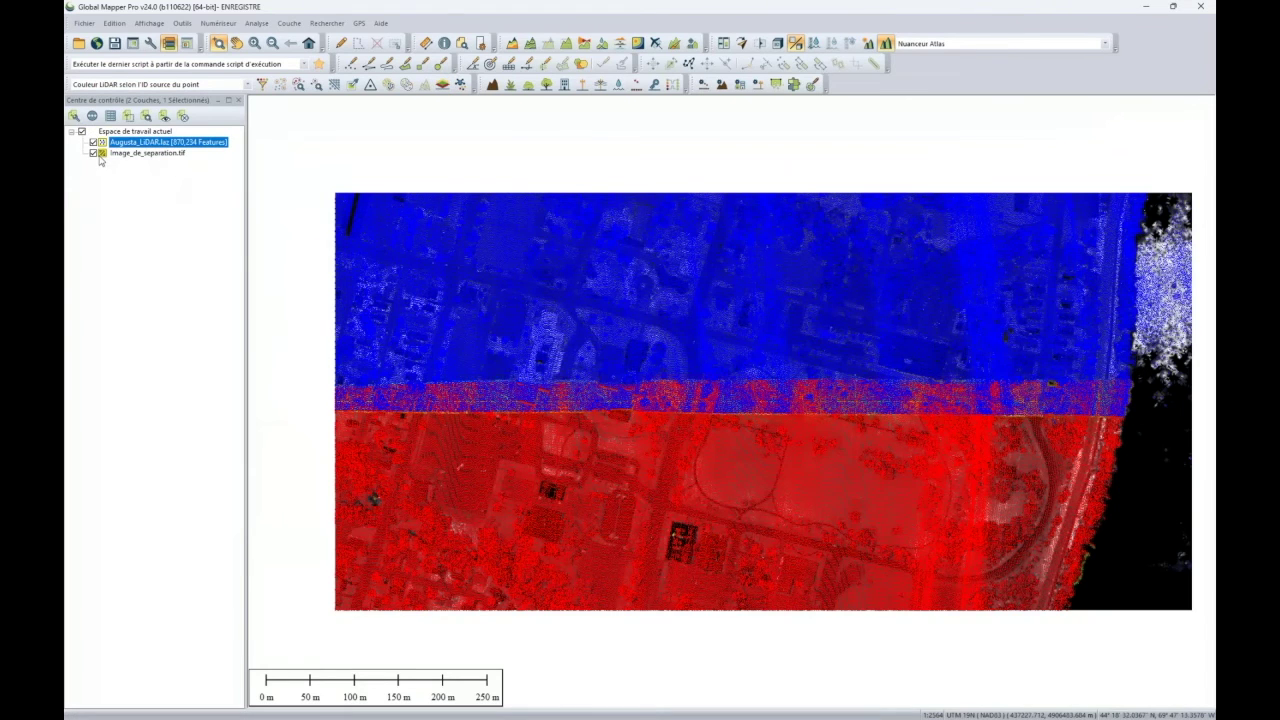
click(93, 152)
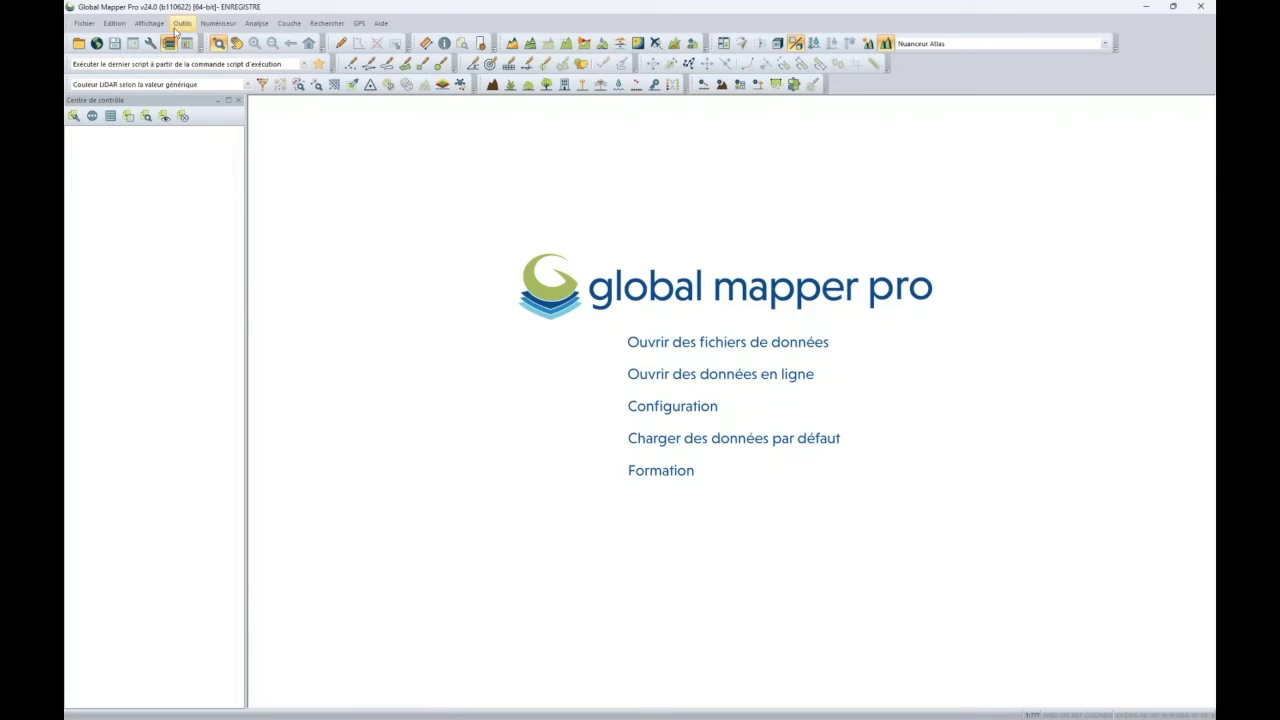
Open the mobile data manager and review its package export options before showing the package import options
click(177, 24)
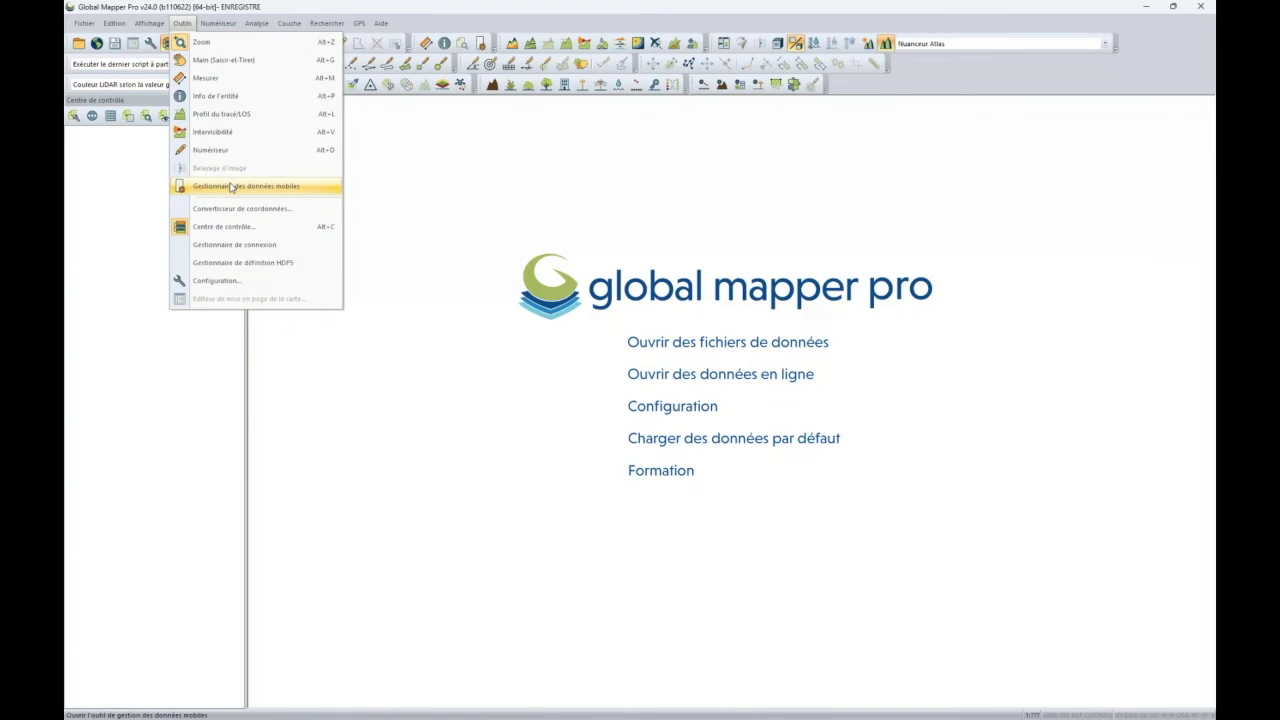
click(232, 188)
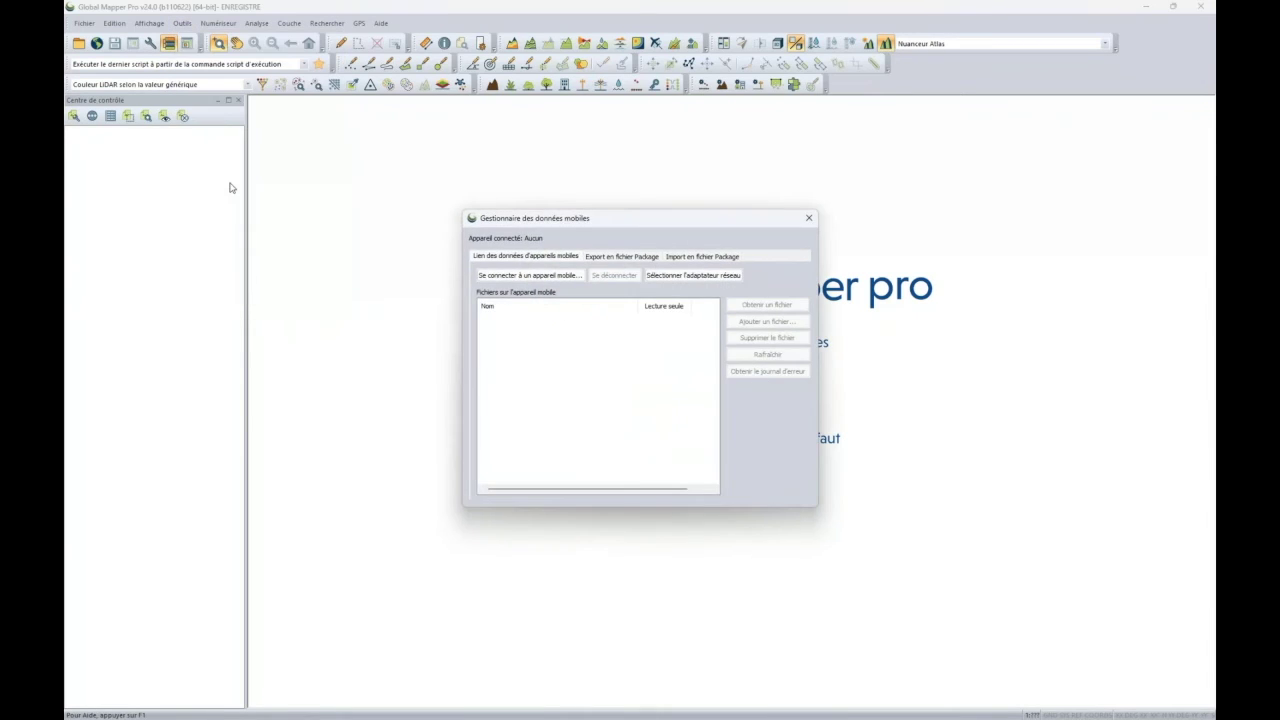
drag(496, 218, 540, 188)
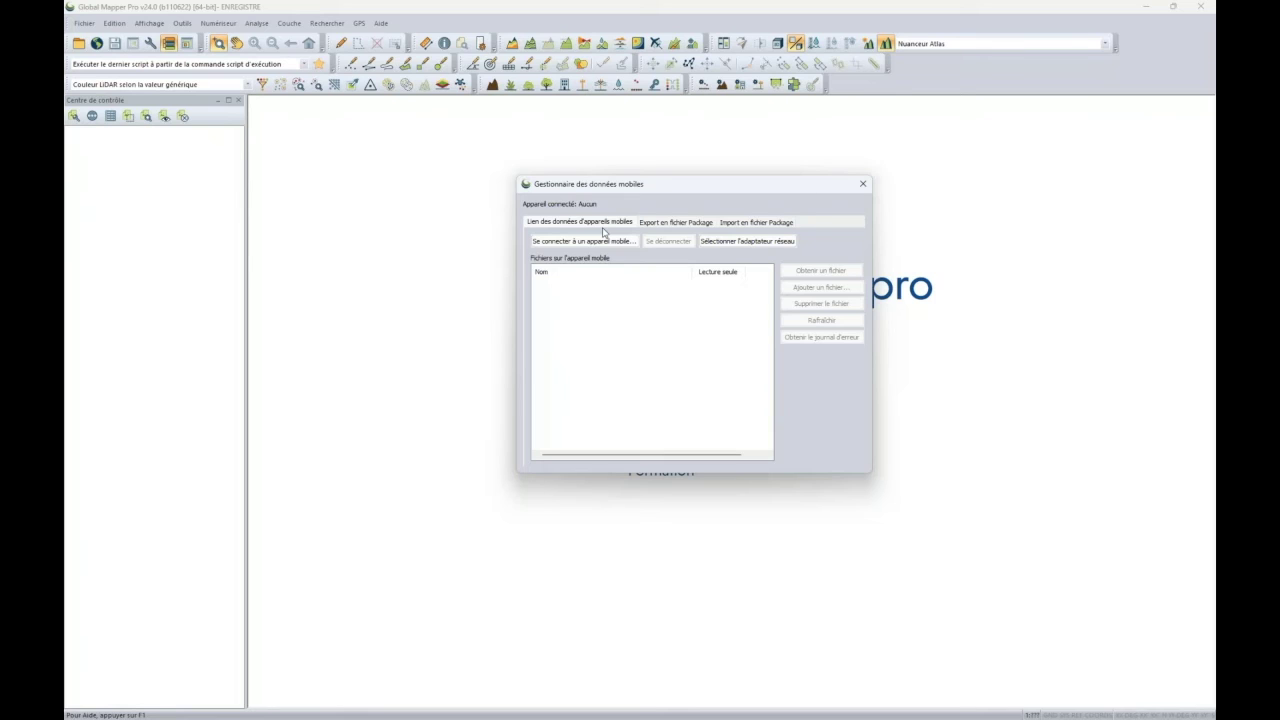
click(668, 224)
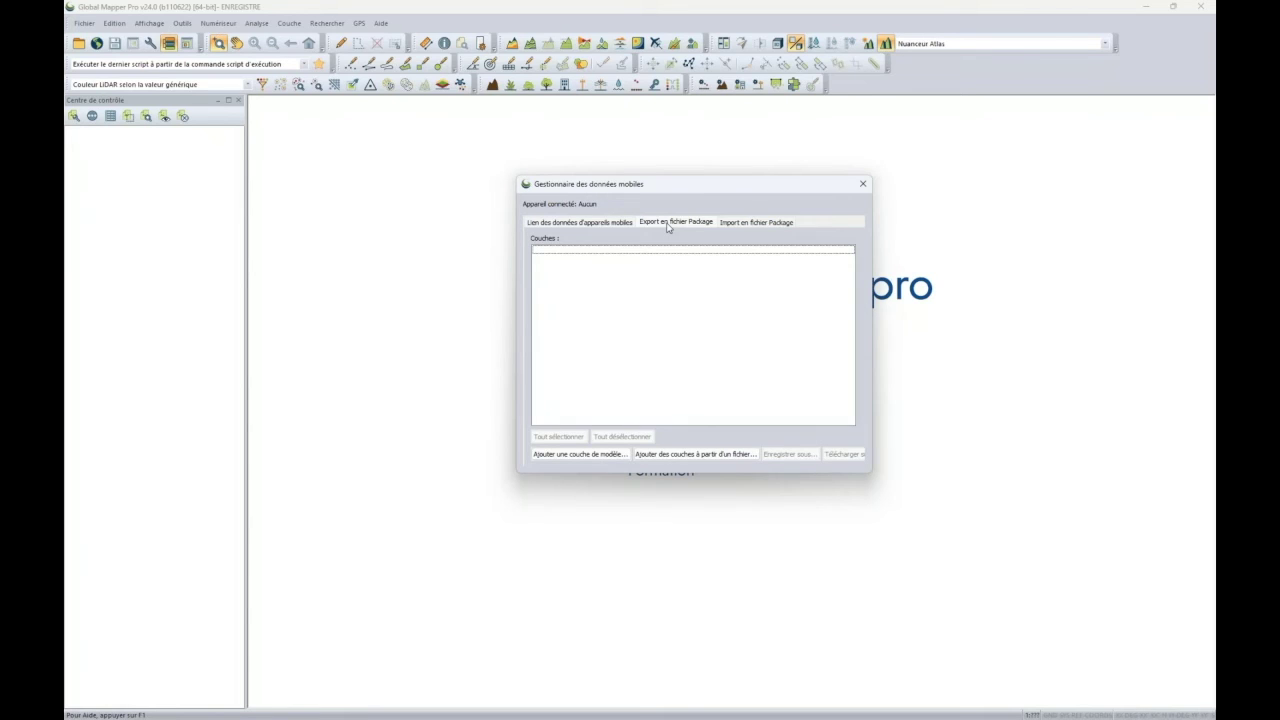
click(783, 222)
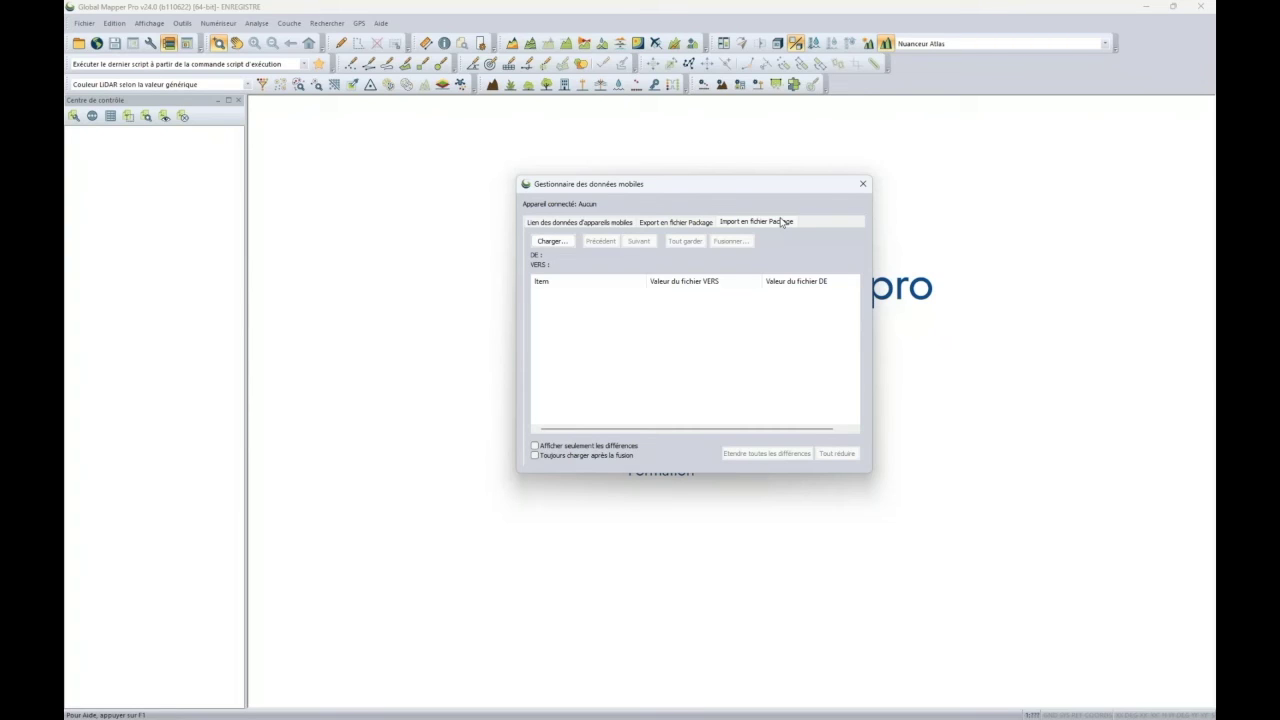
Load GMMID_Edited-1 from the Mobile_Data_Merge folder as the package file to merge from
click(550, 241)
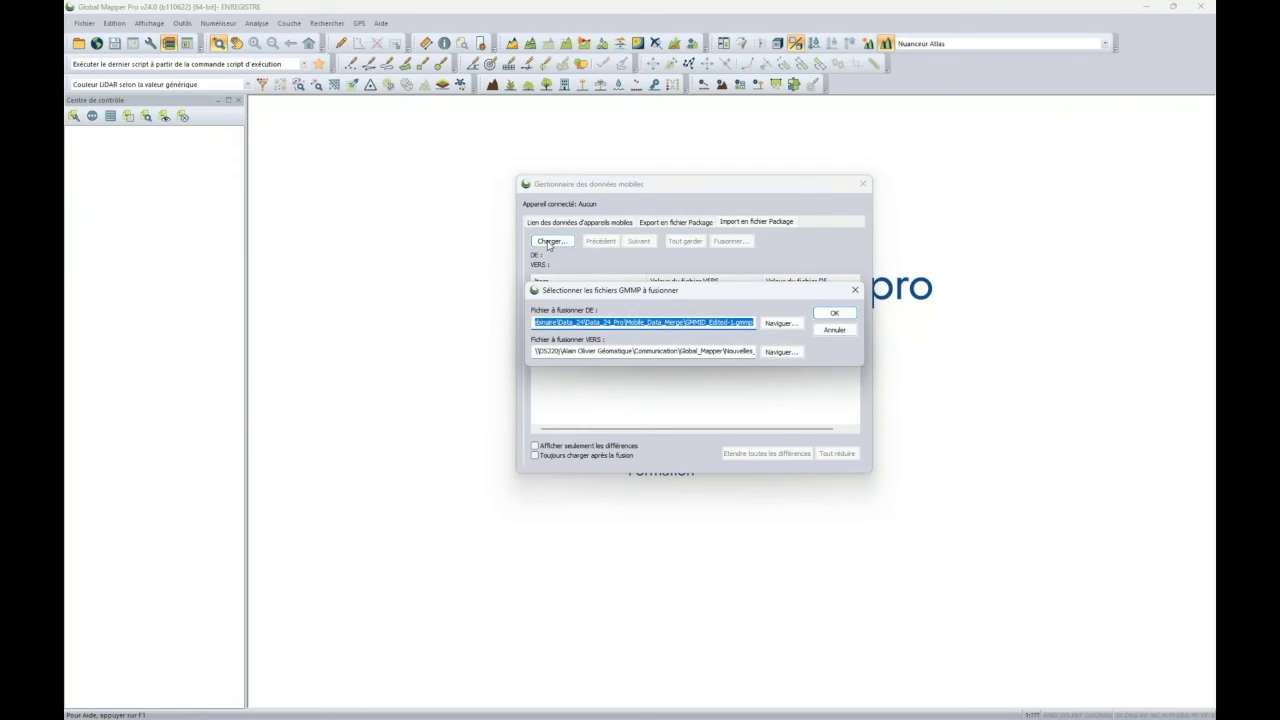
click(767, 330)
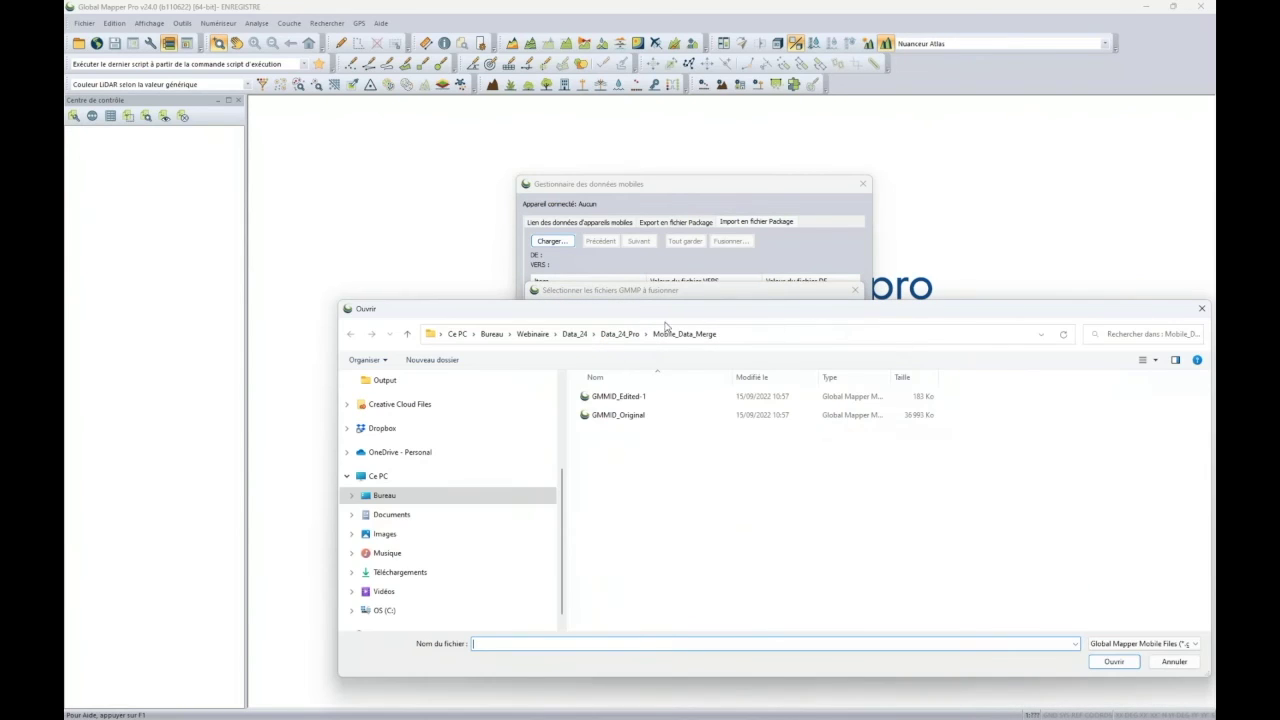
click(618, 336)
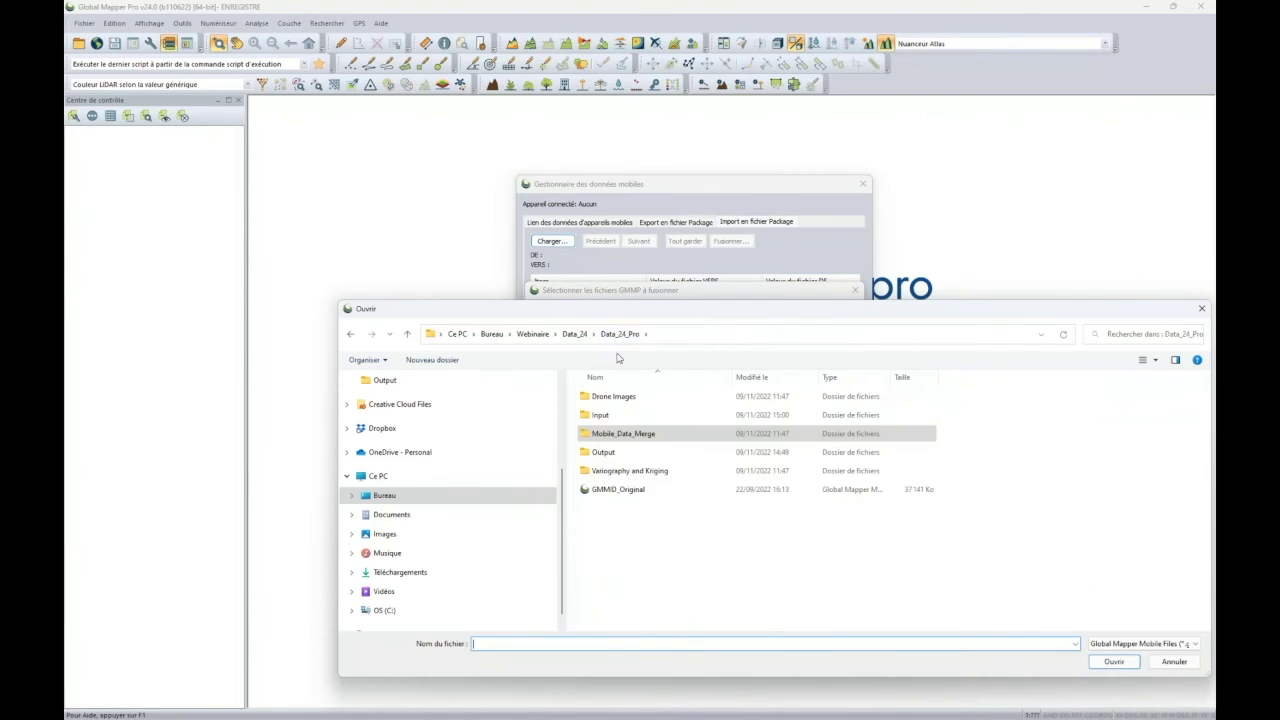
double_click(678, 427)
click(640, 398)
drag(834, 312, 766, 288)
click(1042, 638)
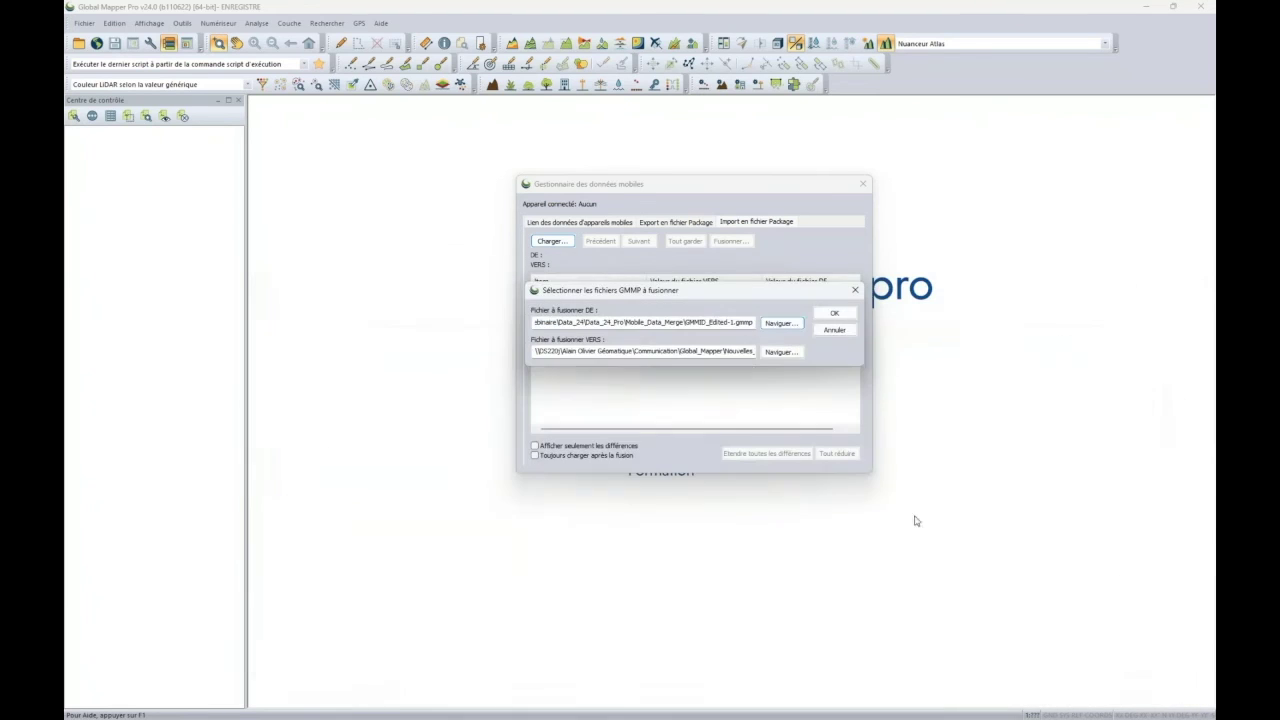
Choose GMMID_Original as the package file to merge into and load the comparison of both packages
click(780, 354)
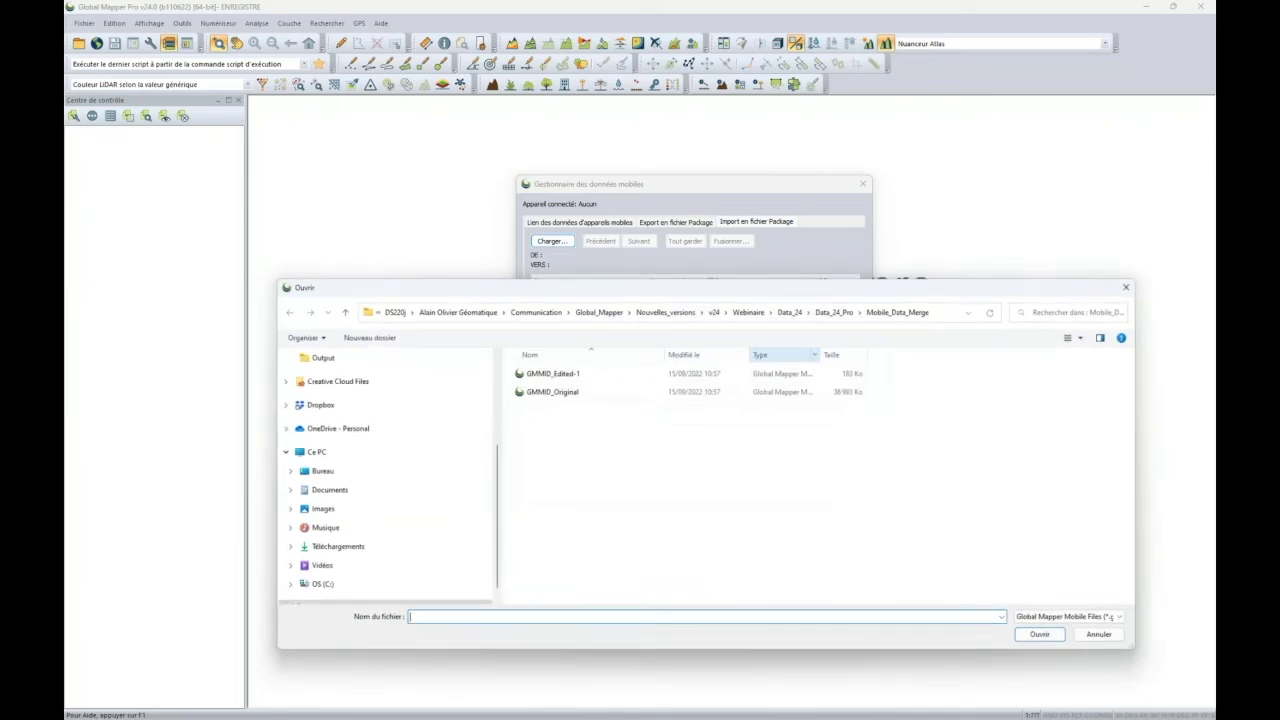
click(576, 398)
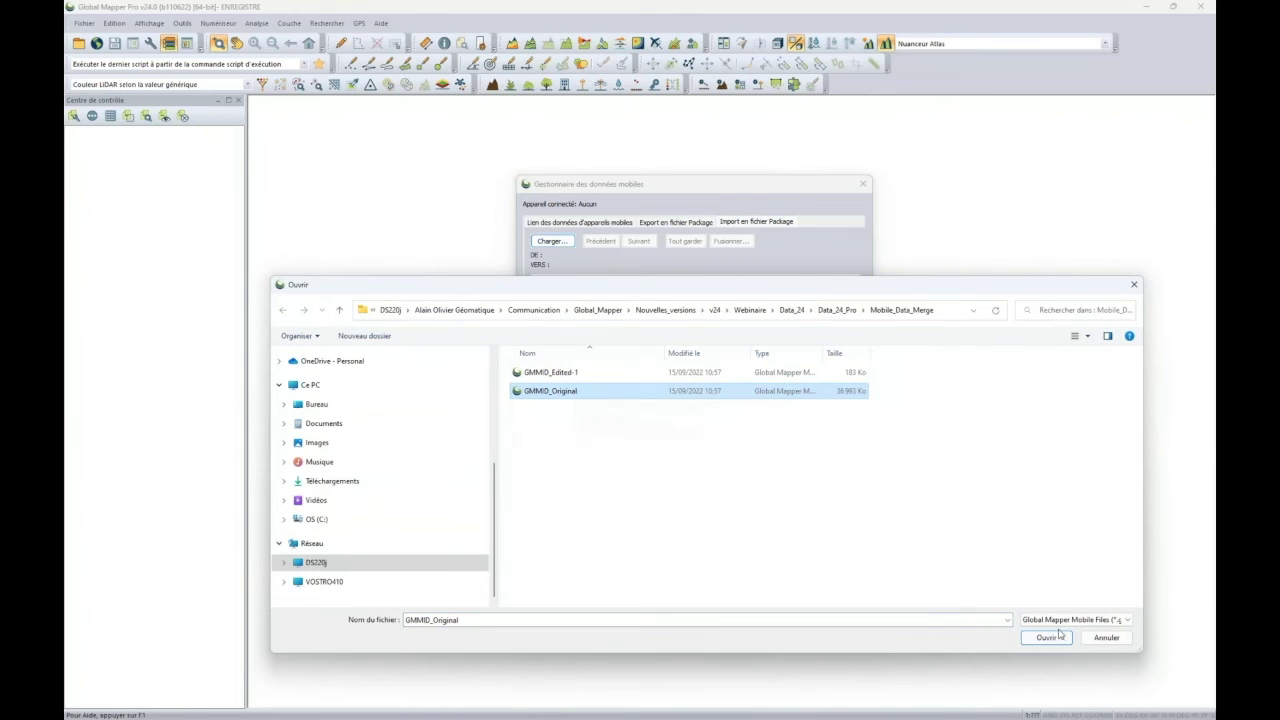
click(1046, 638)
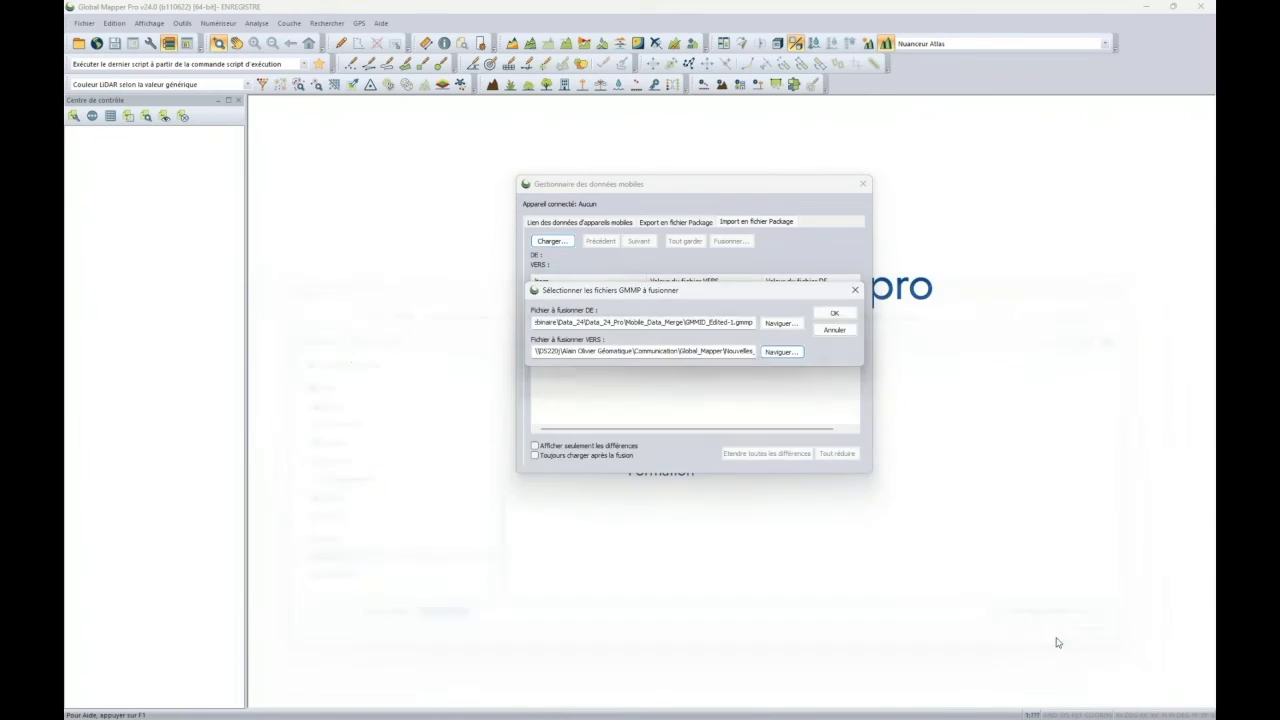
click(834, 314)
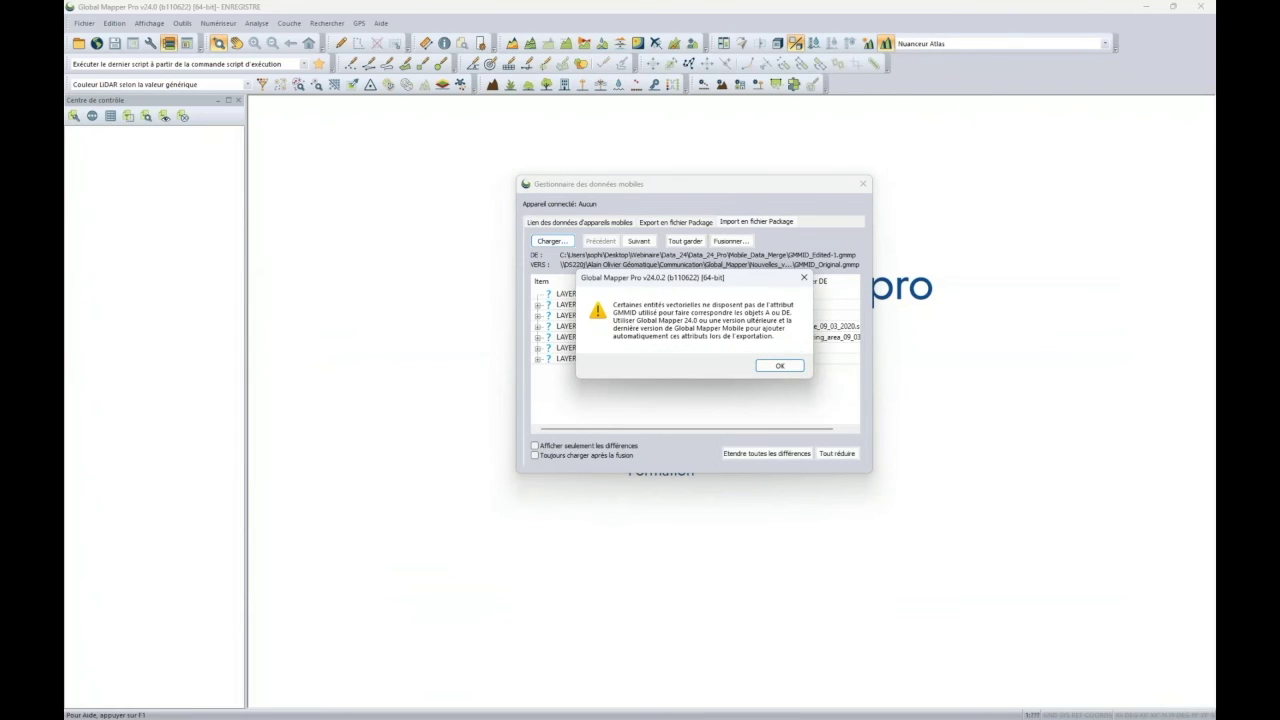
click(797, 367)
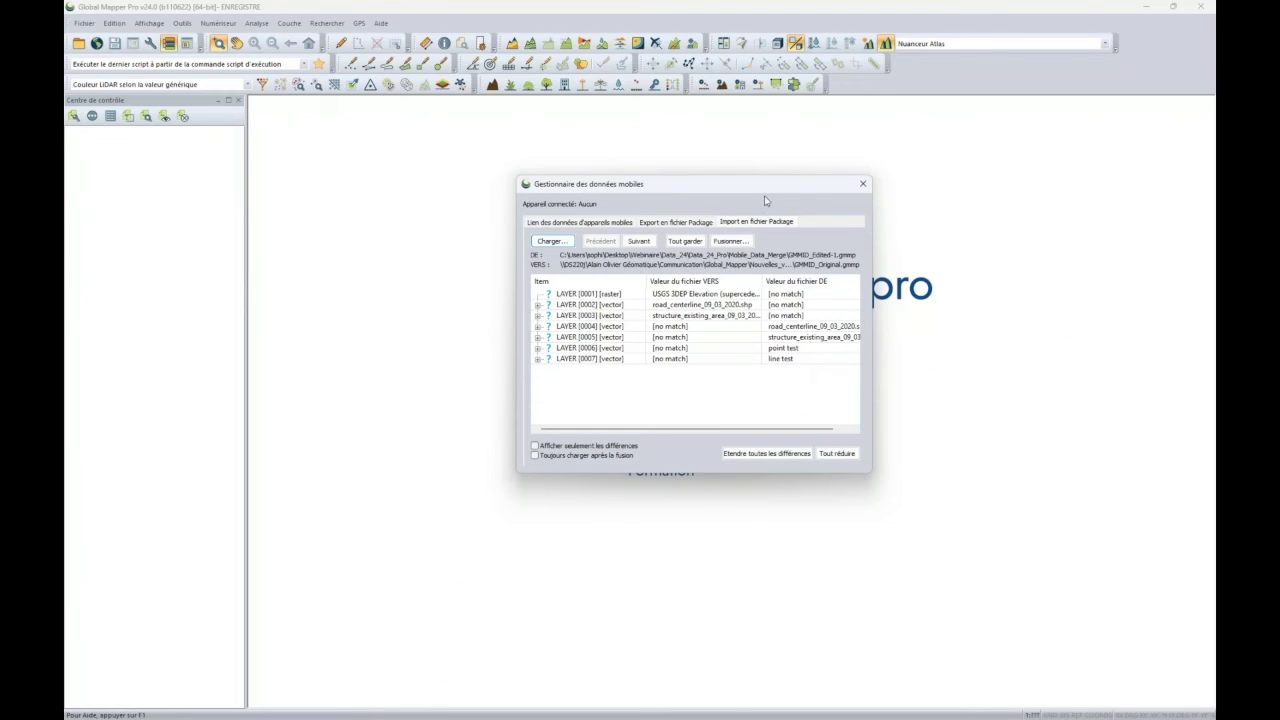
Enlarge the comparison window and examine the lines of road_centerline_09_03_2020.shp, including the attributes of LINE [0003]
drag(766, 189, 748, 160)
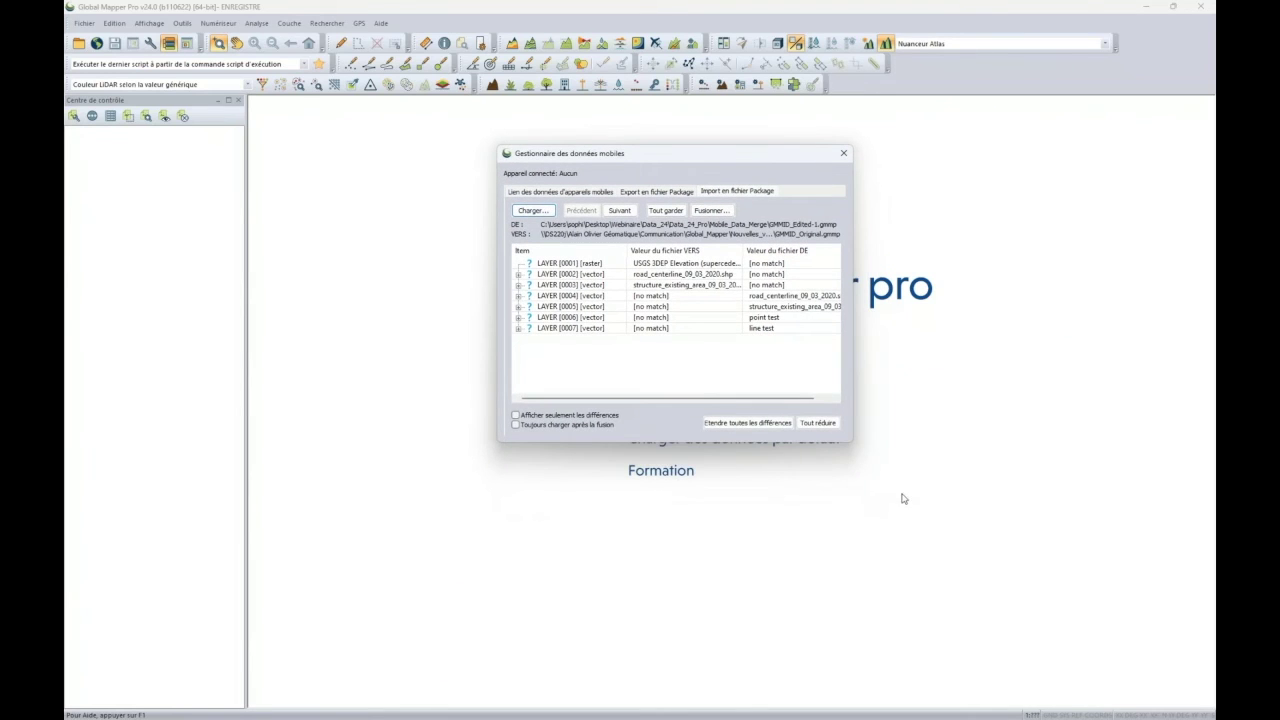
drag(846, 441, 955, 565)
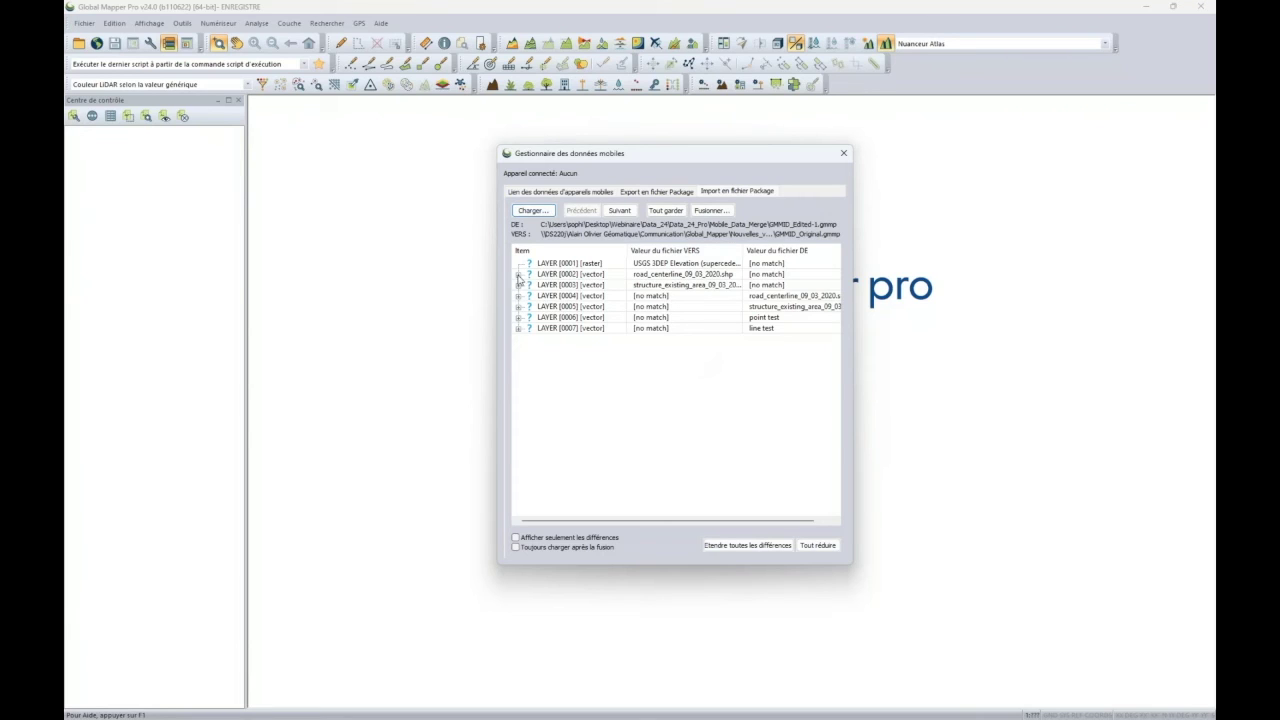
click(518, 274)
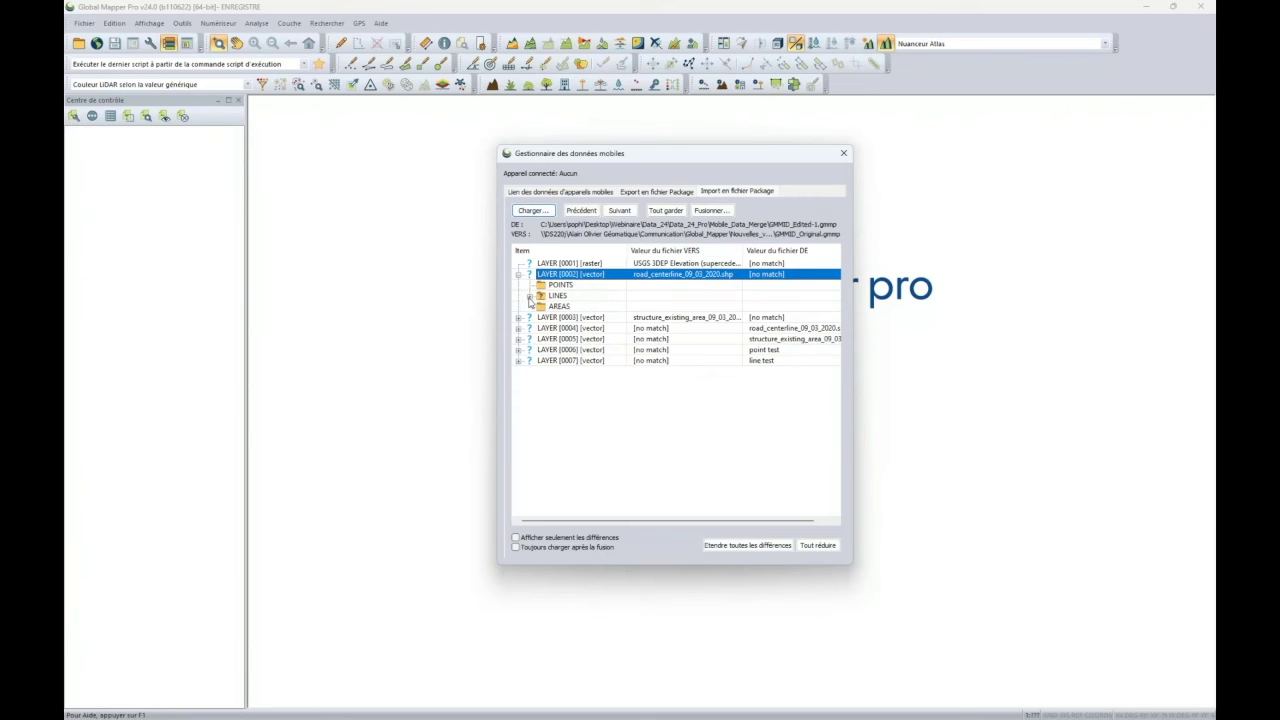
click(530, 297)
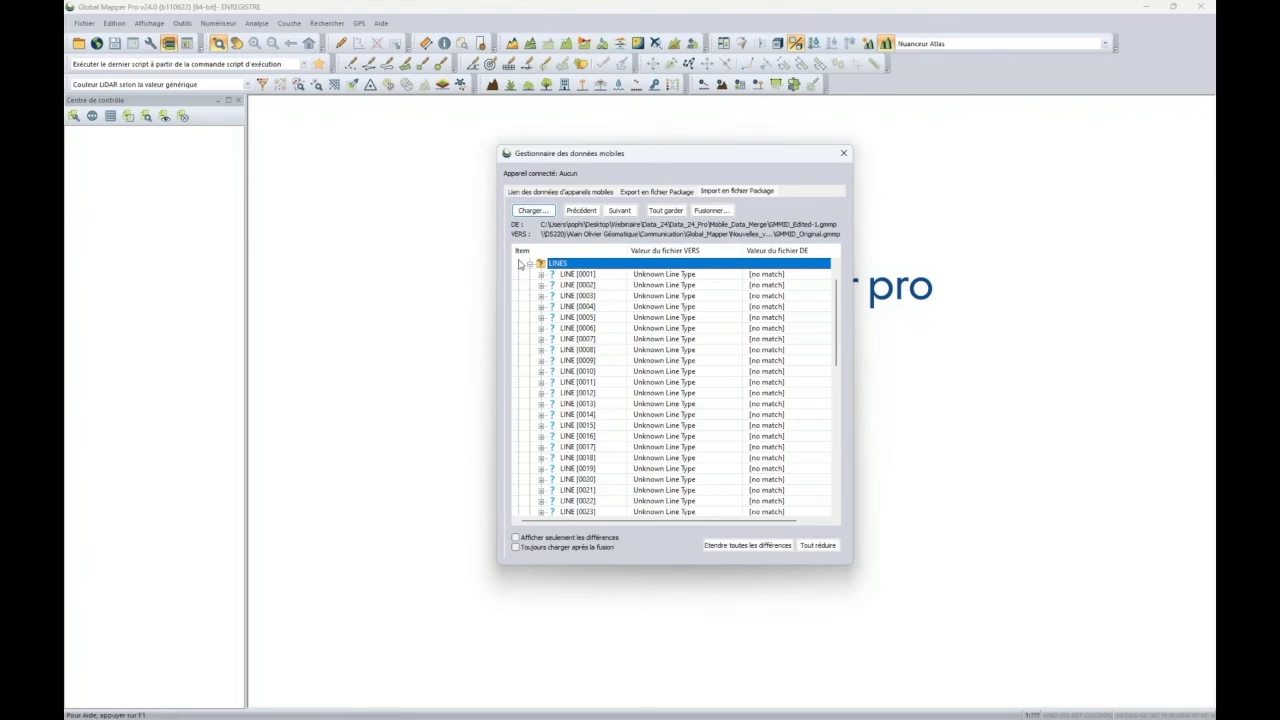
click(529, 263)
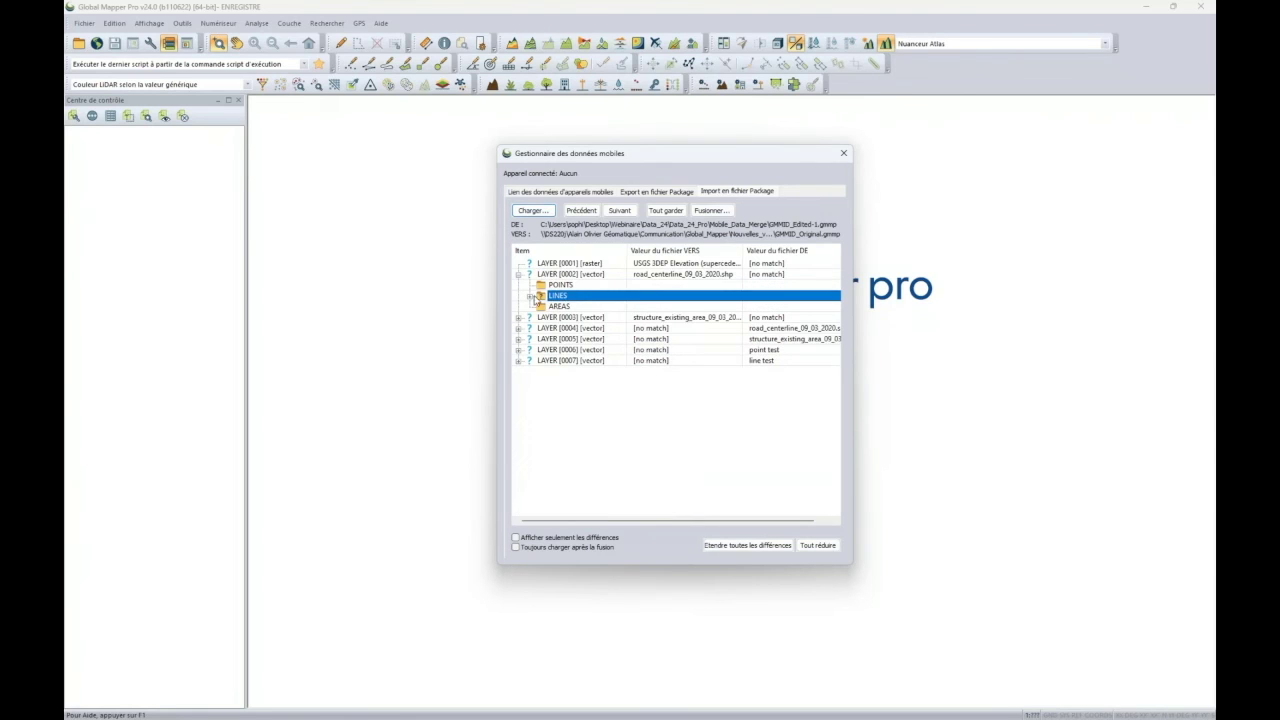
click(530, 297)
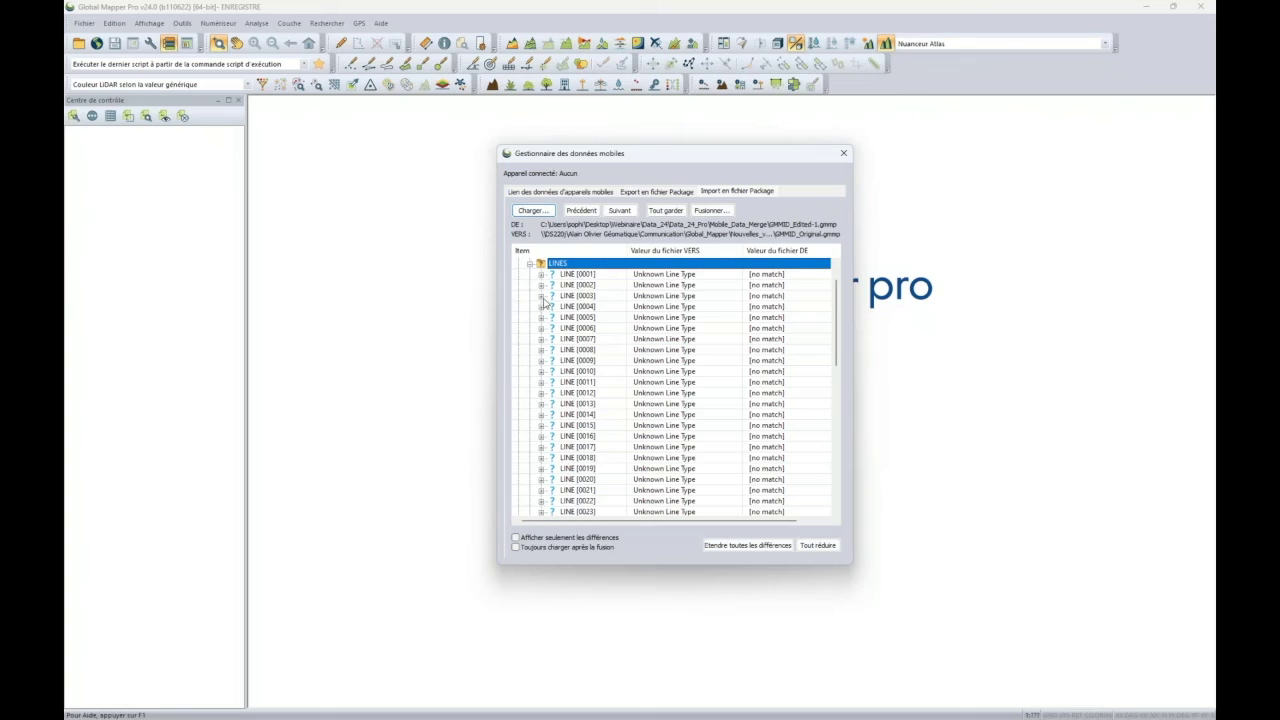
click(541, 296)
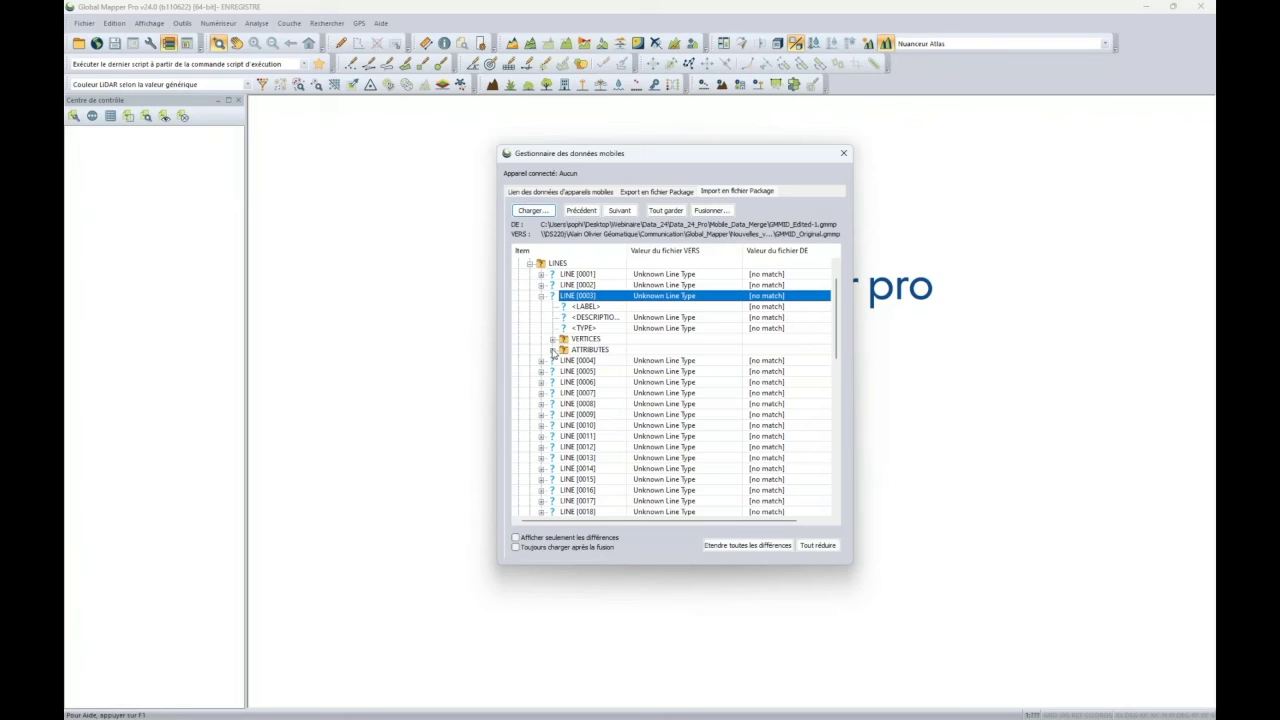
click(552, 349)
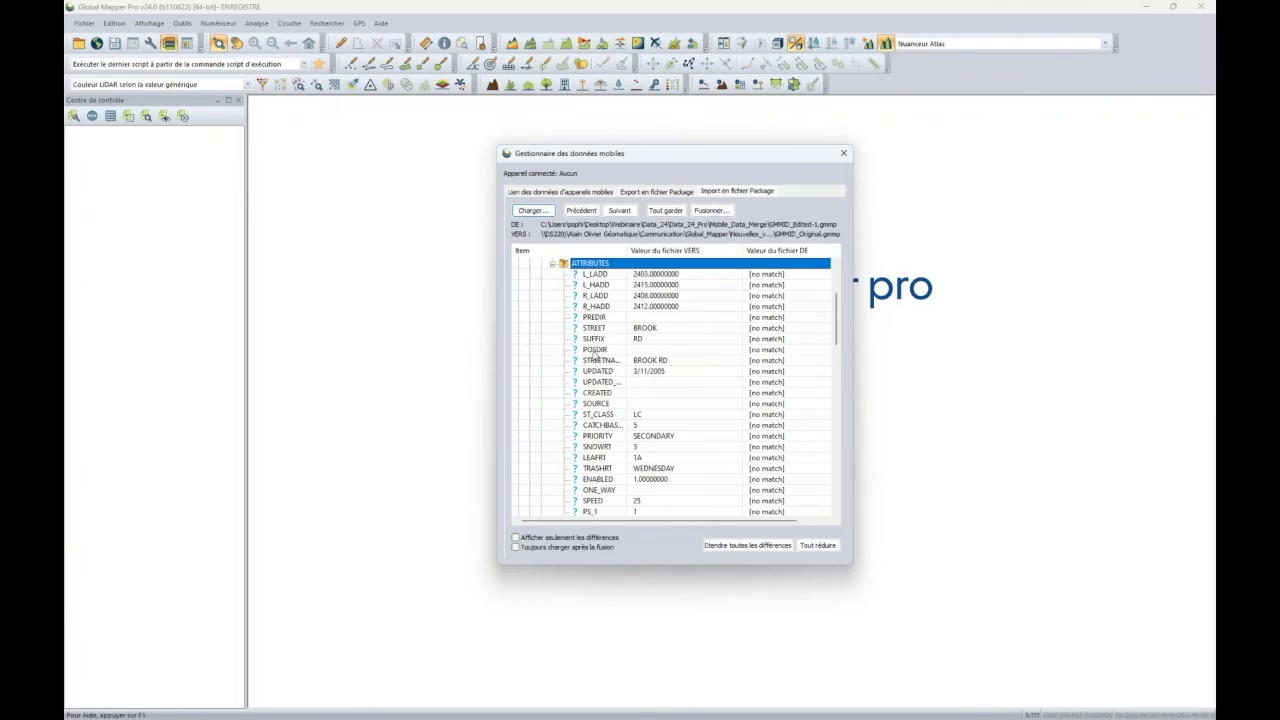
click(552, 264)
scroll(555, 290, up, 4)
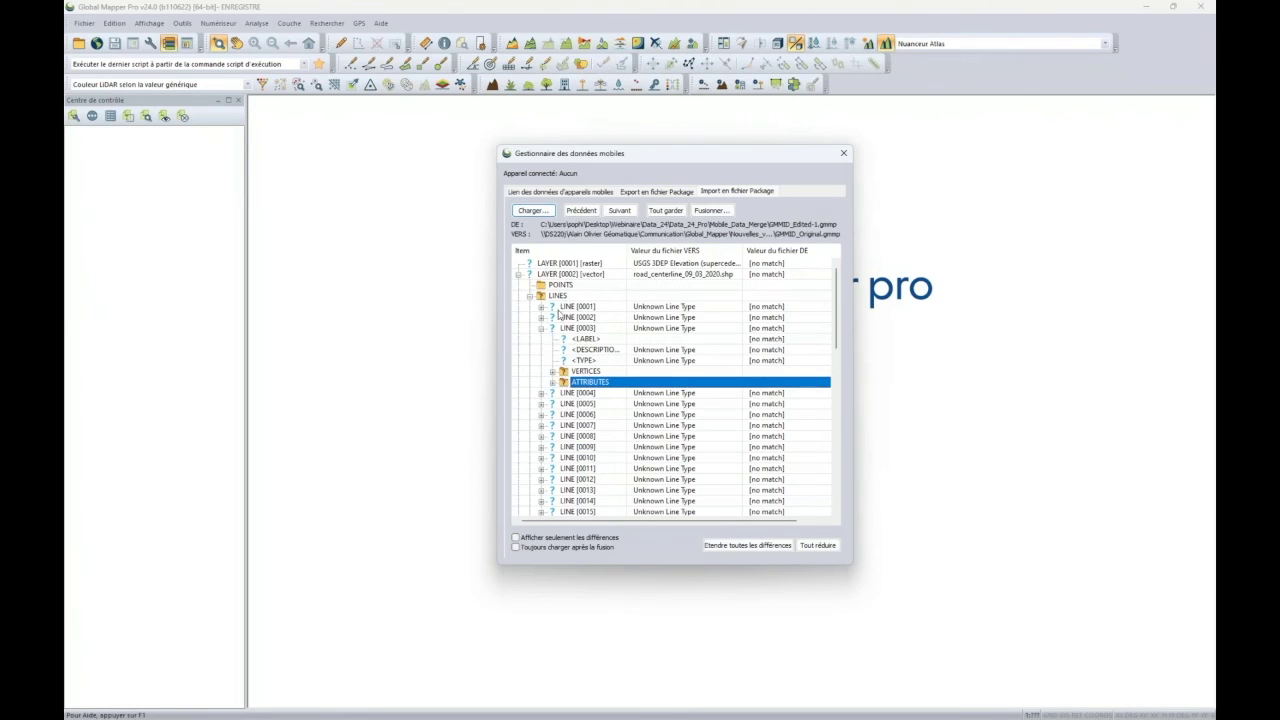
Collapse the road centerline layer in the comparison and keep all differences between the two packages
click(541, 329)
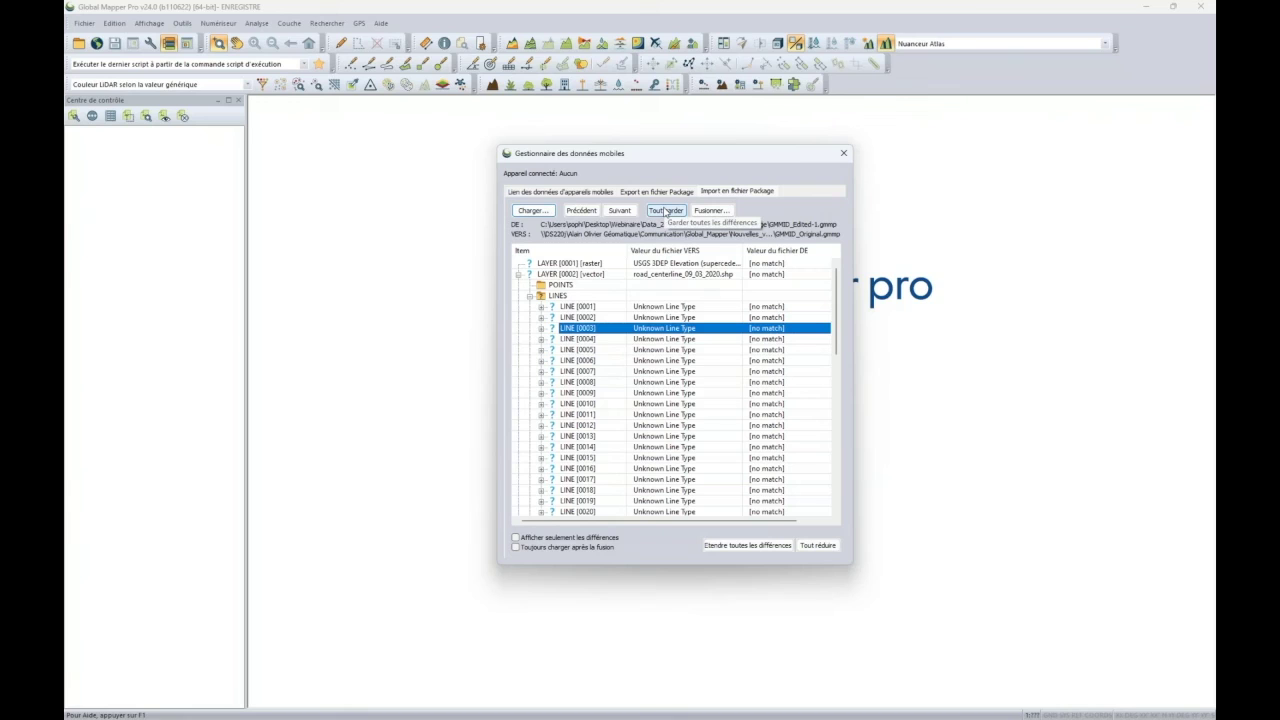
click(518, 274)
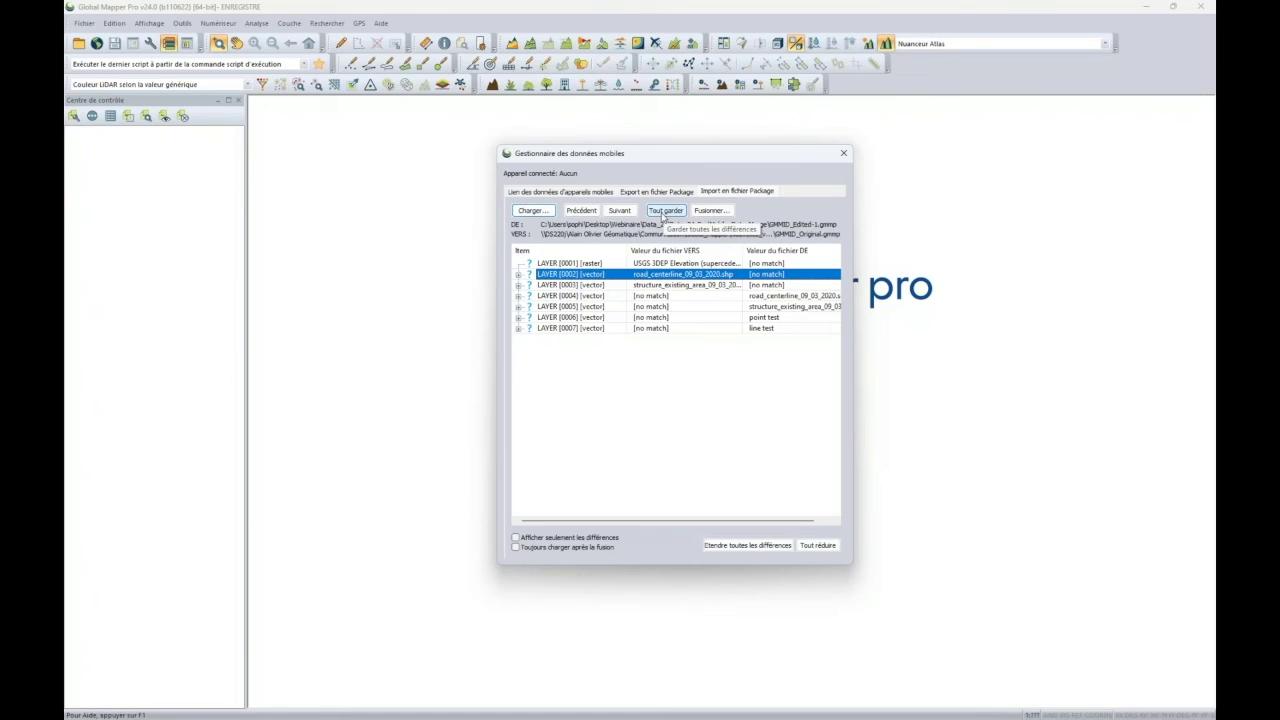
click(663, 212)
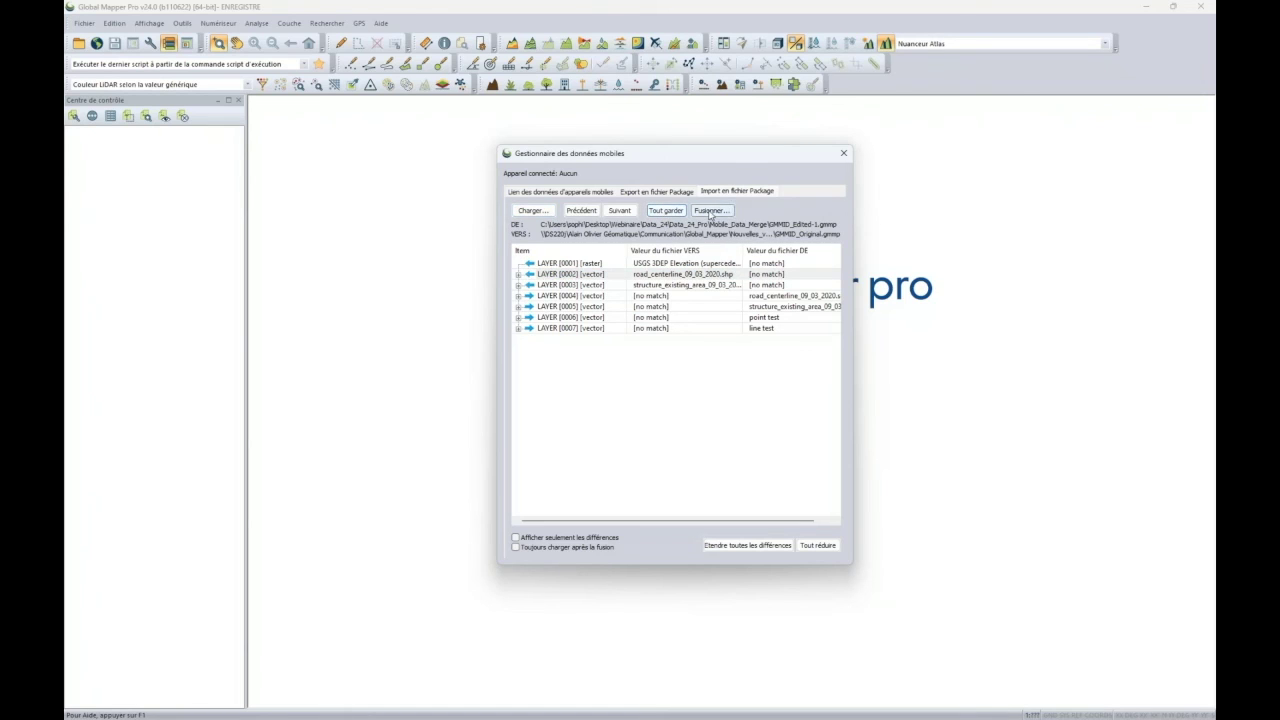